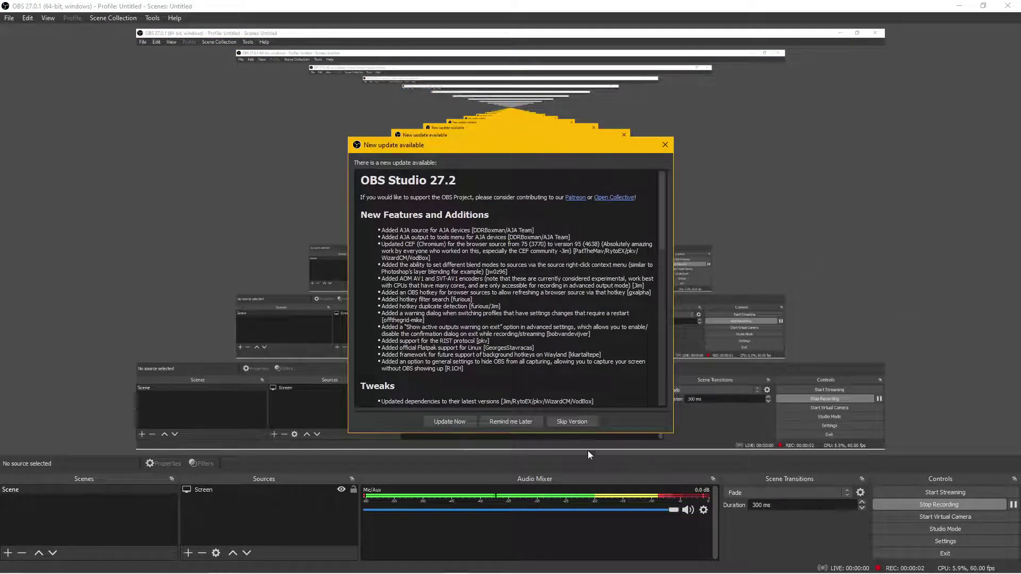
# Skip the OBS new-version notice and bring After Effects to the front.
pyautogui.click(572, 421)
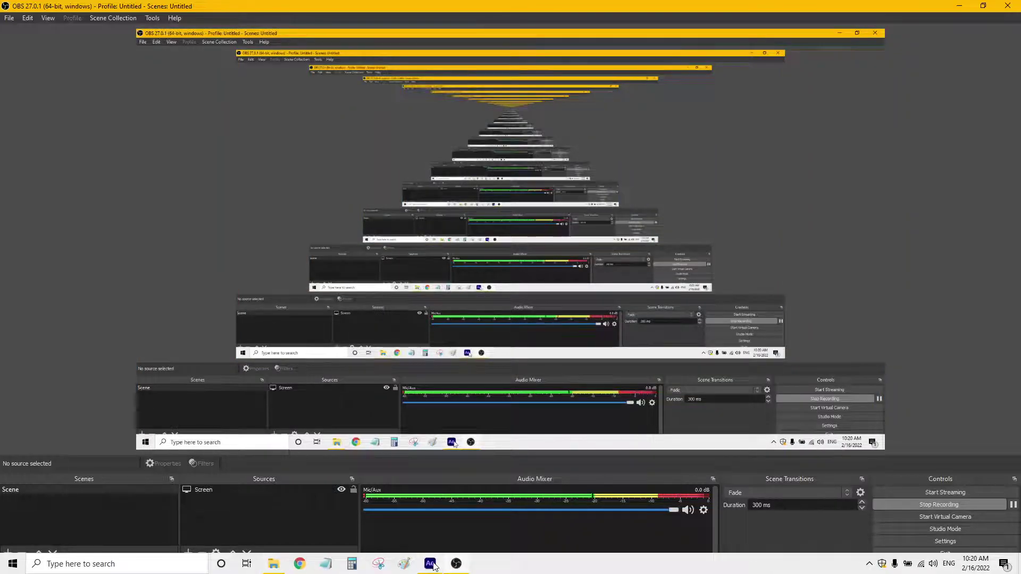
pyautogui.click(430, 563)
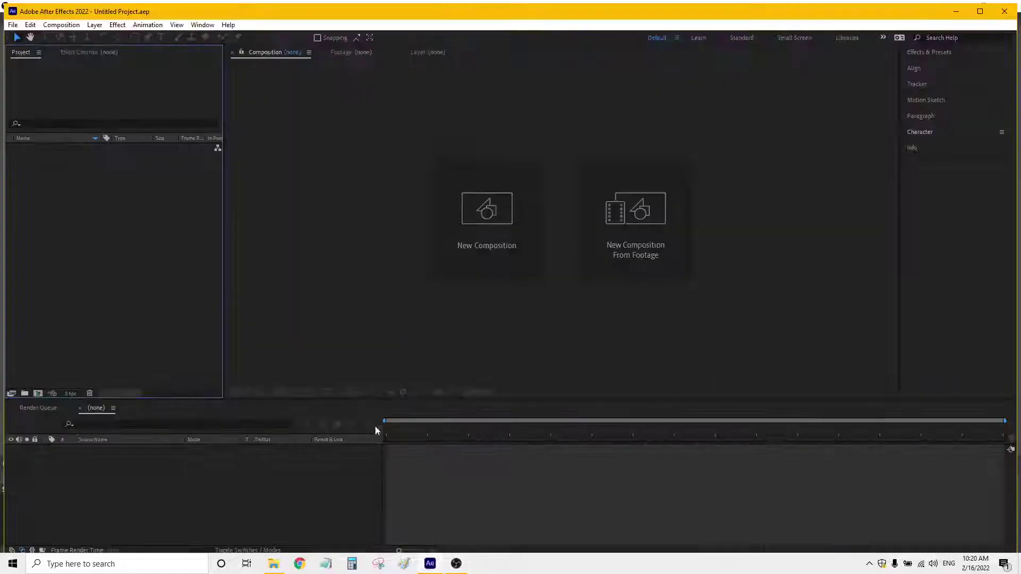
# Import production_ID_4370835.mp4 from Downloads and scrub it in the Footage viewer between 6 and 9.5 seconds.
pyautogui.doubleClick(104, 260)
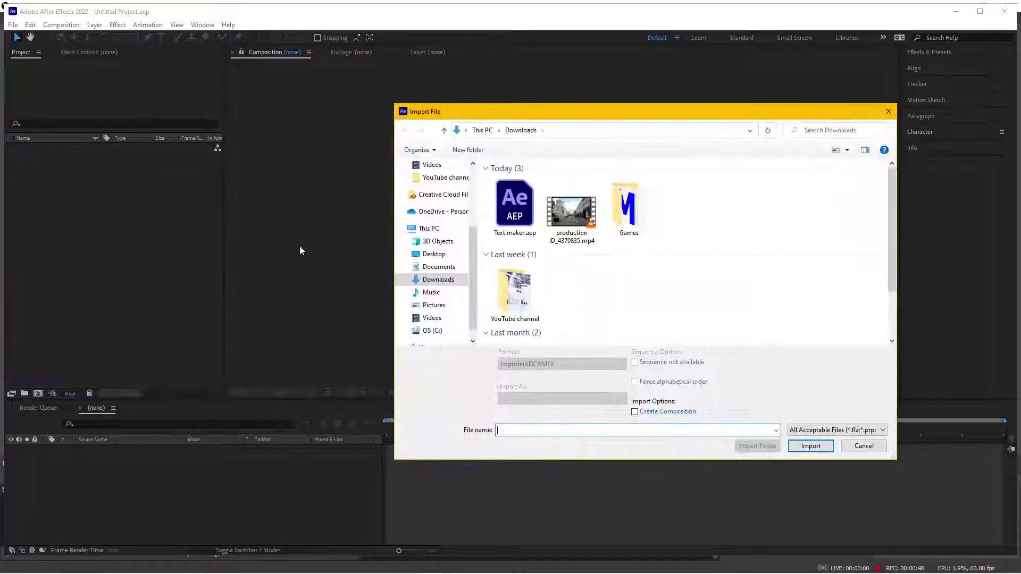
pyautogui.doubleClick(581, 215)
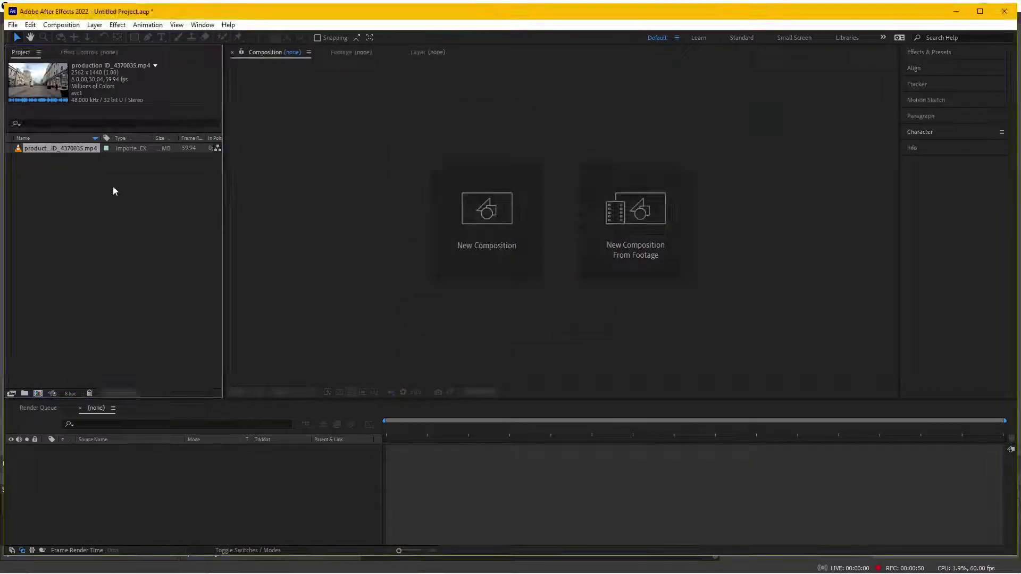
pyautogui.doubleClick(55, 148)
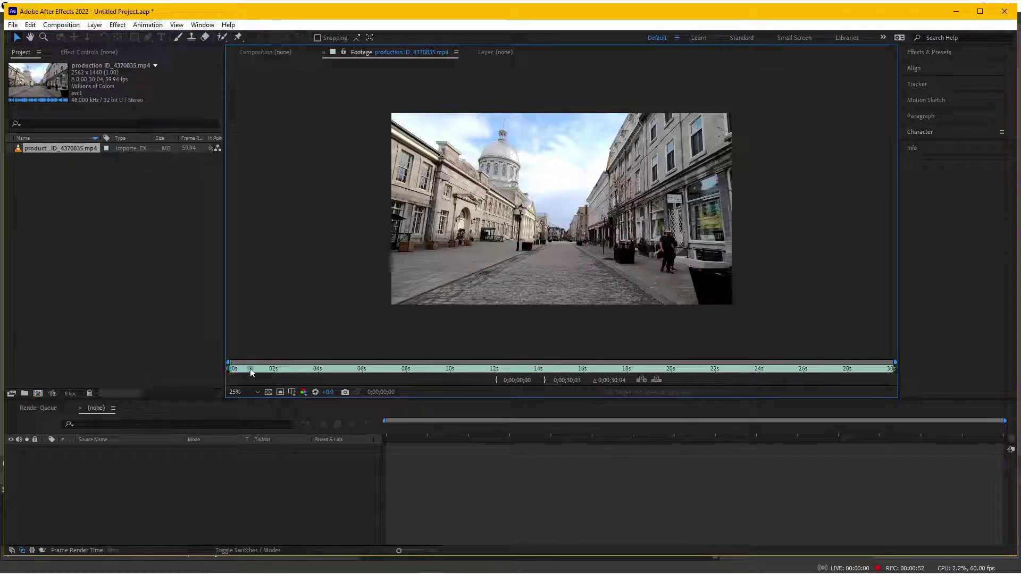
pyautogui.moveTo(282, 369)
pyautogui.mouseDown()
pyautogui.moveTo(353, 370)
pyautogui.moveTo(538, 338)
pyautogui.mouseUp()
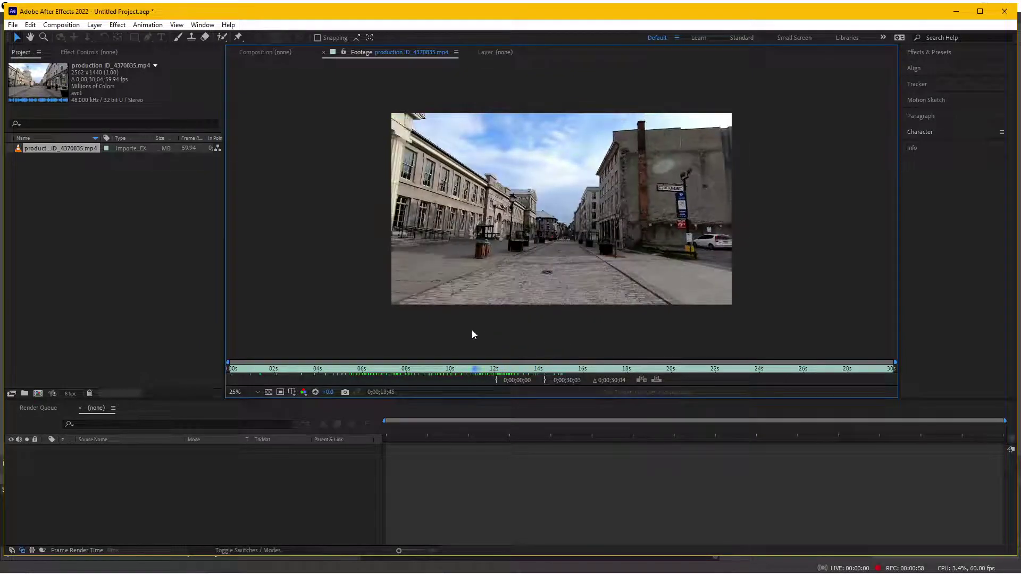
pyautogui.moveTo(538, 341); pyautogui.dragTo(439, 332)
pyautogui.moveTo(394, 368); pyautogui.dragTo(453, 355)
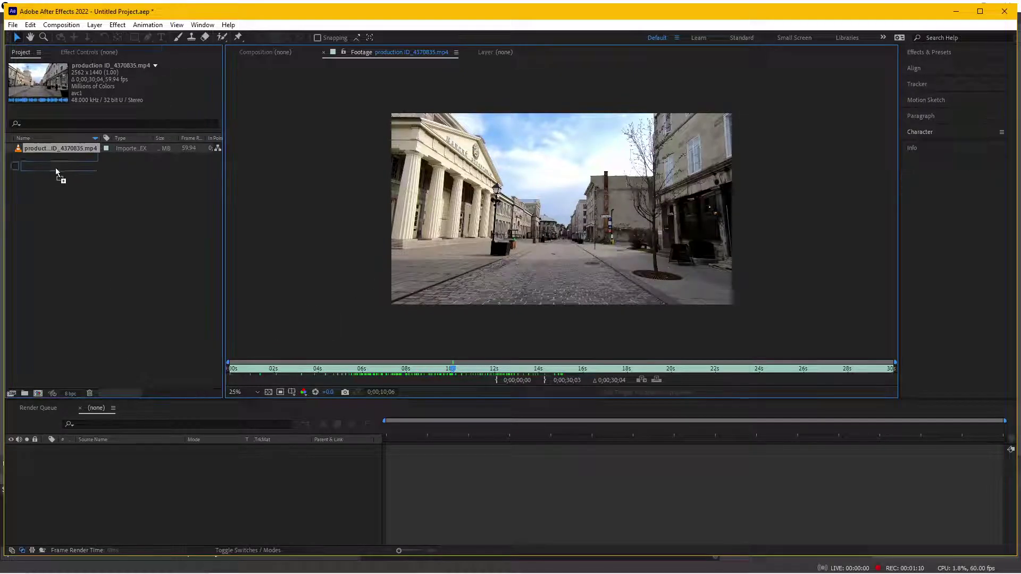
# Build a composition from the street clip and run Track Camera until it solves at 0.79-pixel error.
pyautogui.moveTo(58, 148); pyautogui.dragTo(38, 394)
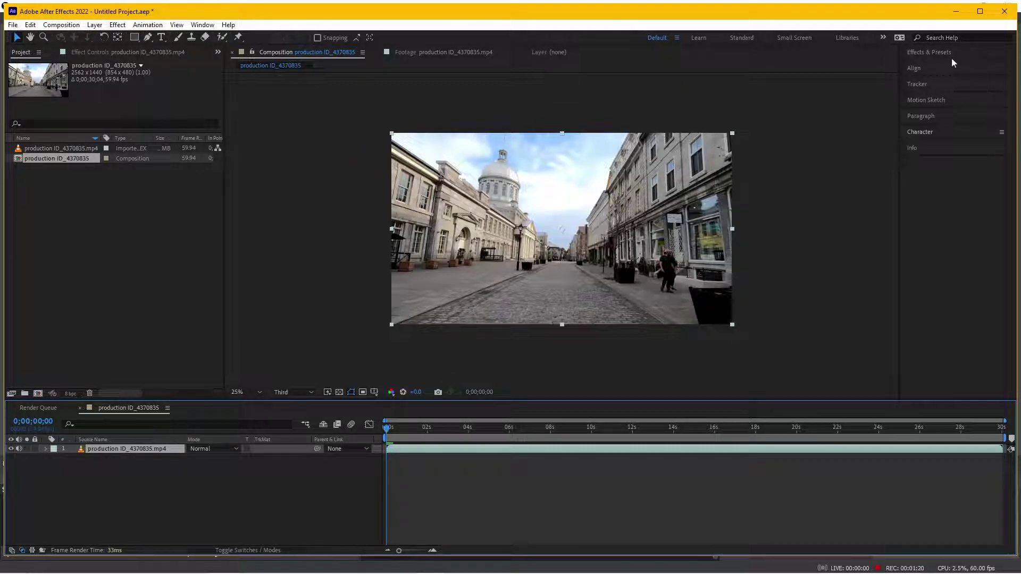
pyautogui.click(917, 84)
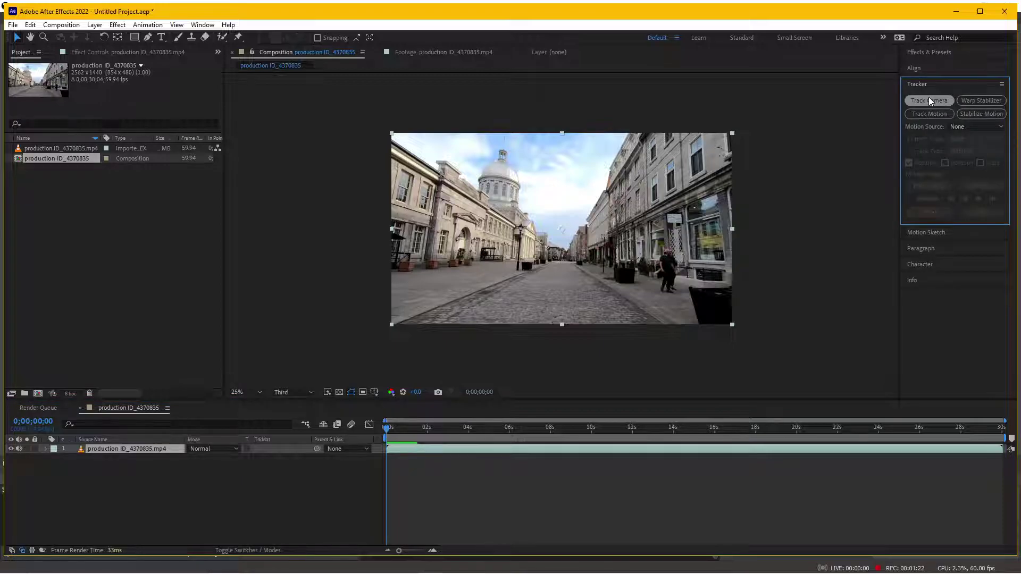
pyautogui.click(934, 102)
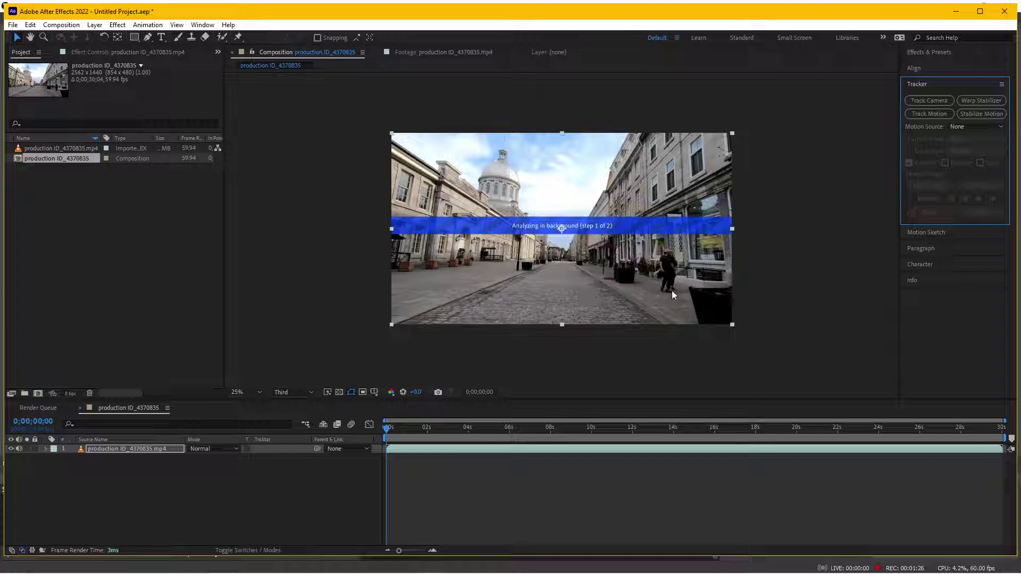
pyautogui.click(779, 567)
pyautogui.hotkey('alt', 'Tab')
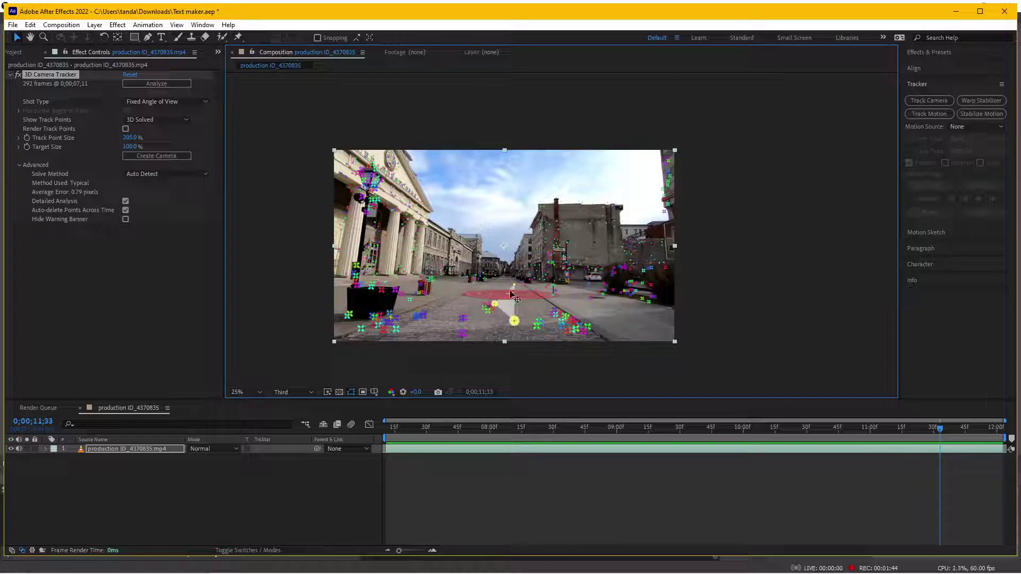
# Set the selected cobblestone track points as the ground plane and origin.
pyautogui.scroll(1, 514, 307)
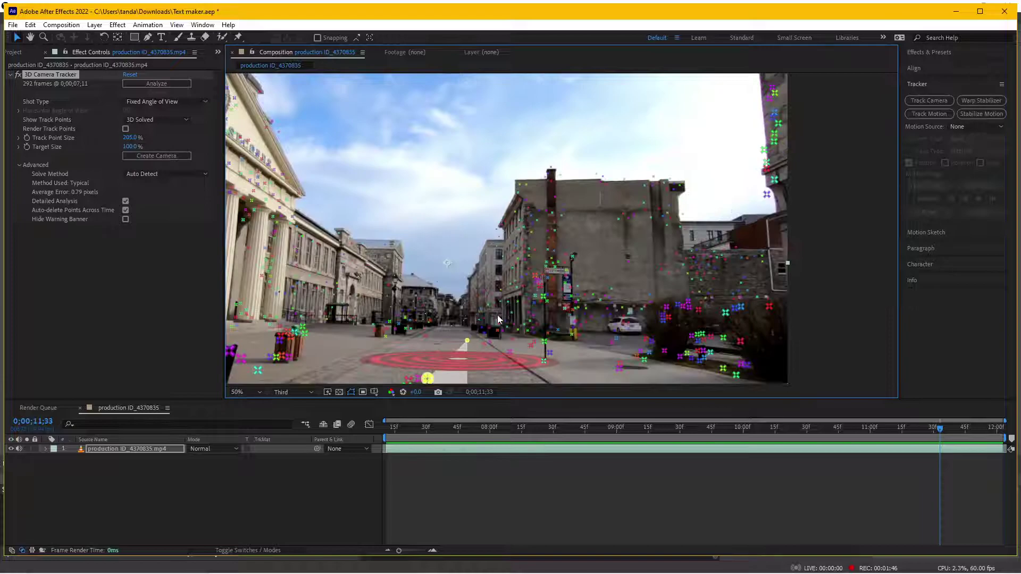
pyautogui.scroll(1, 510, 301)
pyautogui.press('v')
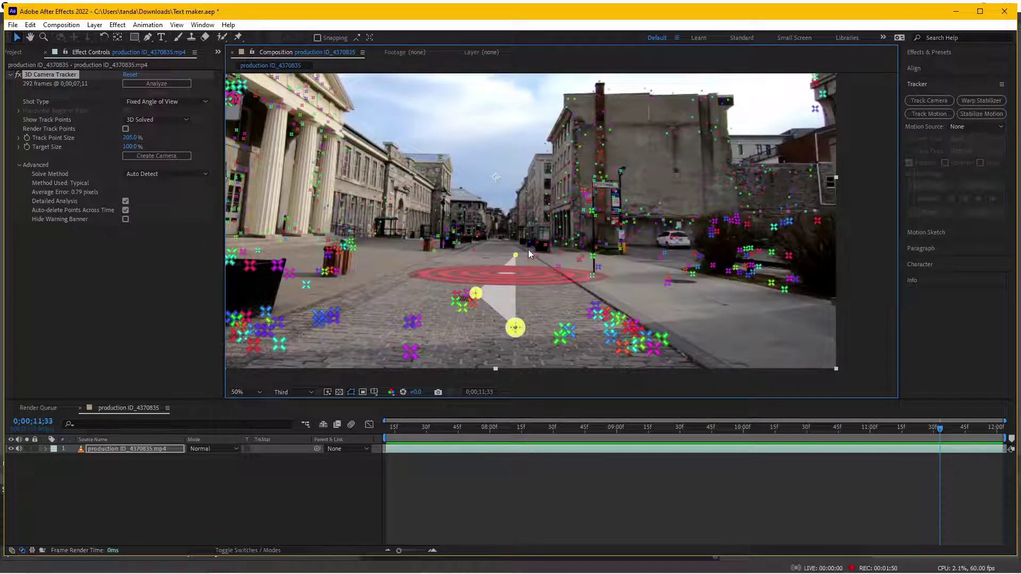
pyautogui.rightClick(509, 278)
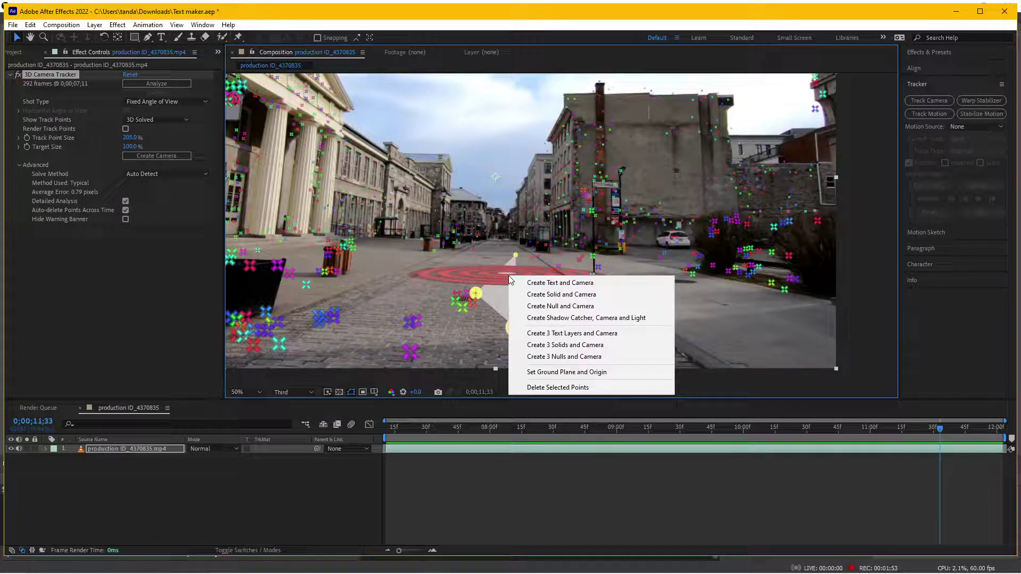
pyautogui.click(550, 372)
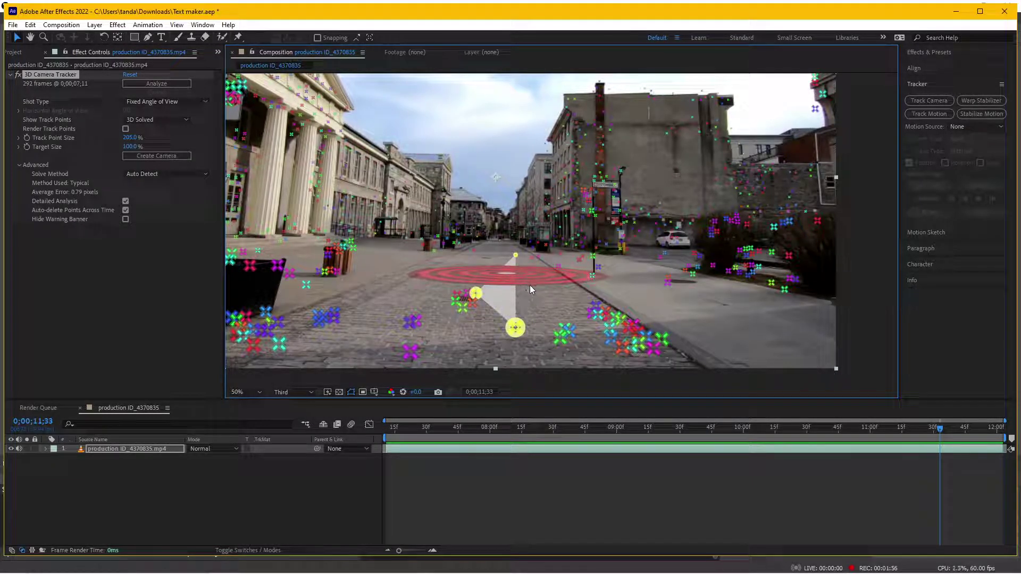
# Create Track Null 1 and a 3D Tracker Camera from a chosen street track point.
pyautogui.scroll(-2, 538, 286)
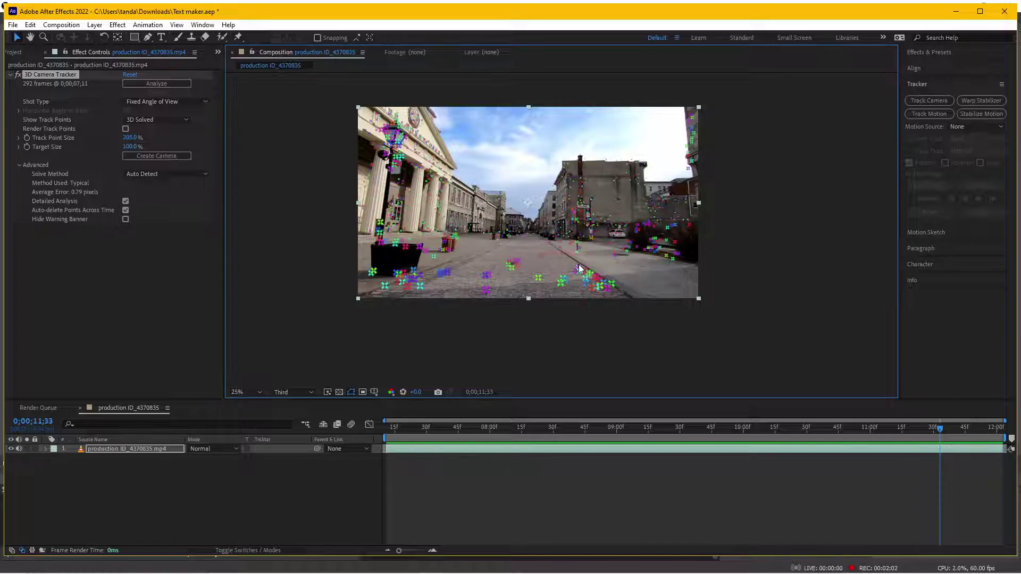
pyautogui.scroll(2, 579, 269)
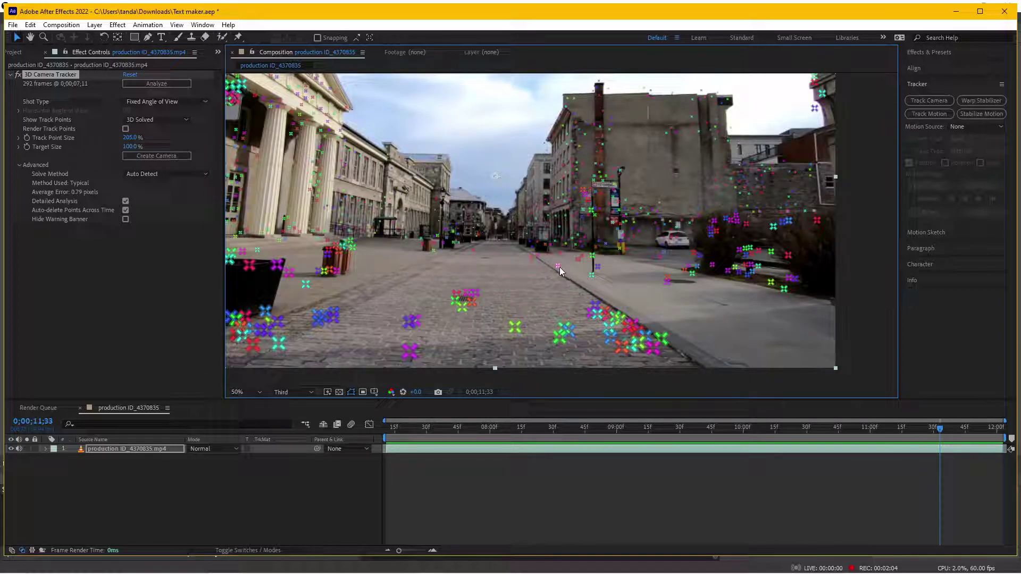
pyautogui.rightClick(560, 267)
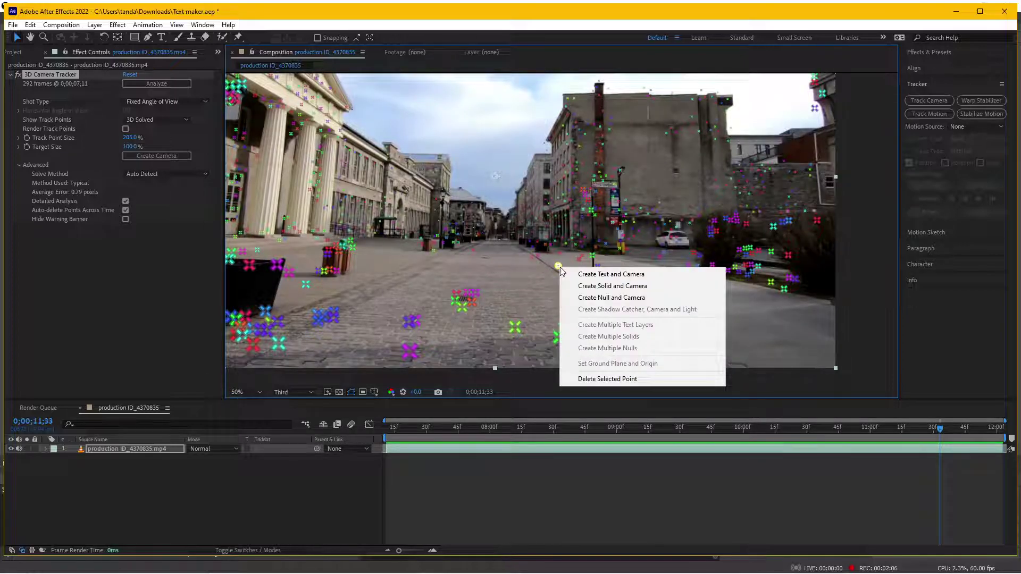
pyautogui.click(594, 298)
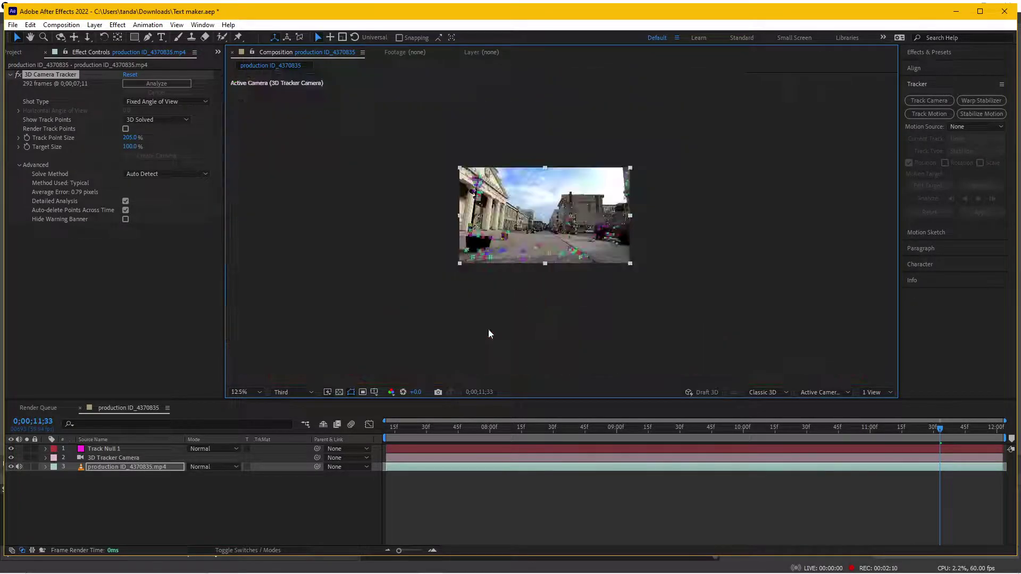
# Select Track Null 1, zoom in, and scrub back to 0;00;07;11 to confirm it stays on the street.
pyautogui.press('.')
pyautogui.click(135, 448)
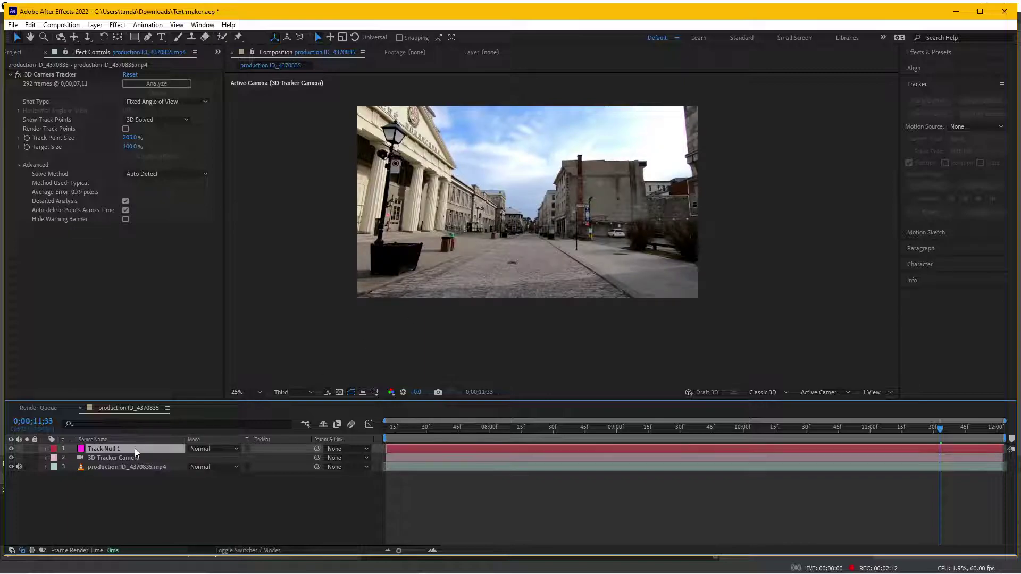
pyautogui.press('.')
pyautogui.press('.')
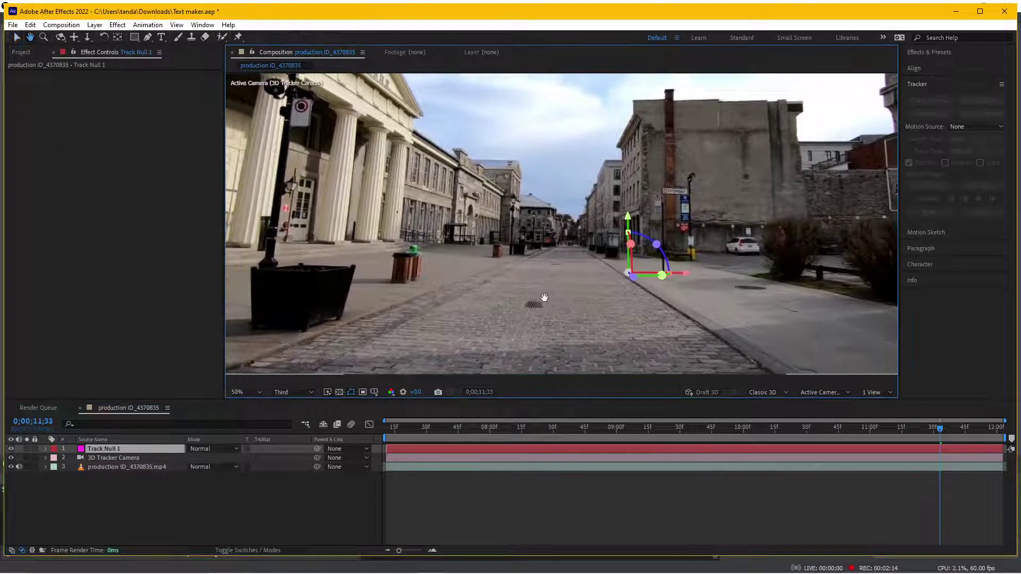
pyautogui.scroll(-2, 602, 375)
pyautogui.moveTo(701, 429); pyautogui.dragTo(508, 430)
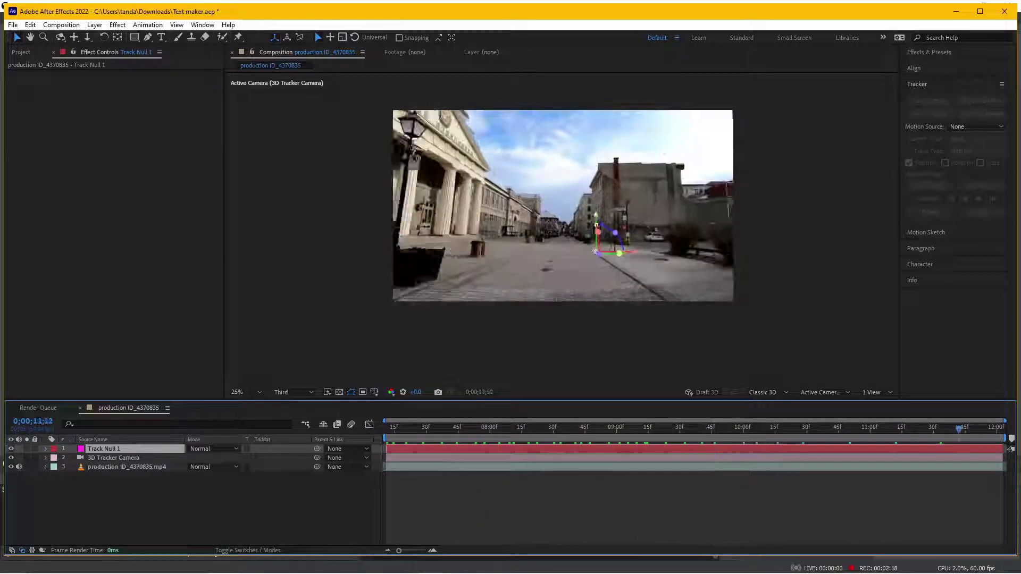
pyautogui.moveTo(556, 435); pyautogui.dragTo(386, 430)
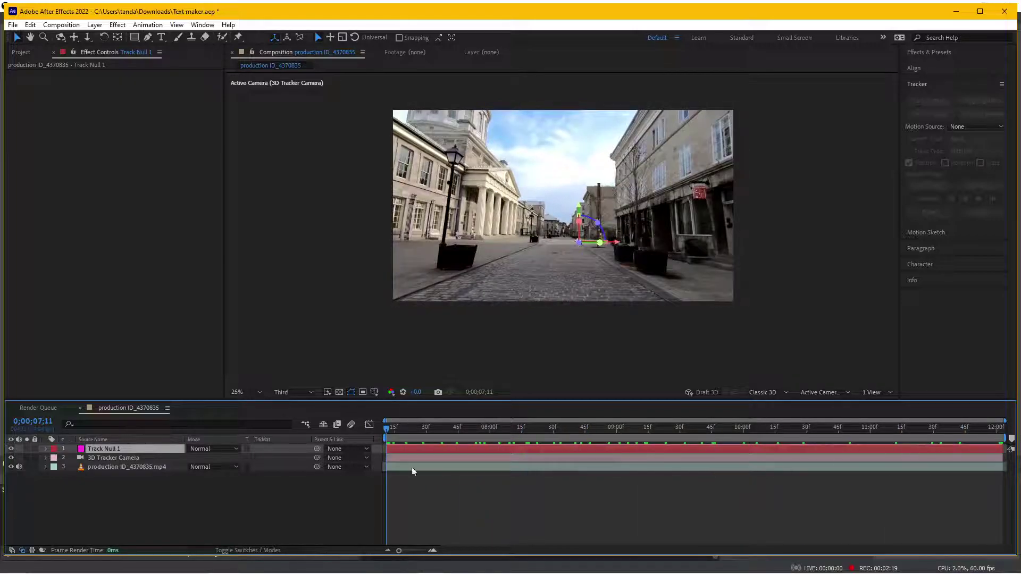
pyautogui.click(744, 565)
pyautogui.hotkey('alt', 'Tab')
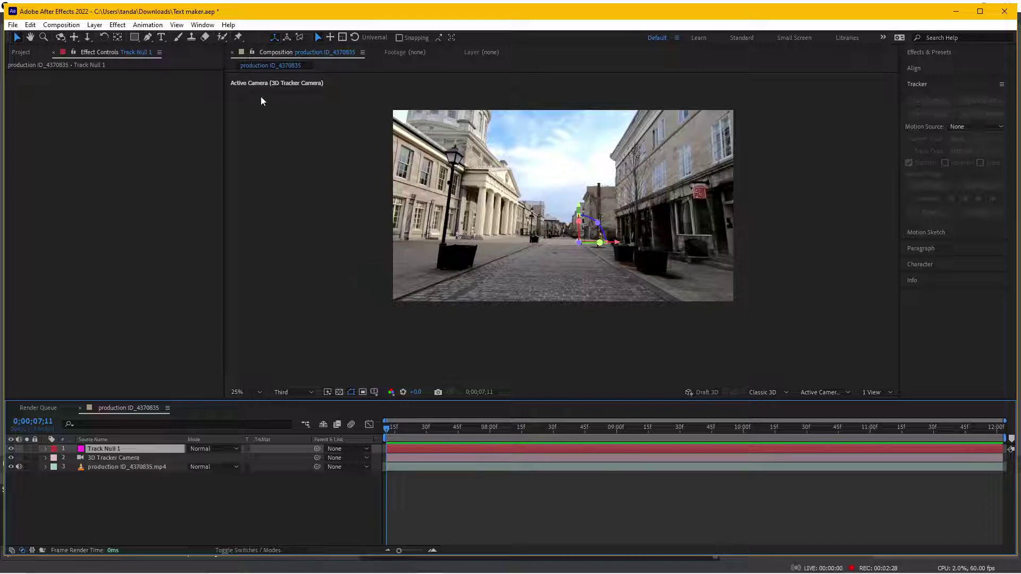
# Add a two-line 'VISUAL EFFECTS' text layer and move it to the frame centre.
pyautogui.click(161, 36)
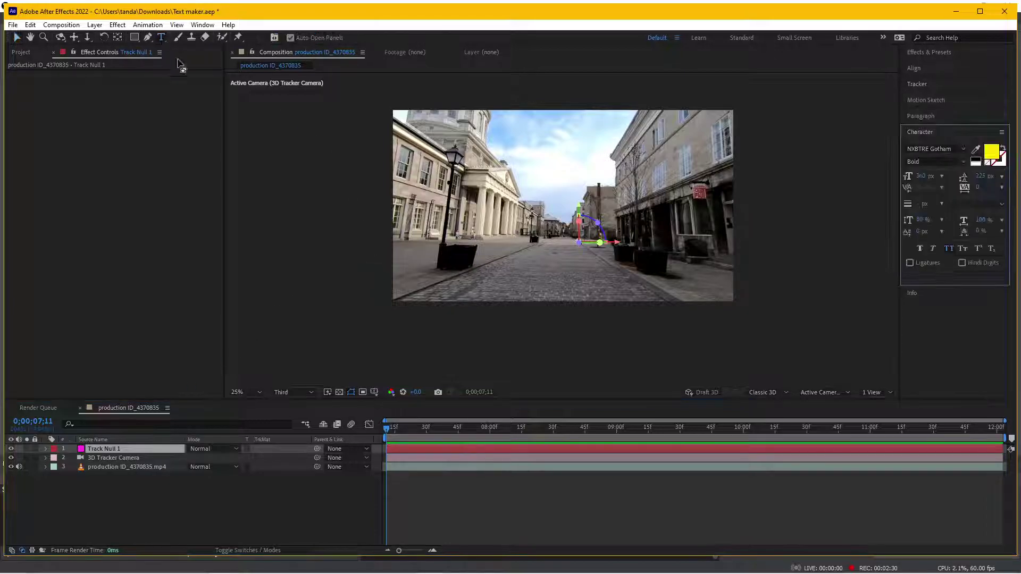
pyautogui.click(494, 208)
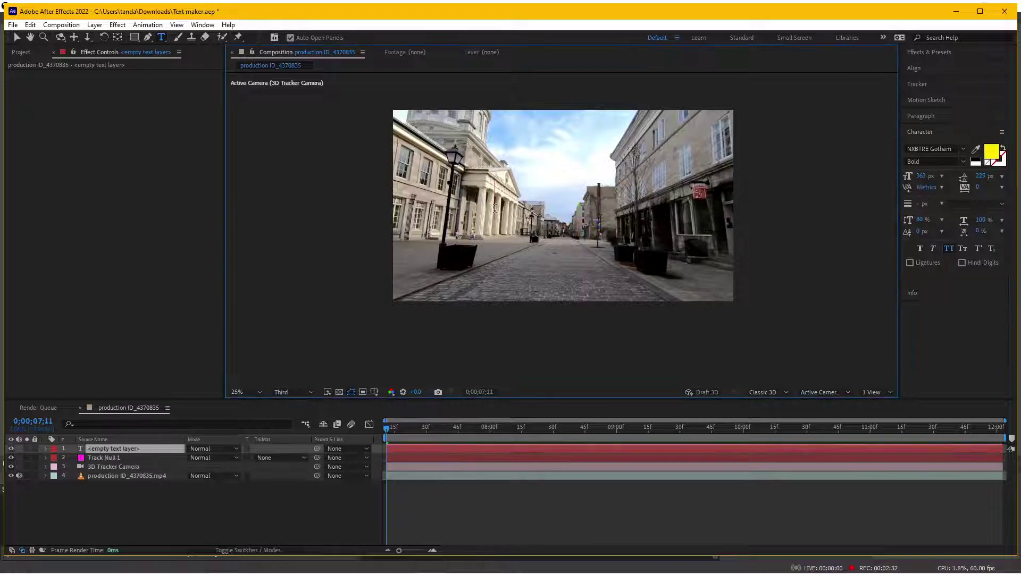
pyautogui.write('v')
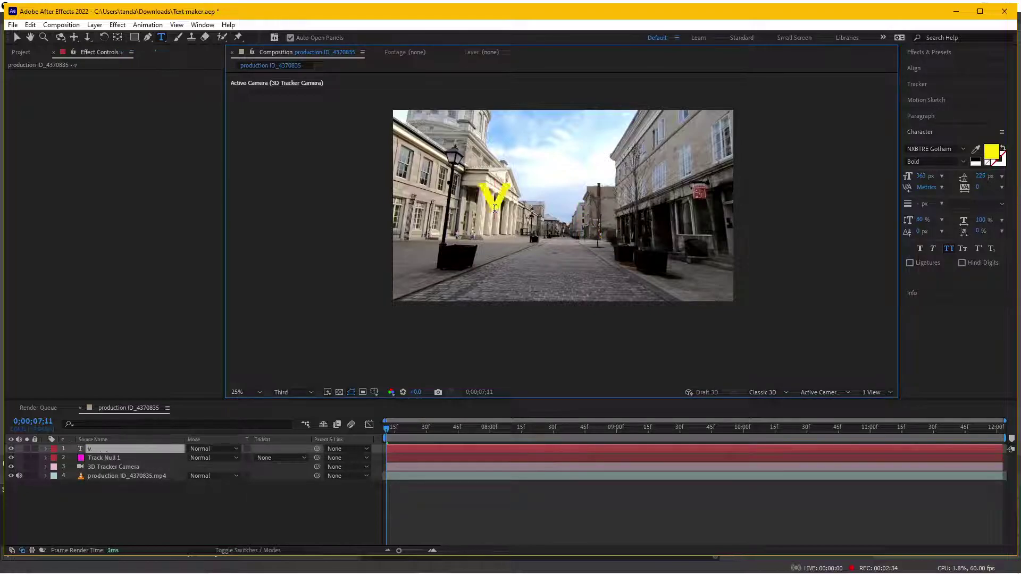
pyautogui.write('isual')
pyautogui.press('Return')
pyautogui.write('eff')
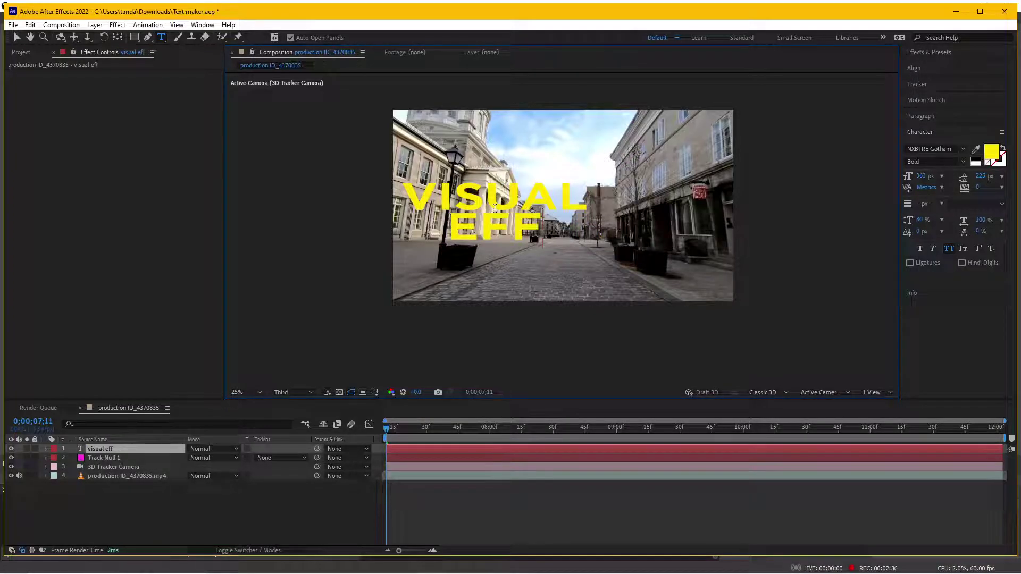
pyautogui.write('ects')
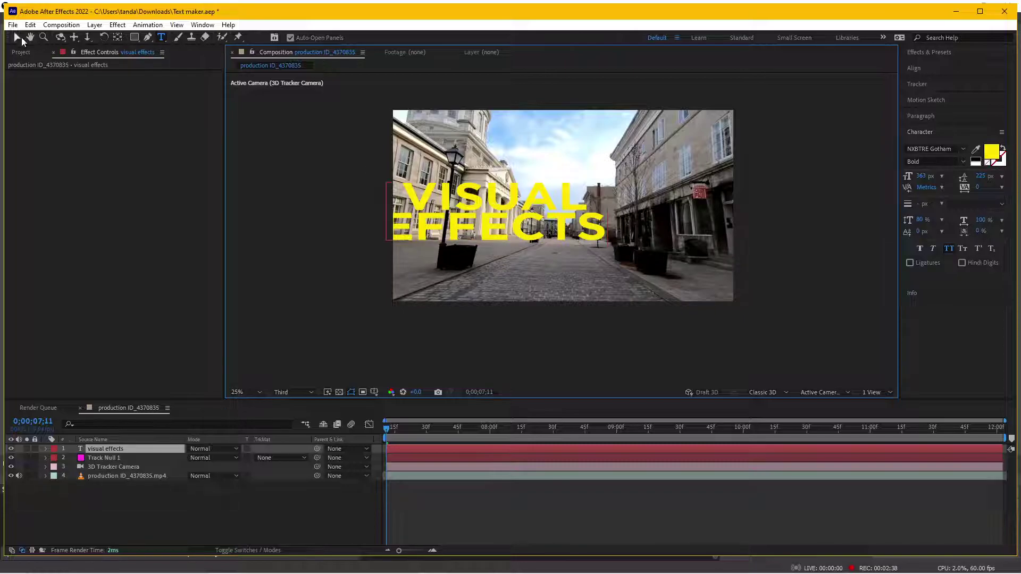
pyautogui.click(16, 37)
pyautogui.moveTo(518, 201); pyautogui.dragTo(581, 223)
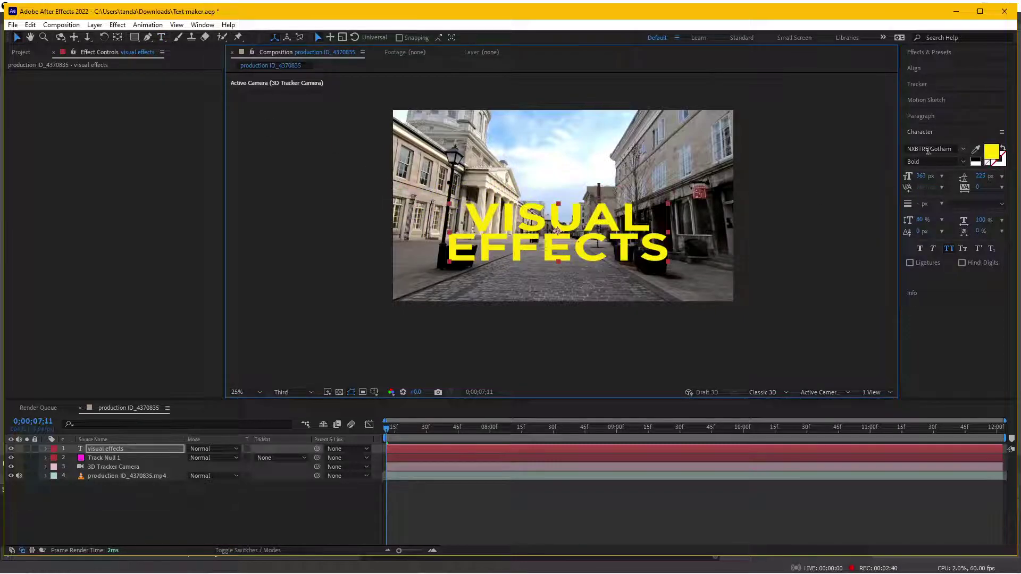
# Set the text font to NXBTRE Gotham Bold and raise the leading to 232 px.
pyautogui.click(964, 150)
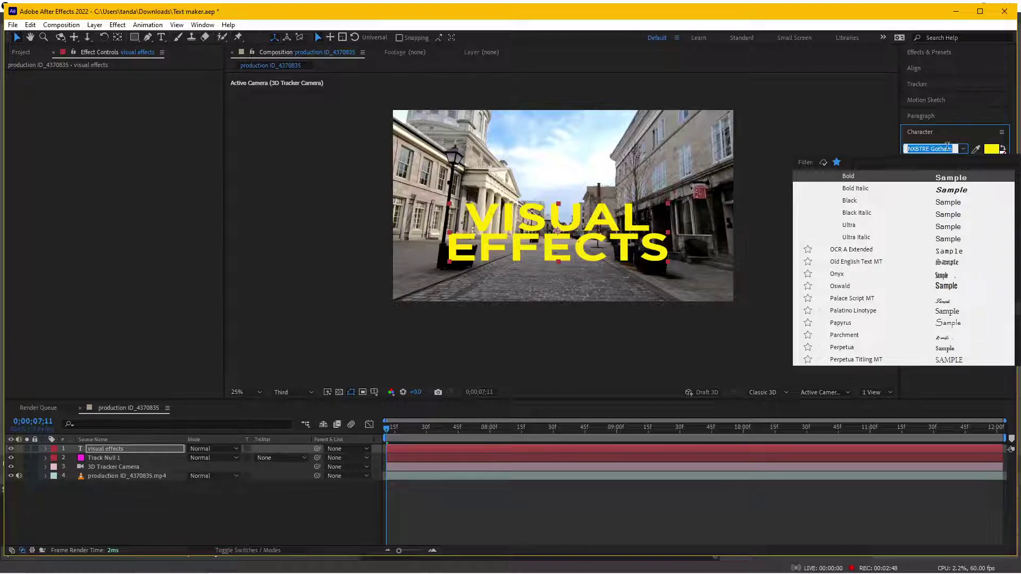
pyautogui.click(964, 150)
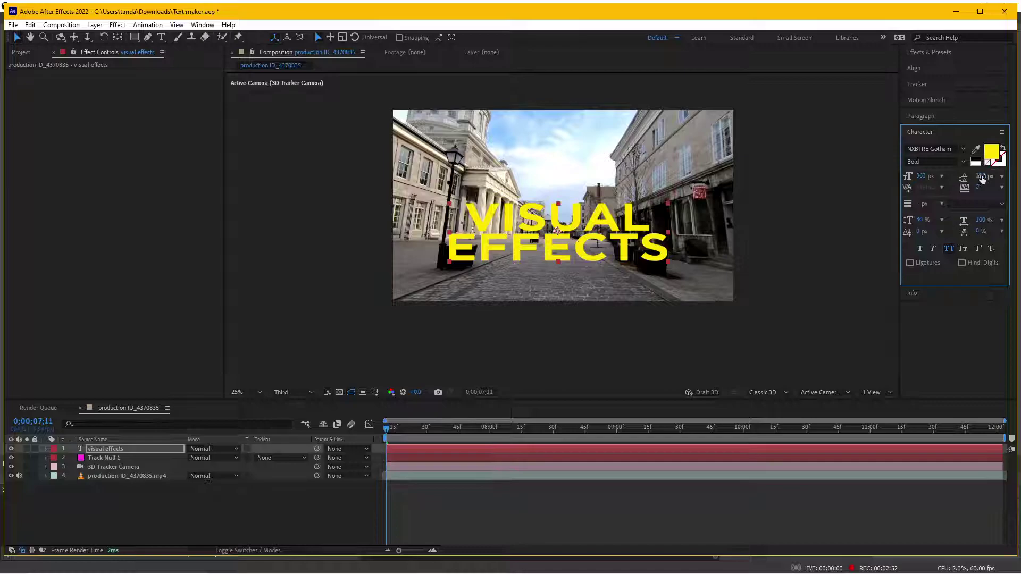
pyautogui.moveTo(976, 177); pyautogui.dragTo(989, 177)
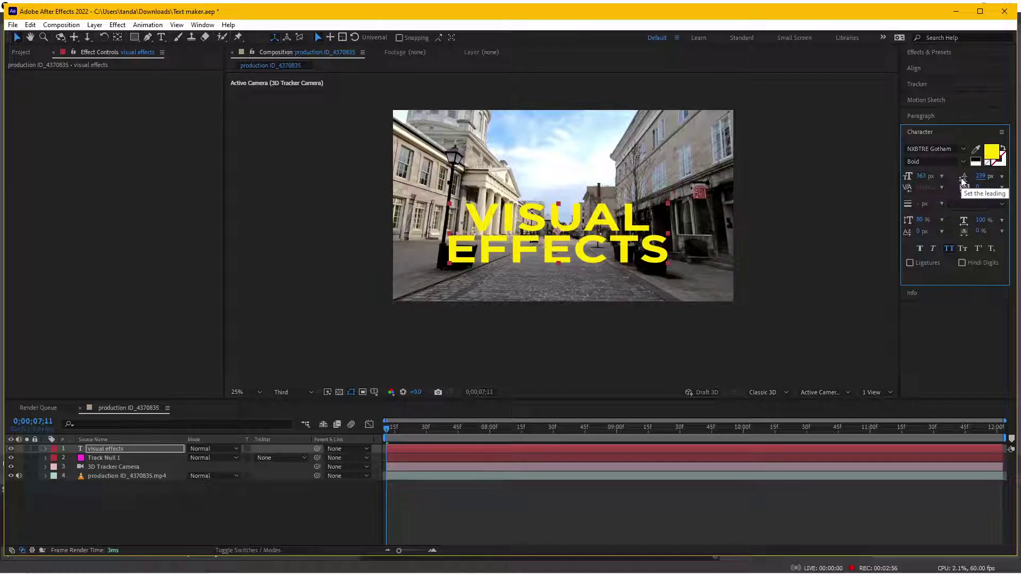
pyautogui.moveTo(982, 177); pyautogui.dragTo(981, 177)
pyautogui.press('.')
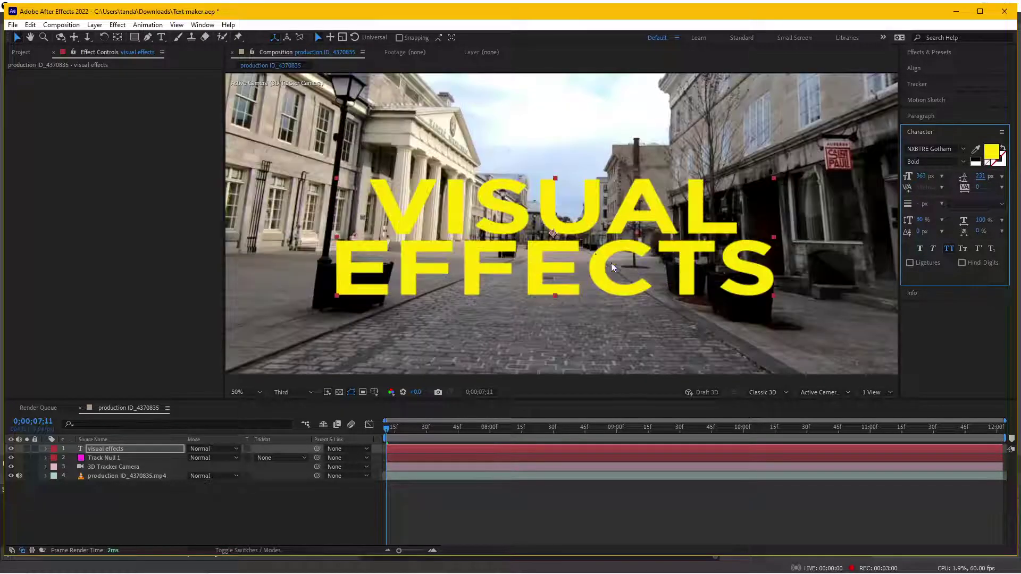
pyautogui.moveTo(984, 177); pyautogui.dragTo(982, 177)
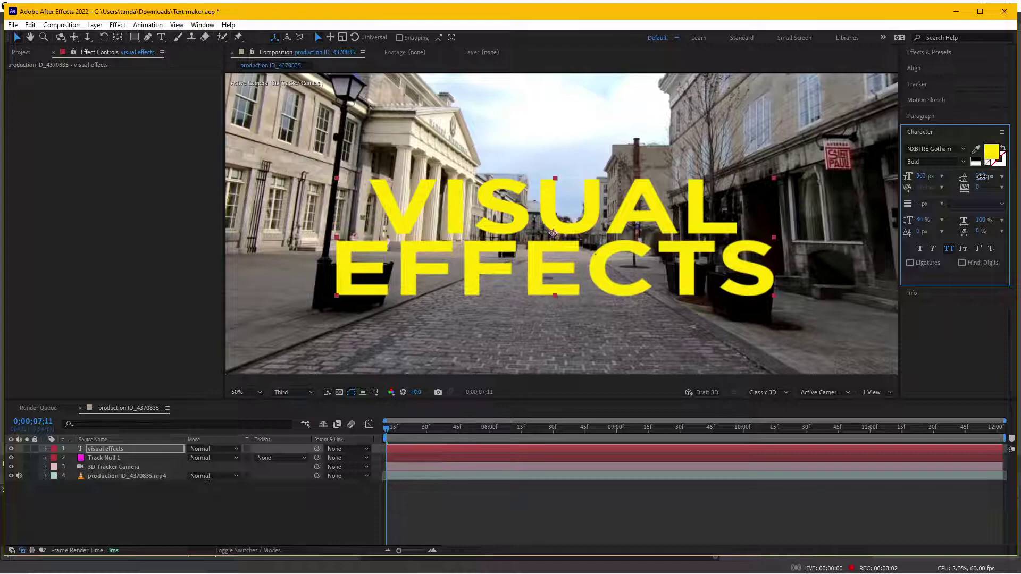
pyautogui.press(',')
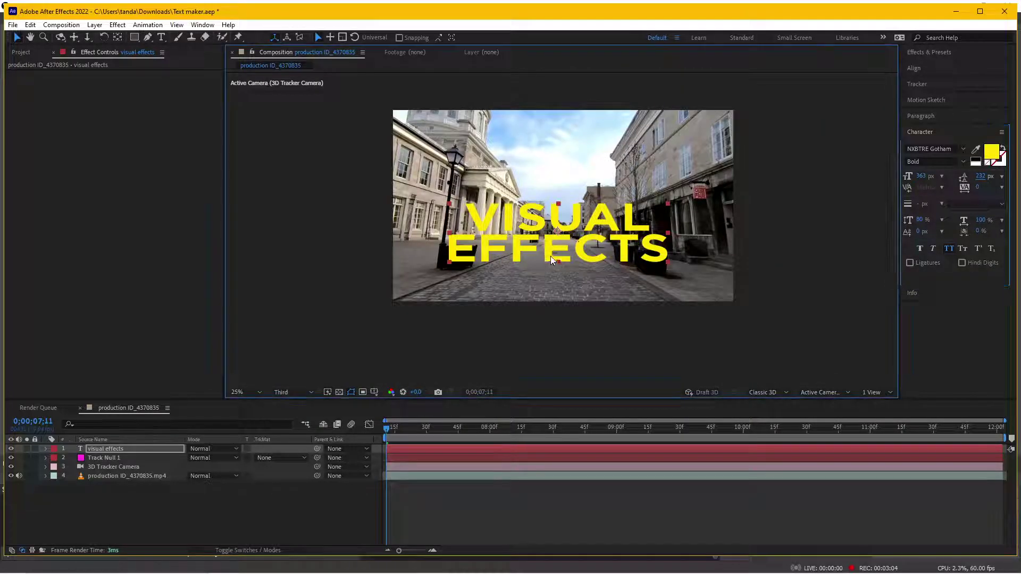
# Nudge the text slightly down-right and create masks from it, producing a visual effects Outlines layer.
pyautogui.moveTo(551, 257); pyautogui.dragTo(560, 262)
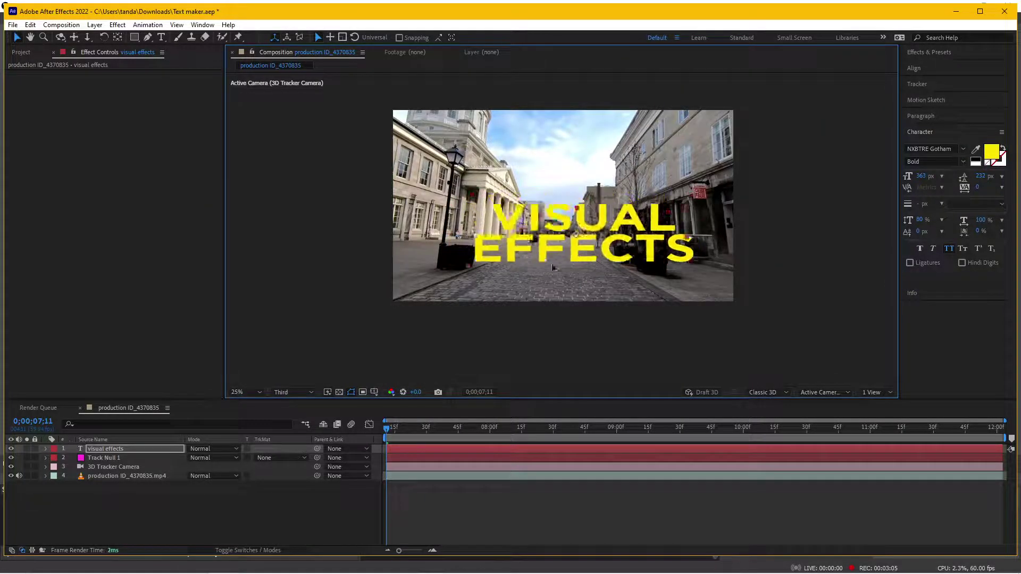
pyautogui.click(104, 448)
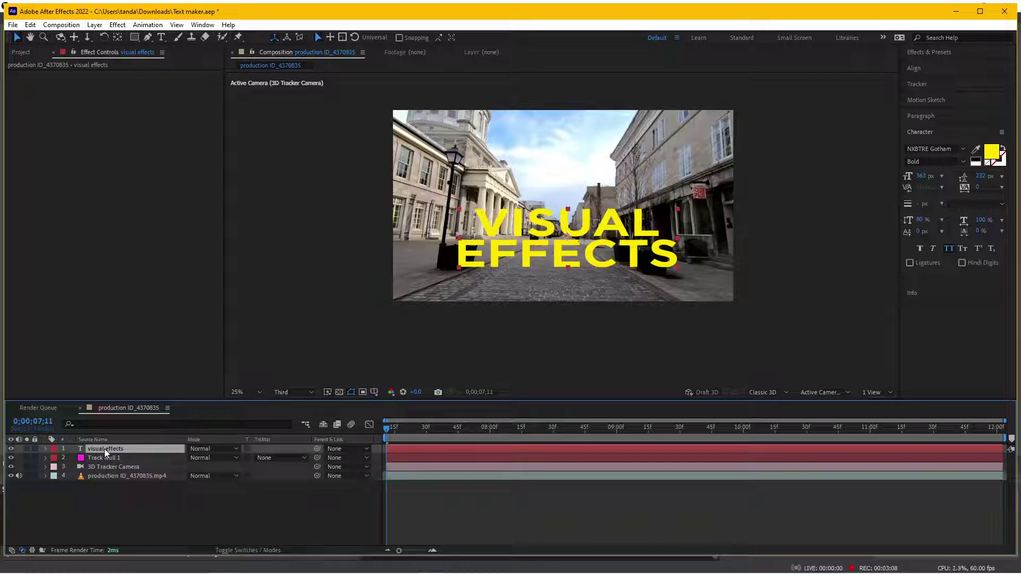
pyautogui.rightClick(104, 448)
pyautogui.moveTo(171, 364)
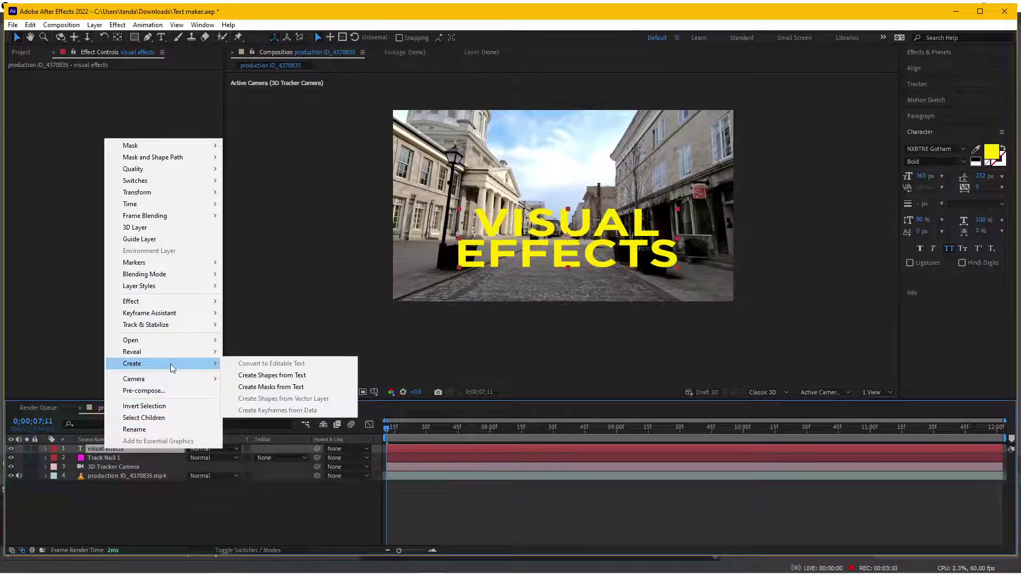
pyautogui.click(277, 387)
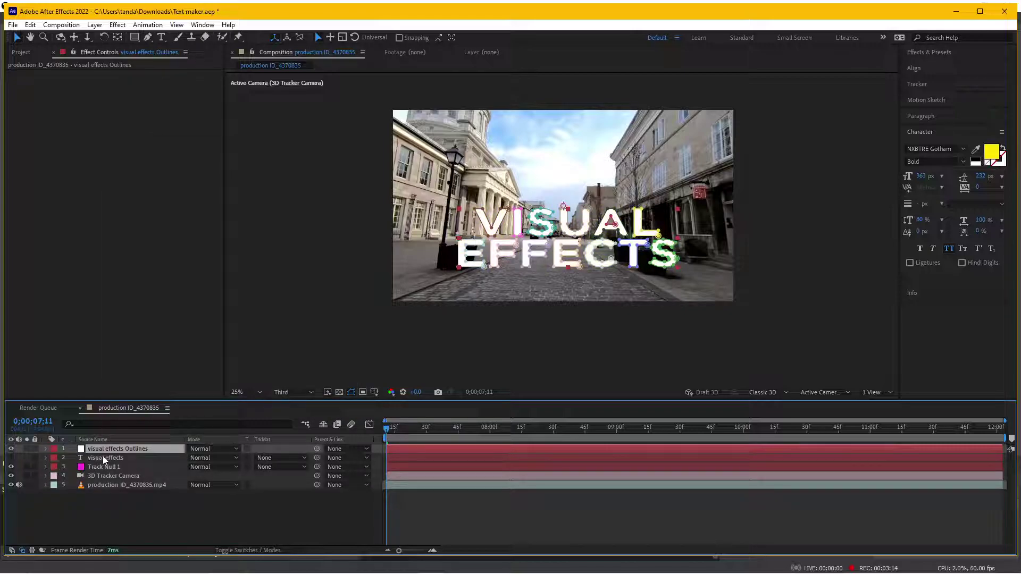
# Zoom and pan the viewer, switching preview resolution from Half to Third and finally Full.
pyautogui.press('.')
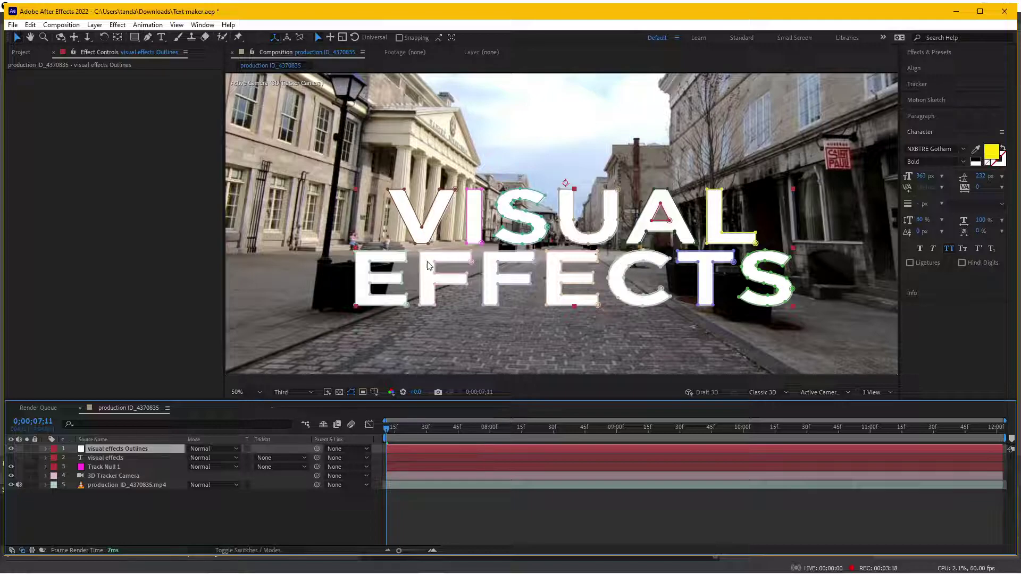
pyautogui.scroll(2, 428, 248)
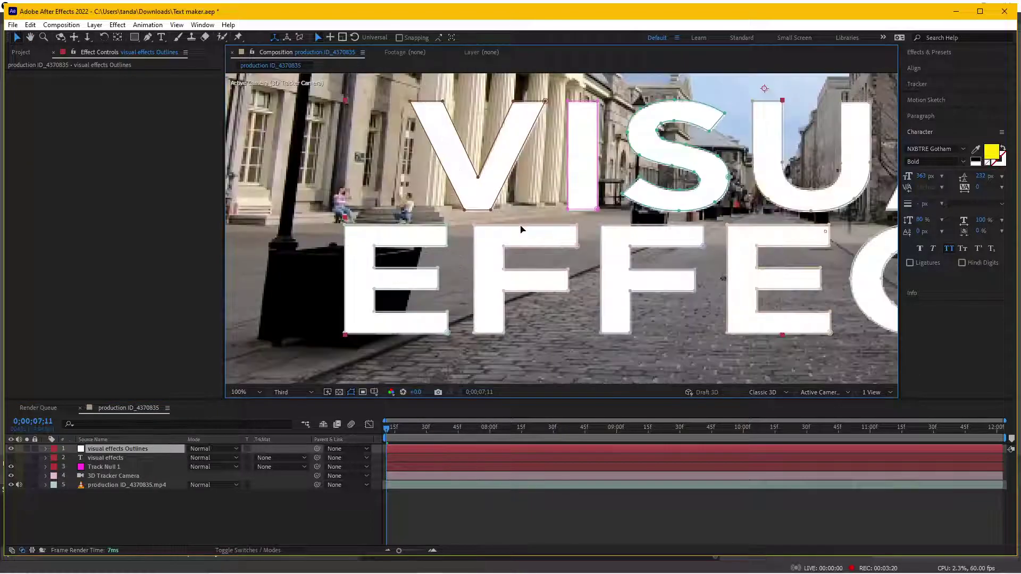
pyautogui.click(298, 393)
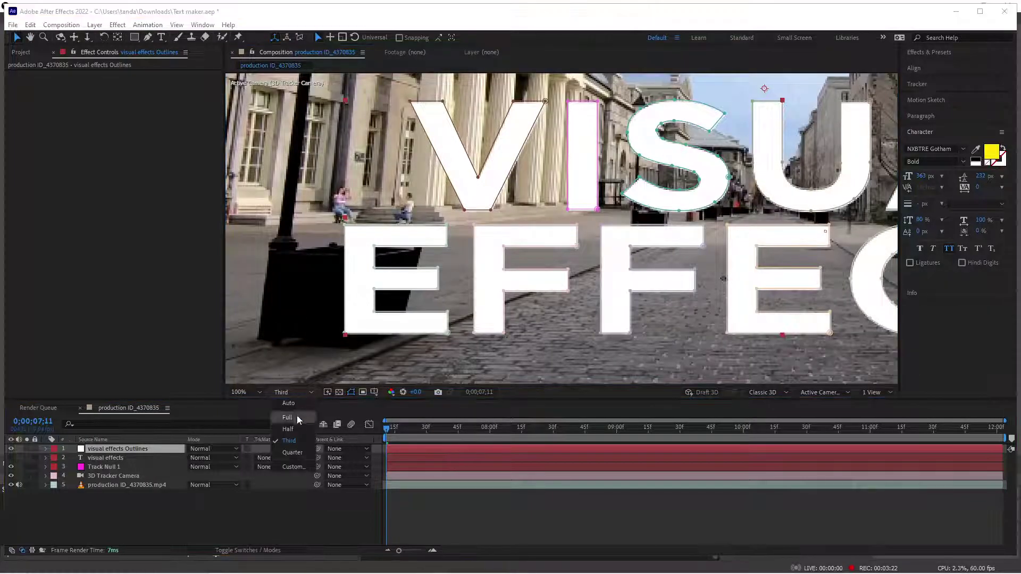
pyautogui.click(295, 433)
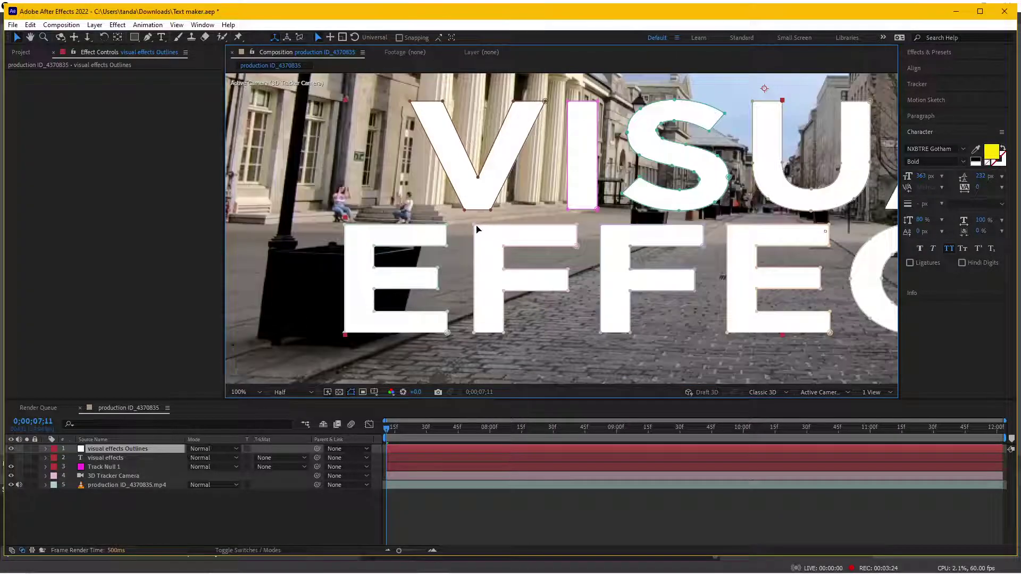
pyautogui.press('Return')
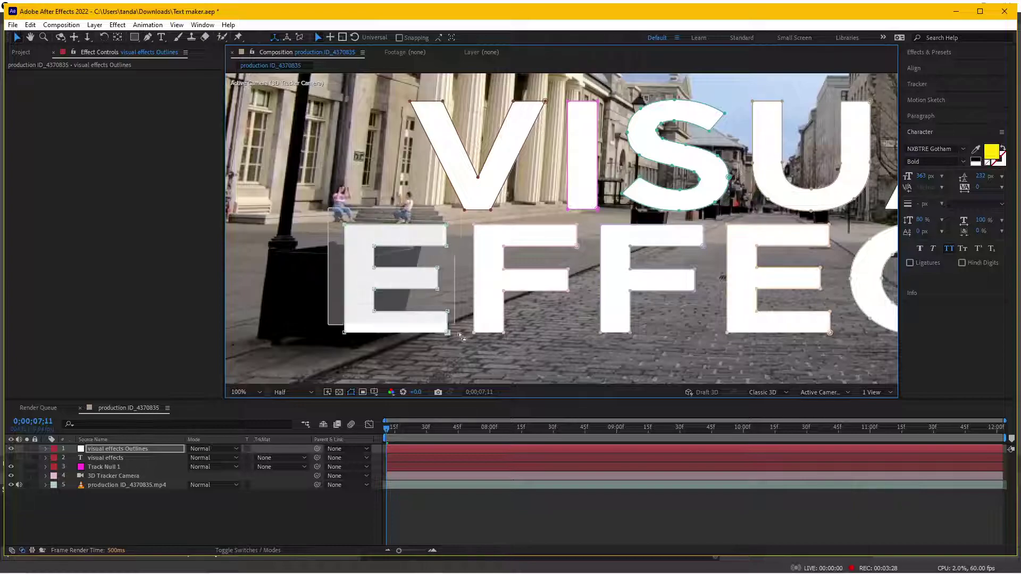
pyautogui.click(297, 392)
pyautogui.click(285, 436)
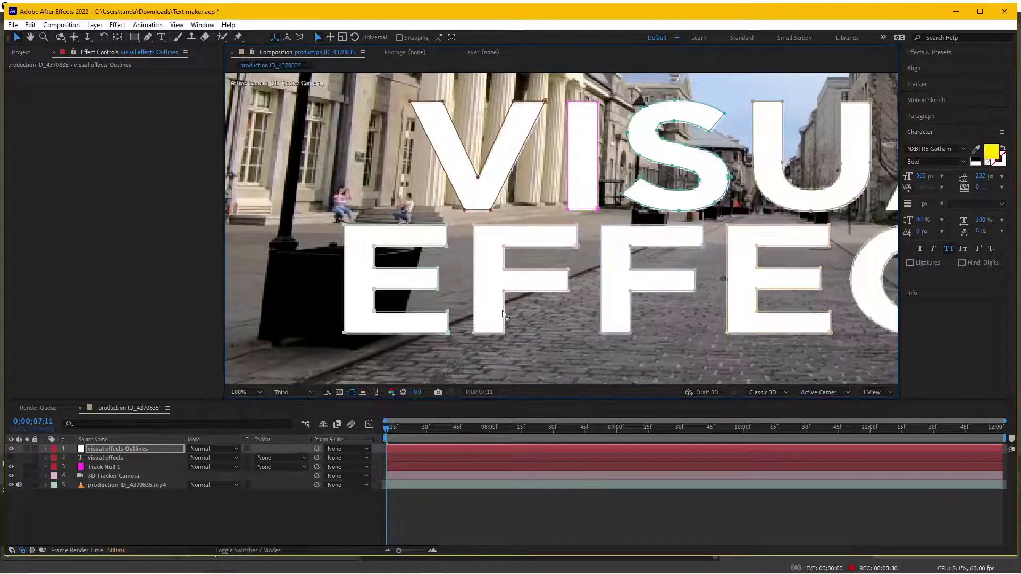
pyautogui.scroll(-2, 631, 260)
pyautogui.moveTo(612, 296); pyautogui.dragTo(574, 317)
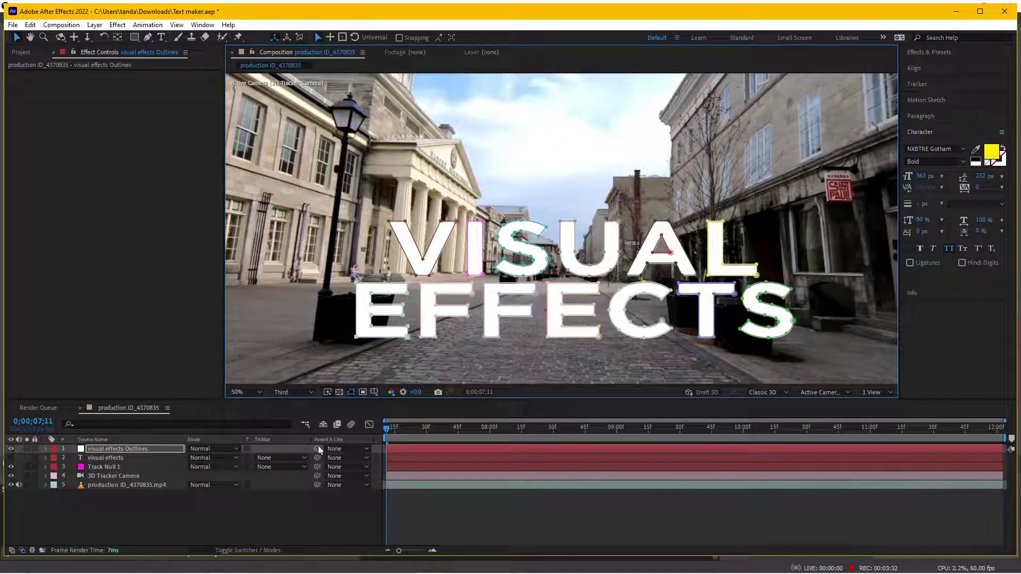
pyautogui.click(294, 392)
pyautogui.click(288, 414)
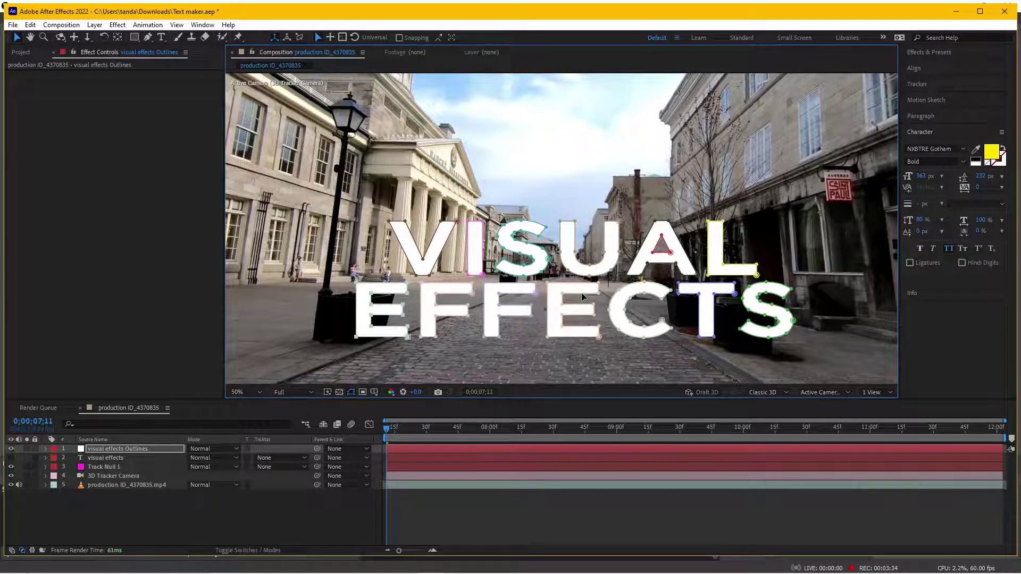
pyautogui.click(113, 450)
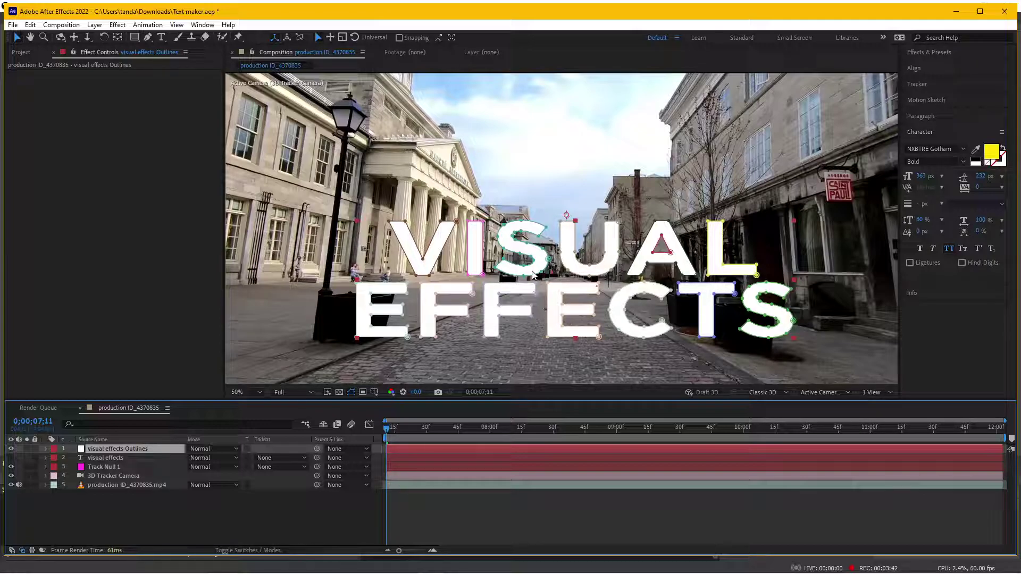
# Hide the visual effects Outlines layer and add a black solid named Element.
pyautogui.click(12, 449)
pyautogui.click(133, 490)
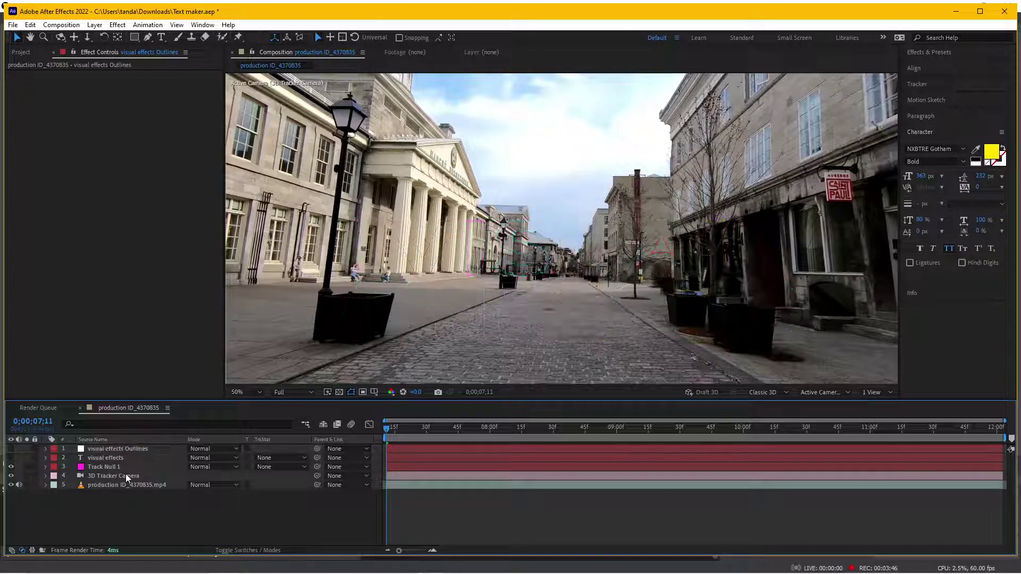
pyautogui.click(133, 449)
pyautogui.scroll(-2, 384, 320)
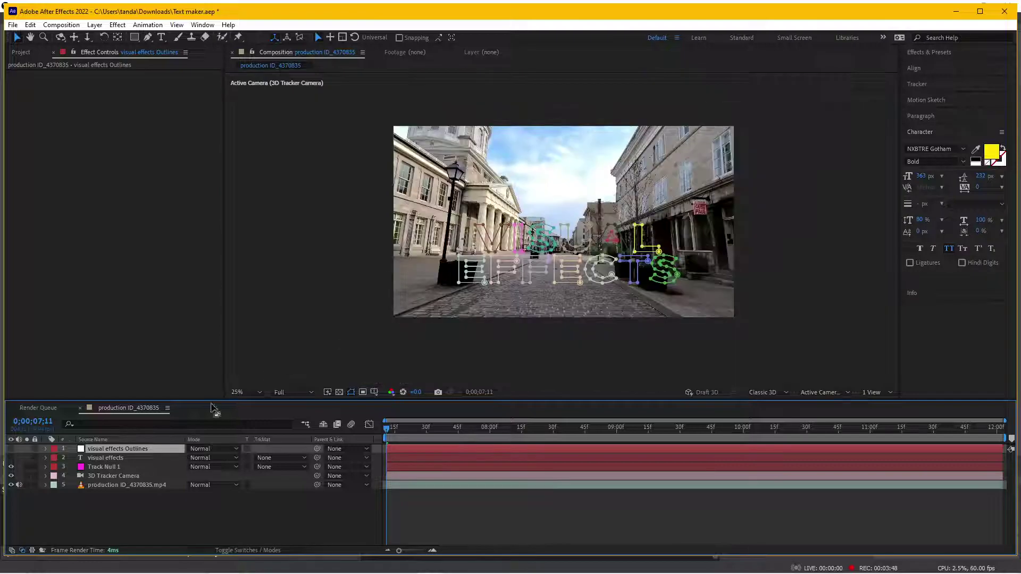
pyautogui.hotkey('ctrl', 'y')
pyautogui.write('Element')
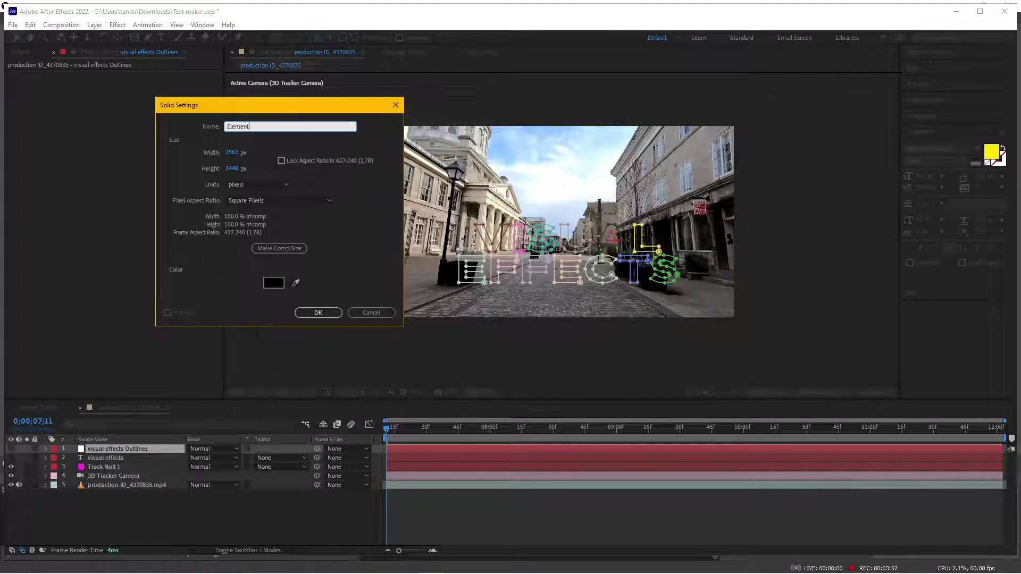
pyautogui.press('Return')
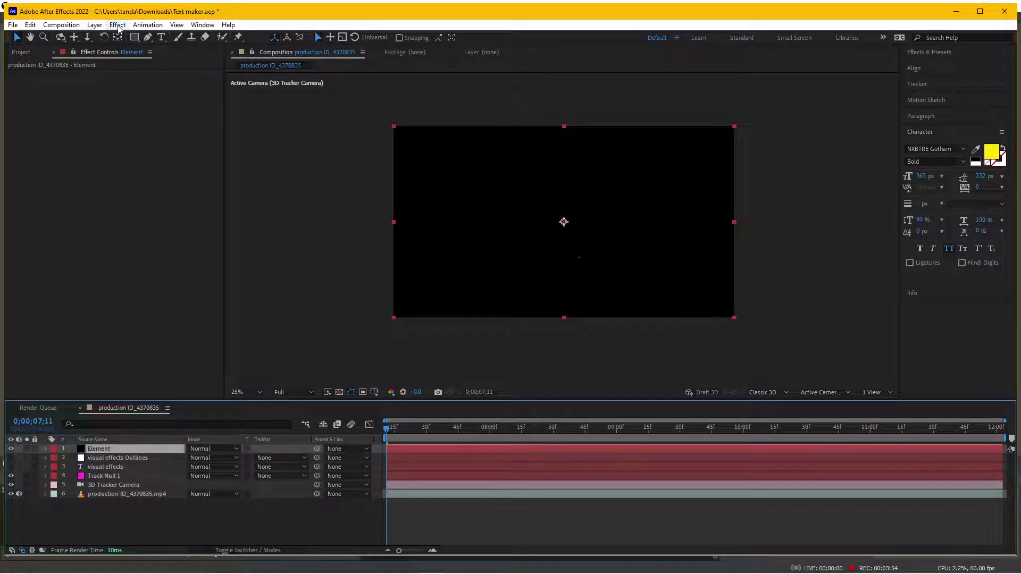
# Apply Video Copilot Element to the solid and set Custom Path Layer 1 to visual effects Outlines.
pyautogui.click(118, 27)
pyautogui.moveTo(288, 139)
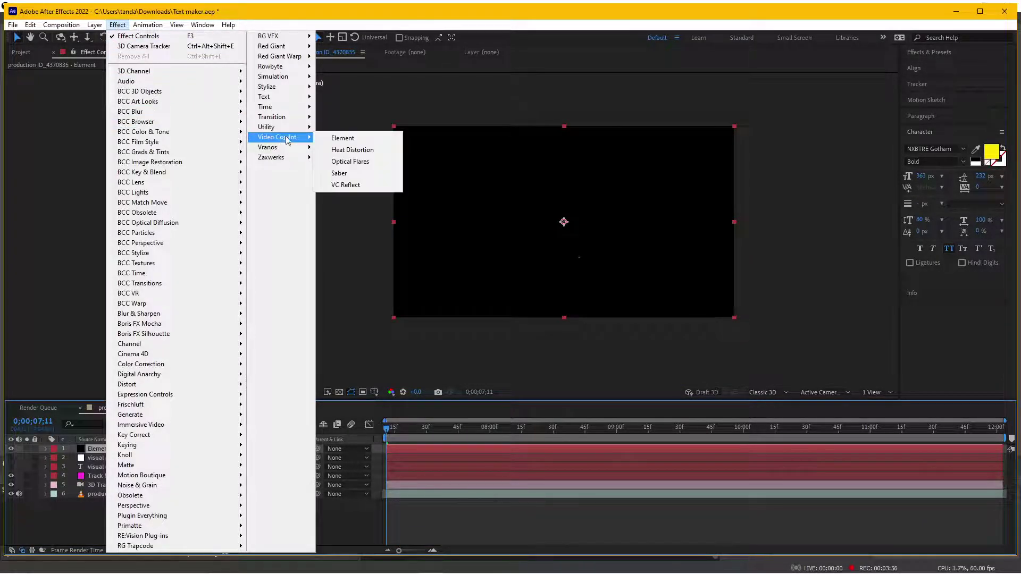
pyautogui.click(343, 138)
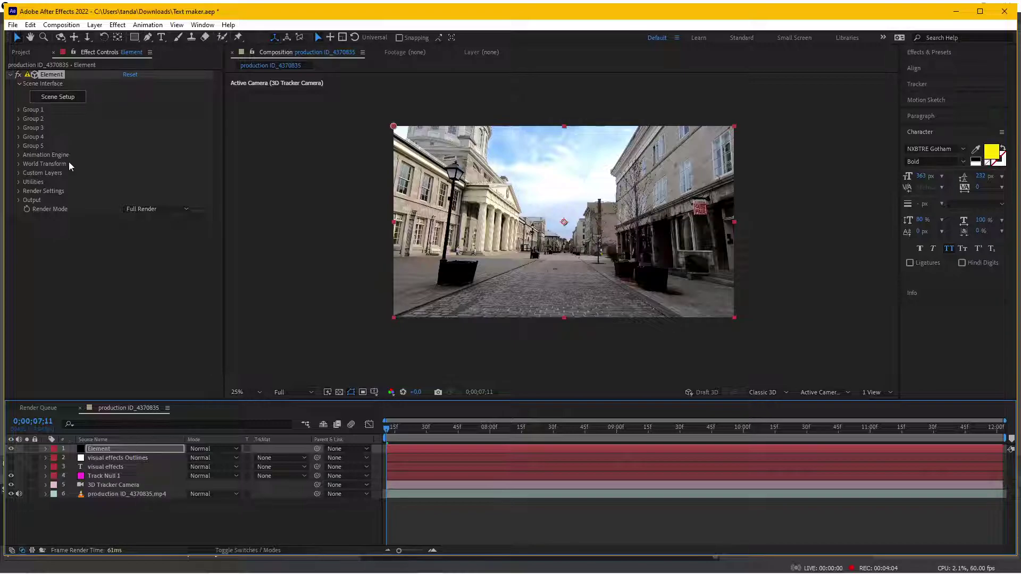
pyautogui.click(18, 173)
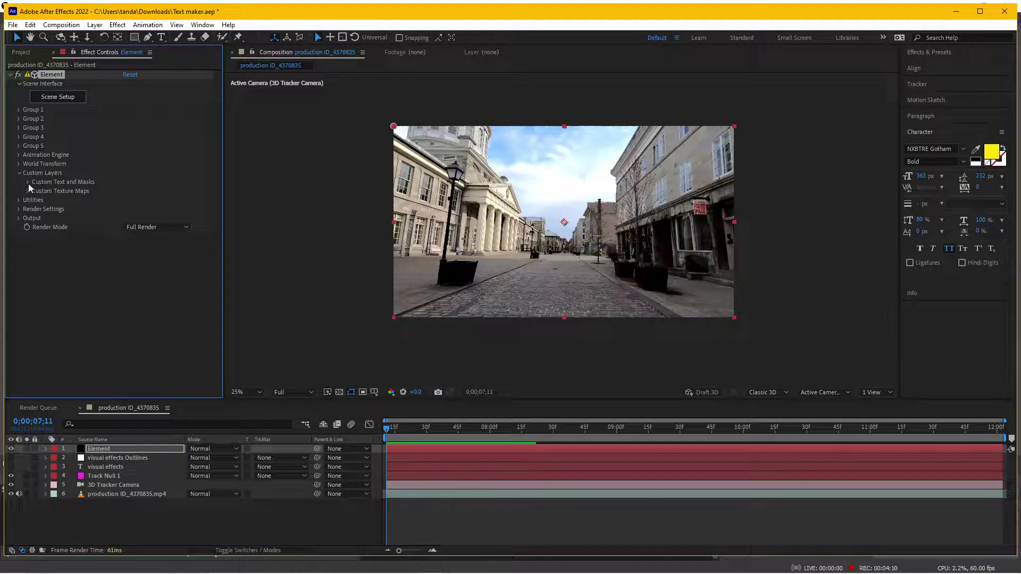
pyautogui.click(27, 182)
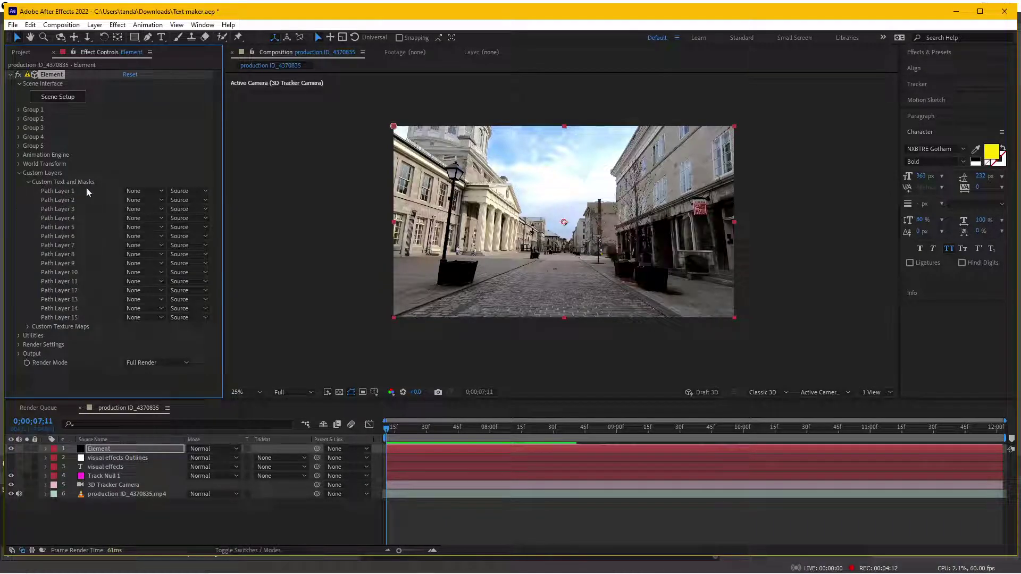
pyautogui.click(149, 190)
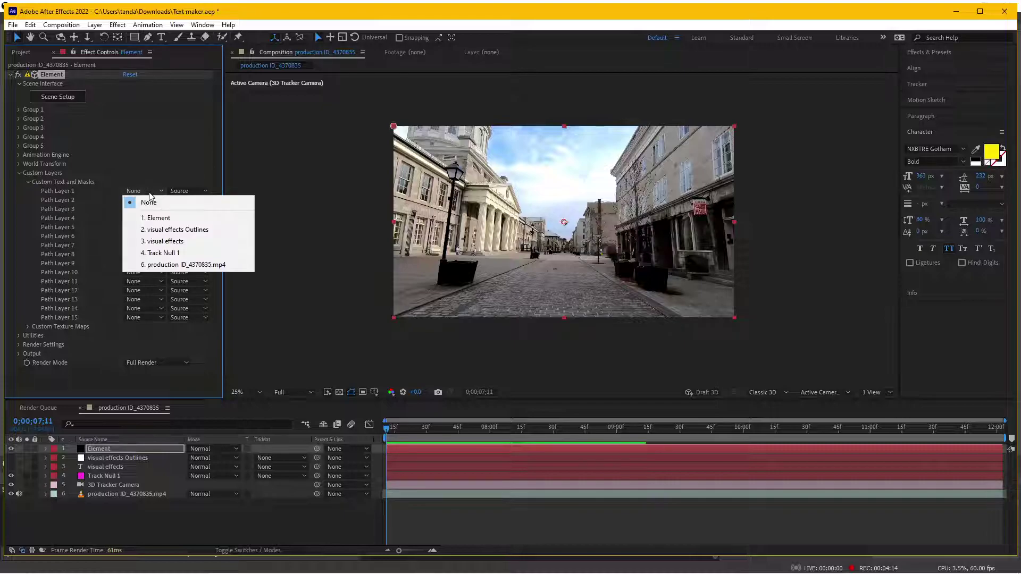
pyautogui.click(173, 231)
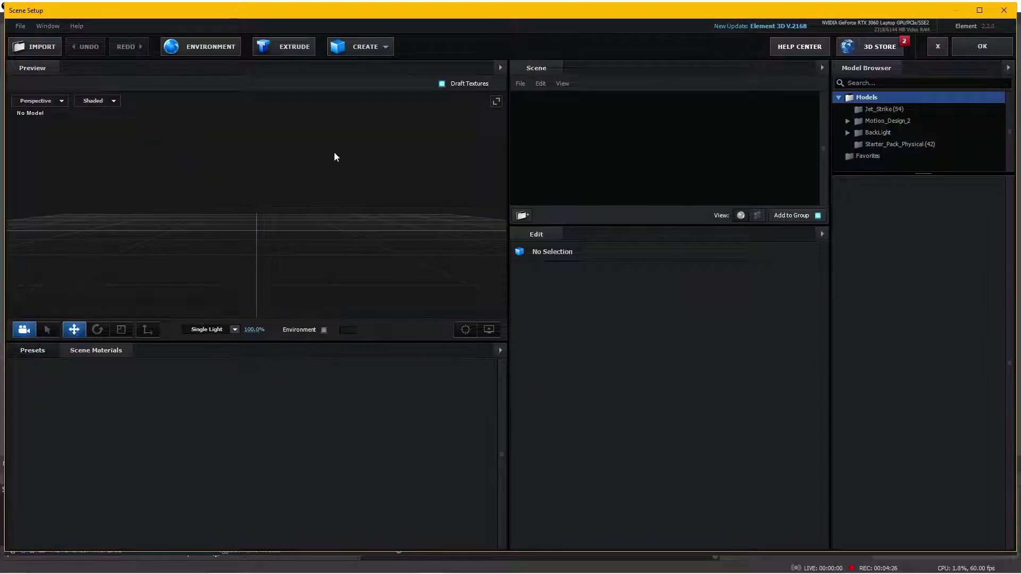
# Extrude Custom Path 1 into 3D VISUAL EFFECTS letters and orbit the preview to inspect them.
pyautogui.moveTo(219, 248); pyautogui.dragTo(217, 246)
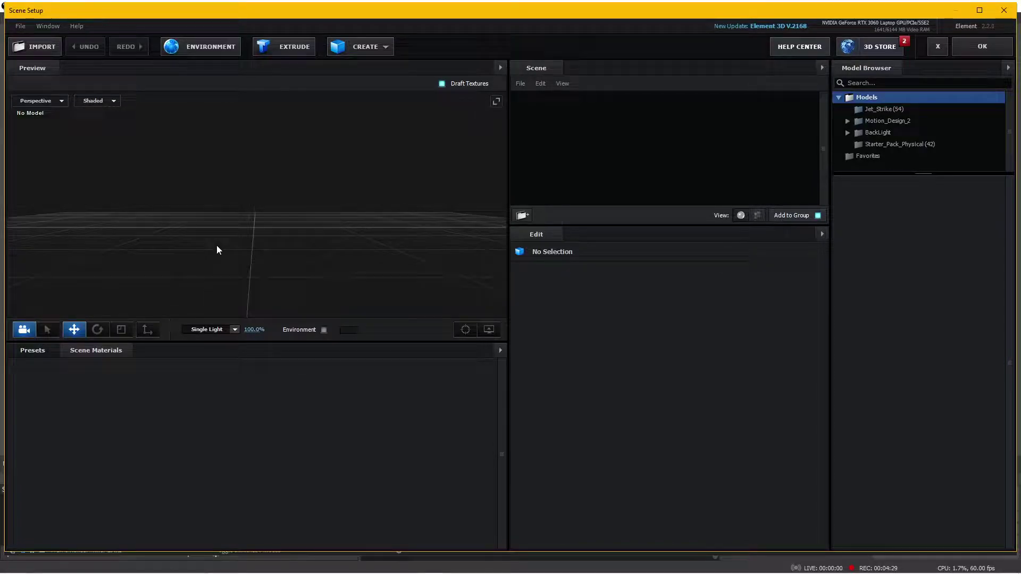
pyautogui.click(291, 51)
pyautogui.moveTo(198, 146)
pyautogui.mouseDown()
pyautogui.moveTo(245, 149)
pyautogui.moveTo(279, 135)
pyautogui.moveTo(181, 144)
pyautogui.moveTo(169, 135)
pyautogui.moveTo(239, 129)
pyautogui.mouseUp()
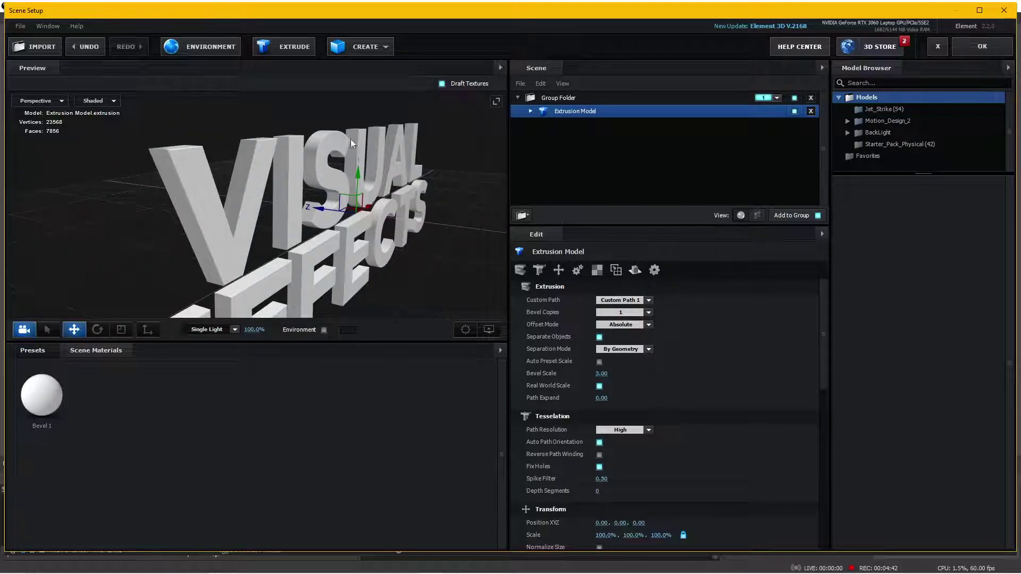
pyautogui.moveTo(350, 140); pyautogui.dragTo(234, 141)
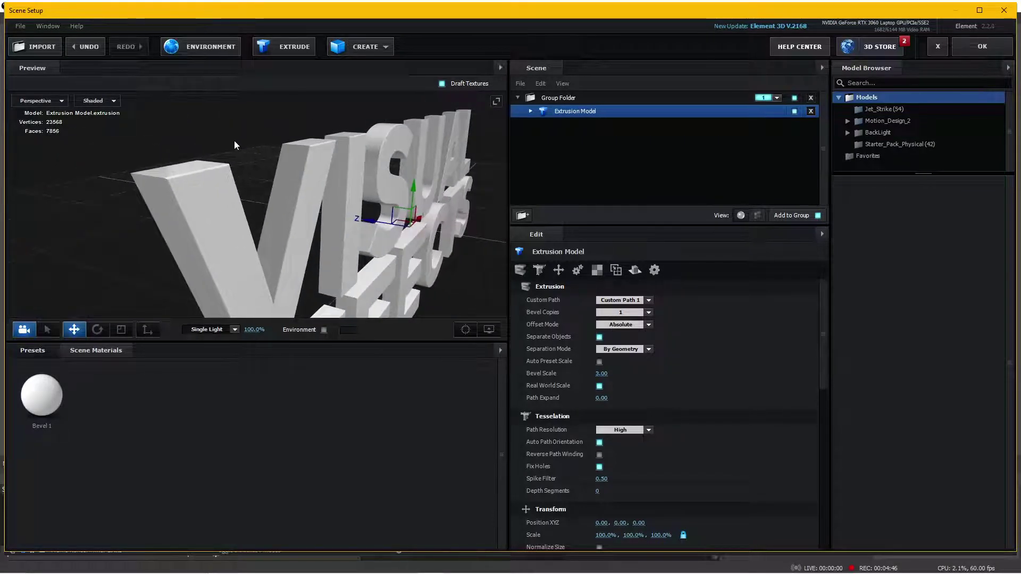
# In Bevel 1, increase the extrusion, set bevel depth to 1.17 and bevel curve to -0.31.
pyautogui.click(530, 111)
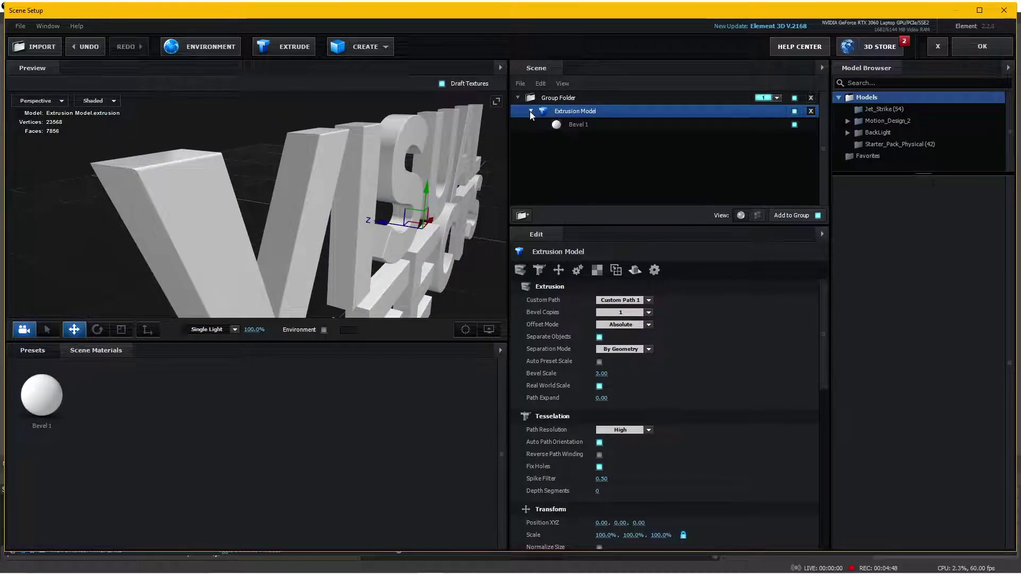
pyautogui.click(574, 124)
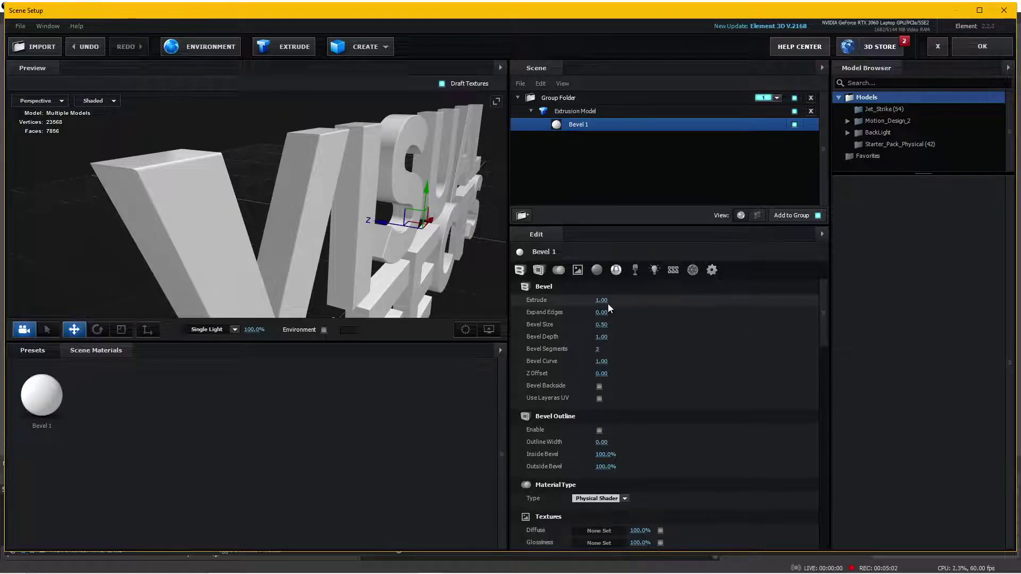
pyautogui.moveTo(608, 304)
pyautogui.mouseDown()
pyautogui.moveTo(637, 305)
pyautogui.moveTo(620, 324)
pyautogui.moveTo(601, 325)
pyautogui.mouseUp()
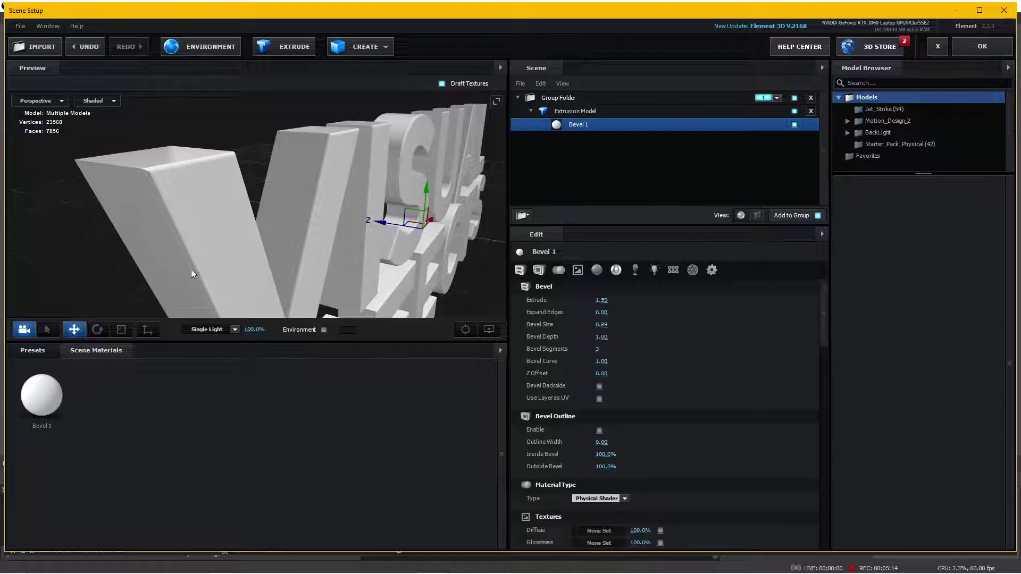
pyautogui.moveTo(602, 337)
pyautogui.mouseDown()
pyautogui.moveTo(760, 348)
pyautogui.moveTo(617, 347)
pyautogui.mouseUp()
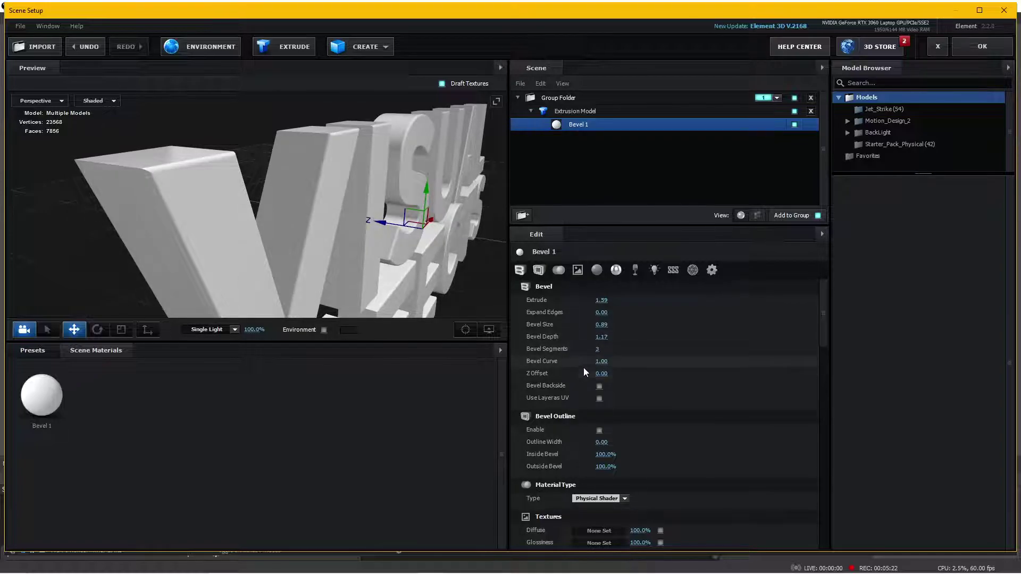
pyautogui.moveTo(600, 363)
pyautogui.mouseDown()
pyautogui.moveTo(590, 369)
pyautogui.moveTo(709, 364)
pyautogui.moveTo(700, 367)
pyautogui.mouseUp()
# Deepen the VISUAL EFFECTS letters' extrusion further to 3.02, checking them in the Preview.
pyautogui.moveTo(277, 260); pyautogui.dragTo(240, 246)
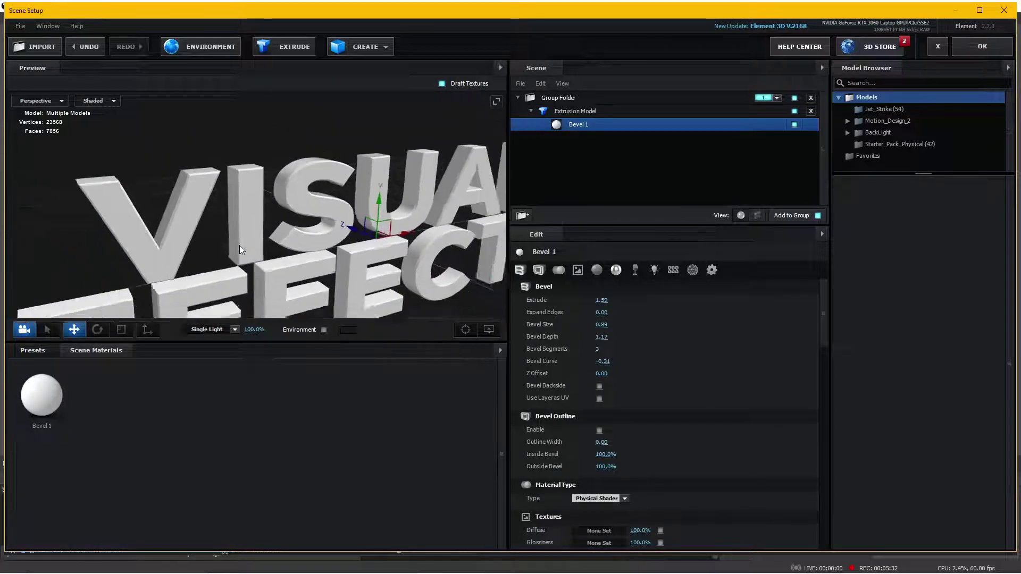
pyautogui.moveTo(239, 246)
pyautogui.mouseDown()
pyautogui.moveTo(223, 233)
pyautogui.moveTo(228, 204)
pyautogui.moveTo(203, 228)
pyautogui.moveTo(246, 227)
pyautogui.mouseUp()
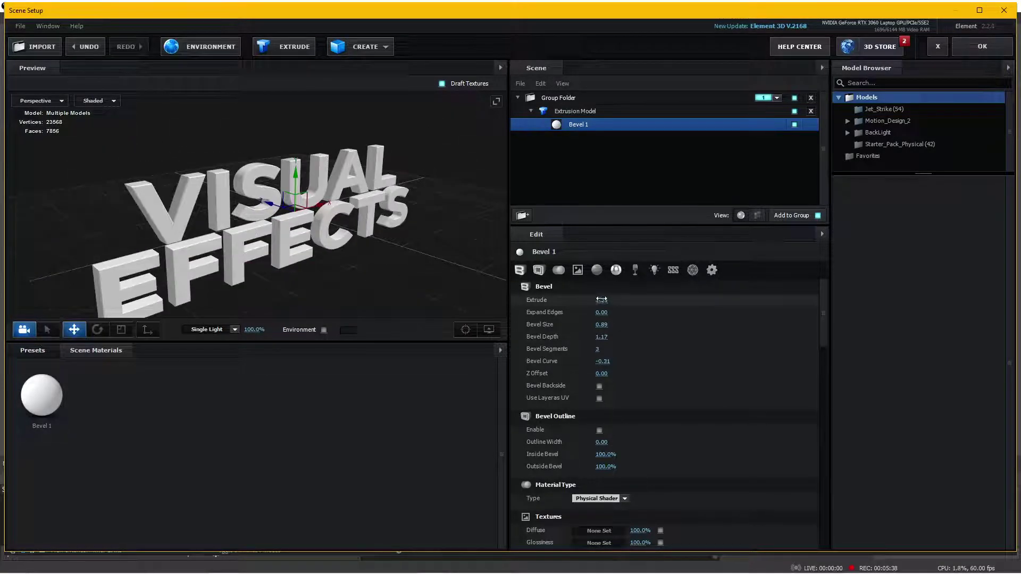
pyautogui.moveTo(601, 300); pyautogui.dragTo(616, 296)
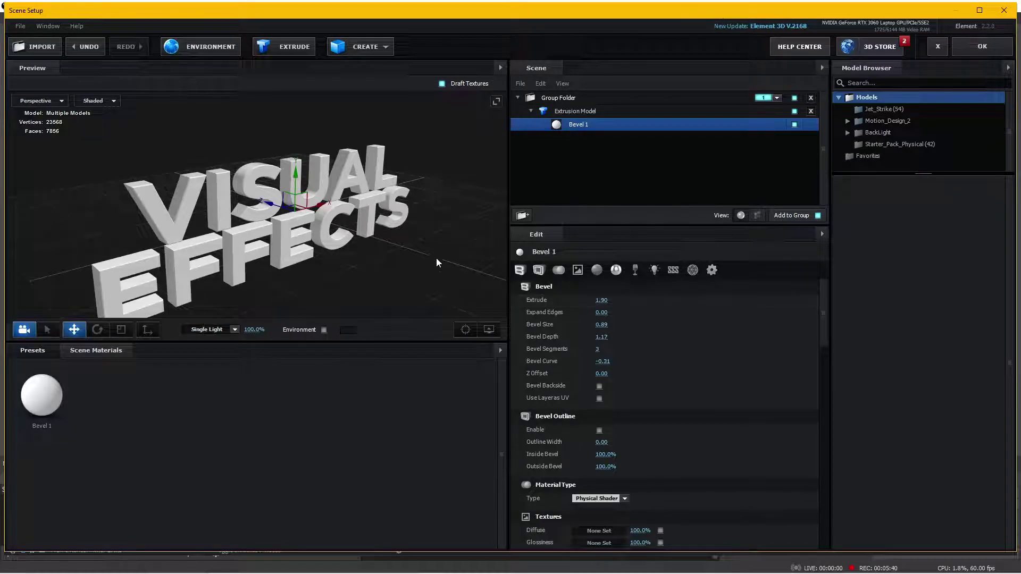
pyautogui.moveTo(603, 302); pyautogui.dragTo(630, 294)
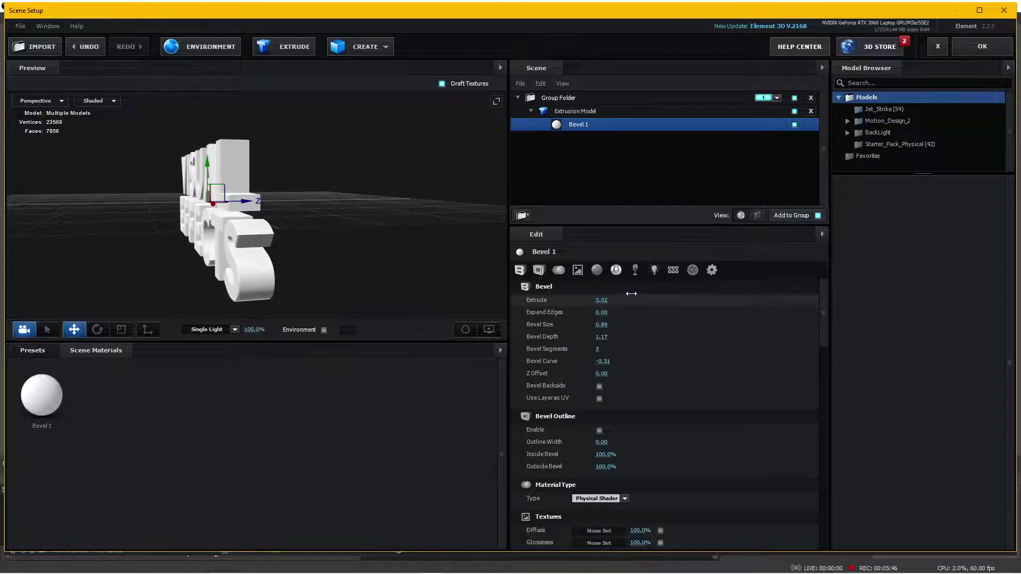
pyautogui.moveTo(422, 247); pyautogui.dragTo(313, 208)
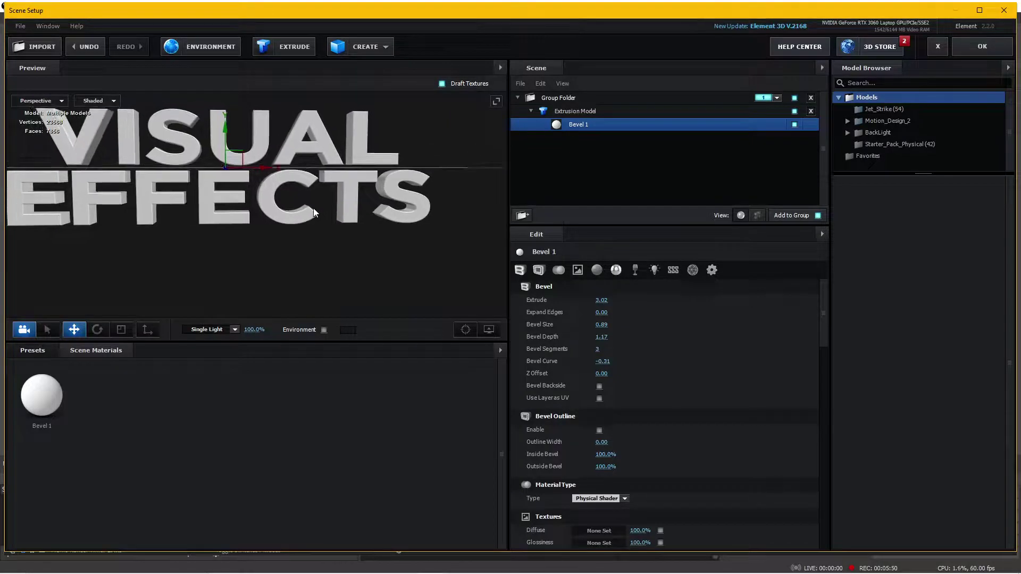
pyautogui.moveTo(234, 128)
pyautogui.mouseDown()
pyautogui.moveTo(244, 75)
pyautogui.moveTo(242, 236)
pyautogui.moveTo(181, 295)
pyautogui.moveTo(241, 273)
pyautogui.mouseUp()
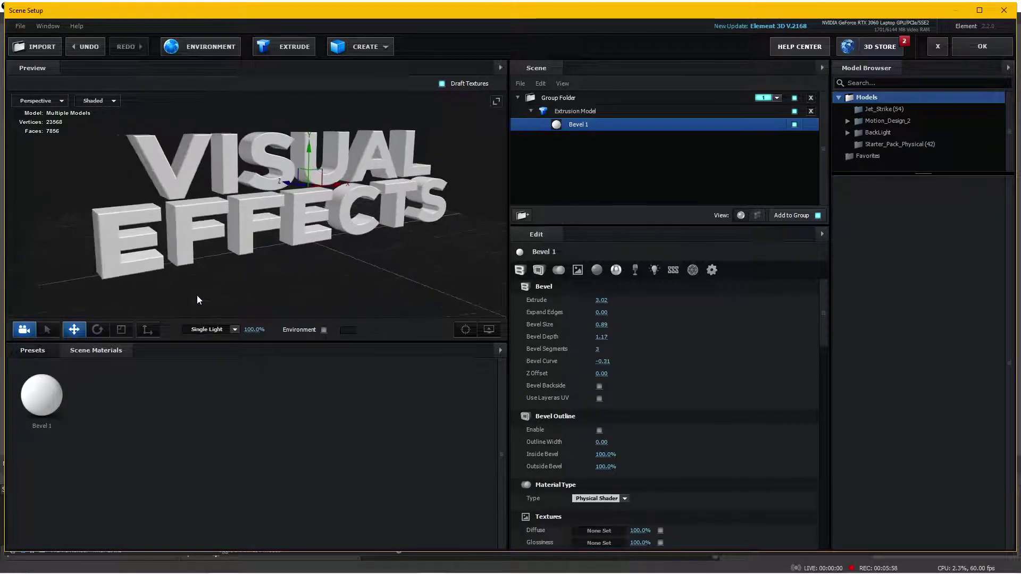
# Apply the Pro_Shaders_2 Metal material clean_metal_golden to the VISUAL EFFECTS letters.
pyautogui.click(31, 351)
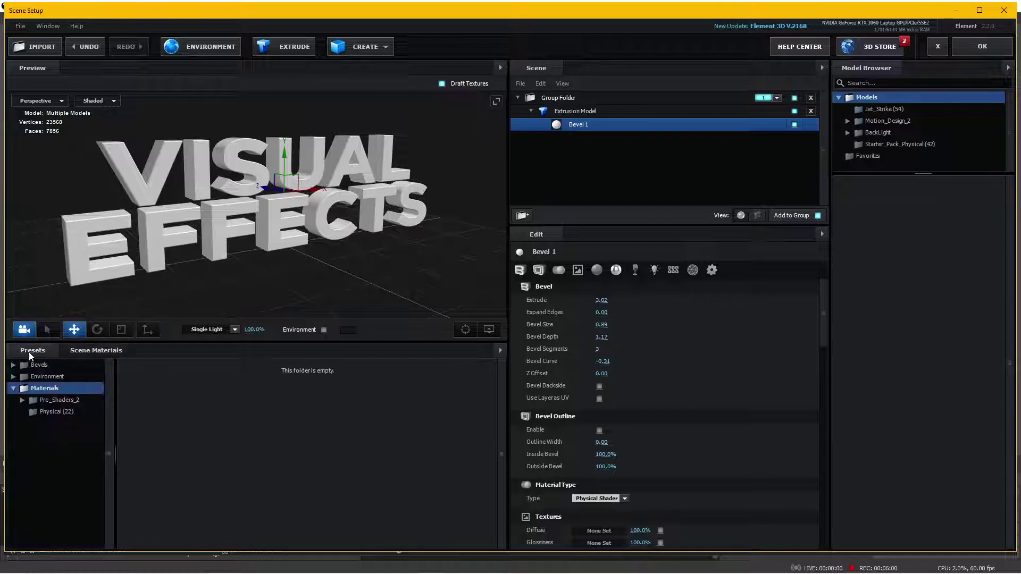
pyautogui.click(13, 378)
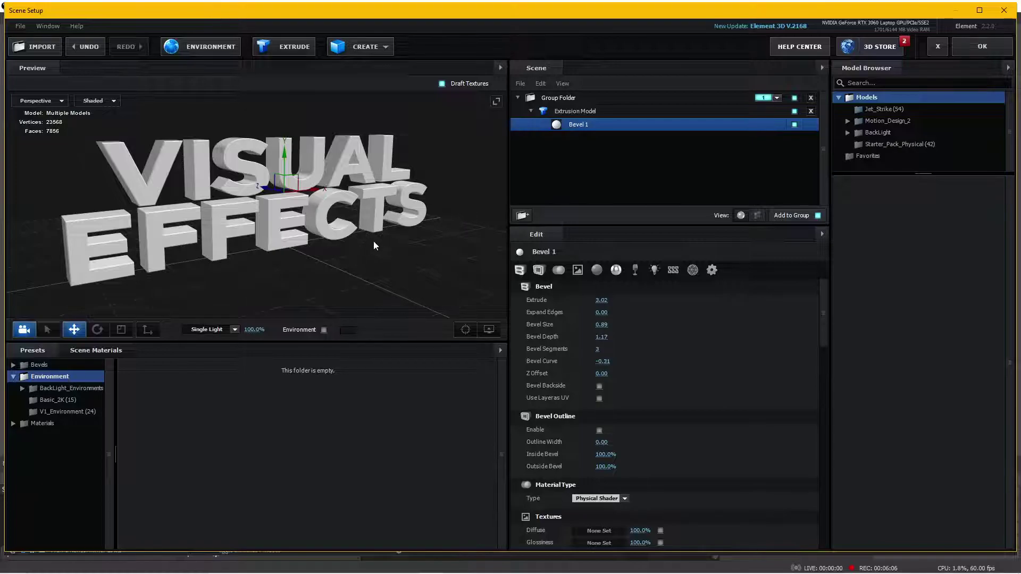
pyautogui.moveTo(397, 276)
pyautogui.mouseDown()
pyautogui.moveTo(406, 271)
pyautogui.moveTo(382, 277)
pyautogui.mouseUp()
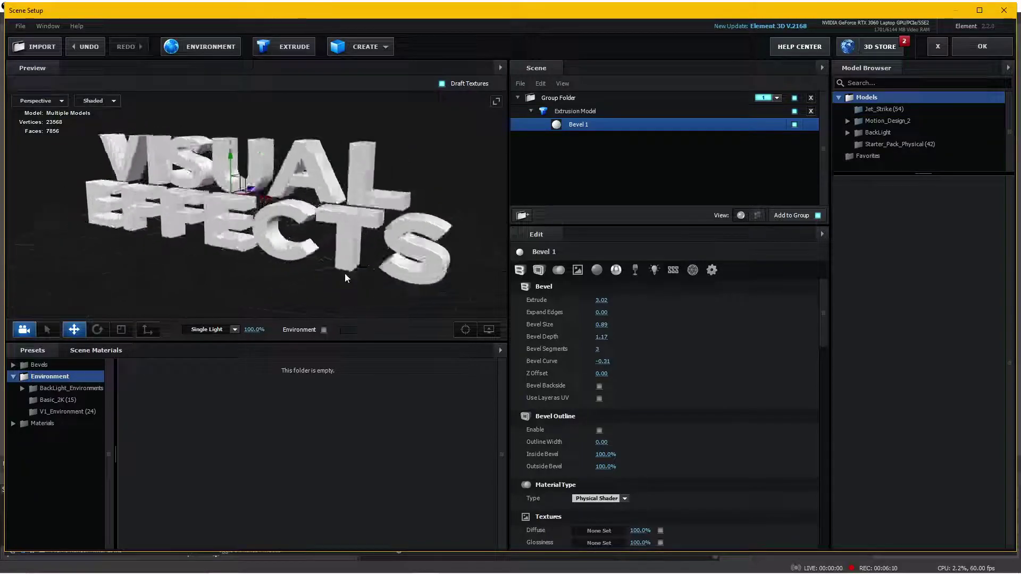
pyautogui.click(38, 424)
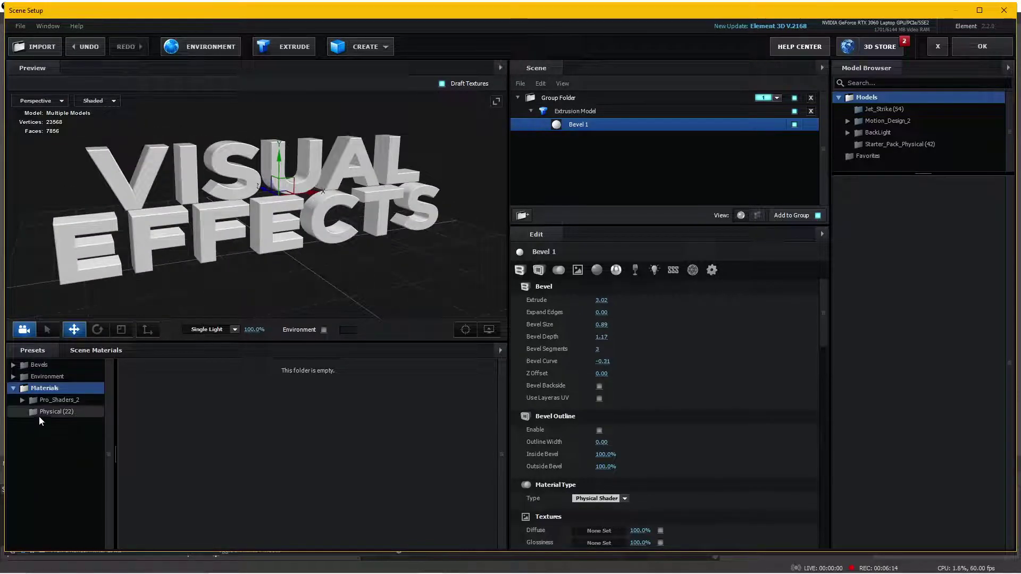
pyautogui.click(52, 399)
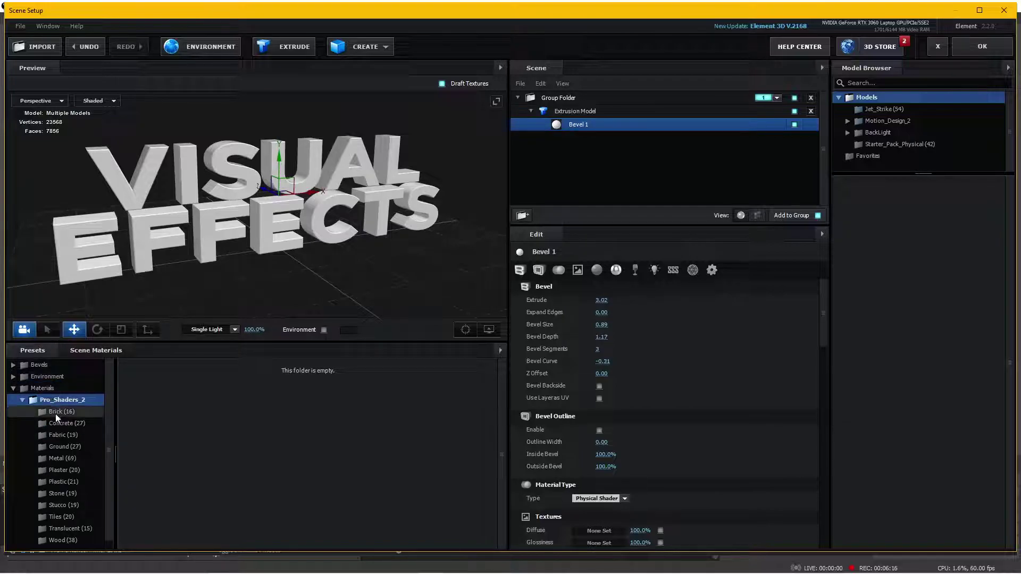
pyautogui.click(66, 459)
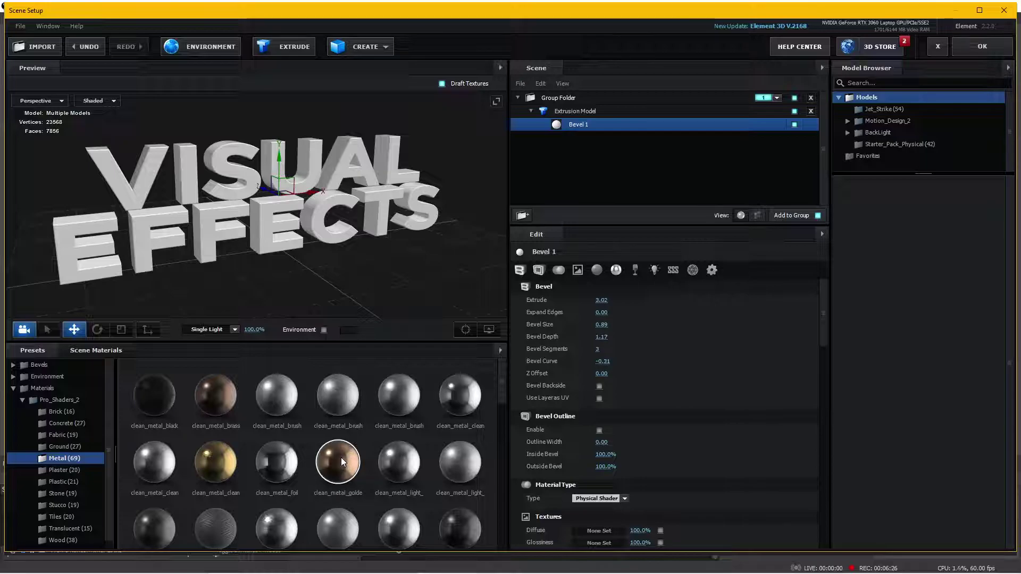
pyautogui.moveTo(340, 458)
pyautogui.mouseDown()
pyautogui.moveTo(263, 226)
pyautogui.moveTo(178, 280)
pyautogui.moveTo(284, 290)
pyautogui.moveTo(221, 287)
pyautogui.moveTo(257, 287)
pyautogui.mouseUp()
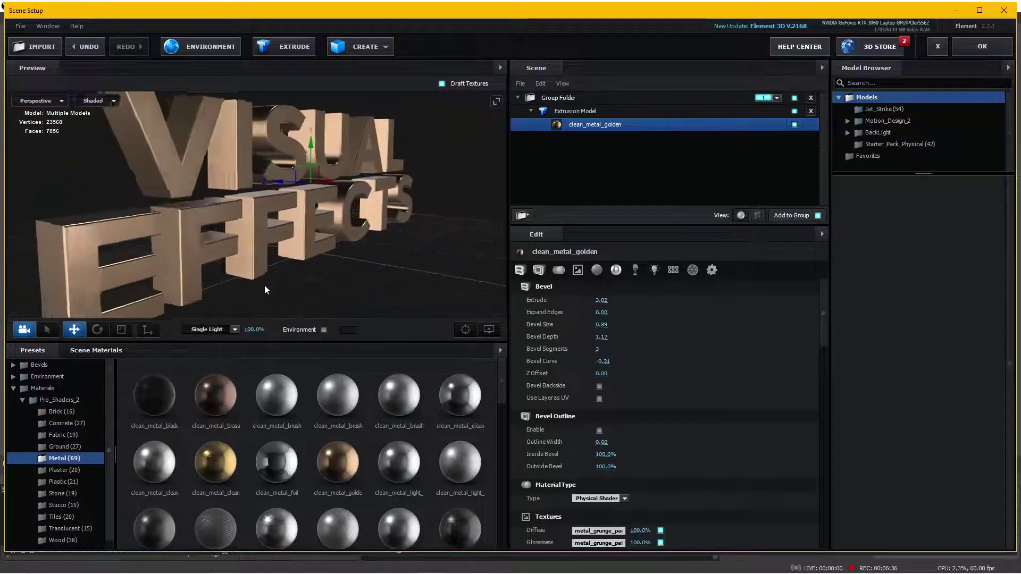
pyautogui.click(14, 389)
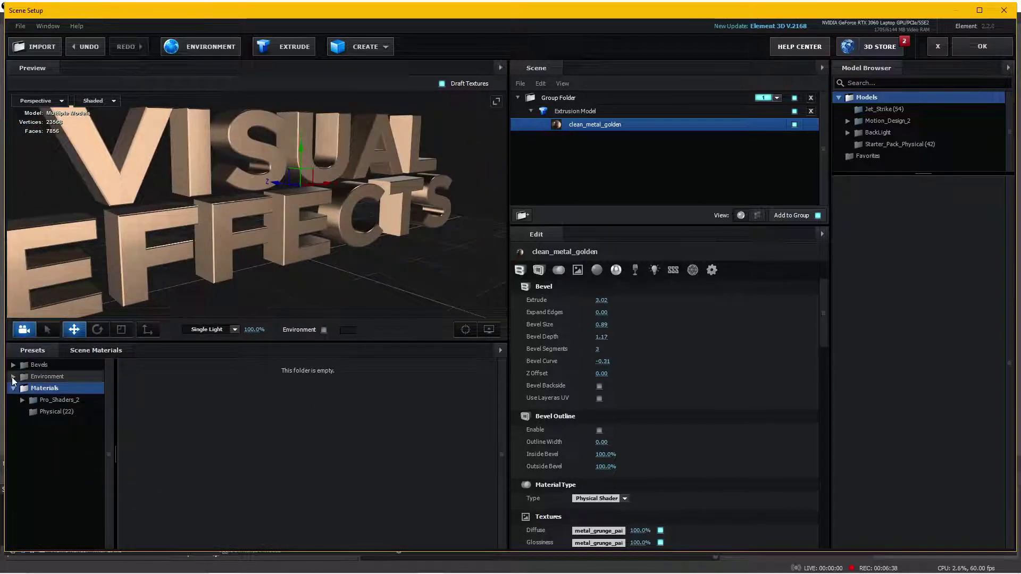
# Browse the environment presets and try the Basic_2K_11 environment on the text.
pyautogui.click(13, 377)
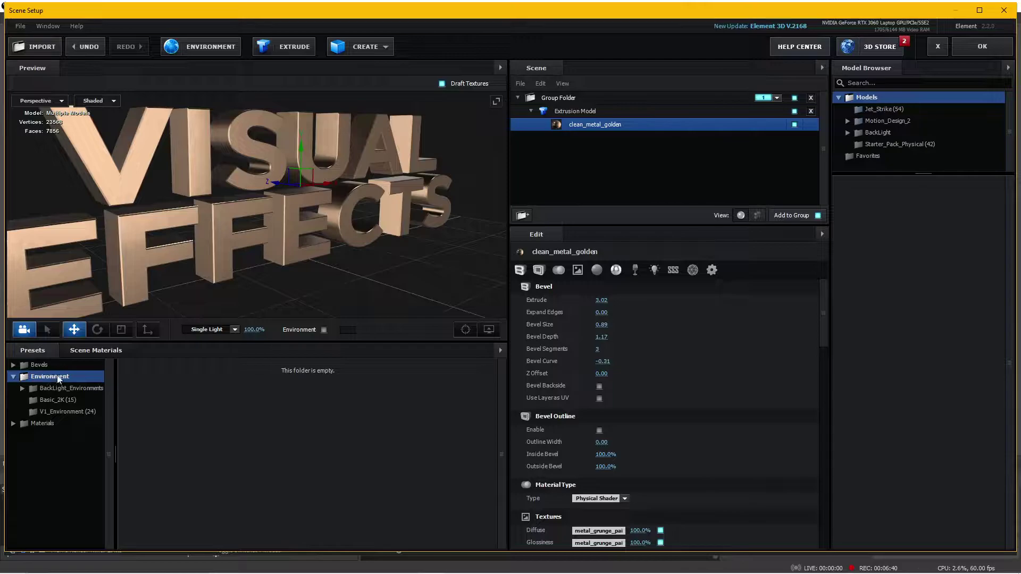
pyautogui.doubleClick(43, 386)
pyautogui.click(59, 401)
pyautogui.click(59, 411)
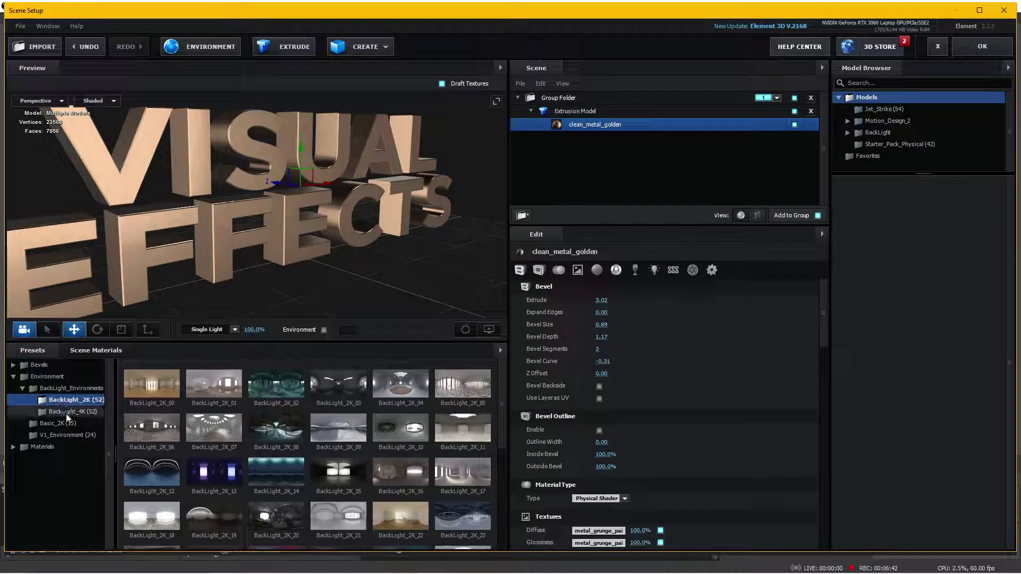
pyautogui.scroll(-5, 291, 455)
pyautogui.scroll(5, 291, 455)
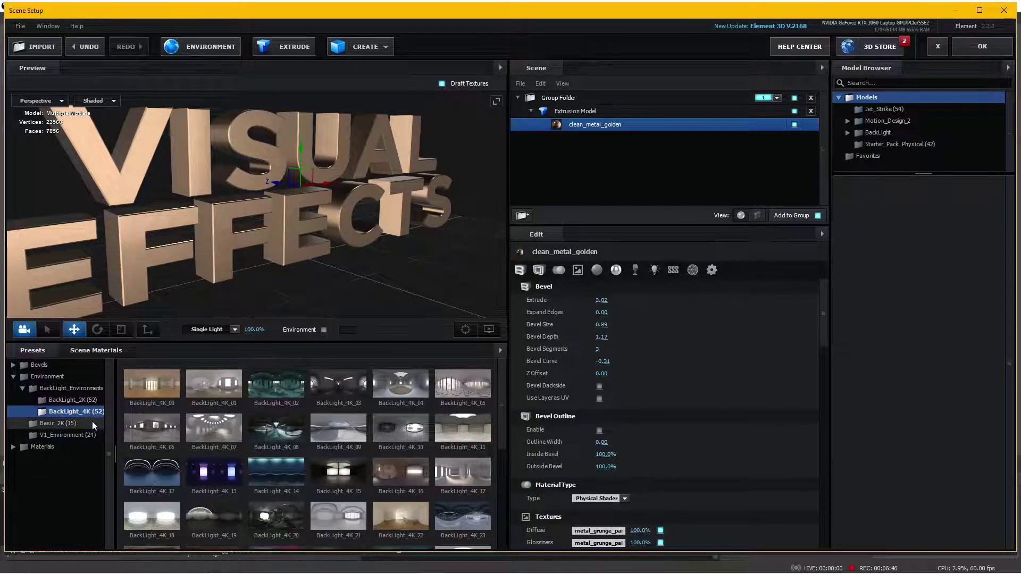
pyautogui.scroll(-2, 260, 446)
pyautogui.scroll(-3, 259, 445)
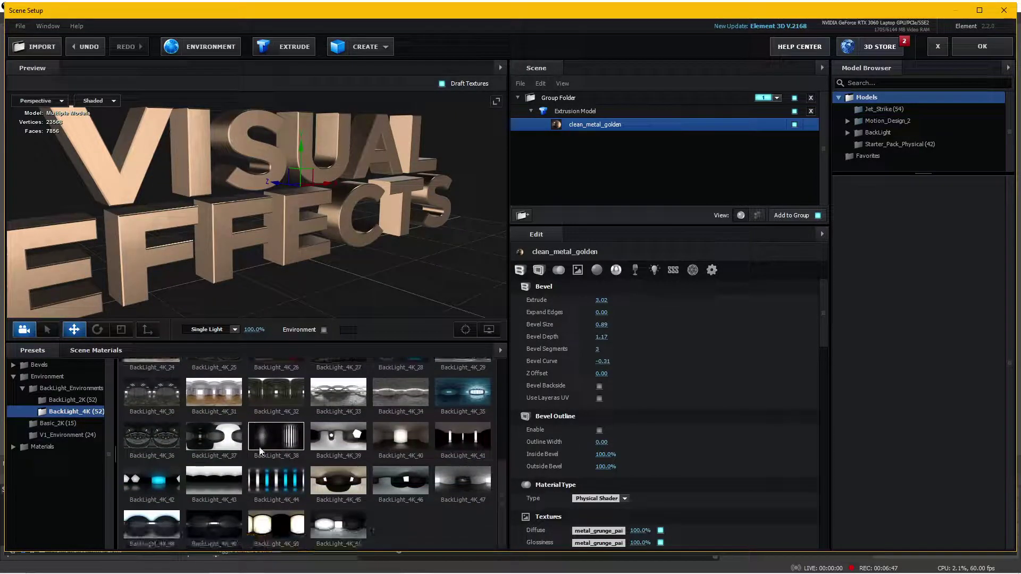
pyautogui.click(63, 425)
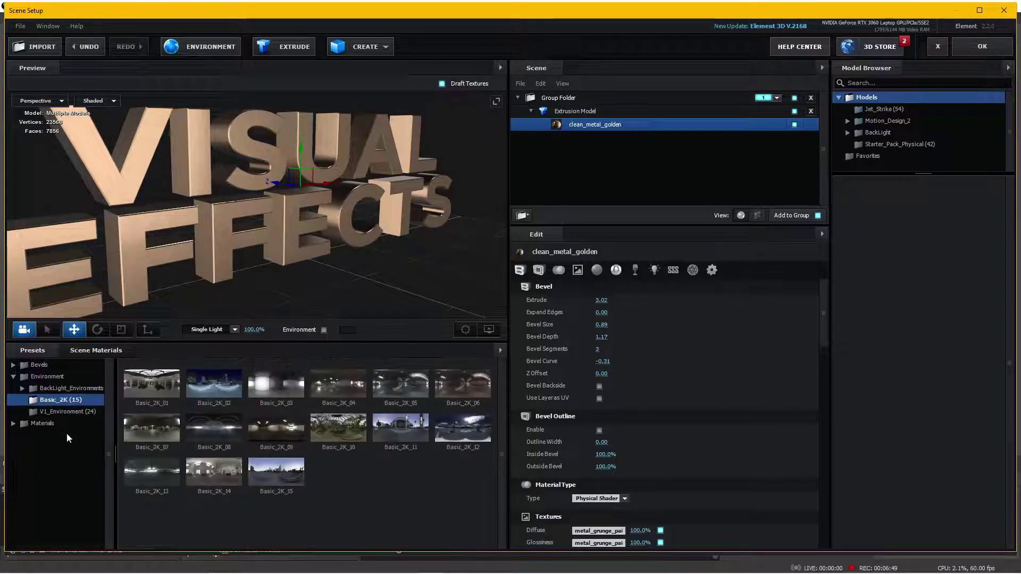
pyautogui.click(402, 428)
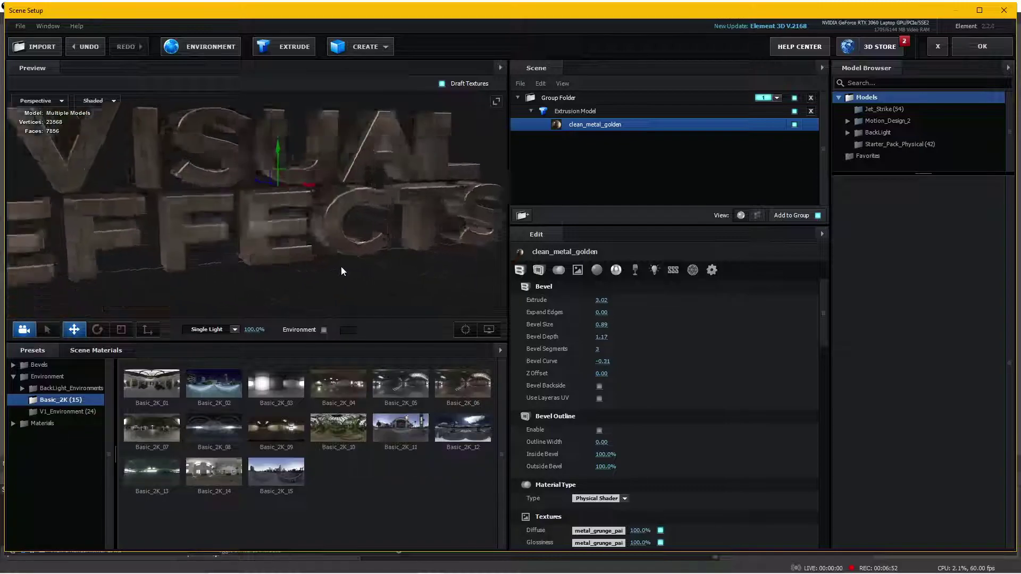
# Light the text with Basic_2K_15 and accept the scene with OK.
pyautogui.moveTo(299, 258); pyautogui.dragTo(298, 267)
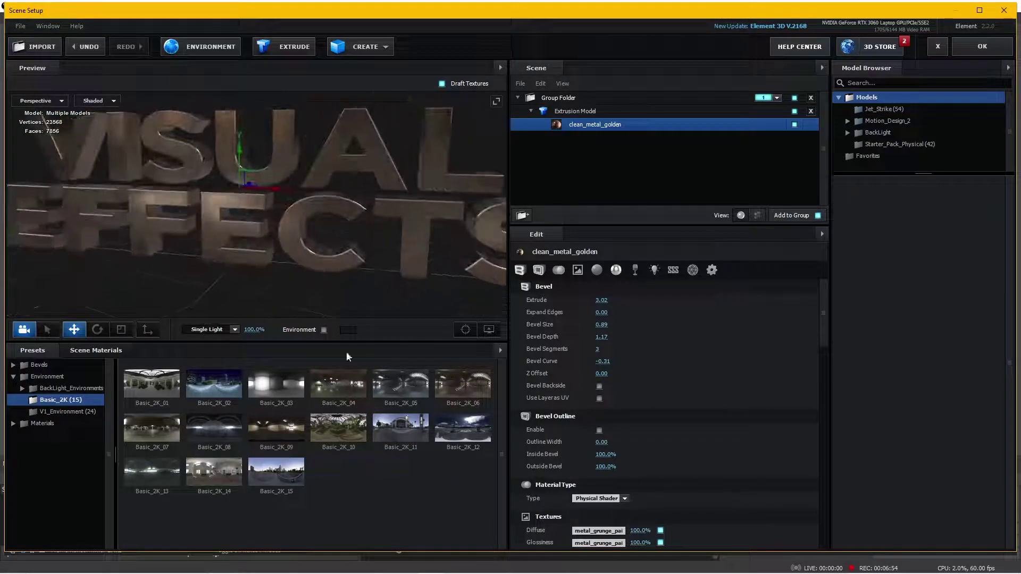
pyautogui.click(291, 470)
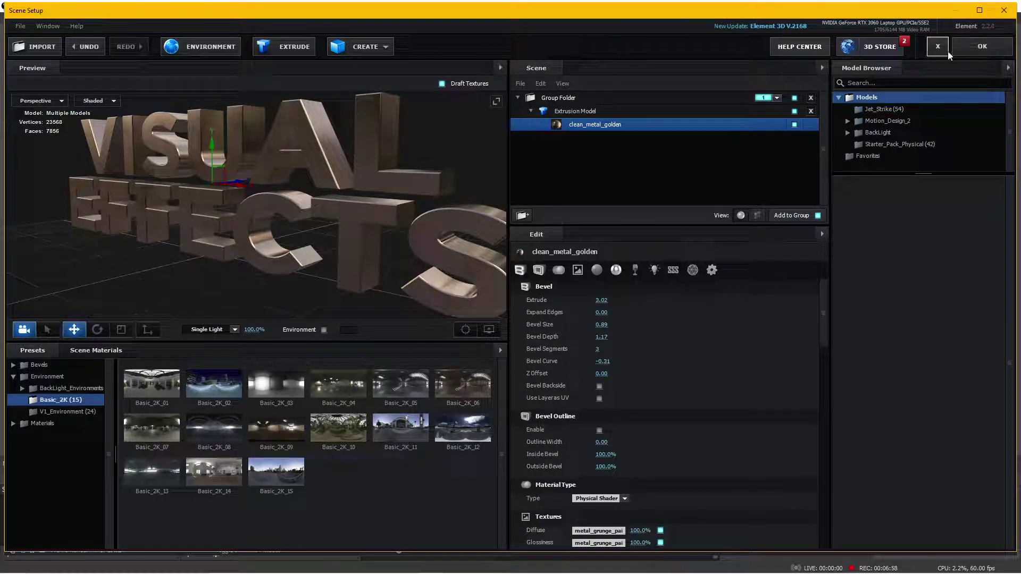
pyautogui.moveTo(388, 183); pyautogui.dragTo(247, 257)
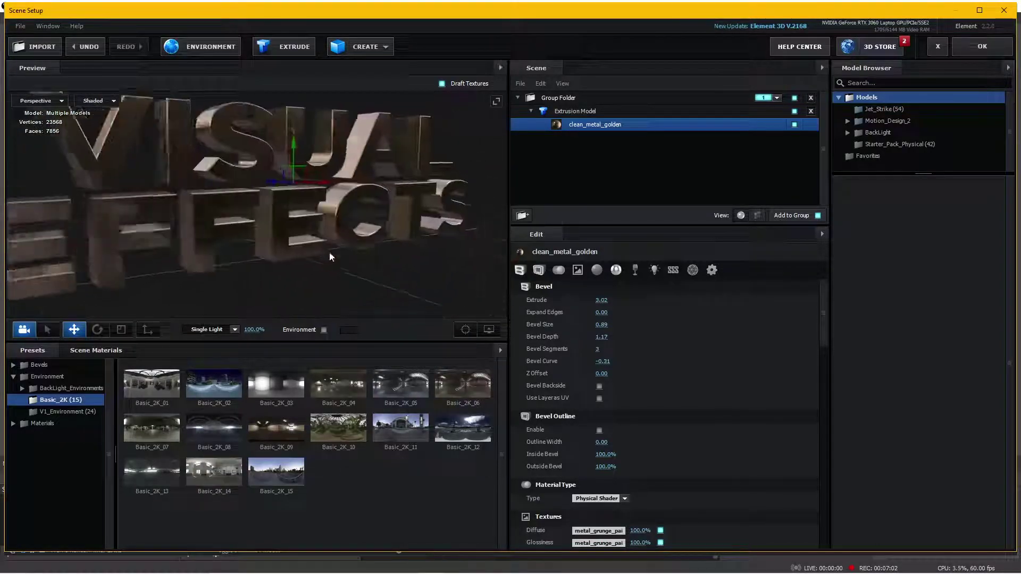
pyautogui.click(986, 46)
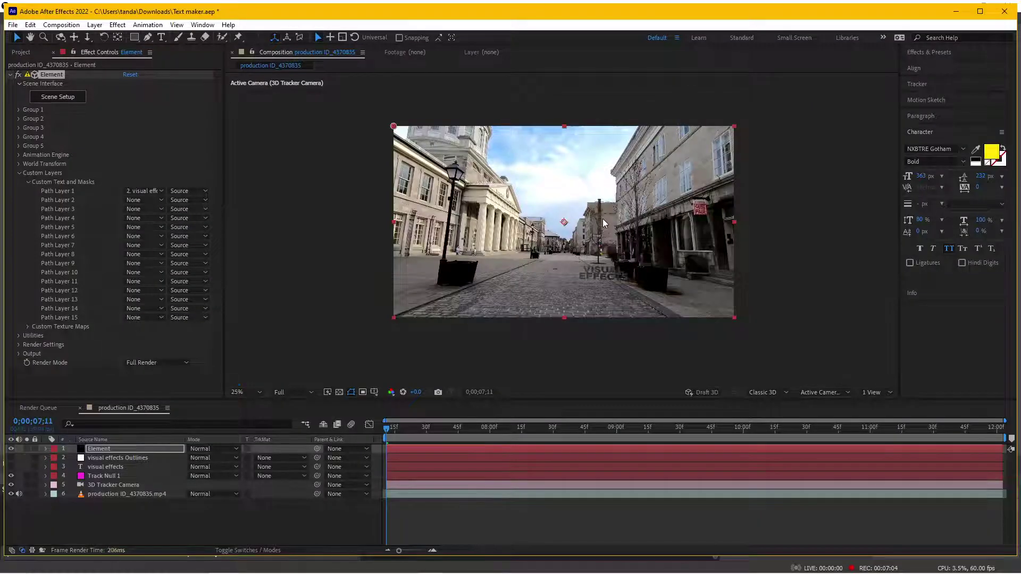
# Scrub later in the shot and set the composition view to 50% magnification.
pyautogui.scroll(2, 624, 321)
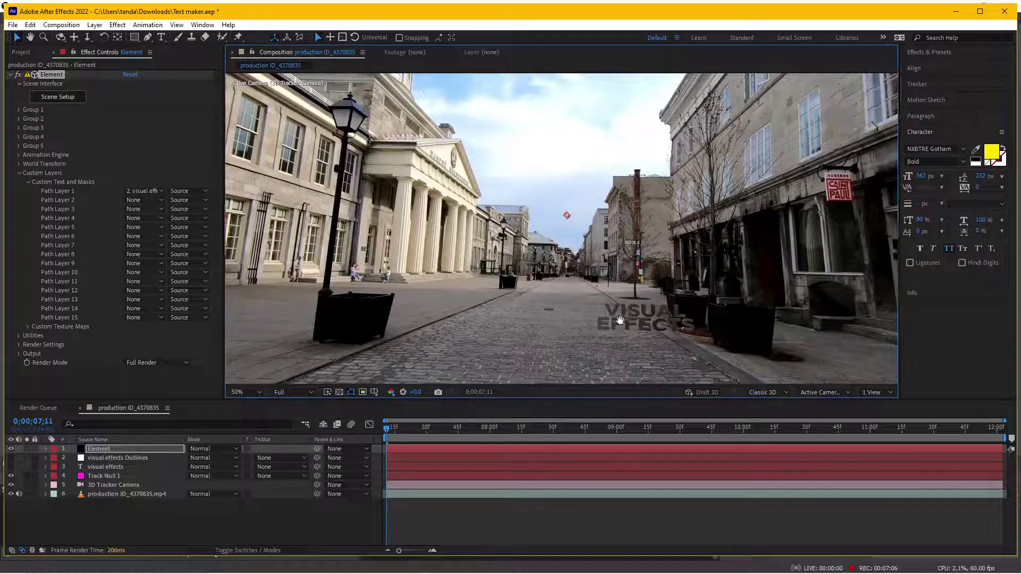
pyautogui.scroll(1, 585, 299)
pyautogui.scroll(1, 600, 305)
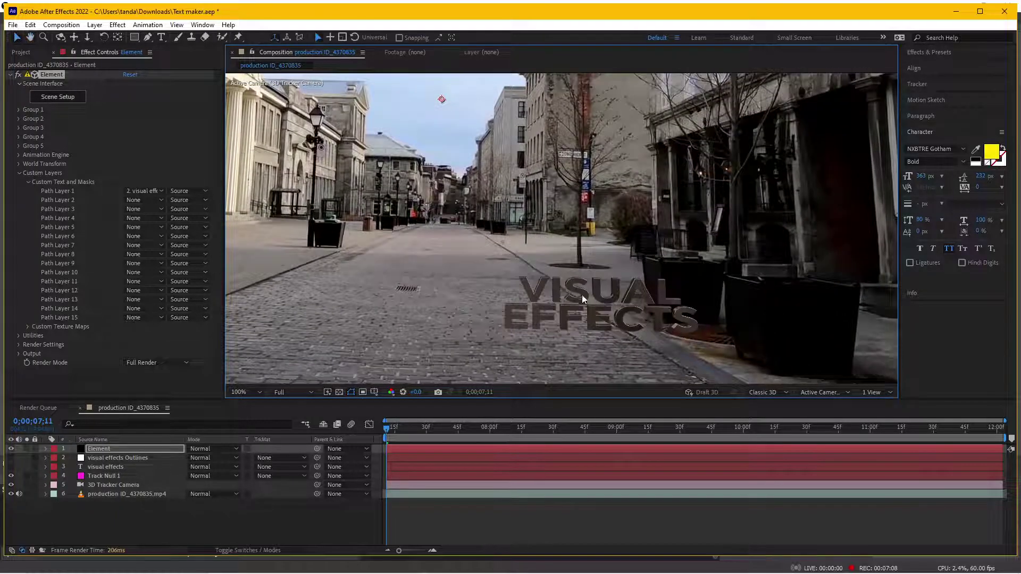
pyautogui.scroll(-4, 455, 285)
pyautogui.scroll(-1, 472, 289)
pyautogui.scroll(-3, 530, 333)
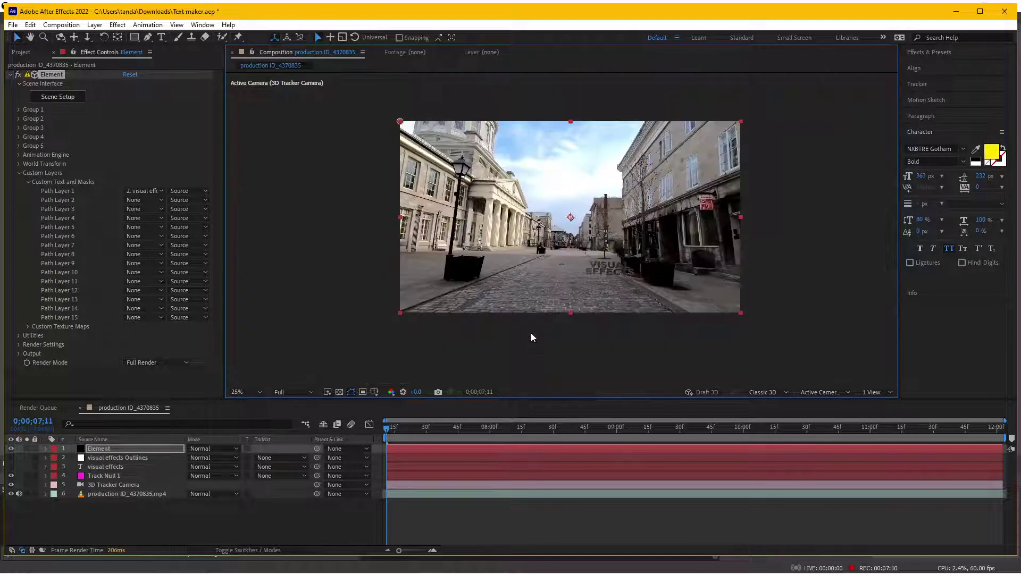
pyautogui.moveTo(507, 425); pyautogui.dragTo(812, 451)
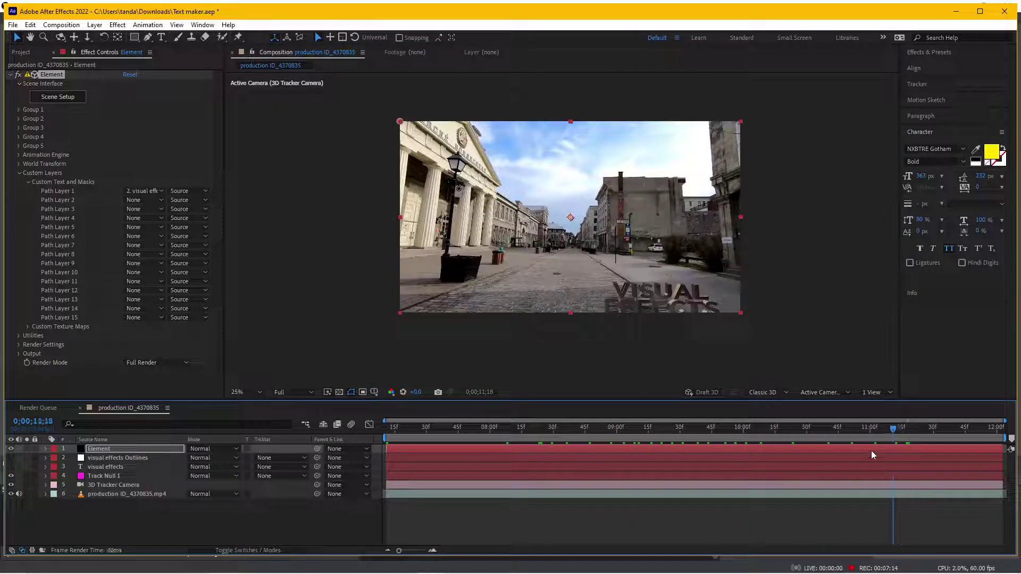
pyautogui.press('.')
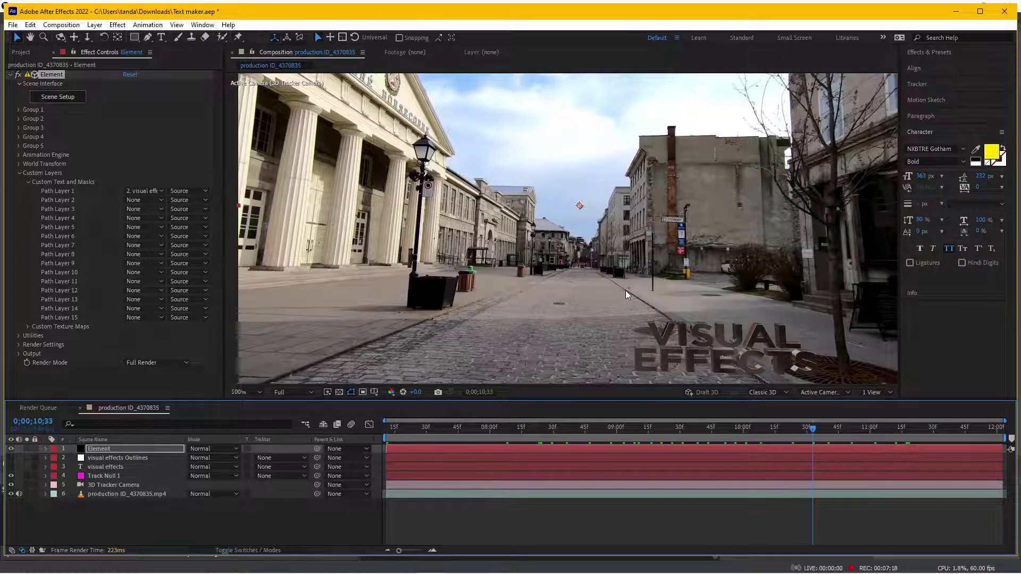
pyautogui.scroll(2, 626, 290)
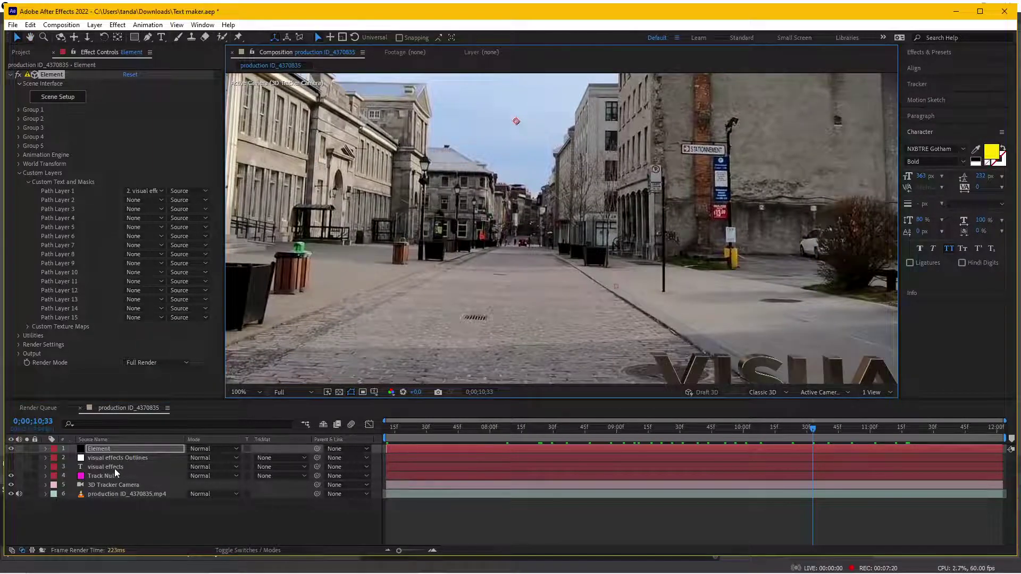
# Select Track Null 1, return to the first frame and reveal its Position.
pyautogui.click(113, 475)
pyautogui.scroll(-1, 590, 314)
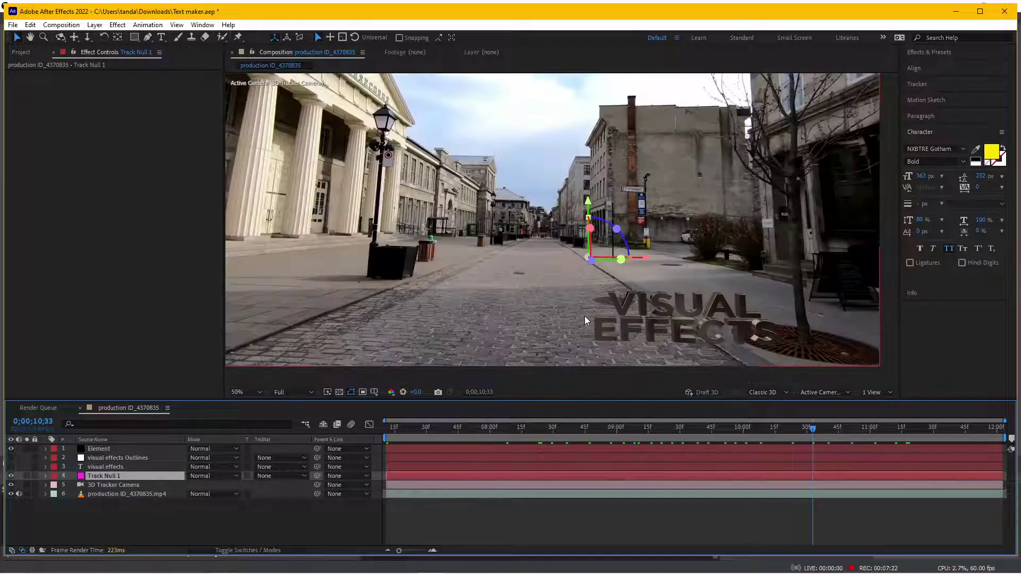
pyautogui.scroll(-1, 505, 316)
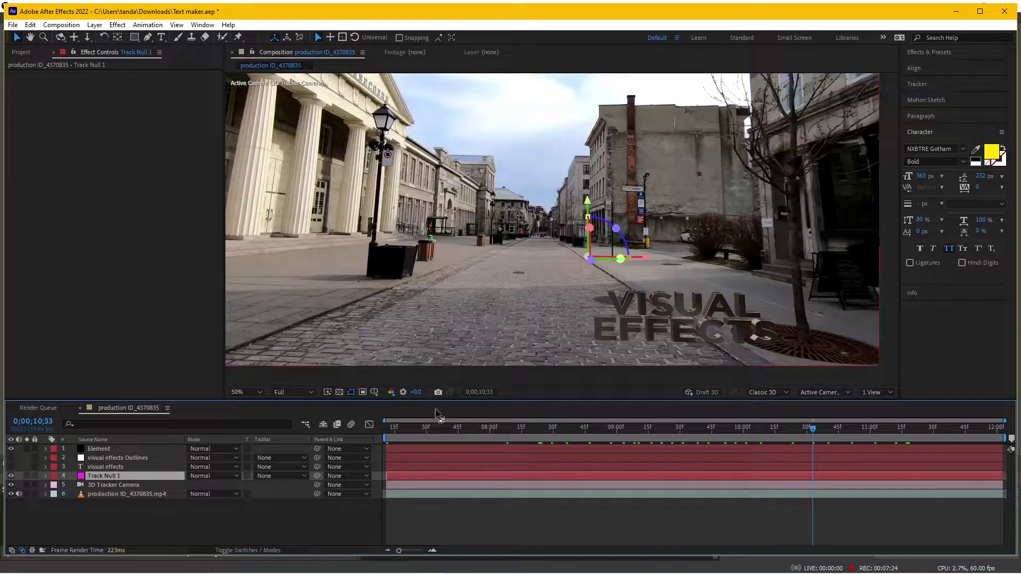
pyautogui.press('Home')
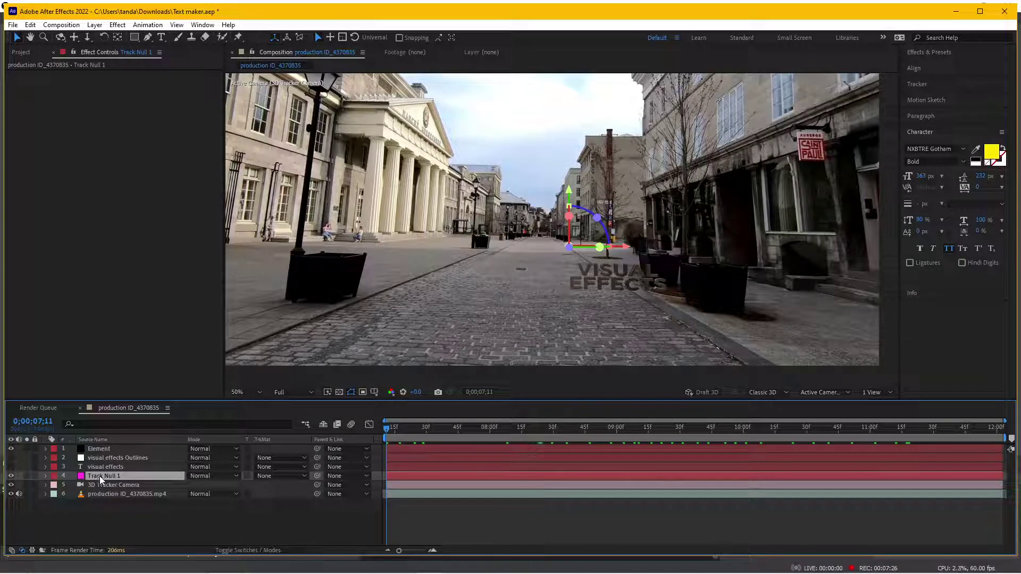
pyautogui.press('p')
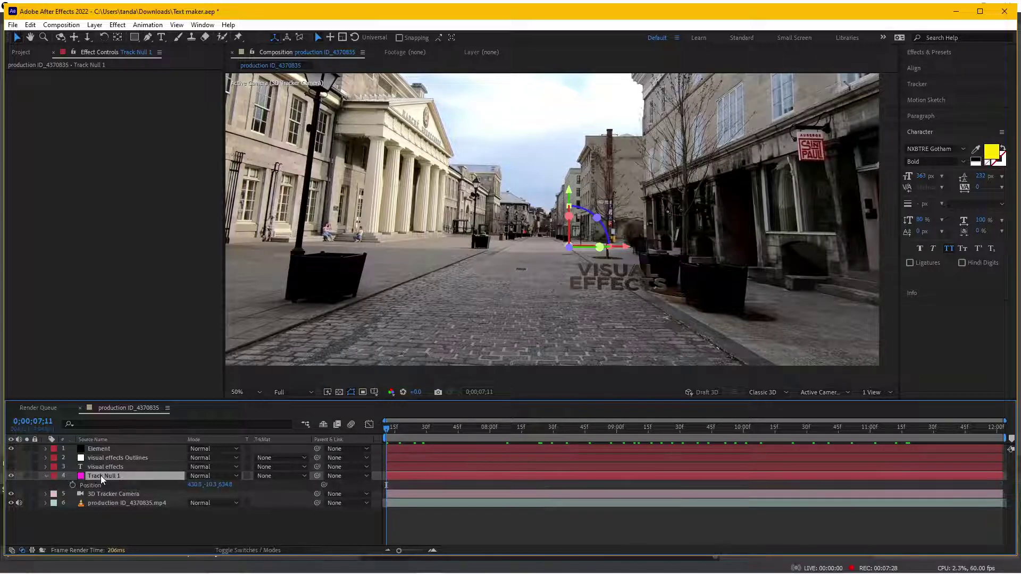
pyautogui.press('Return')
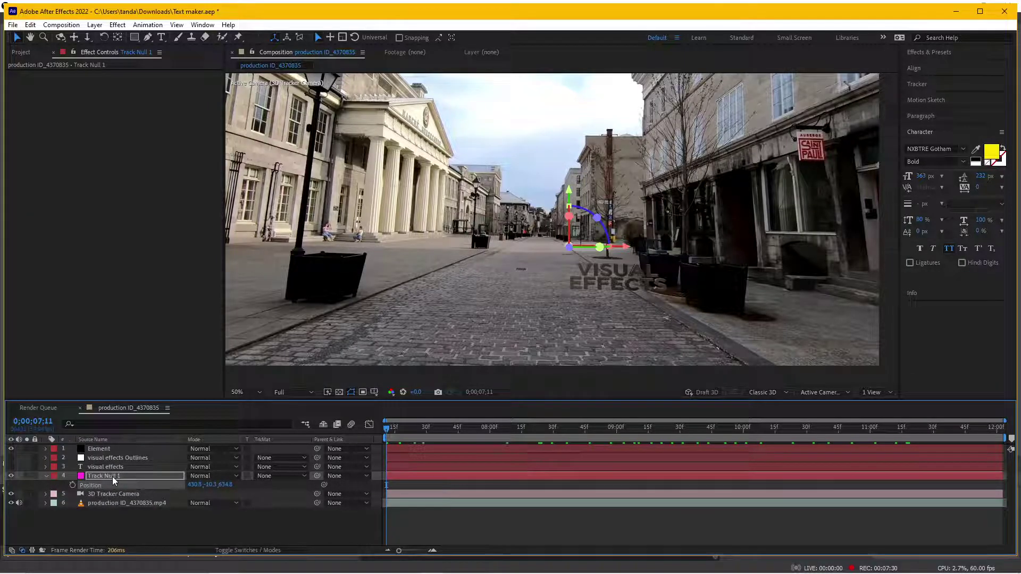
# Create Group 1 Null via Element's Group Utilities and select the new null layer.
pyautogui.click(109, 450)
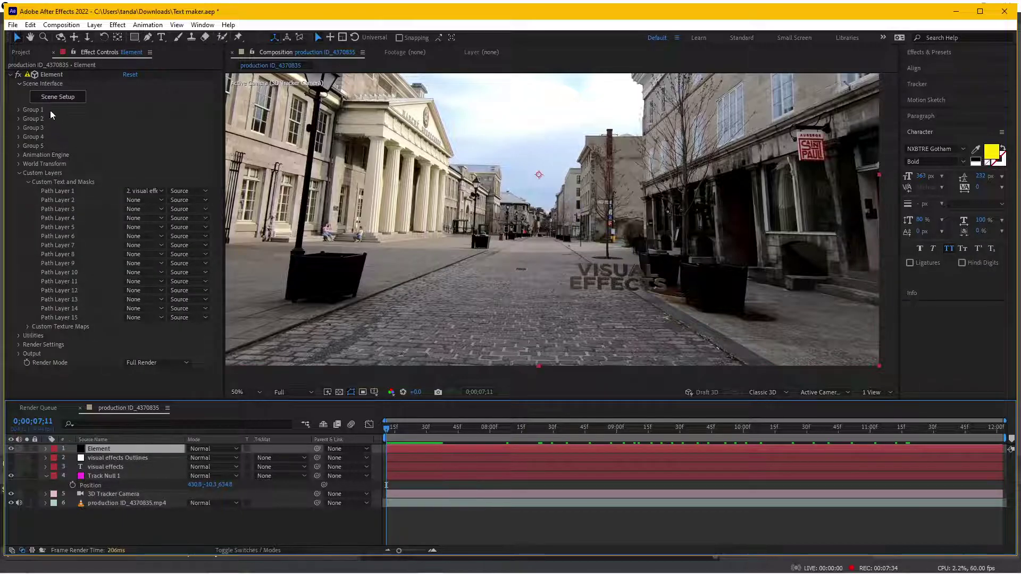
pyautogui.click(18, 109)
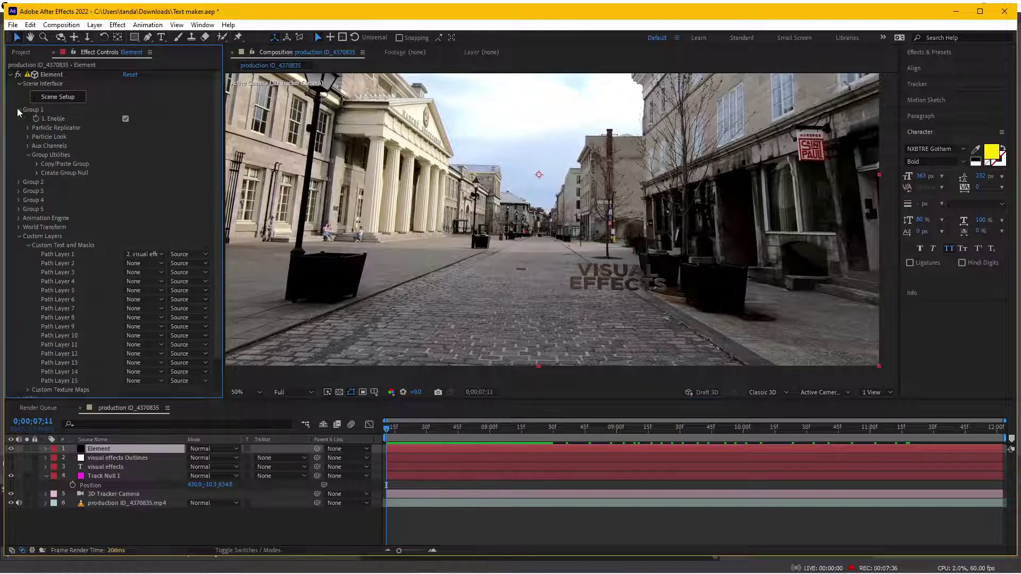
pyautogui.click(36, 173)
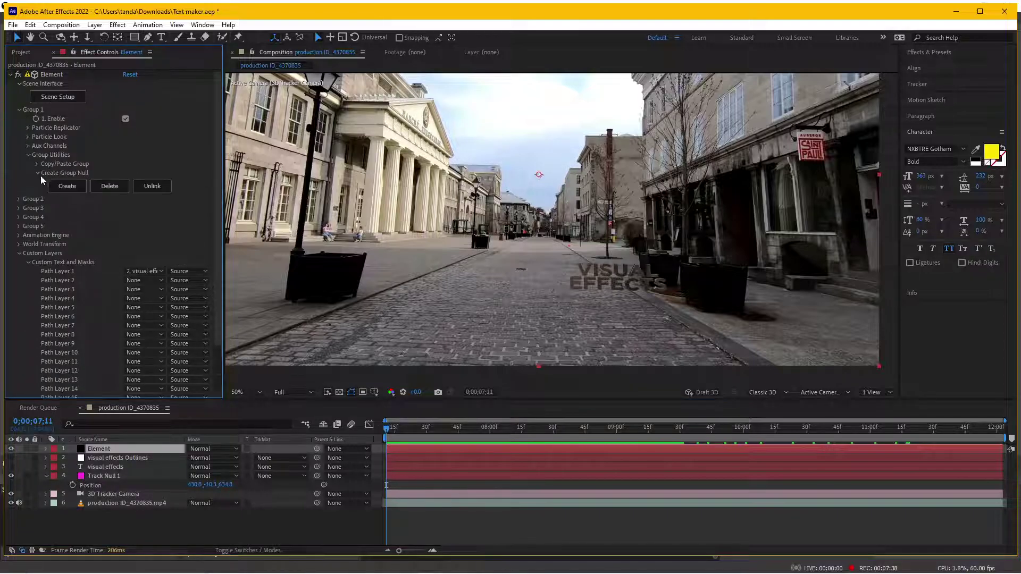
pyautogui.click(67, 186)
pyautogui.click(127, 449)
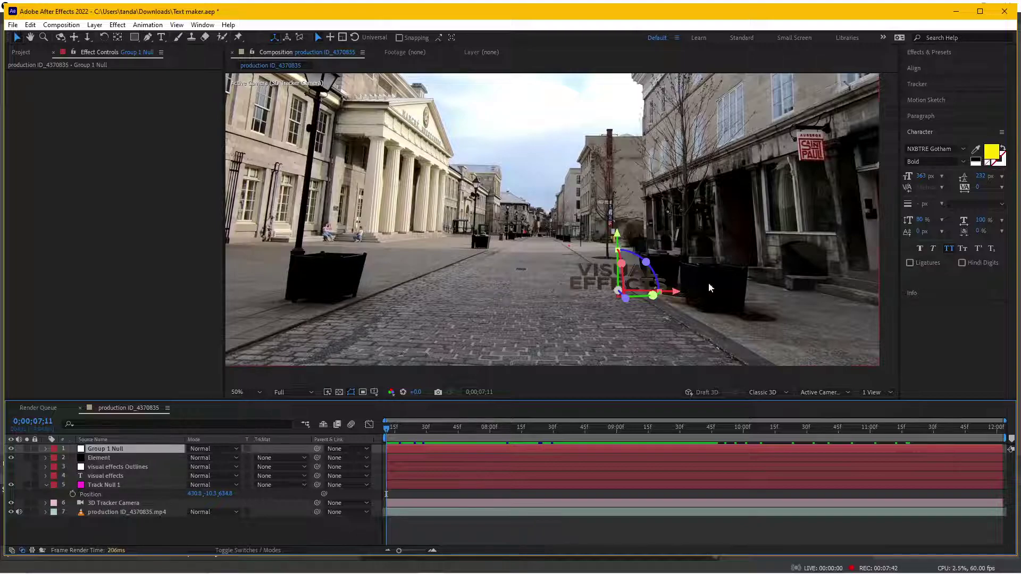
pyautogui.scroll(2, 615, 301)
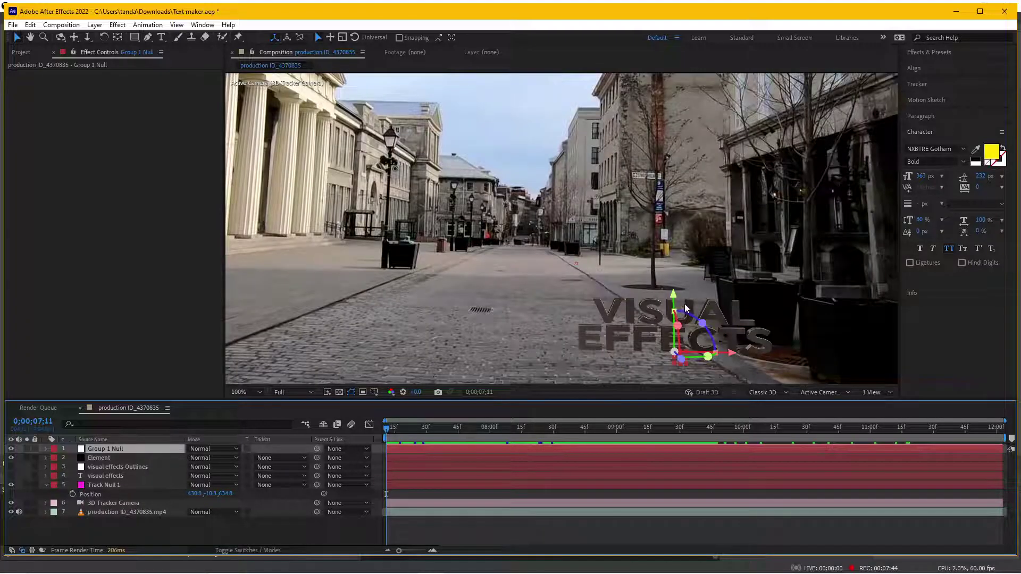
pyautogui.moveTo(674, 304)
pyautogui.mouseDown()
pyautogui.moveTo(687, 198)
pyautogui.moveTo(690, 217)
pyautogui.mouseUp()
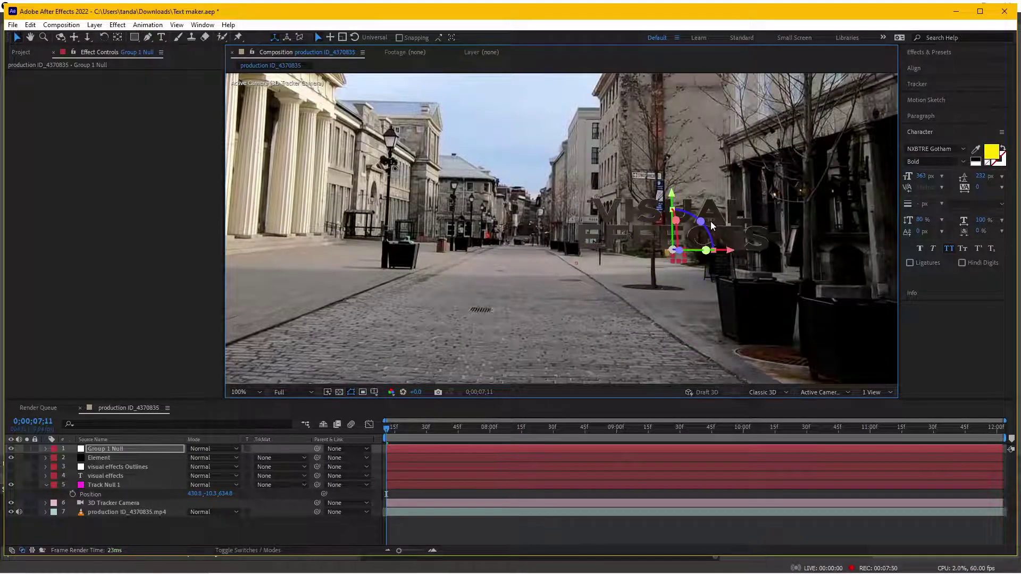
pyautogui.hotkey('ctrl', 'z')
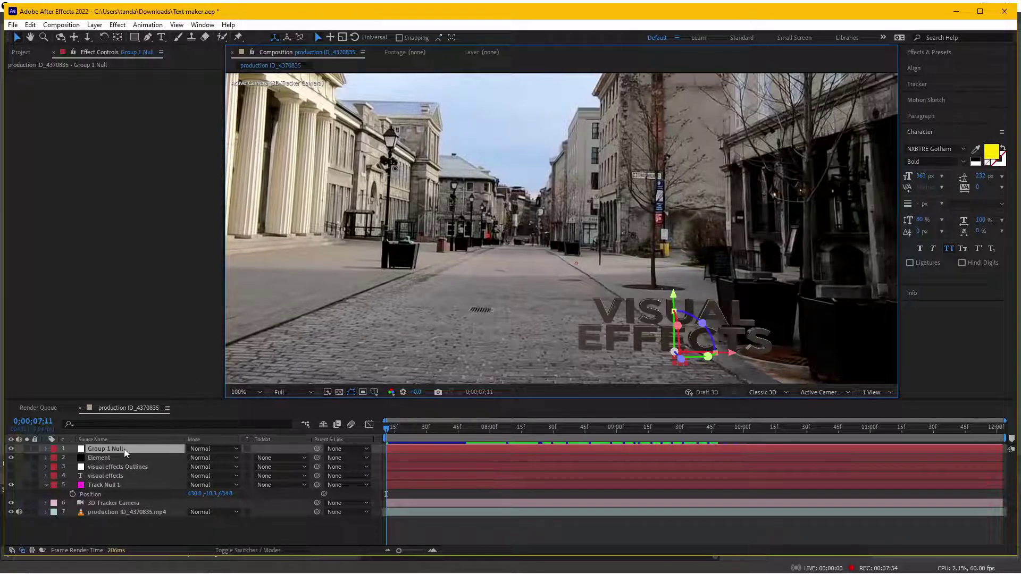
# Paste Track Null 1's Position onto Group 1 Null's Position.
pyautogui.press('p')
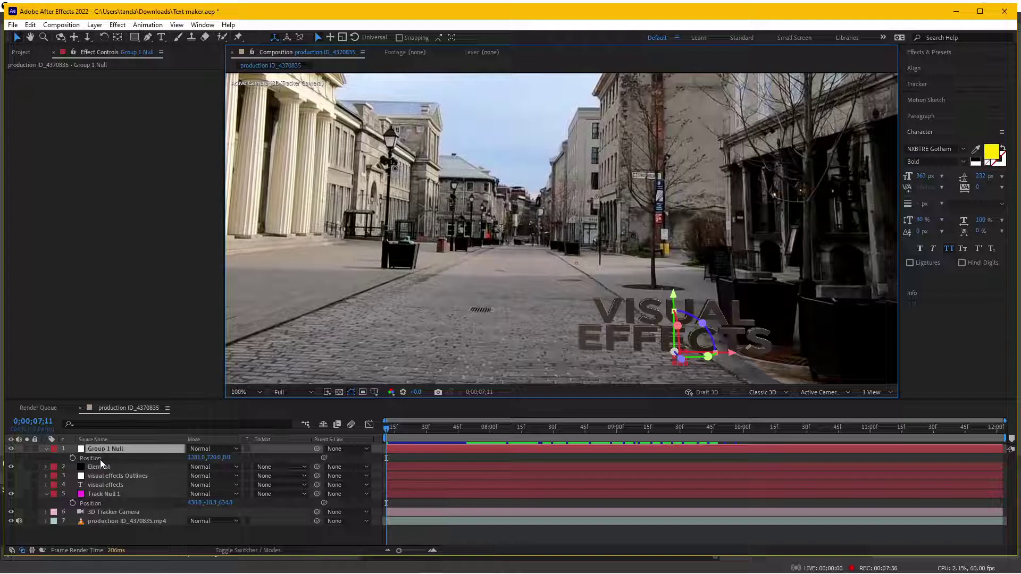
pyautogui.click(101, 459)
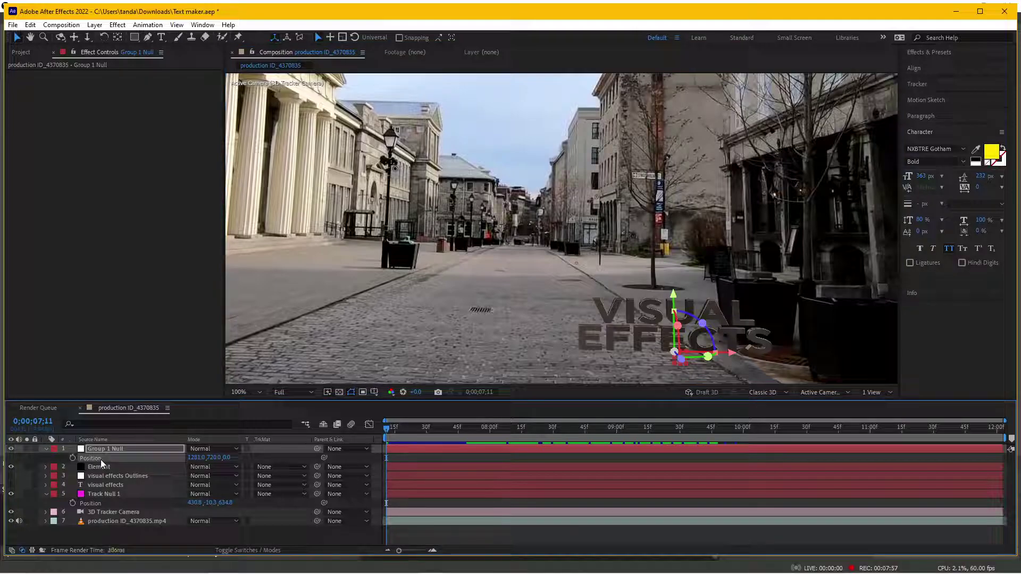
pyautogui.click(100, 505)
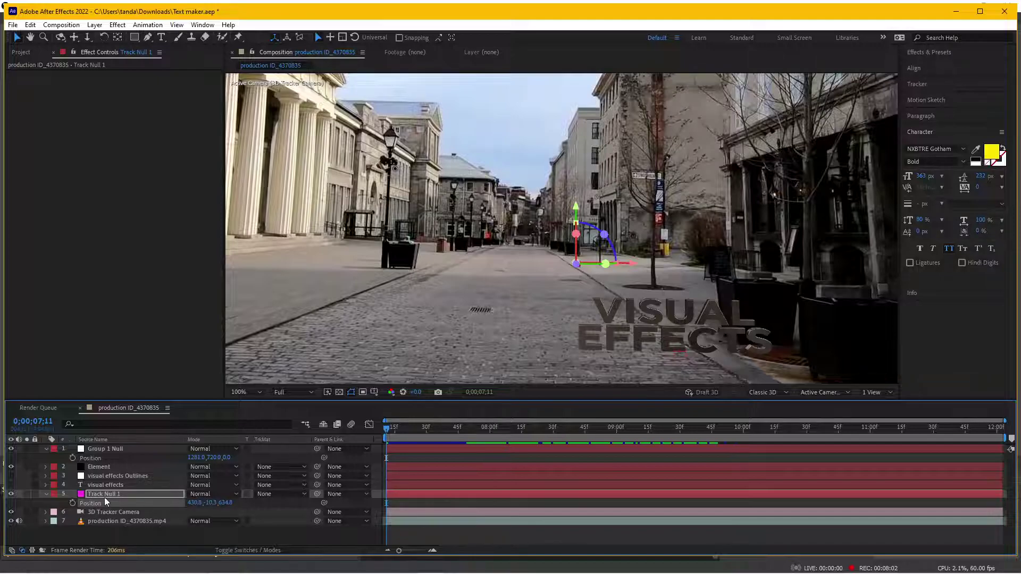
pyautogui.click(104, 458)
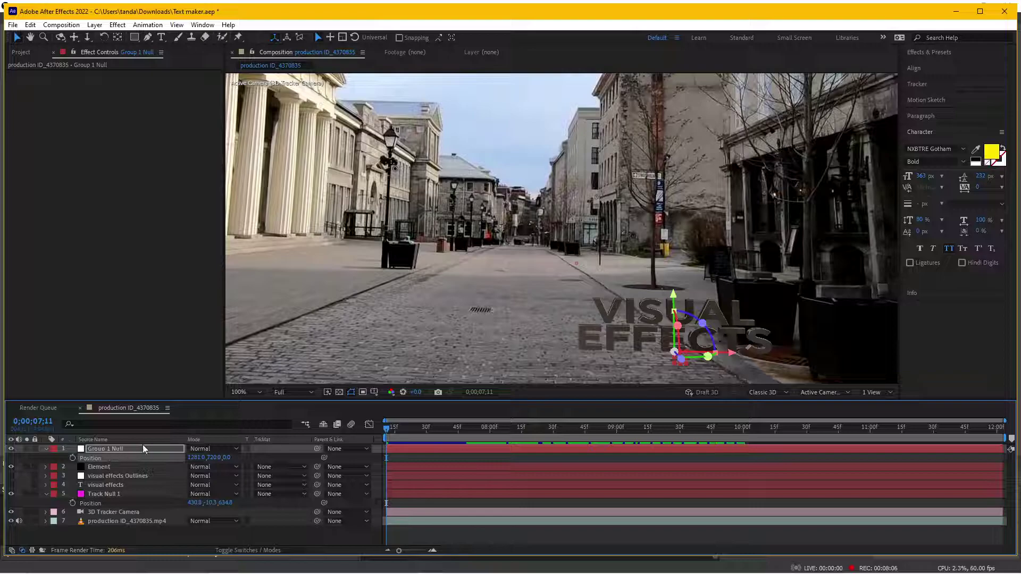
pyautogui.hotkey('ctrl', 'v')
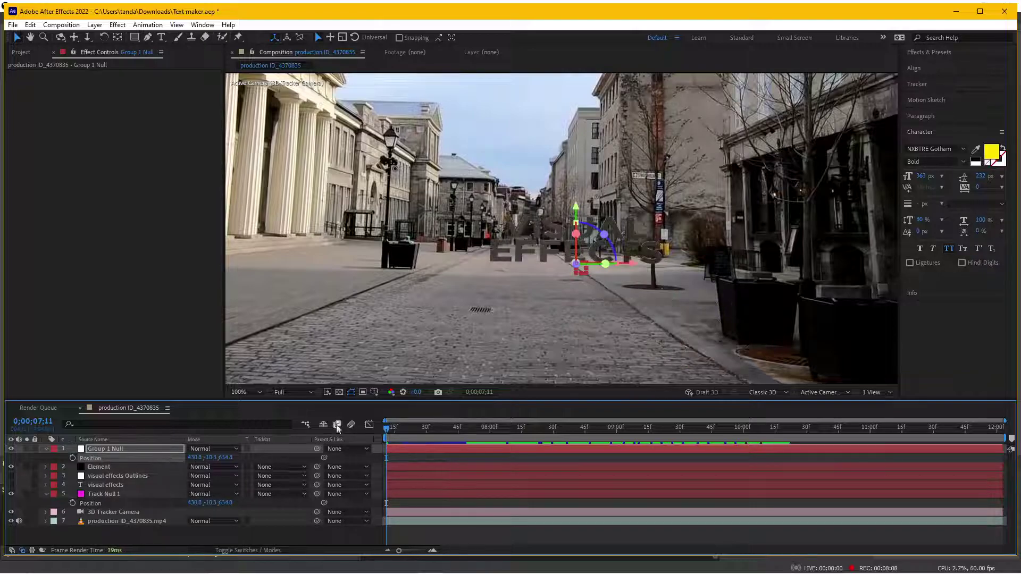
# Preview and scrub through the shot to confirm the text stays stuck to the street.
pyautogui.press('space')
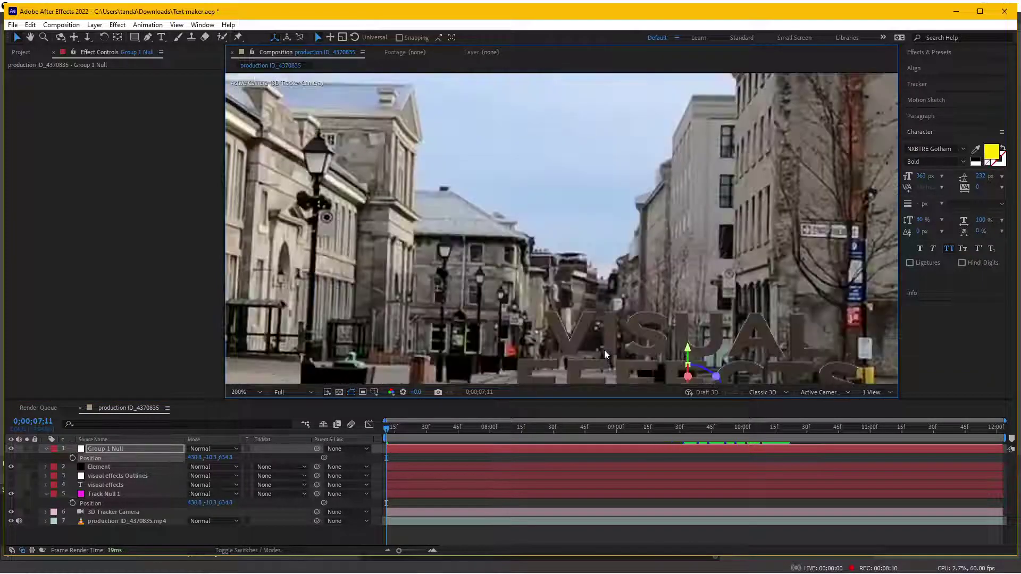
pyautogui.press('space')
pyautogui.press('space')
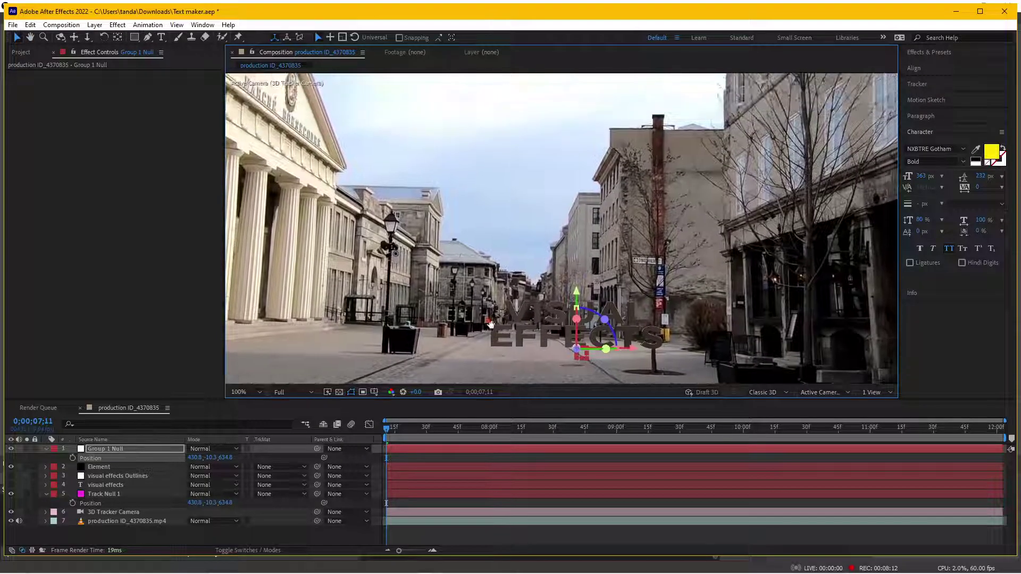
pyautogui.moveTo(409, 439); pyautogui.dragTo(731, 436)
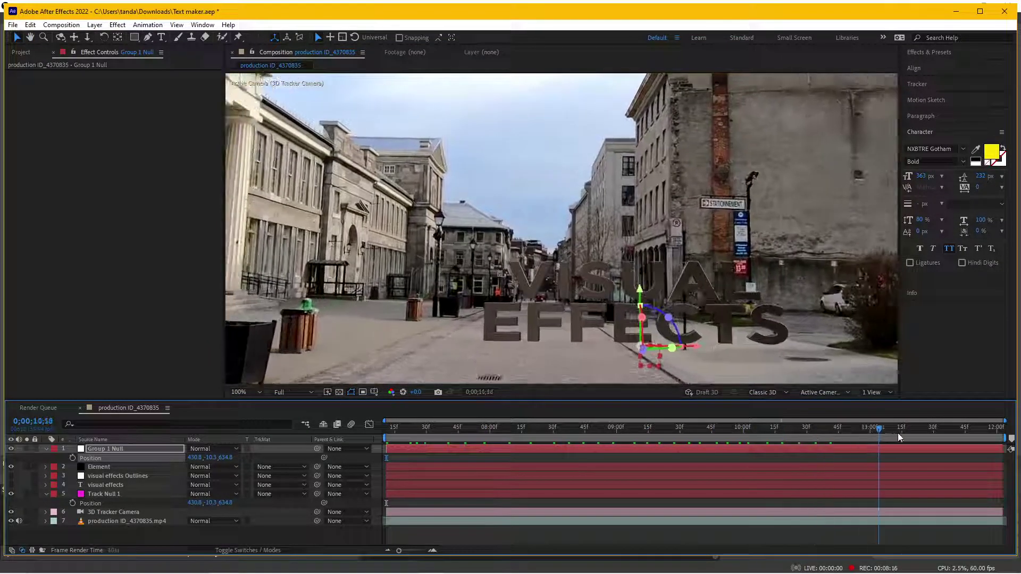
pyautogui.moveTo(615, 430); pyautogui.dragTo(616, 428)
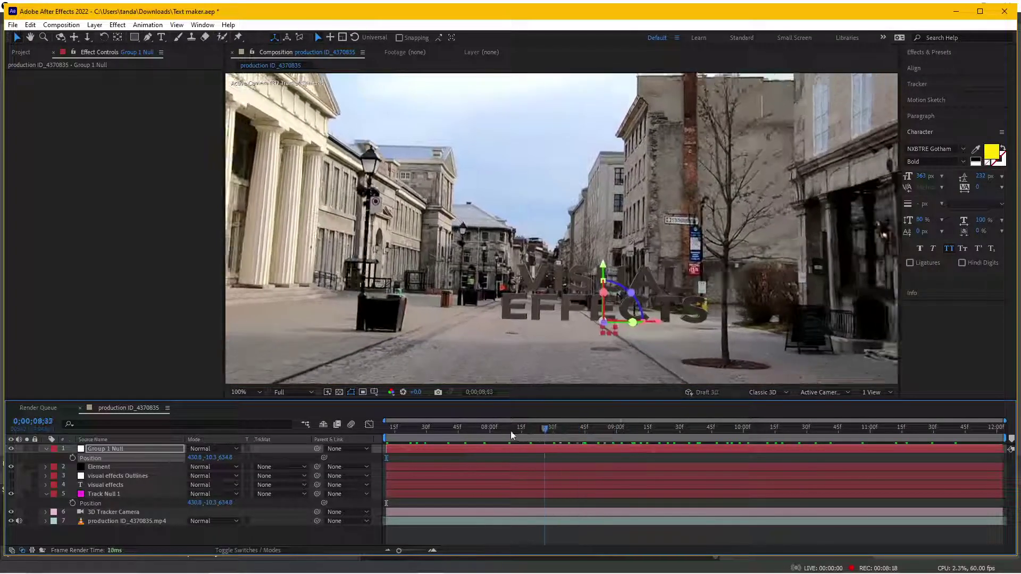
pyautogui.click(700, 426)
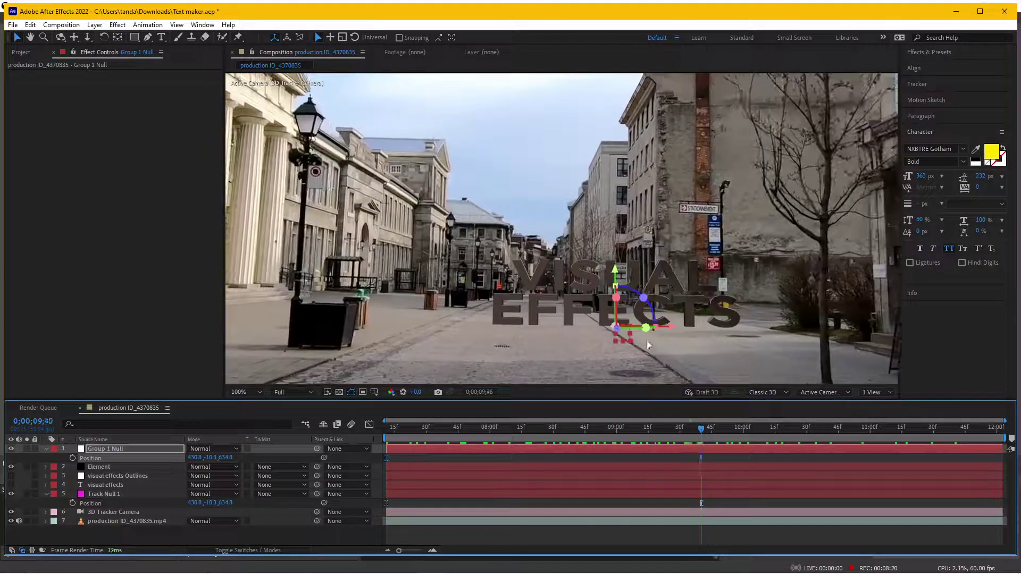
pyautogui.scroll(-2, 561, 266)
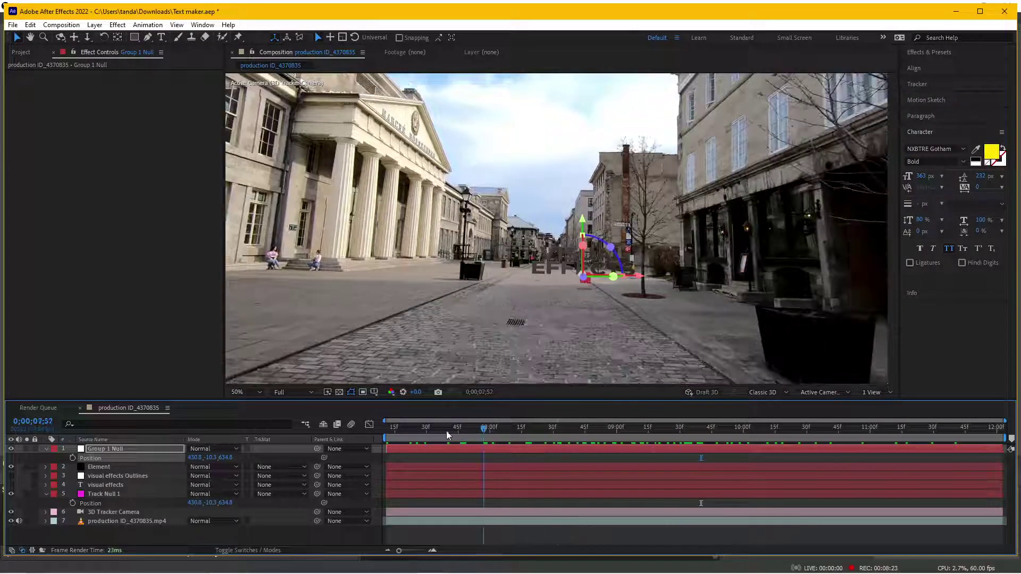
pyautogui.moveTo(447, 435); pyautogui.dragTo(974, 428)
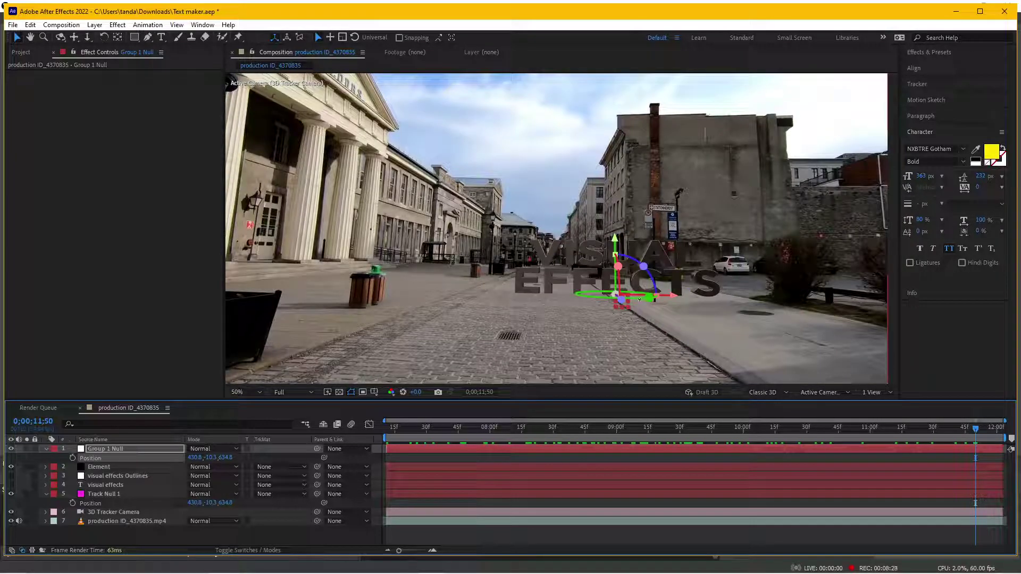
# Rotate Group 1 Null around the Y axis to turn the text sideways.
pyautogui.moveTo(639, 299); pyautogui.dragTo(602, 310)
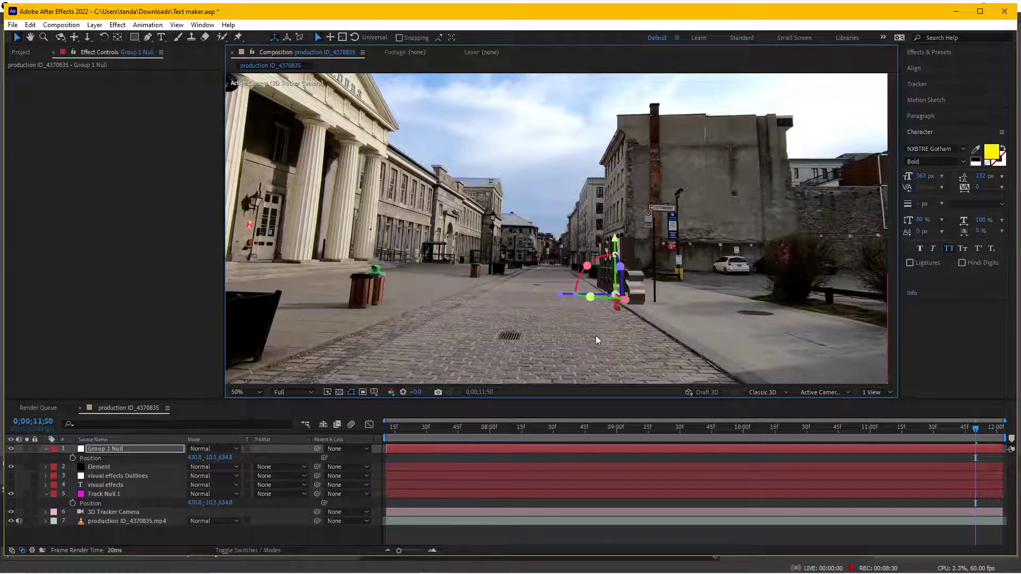
pyautogui.scroll(1, 597, 335)
pyautogui.scroll(1, 612, 335)
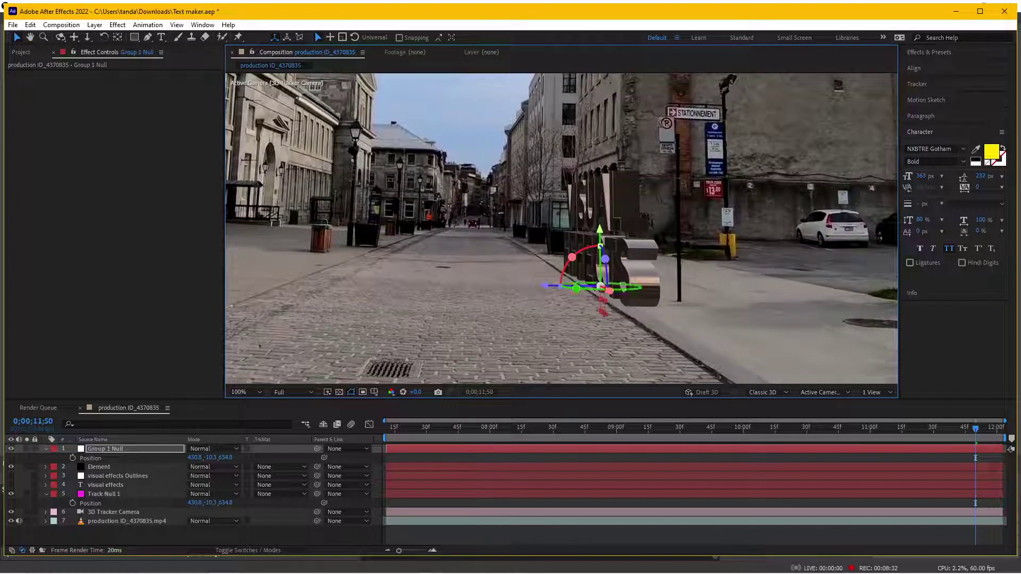
pyautogui.moveTo(600, 291); pyautogui.dragTo(656, 334)
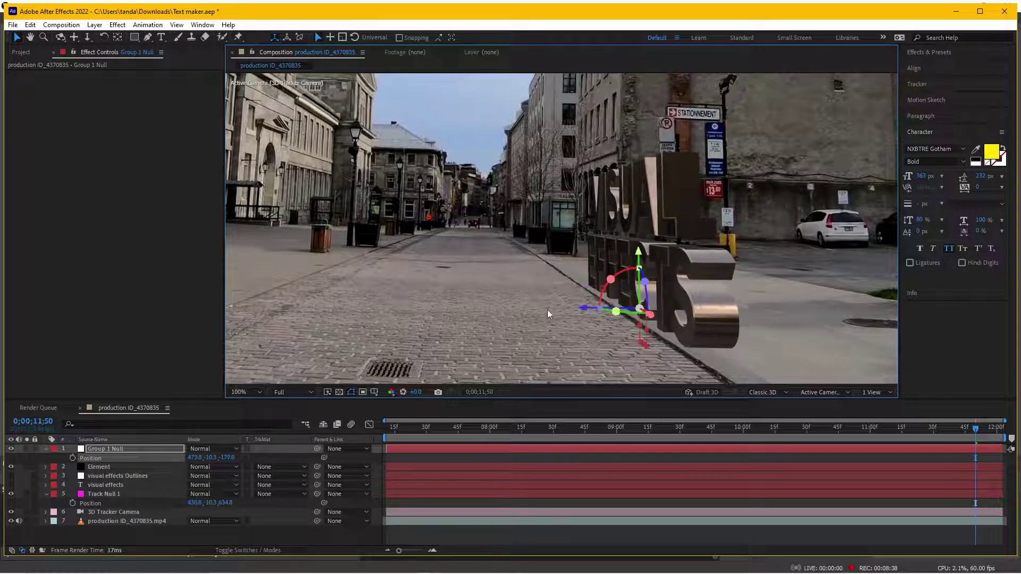
# Set Group 1 Null's Scale to 120% and reframe the view at 50%.
pyautogui.press(',')
pyautogui.press(',')
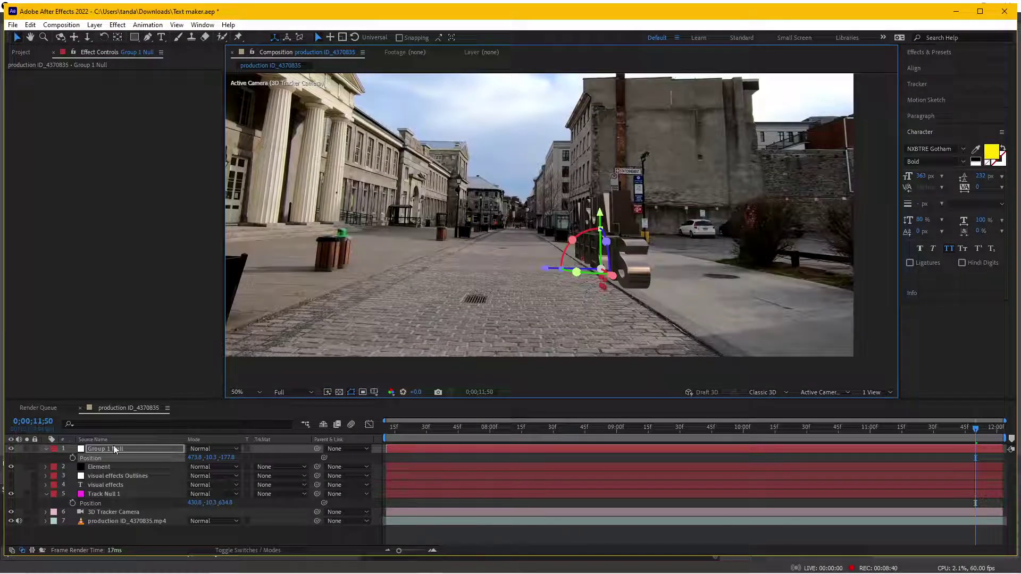
pyautogui.press('Return')
pyautogui.press('s')
pyautogui.moveTo(201, 460); pyautogui.dragTo(212, 460)
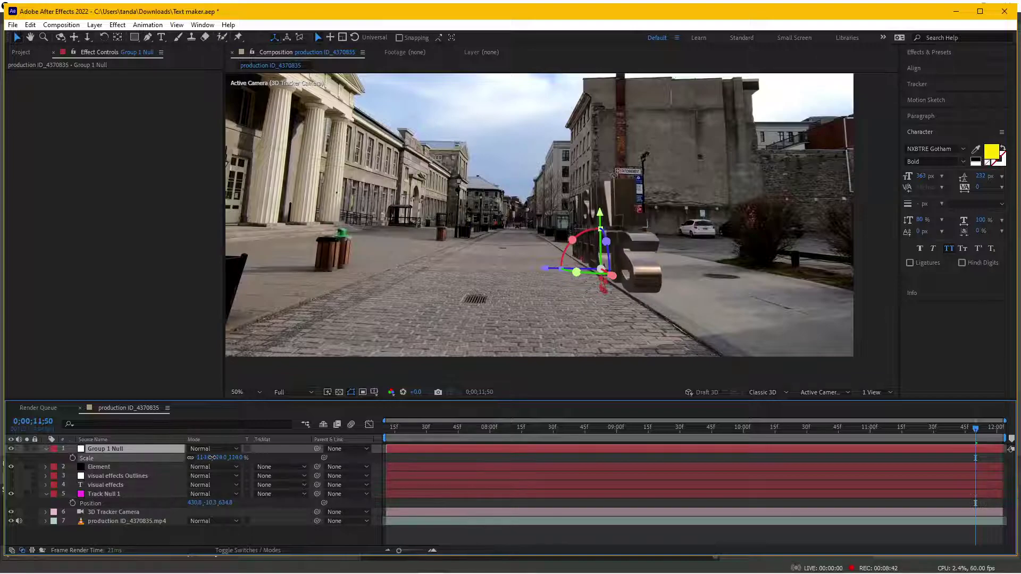
pyautogui.press(',')
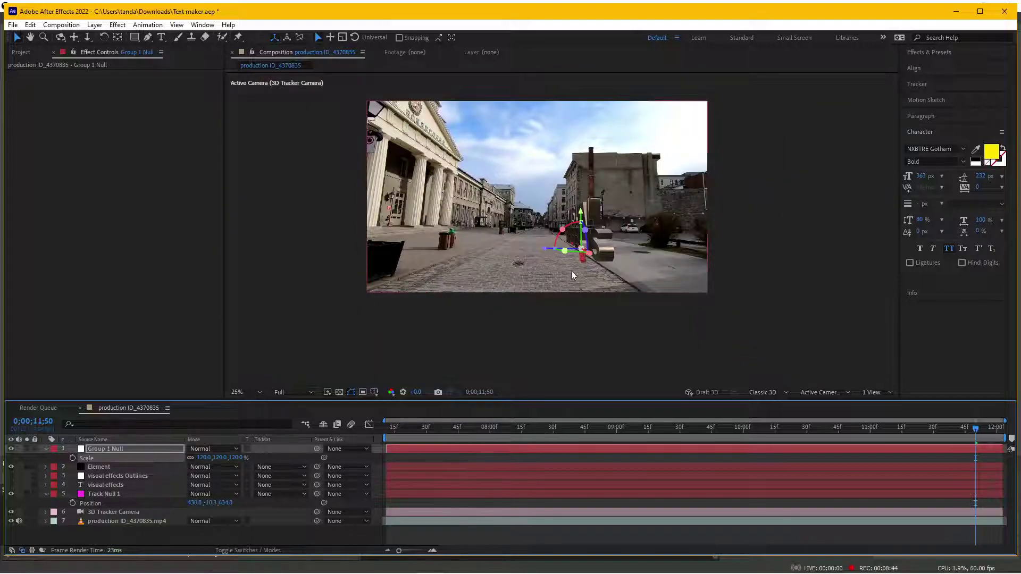
pyautogui.press('.')
# Set the Element effect's Add Lighting preset to Clean Blue under Render Settings > Lighting.
pyautogui.click(114, 467)
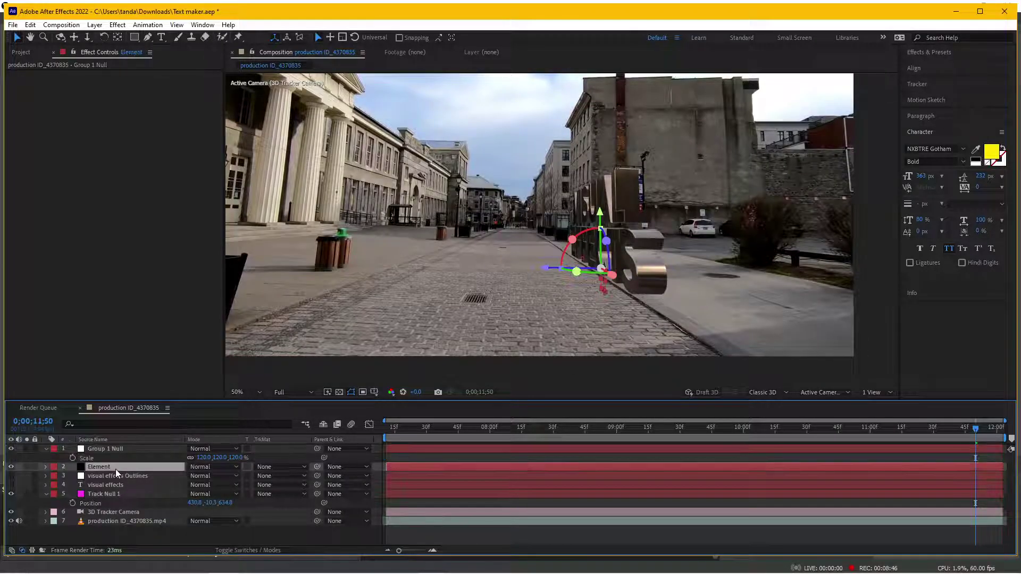
pyautogui.scroll(-3, 217, 276)
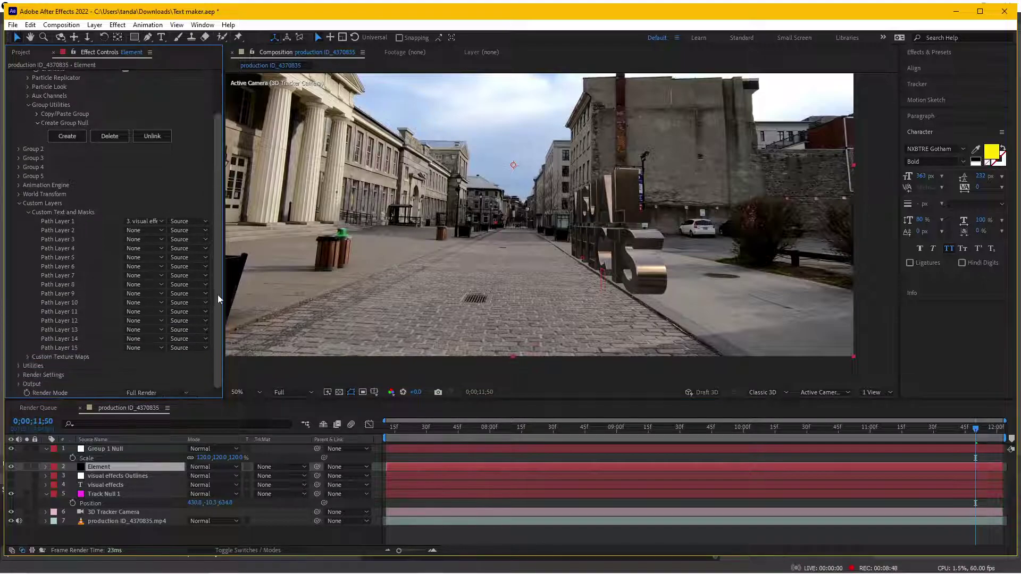
pyautogui.click(20, 375)
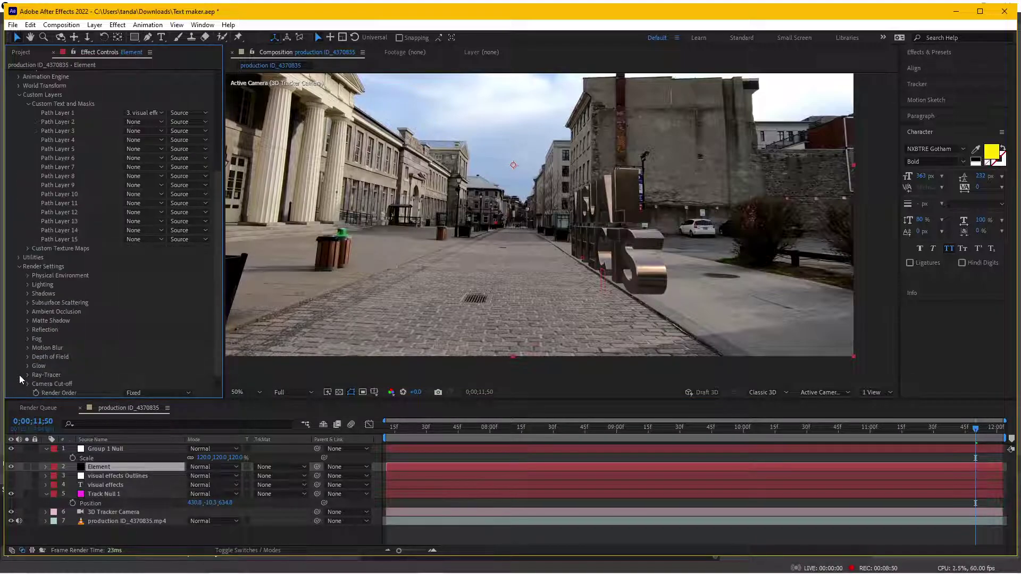
pyautogui.click(29, 284)
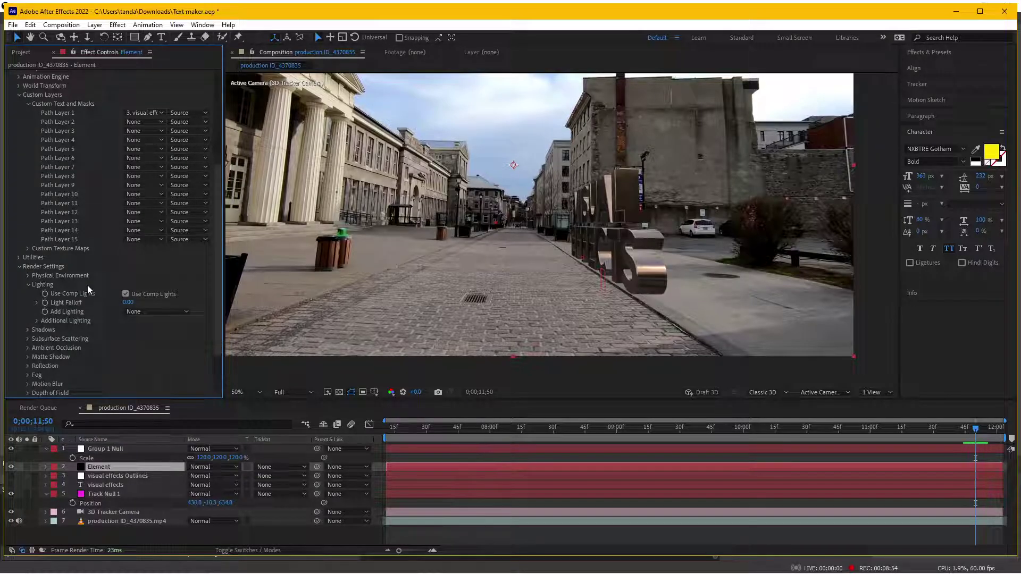
pyautogui.click(146, 314)
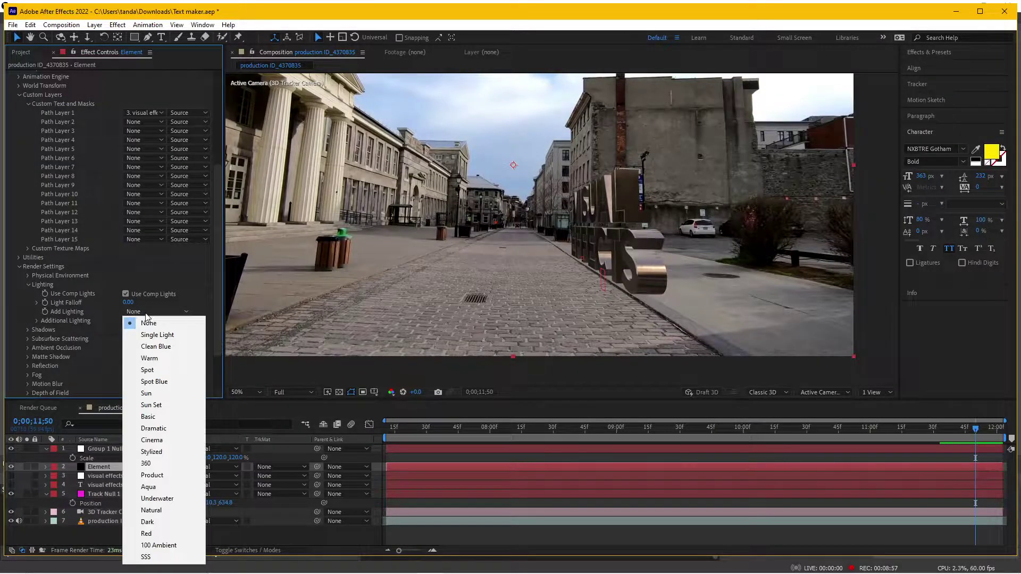
pyautogui.click(159, 348)
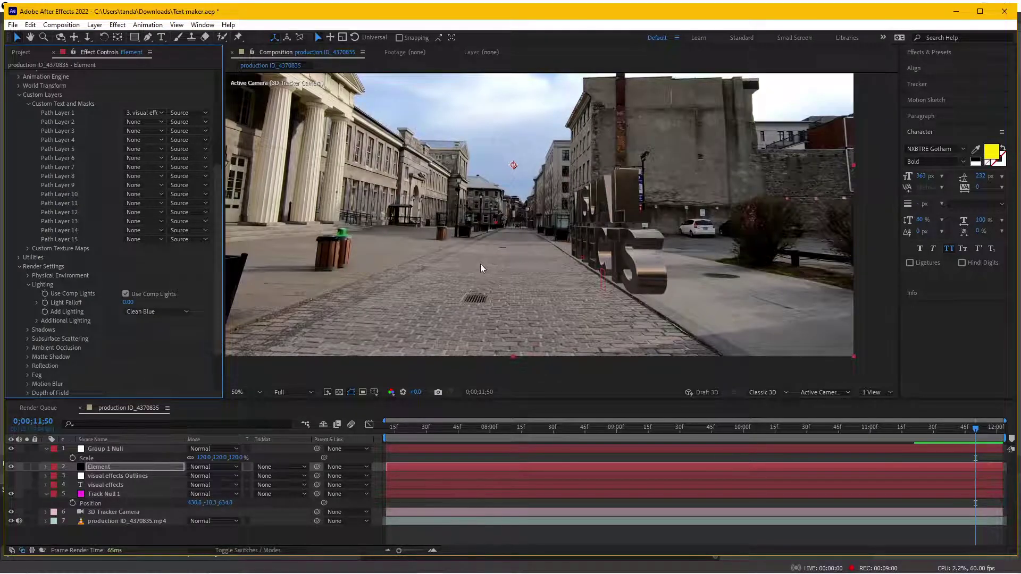
# Rotate the additional lighting to 112° on X and 15° on Y, keeping Z at 0°.
pyautogui.click(36, 321)
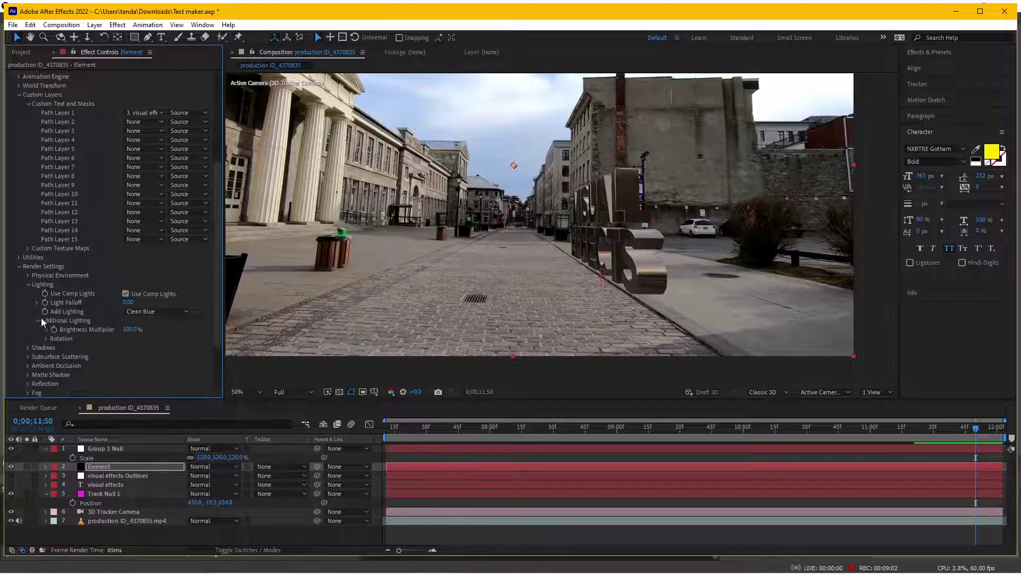
pyautogui.click(46, 339)
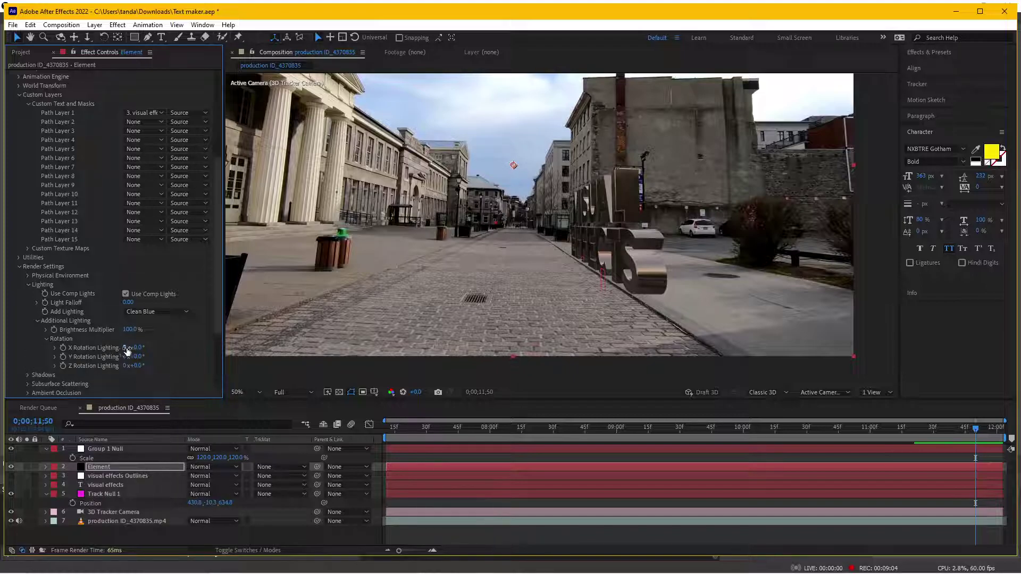
pyautogui.moveTo(128, 347); pyautogui.dragTo(202, 352)
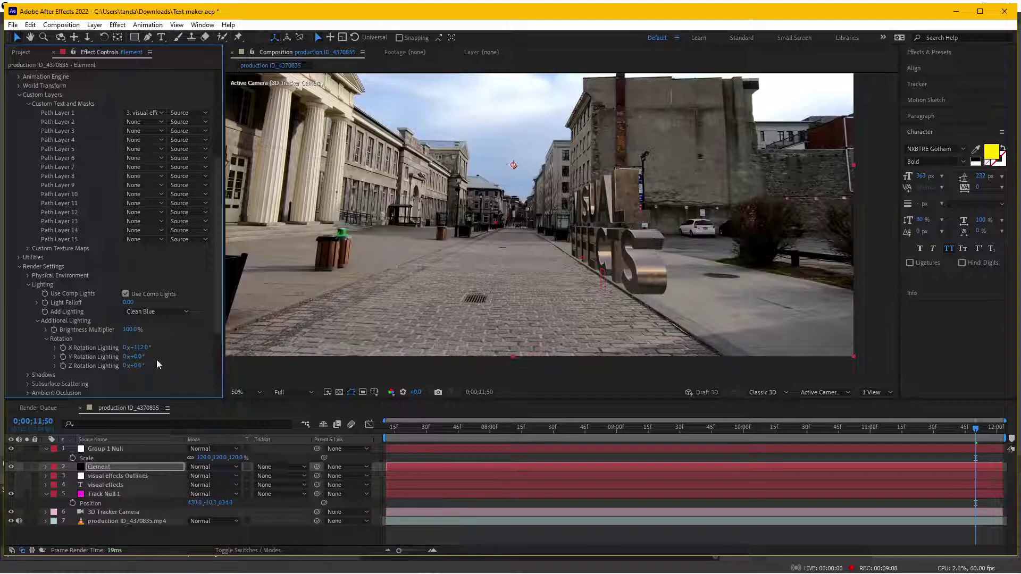
pyautogui.moveTo(132, 357)
pyautogui.mouseDown()
pyautogui.moveTo(201, 361)
pyautogui.moveTo(167, 382)
pyautogui.moveTo(229, 374)
pyautogui.mouseUp()
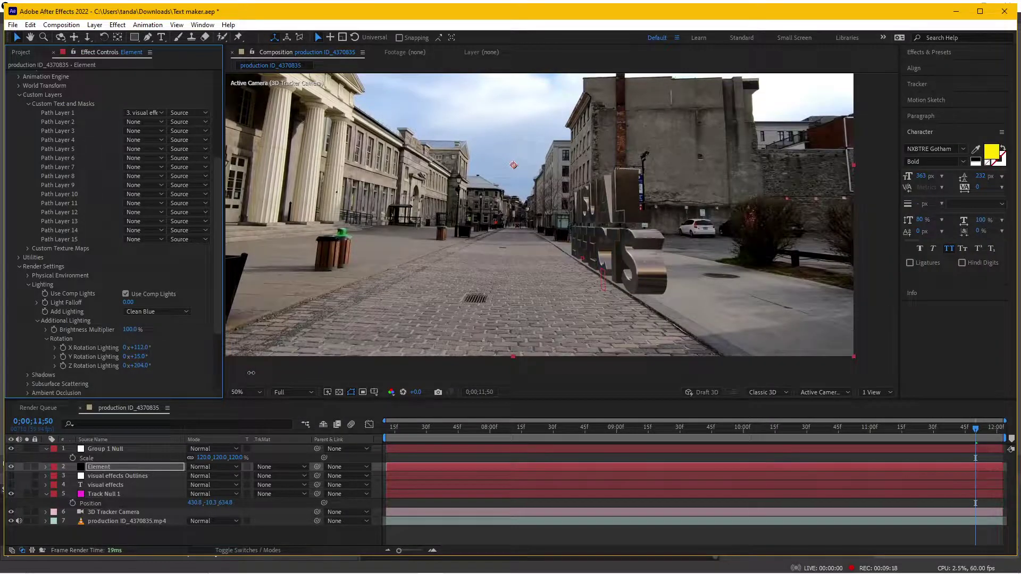
pyautogui.hotkey('ctrl', 'z')
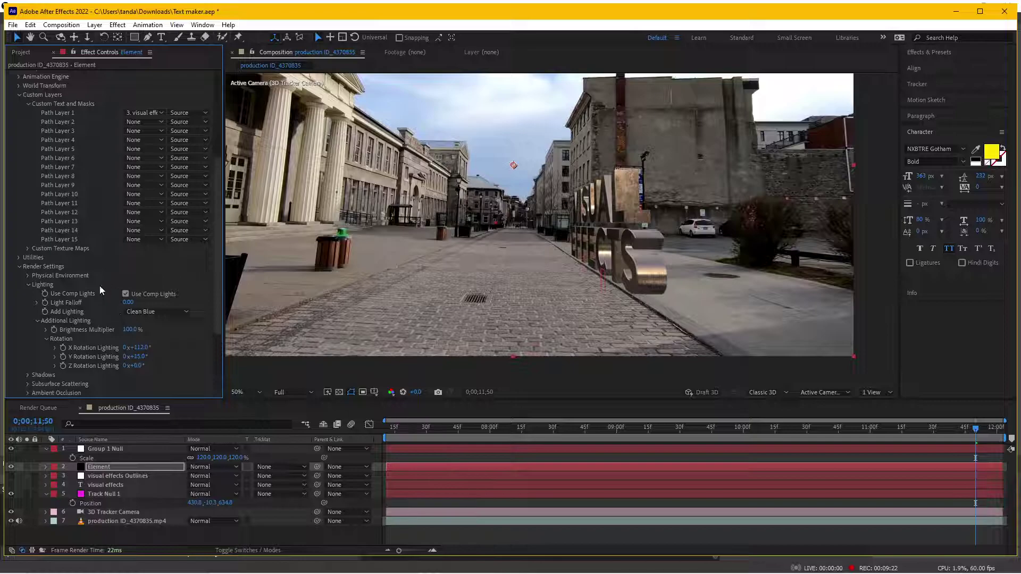
# Raise Physical Environment Exposure to 1.42 and scrub the timeline to check the brighter letters.
pyautogui.click(29, 275)
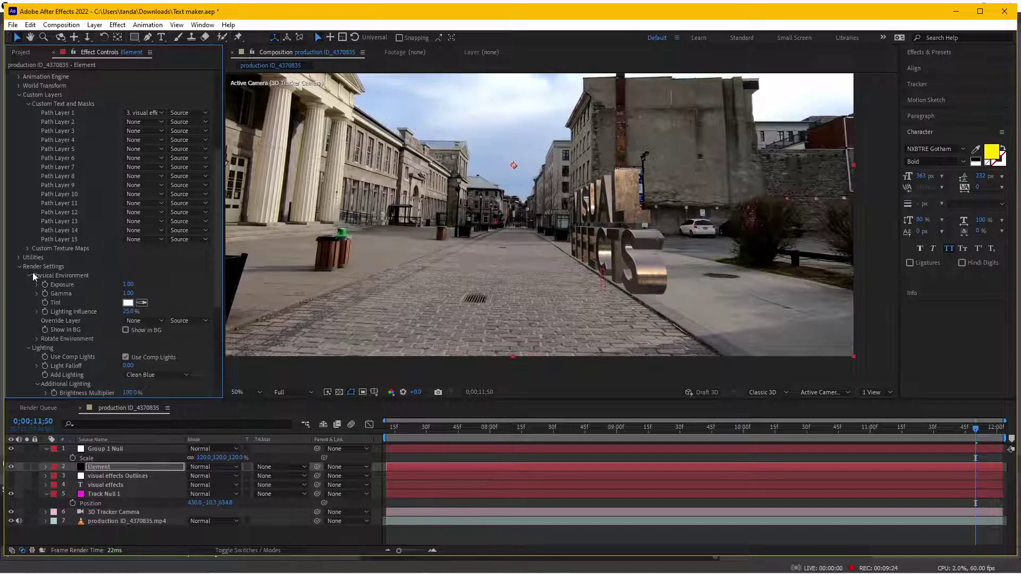
pyautogui.moveTo(126, 284)
pyautogui.mouseDown()
pyautogui.moveTo(172, 280)
pyautogui.moveTo(151, 284)
pyautogui.mouseUp()
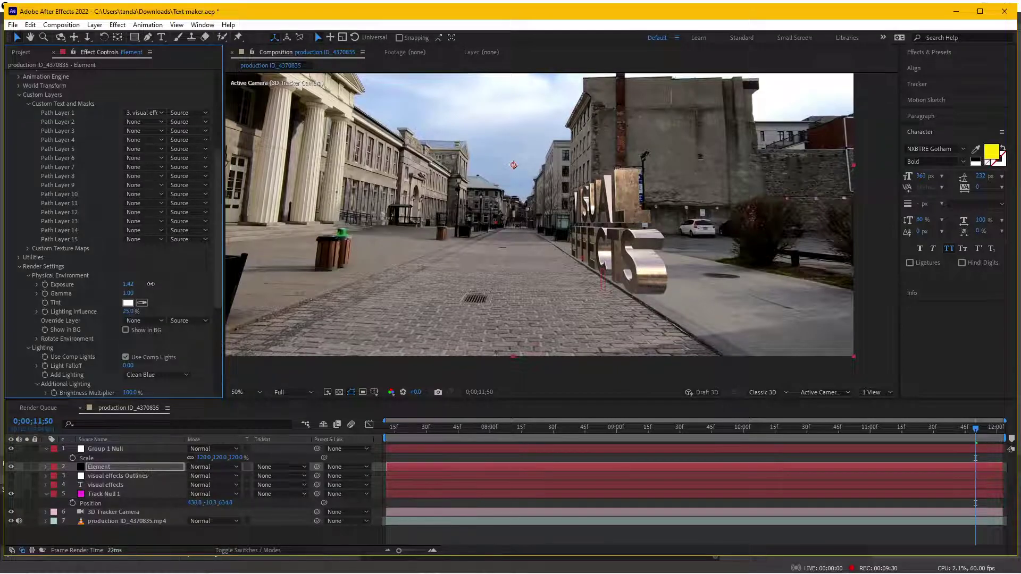
pyautogui.click(630, 311)
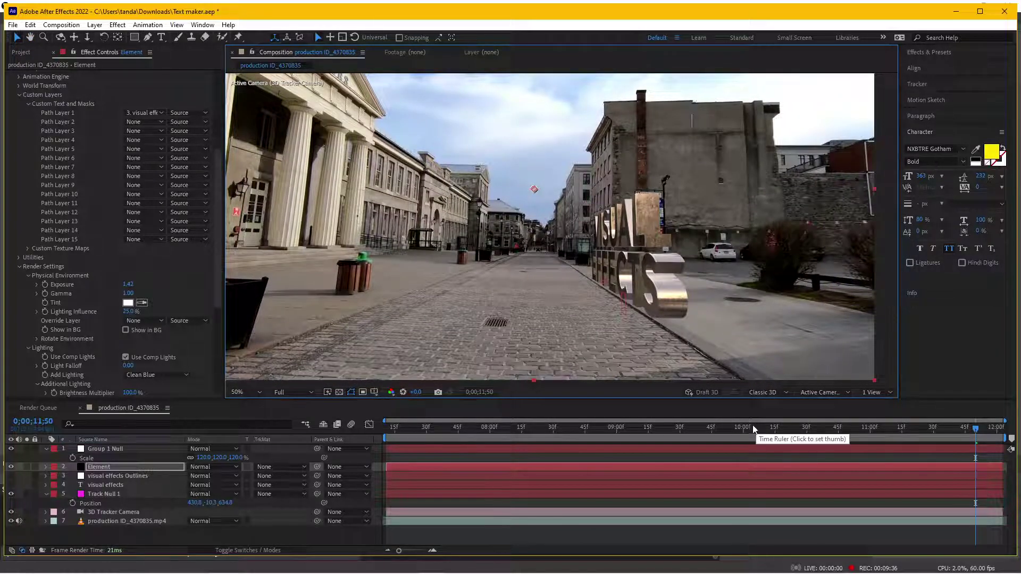
pyautogui.moveTo(718, 428)
pyautogui.mouseDown()
pyautogui.moveTo(568, 427)
pyautogui.moveTo(970, 450)
pyautogui.moveTo(508, 451)
pyautogui.moveTo(1001, 450)
pyautogui.mouseUp()
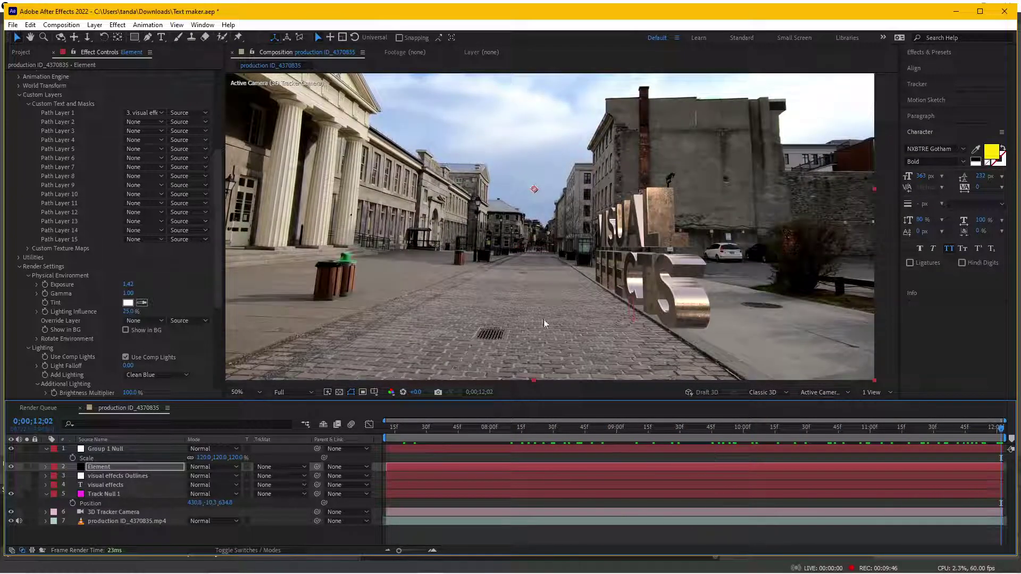
pyautogui.scroll(-2, 389, 261)
pyautogui.scroll(2, 390, 261)
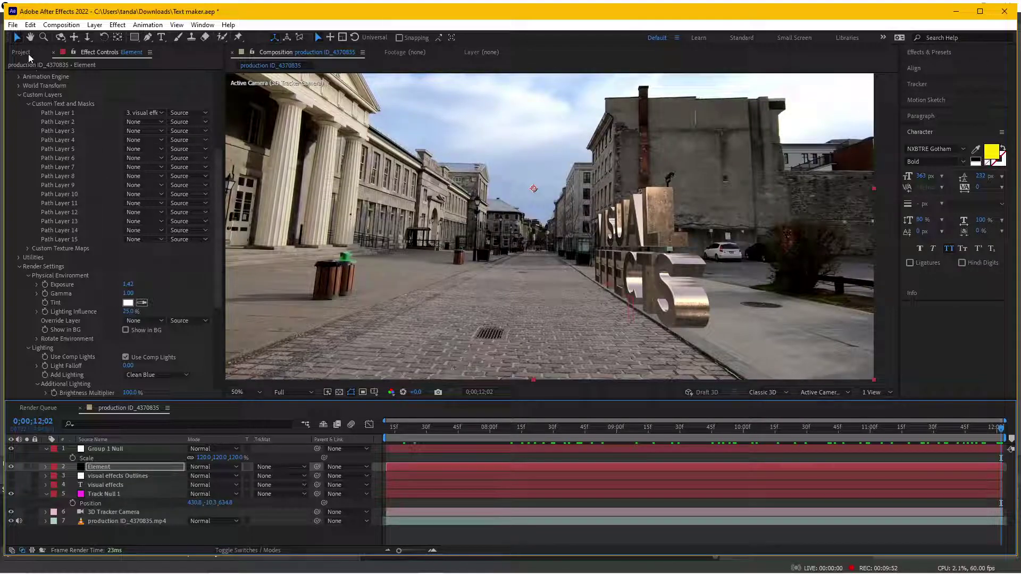
# Duplicate the street composition and rename the original 'Element 3D text'.
pyautogui.hotkey('ctrl', '0')
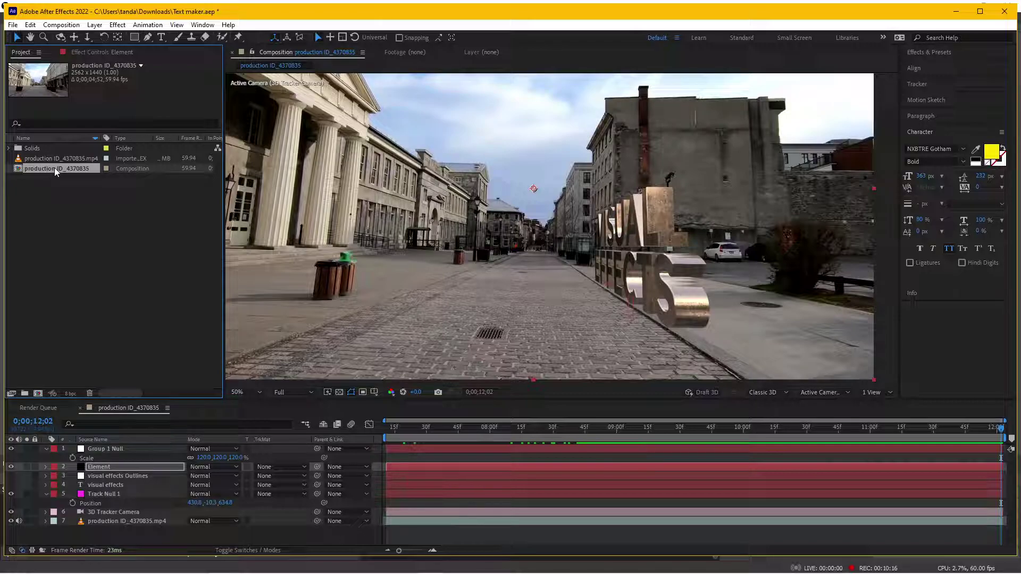
pyautogui.hotkey('ctrl', 'd')
pyautogui.click(52, 177)
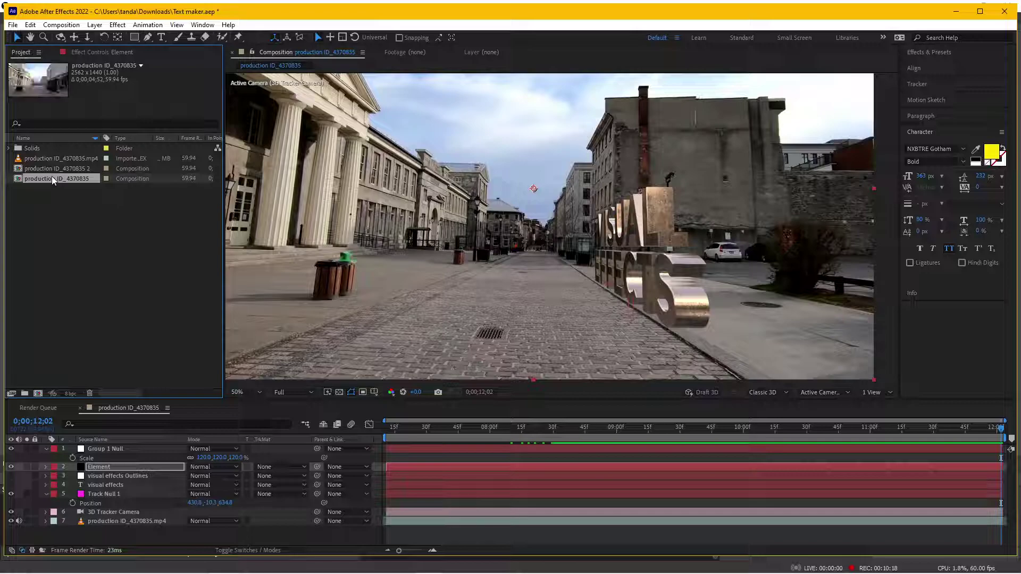
pyautogui.press('Return')
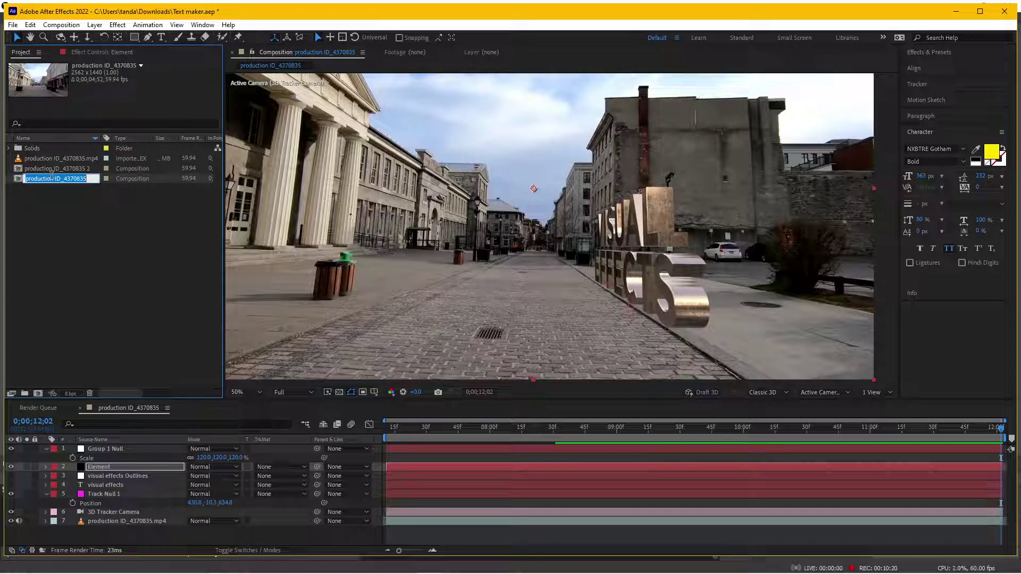
pyautogui.write('Element 3D')
pyautogui.write(' text')
pyautogui.press('Return')
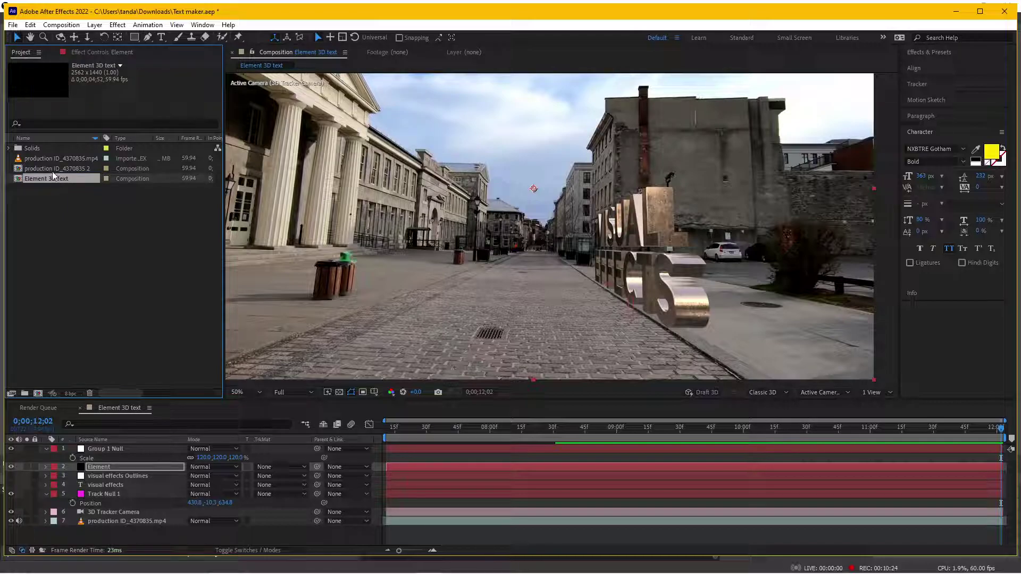
# Rename the duplicate 'Boris text' and open it in the viewer.
pyautogui.click(53, 169)
pyautogui.press('Return')
pyautogui.write('B')
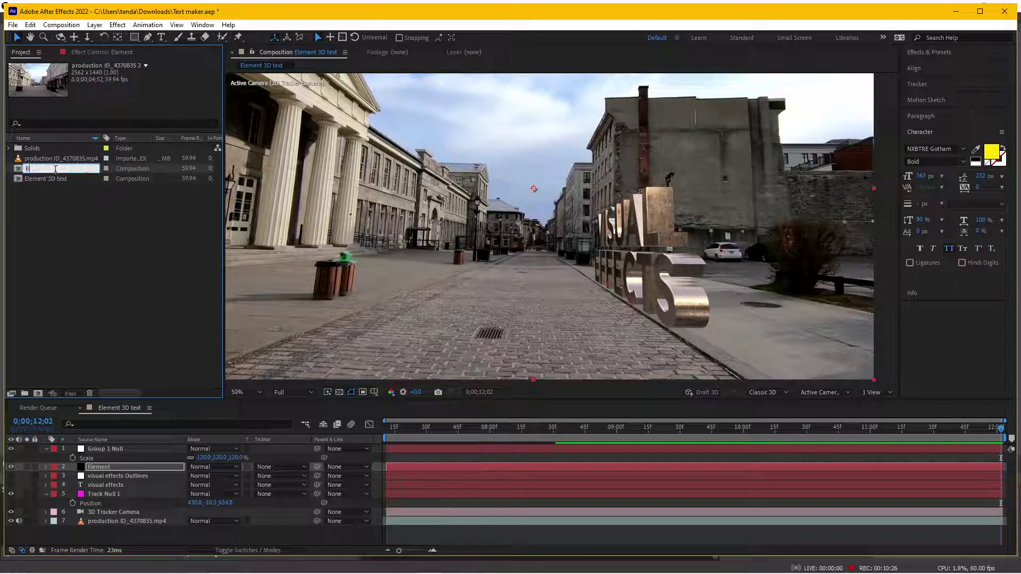
pyautogui.write('oris text')
pyautogui.press('Return')
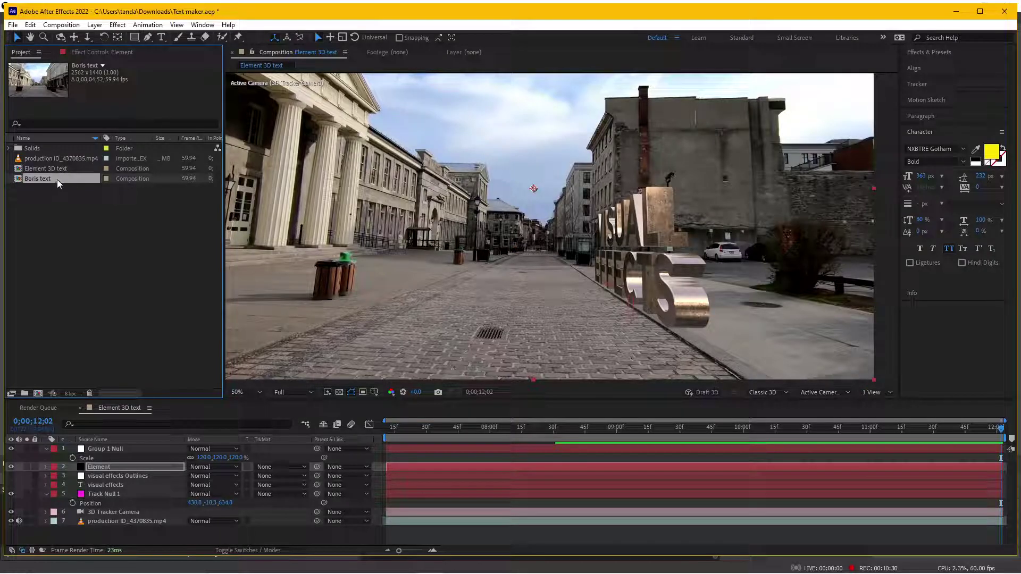
pyautogui.doubleClick(56, 180)
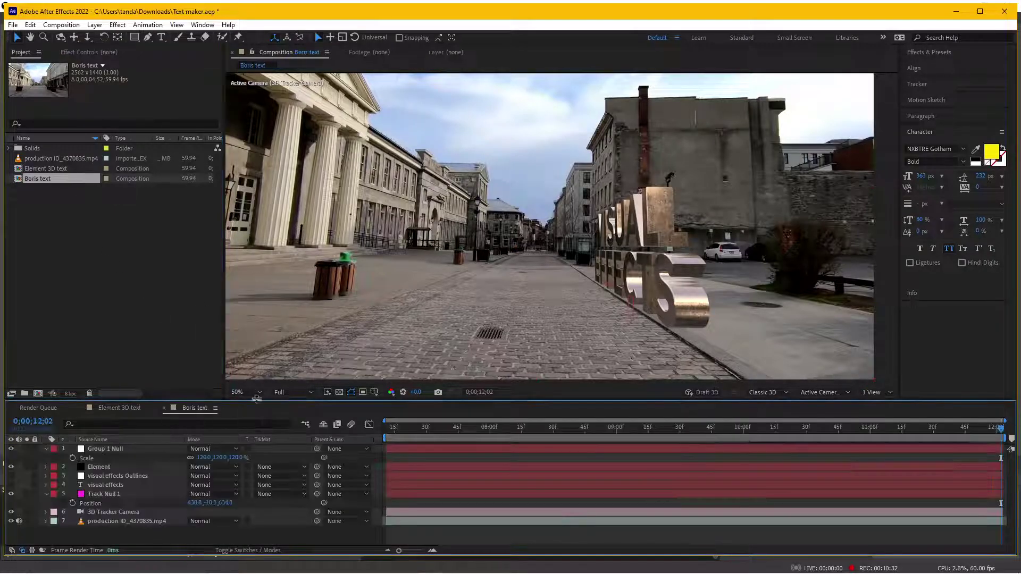
# Delete Group 1 Null, Element and visual effects layers, leaving Track Null 1, camera and street clip.
pyautogui.click(120, 468)
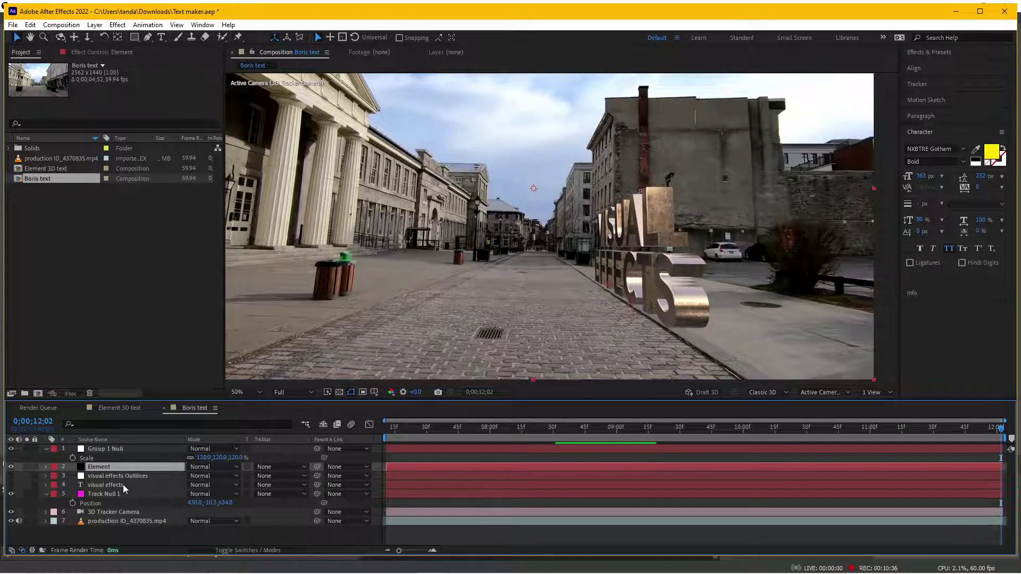
pyautogui.keyDown('shift'); pyautogui.click(122, 484); pyautogui.keyUp('shift')
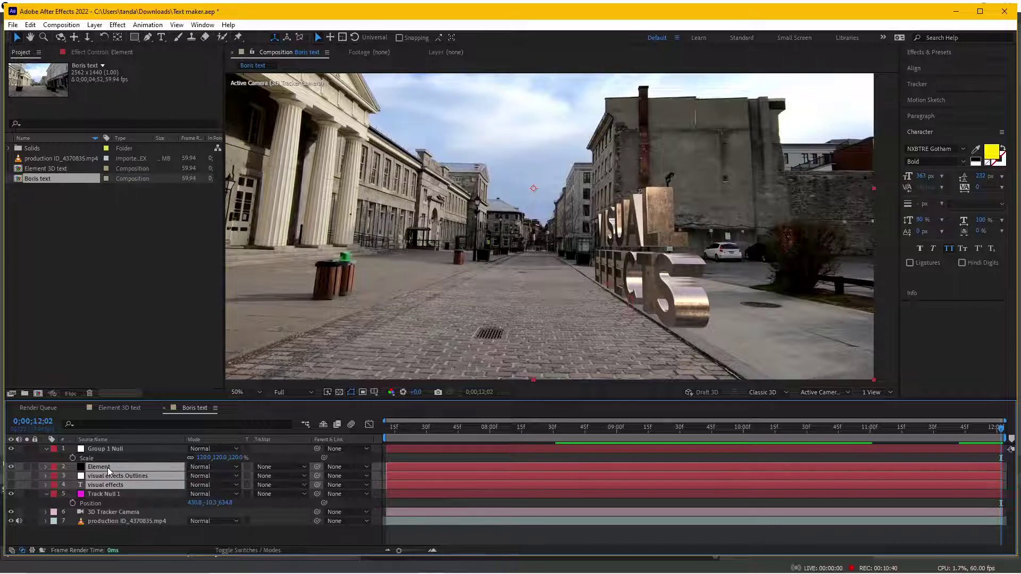
pyautogui.keyDown('ctrl'); pyautogui.click(119, 448); pyautogui.keyUp('ctrl')
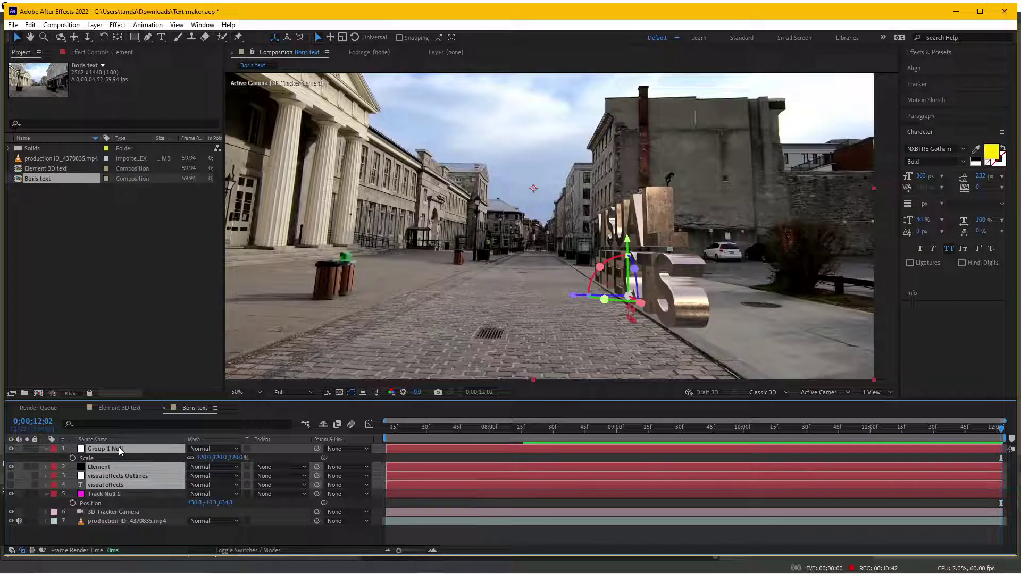
pyautogui.press('Delete')
pyautogui.click(116, 447)
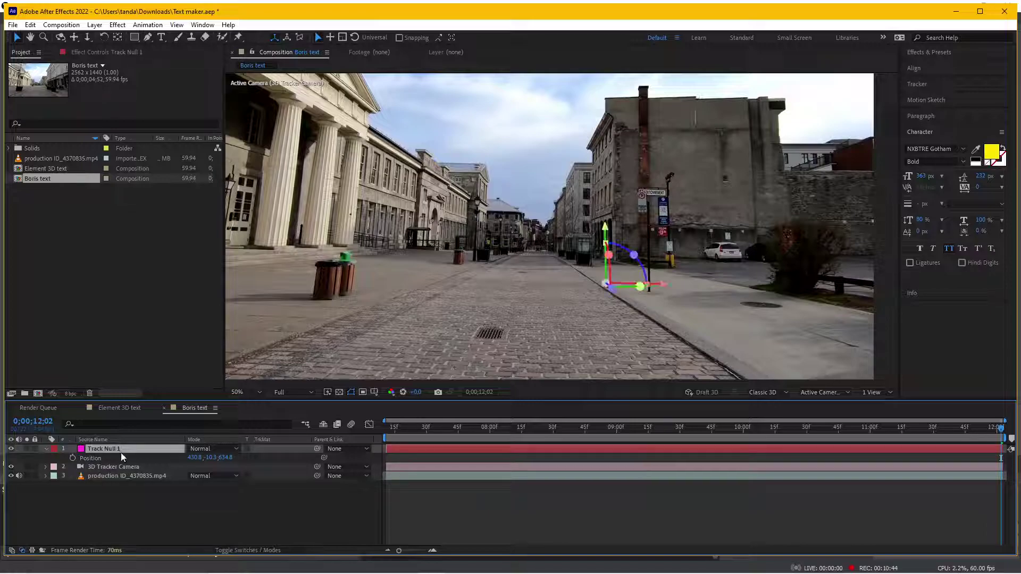
pyautogui.click(113, 467)
pyautogui.scroll(-2, 561, 343)
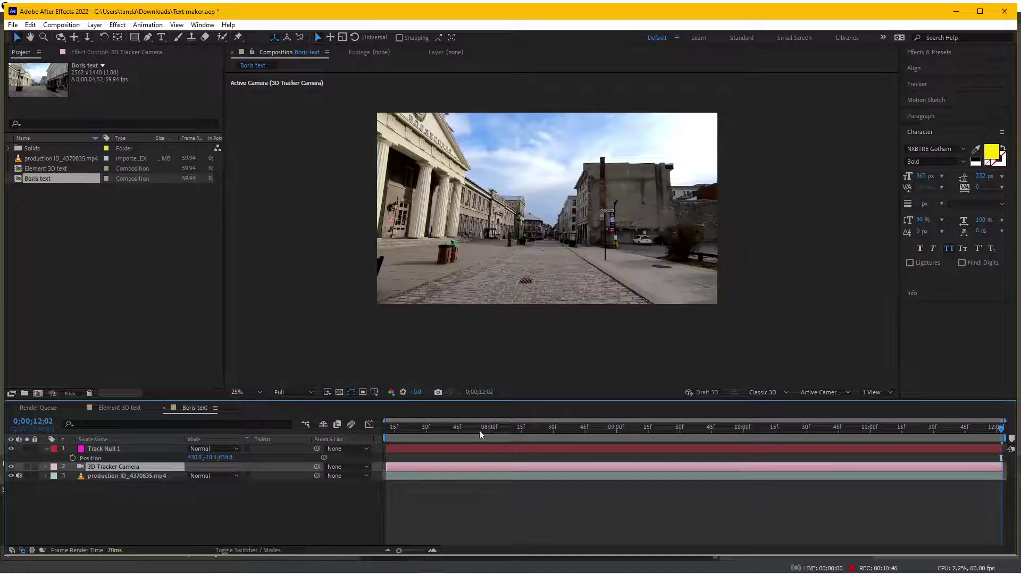
pyautogui.moveTo(480, 428); pyautogui.dragTo(552, 427)
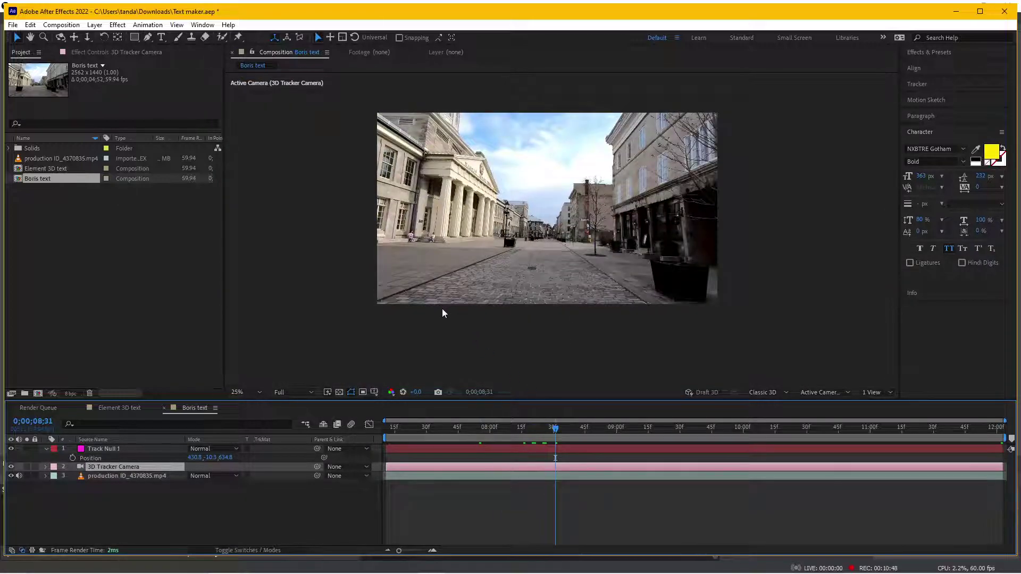
pyautogui.press('.')
pyautogui.press(',')
pyautogui.click(118, 449)
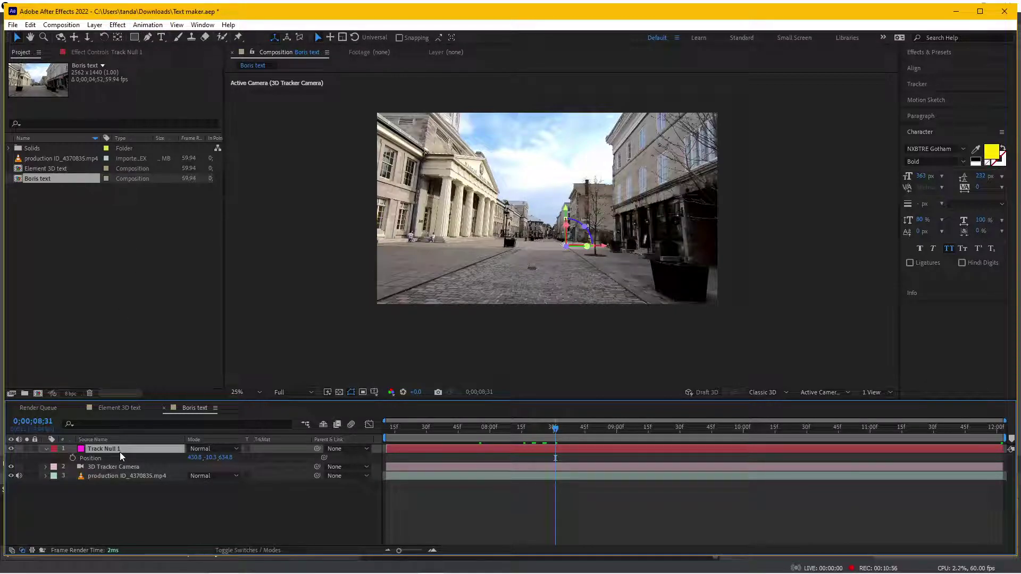
# Create a new solid layer named Boris with Ctrl+Y.
pyautogui.hotkey('ctrl', 'y')
pyautogui.write('B')
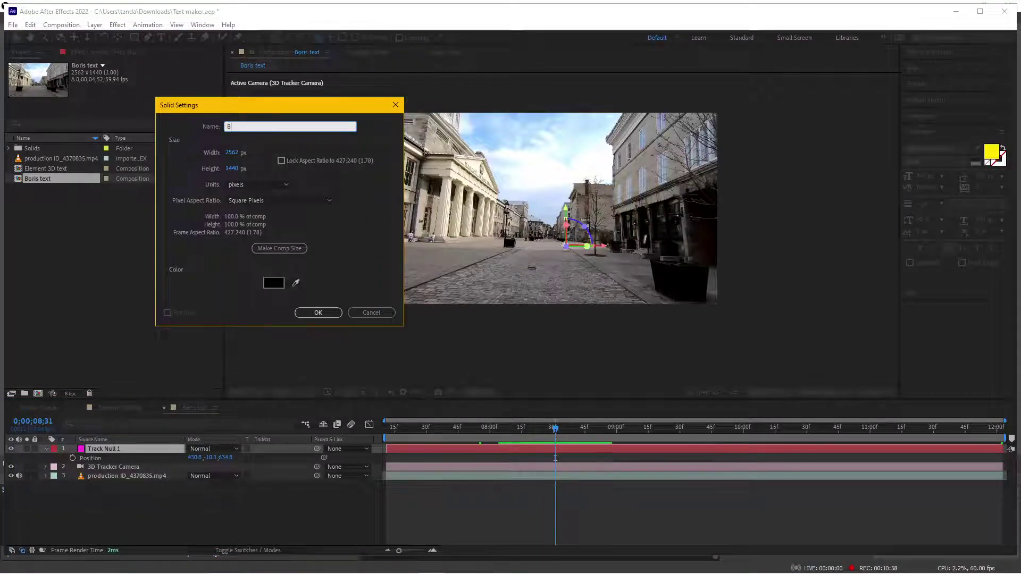
pyautogui.write('rris')
pyautogui.press('Return')
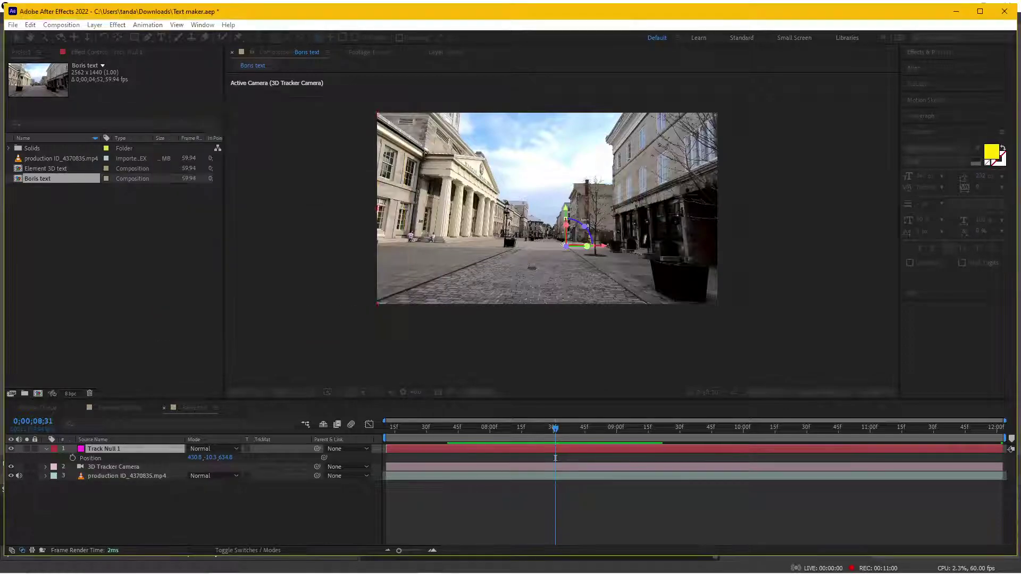
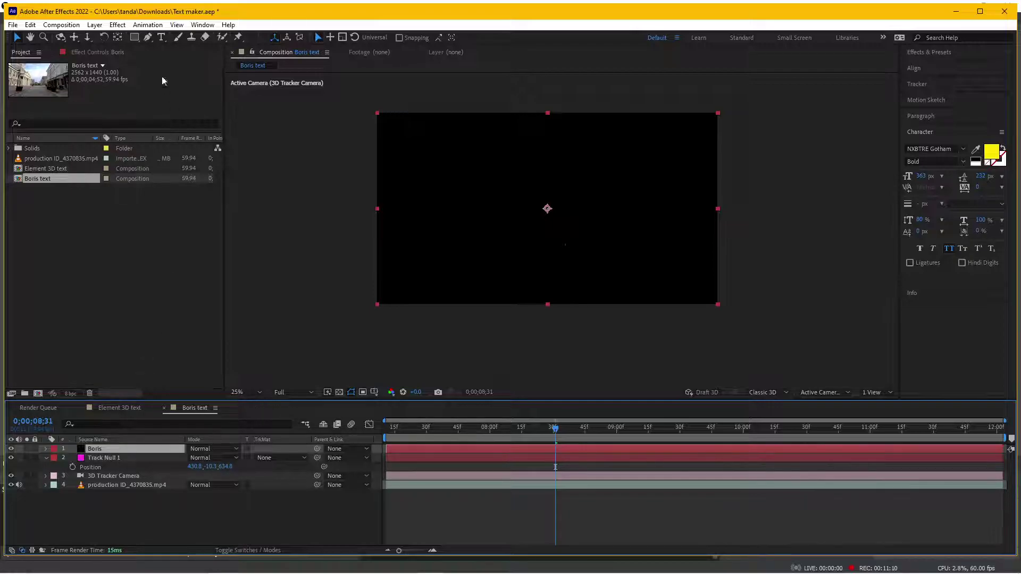
# Apply BCC Title Studio from the BCC 3D Objects category to the Boris layer.
pyautogui.click(118, 24)
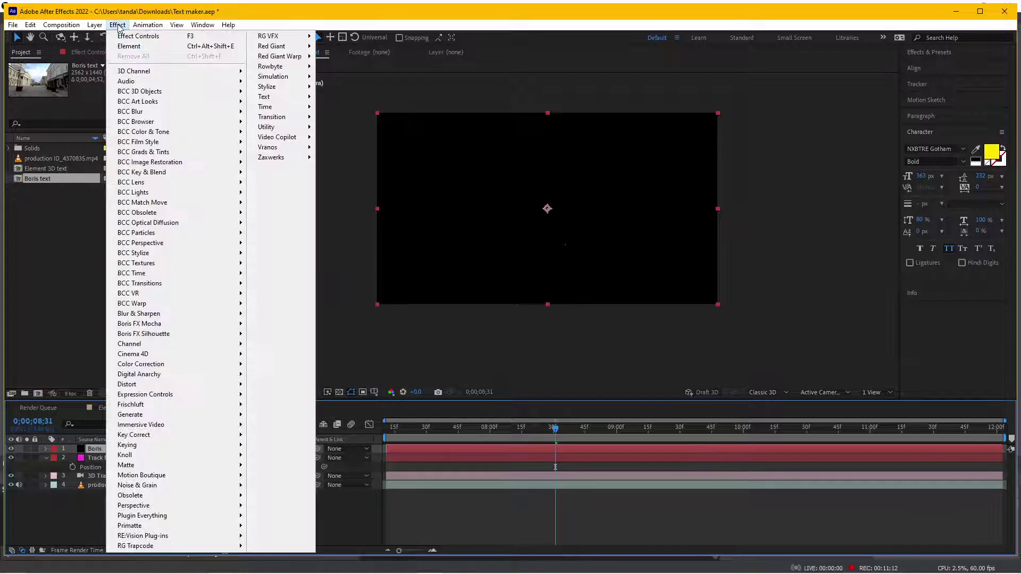
pyautogui.moveTo(134, 94)
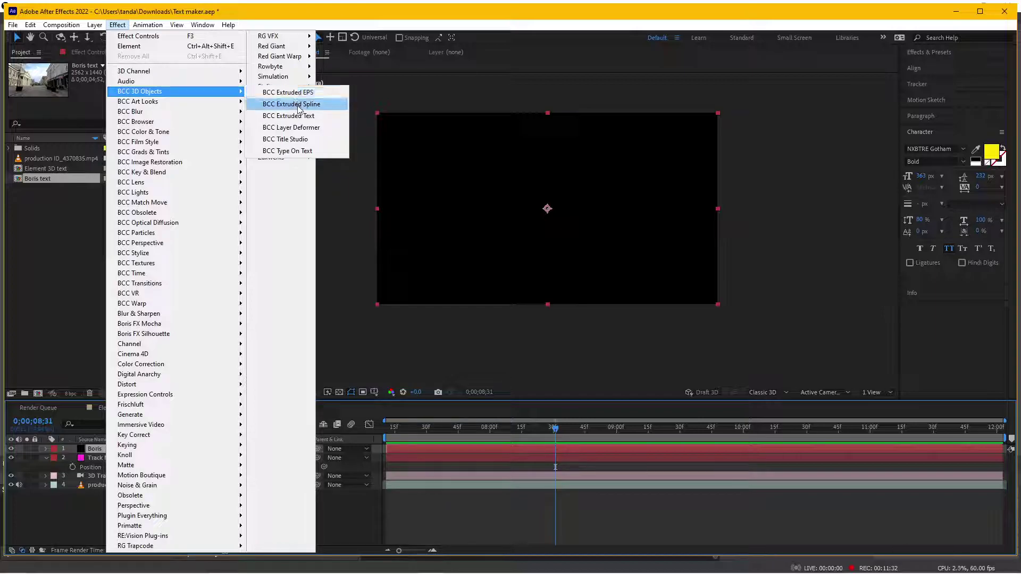
pyautogui.click(299, 151)
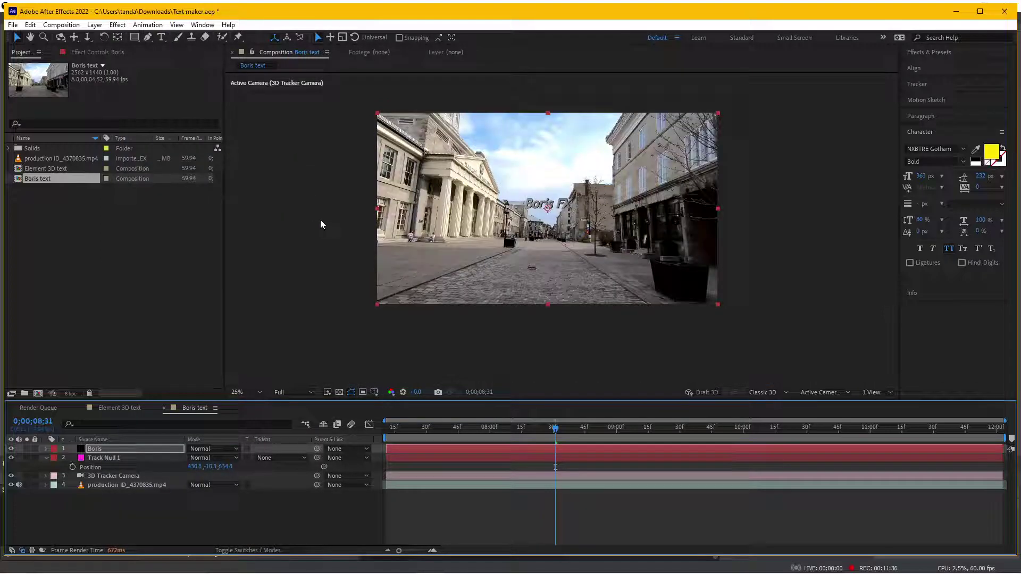
# Scrub through the shot and solo layer 1 (Boris) to see the title alone on black.
pyautogui.scroll(1, 508, 208)
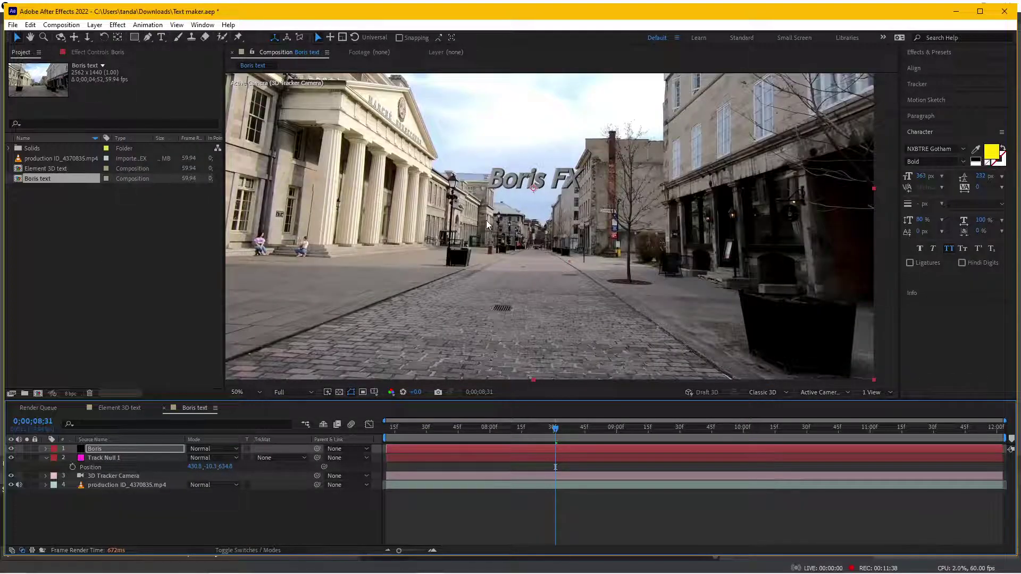
pyautogui.moveTo(555, 427)
pyautogui.mouseDown()
pyautogui.moveTo(445, 429)
pyautogui.moveTo(775, 437)
pyautogui.moveTo(412, 429)
pyautogui.mouseUp()
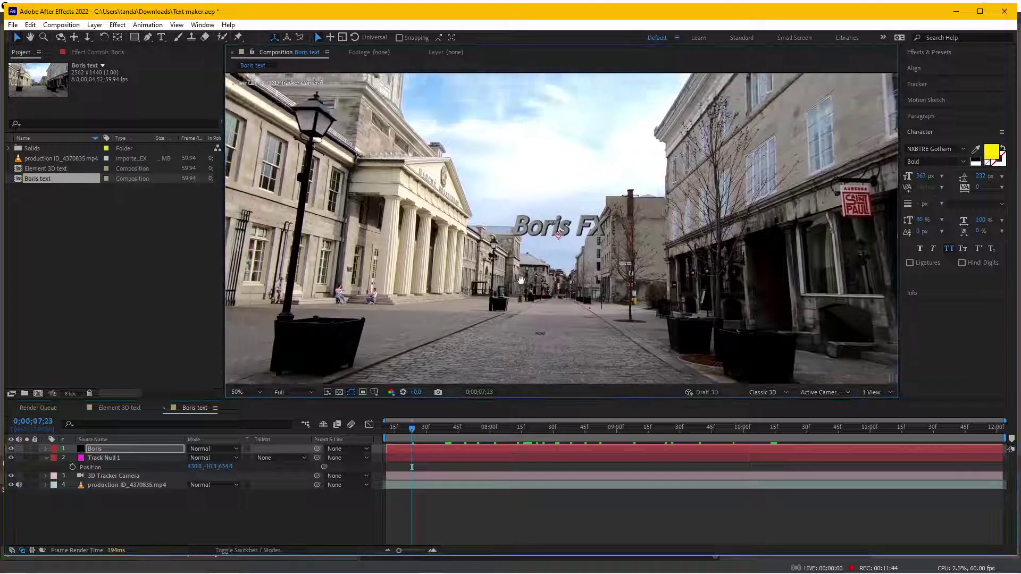
pyautogui.scroll(2, 526, 293)
pyautogui.scroll(-2, 526, 292)
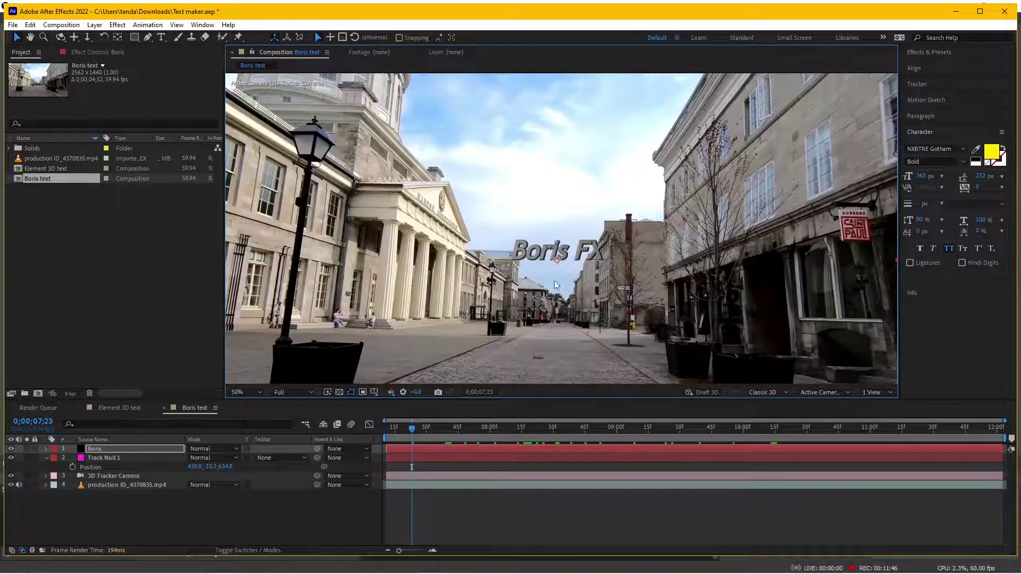
pyautogui.scroll(-2, 519, 271)
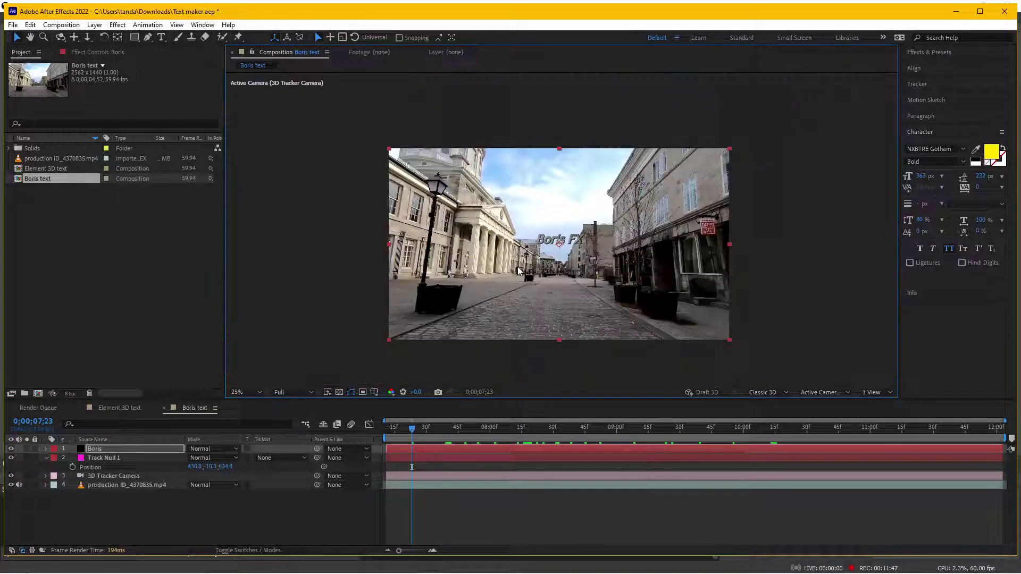
pyautogui.click(26, 449)
pyautogui.scroll(2, 518, 217)
pyautogui.moveTo(482, 427); pyautogui.dragTo(334, 425)
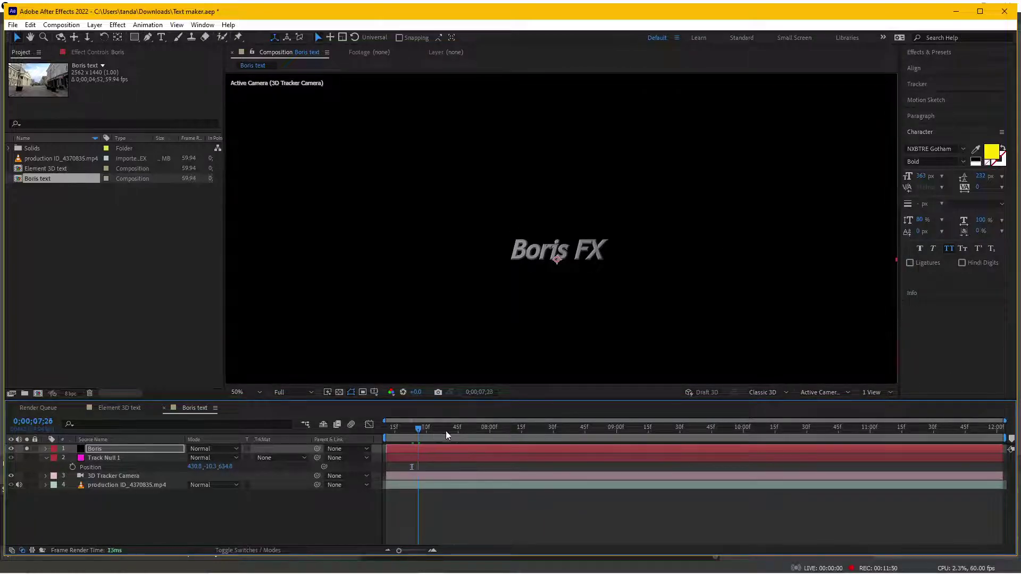
# Select BCC Title Studio in the Boris layer's Effect Controls and launch its editor UI.
pyautogui.click(126, 450)
pyautogui.click(97, 52)
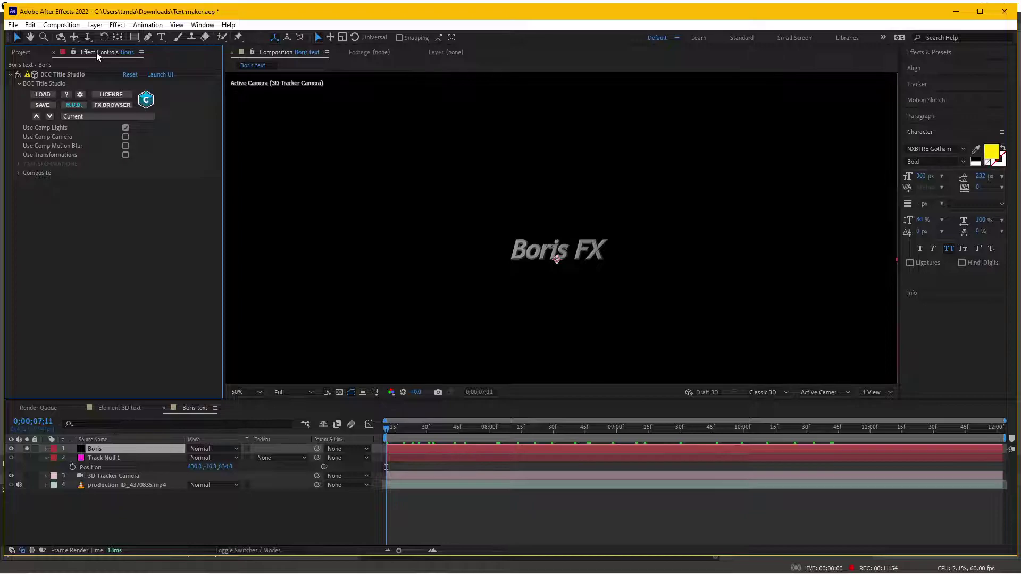
pyautogui.click(62, 75)
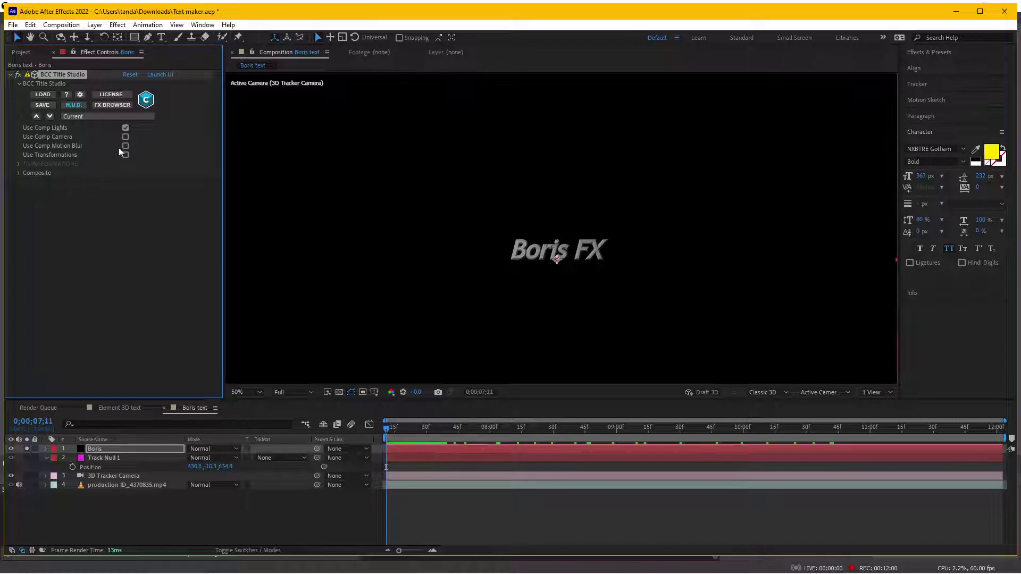
pyautogui.click(164, 74)
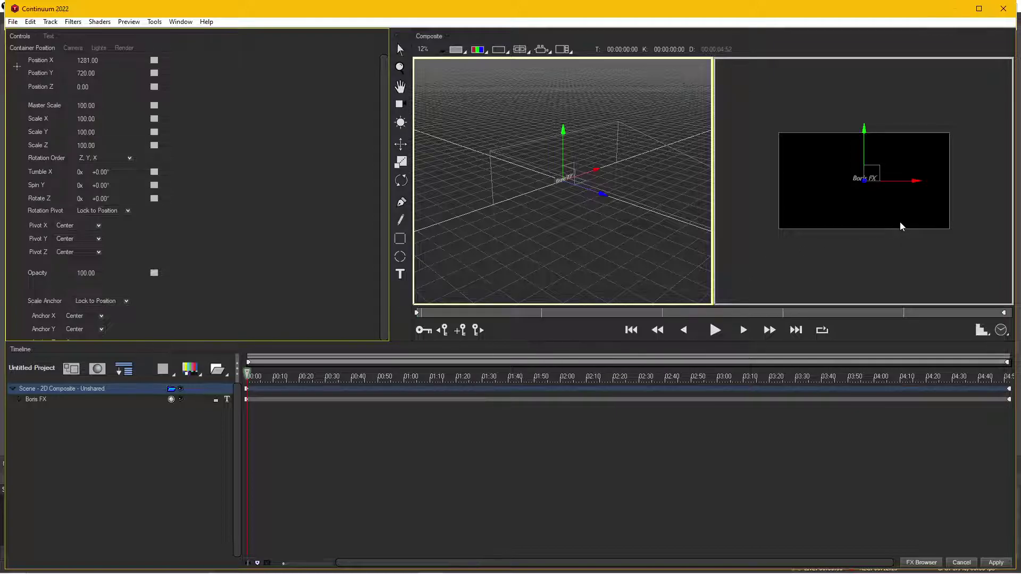
# Set the viewer layout to Dual Horizontal, with a 3D view beside the composite.
pyautogui.click(565, 52)
pyautogui.click(570, 51)
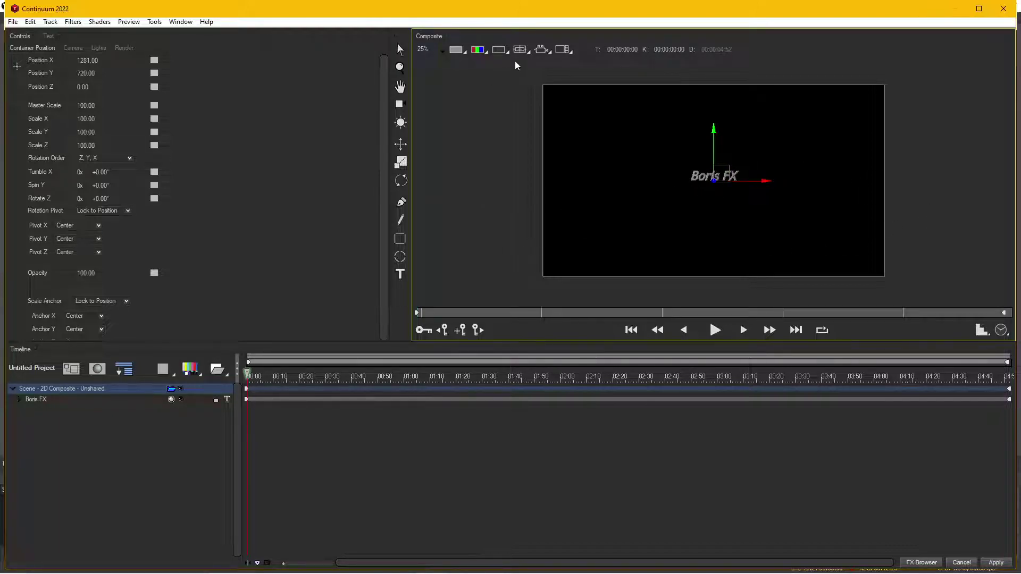
pyautogui.click(563, 53)
pyautogui.click(482, 104)
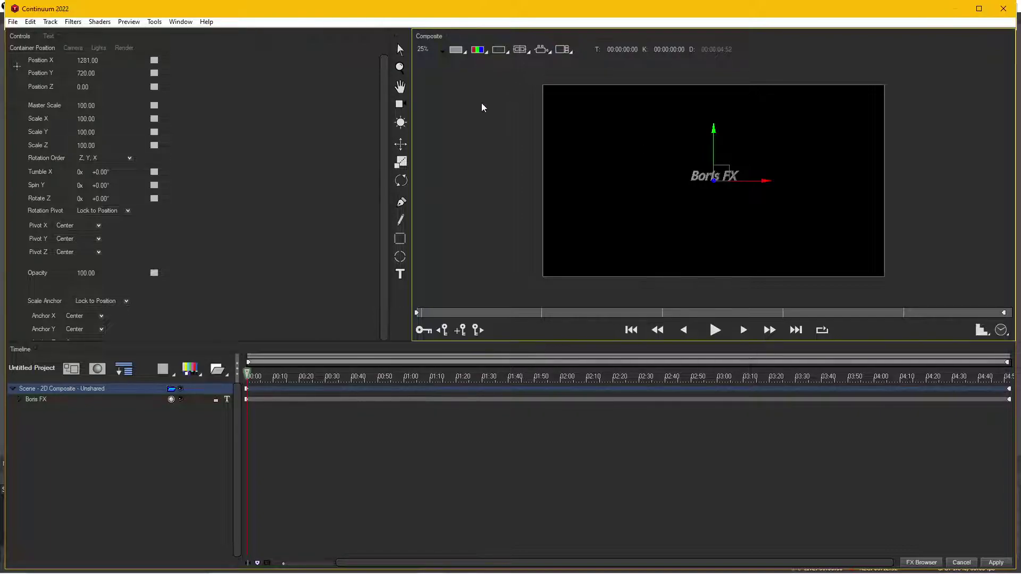
pyautogui.click(564, 51)
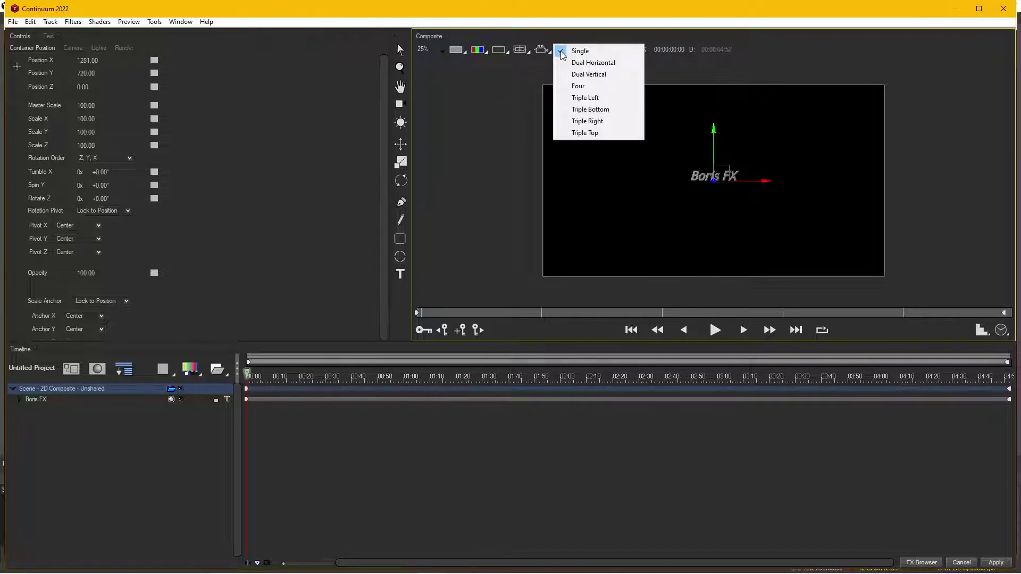
pyautogui.click(589, 64)
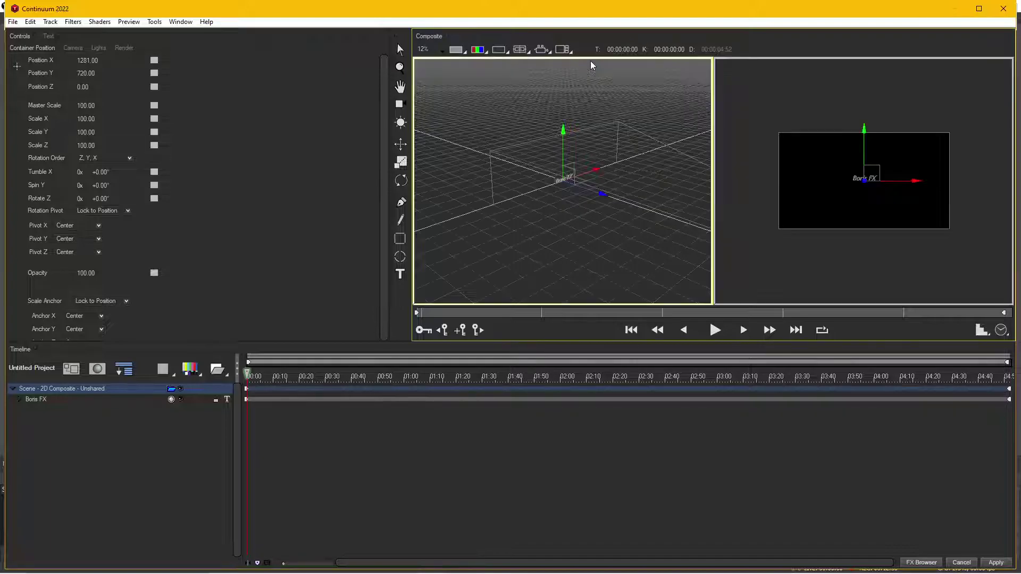
pyautogui.scroll(3, 560, 217)
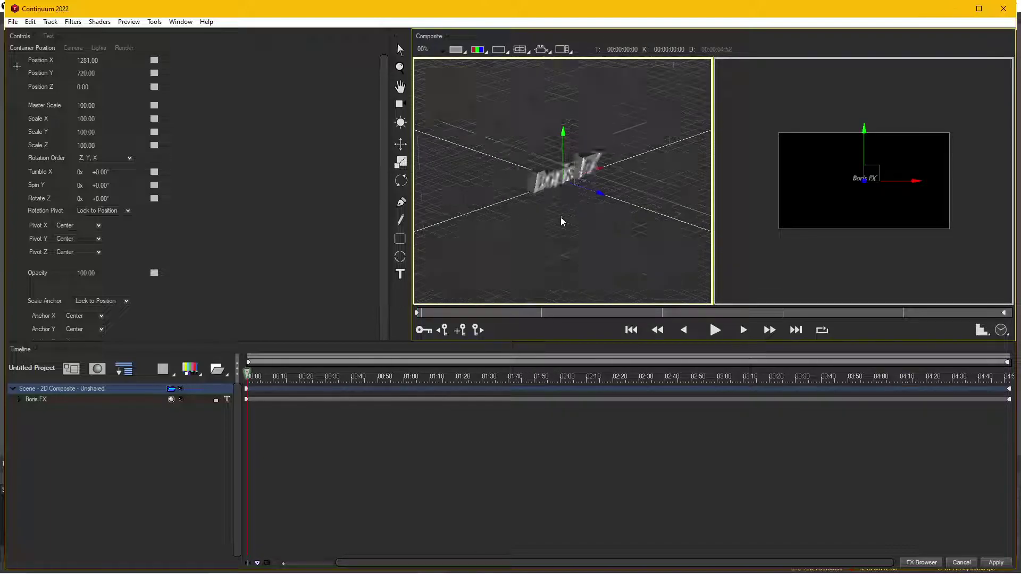
pyautogui.scroll(-3, 561, 218)
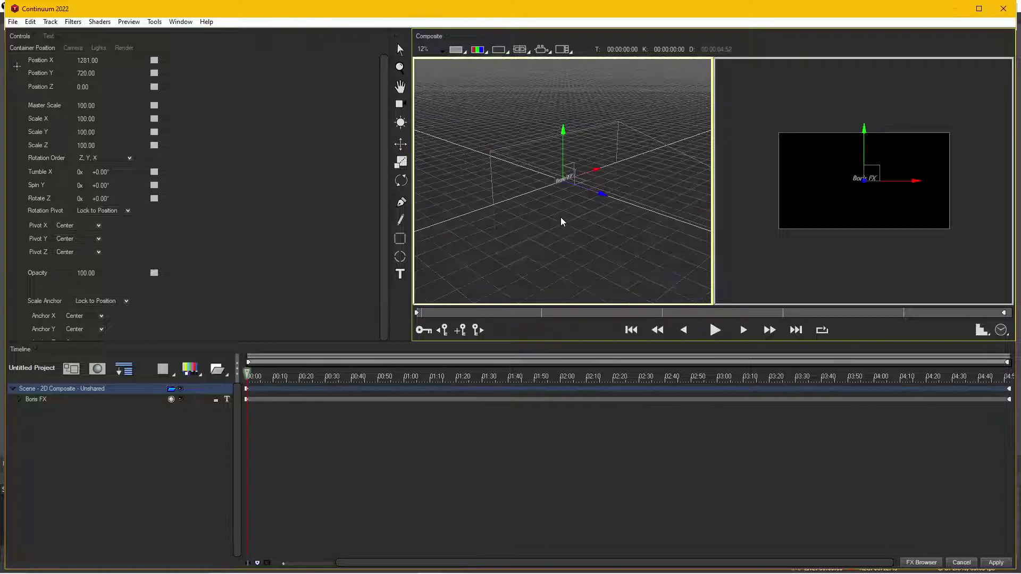
pyautogui.scroll(3, 563, 206)
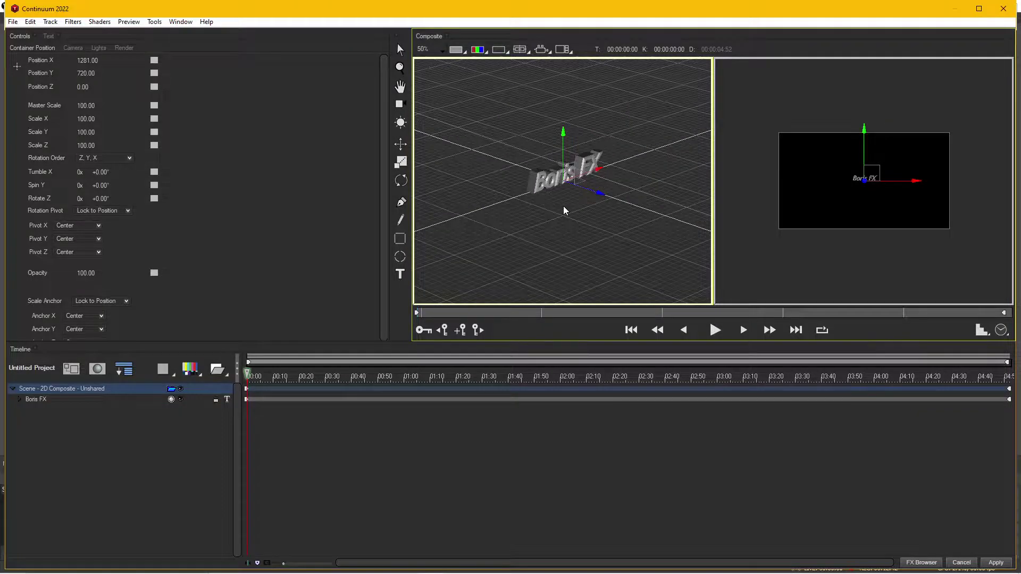
pyautogui.scroll(-3, 562, 206)
pyautogui.scroll(3, 564, 210)
pyautogui.scroll(-2, 567, 209)
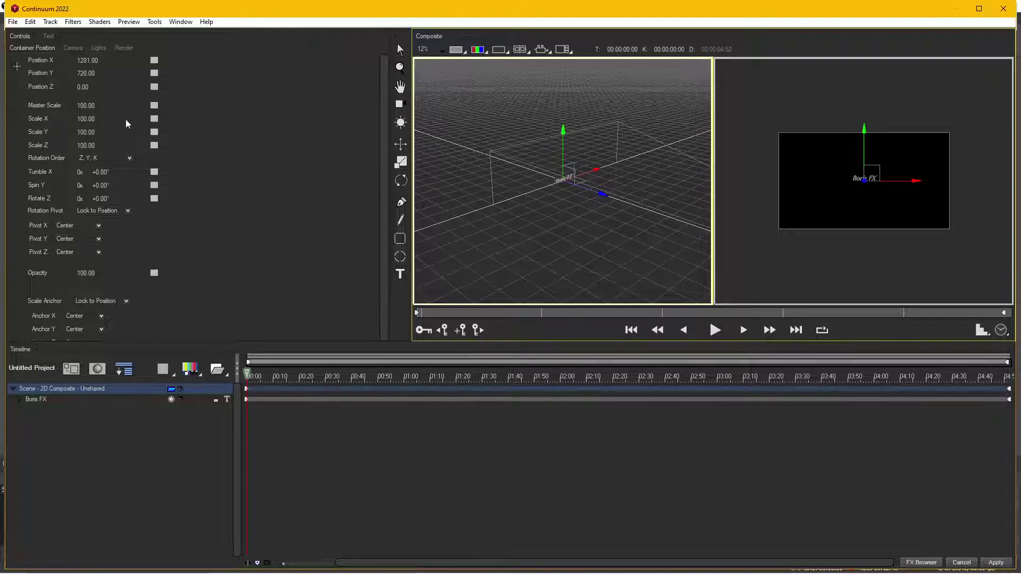
# Select the Boris FX track to show its Shape Position controls (X 1281, Y 720).
pyautogui.click(48, 36)
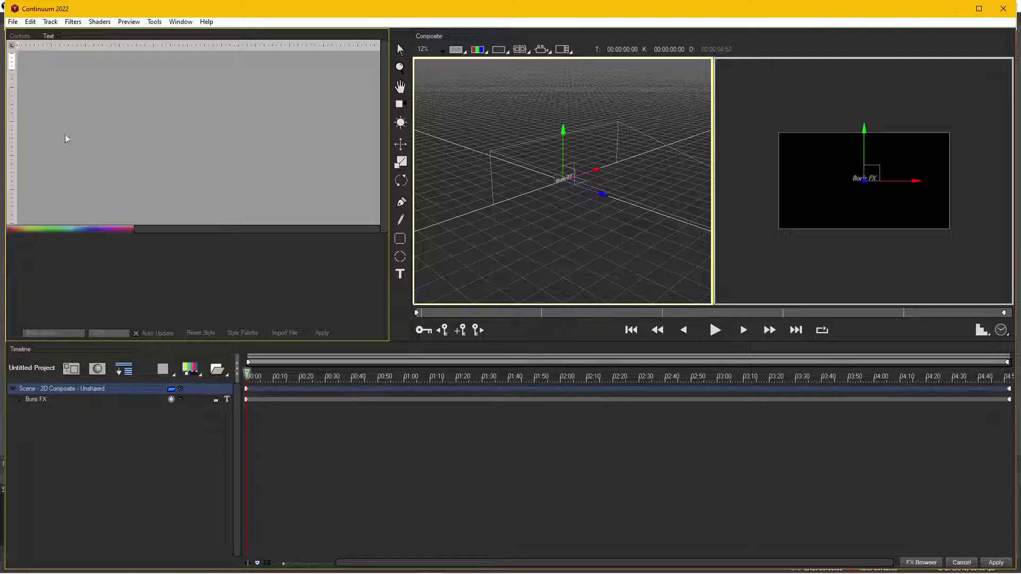
pyautogui.click(20, 36)
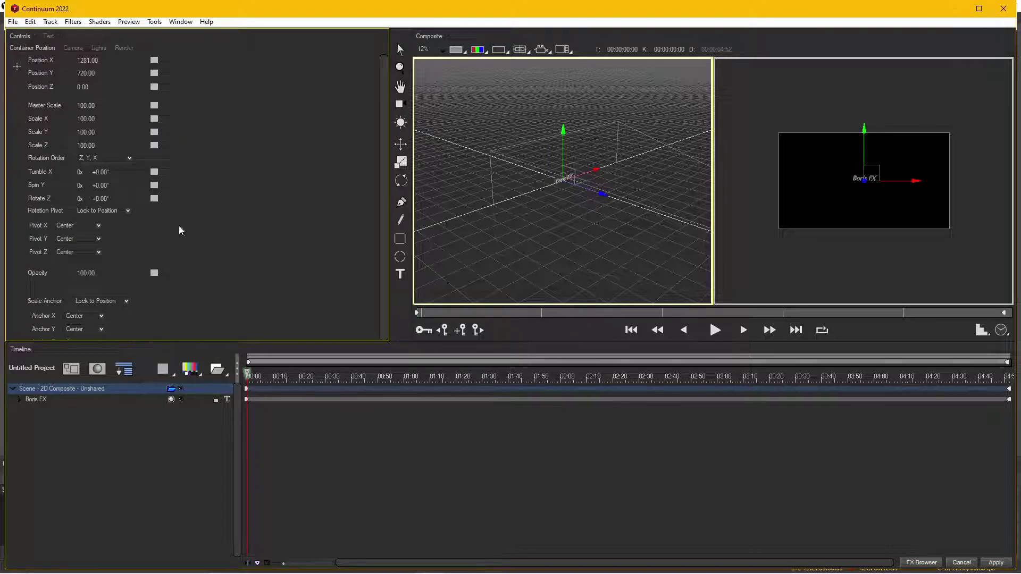
pyautogui.click(25, 355)
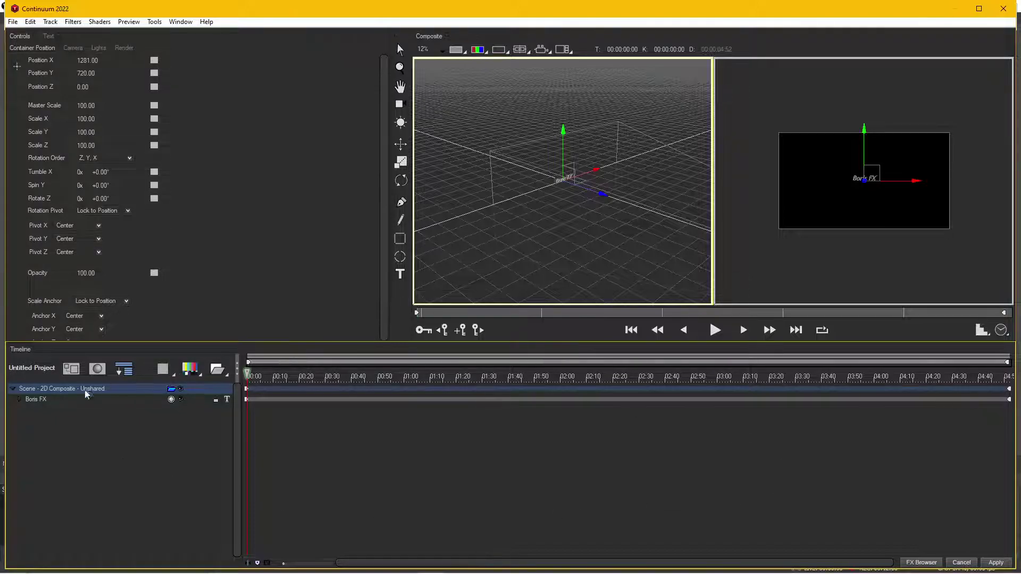
pyautogui.click(25, 402)
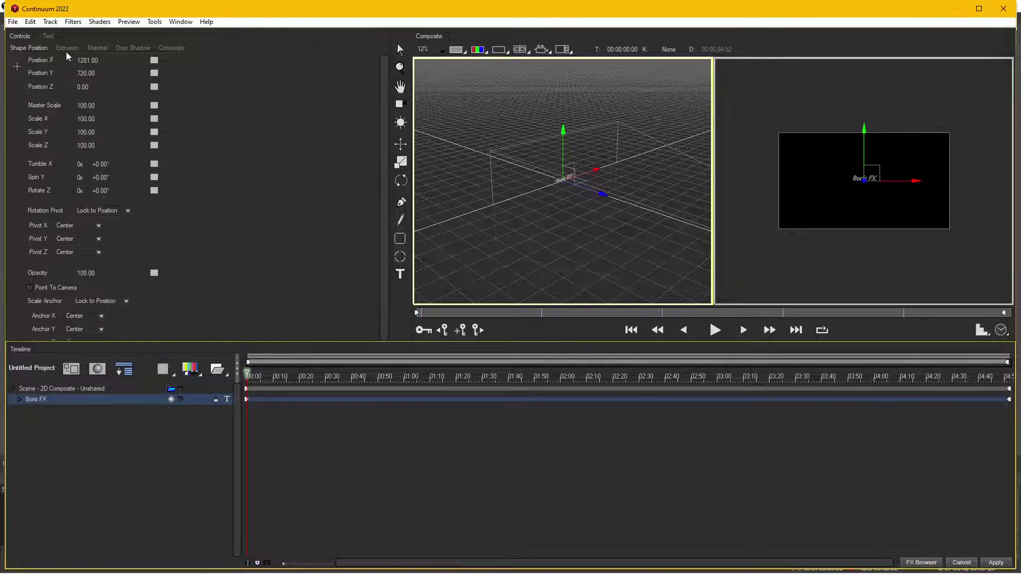
# Replace 'Boris FX' with 'VISUAL' and 'EFFECTS' on two lines, then select all the text.
pyautogui.click(49, 36)
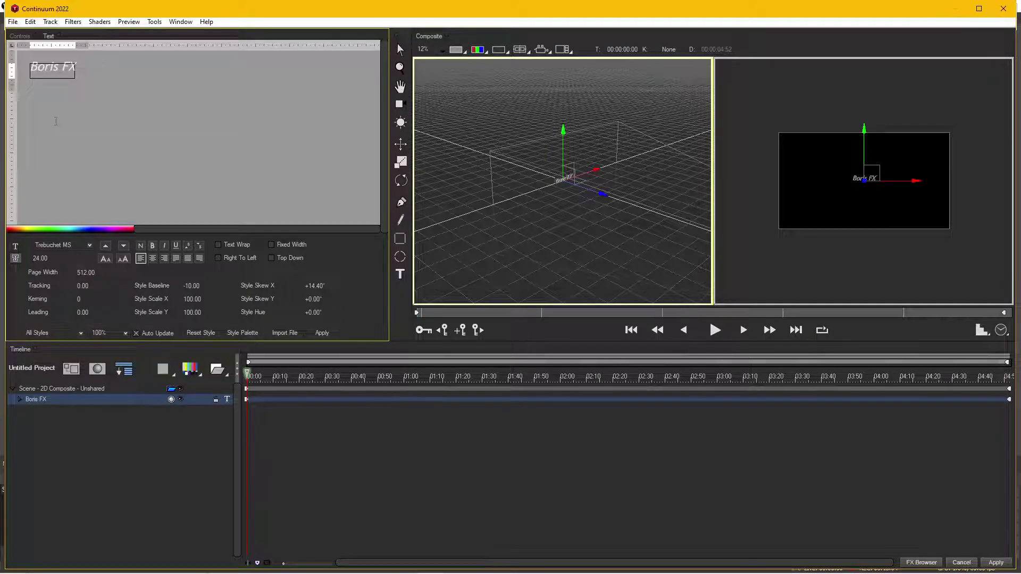
pyautogui.click(58, 71)
pyautogui.moveTo(83, 66); pyautogui.dragTo(18, 67)
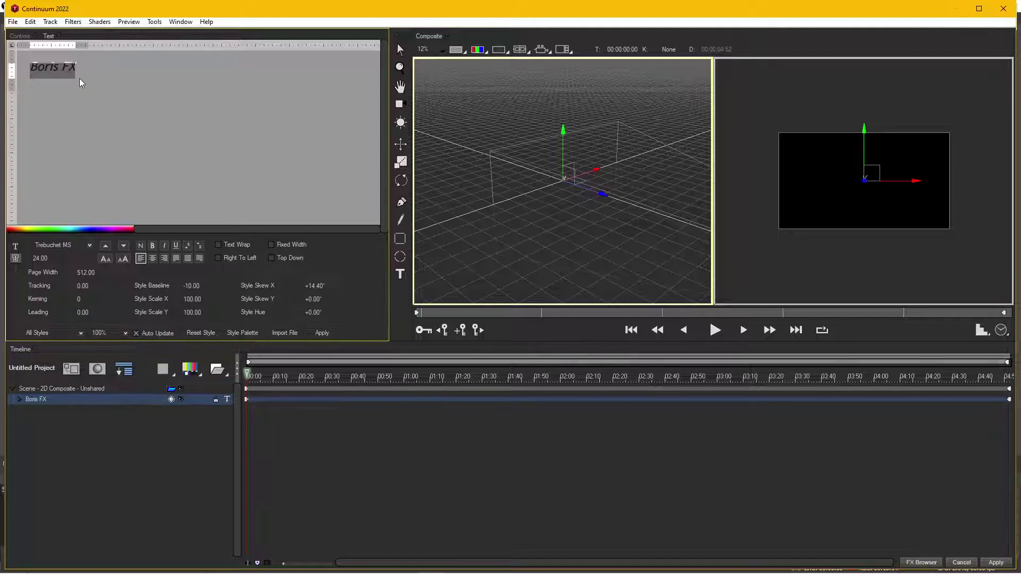
pyautogui.write('VISUAL')
pyautogui.press('Return')
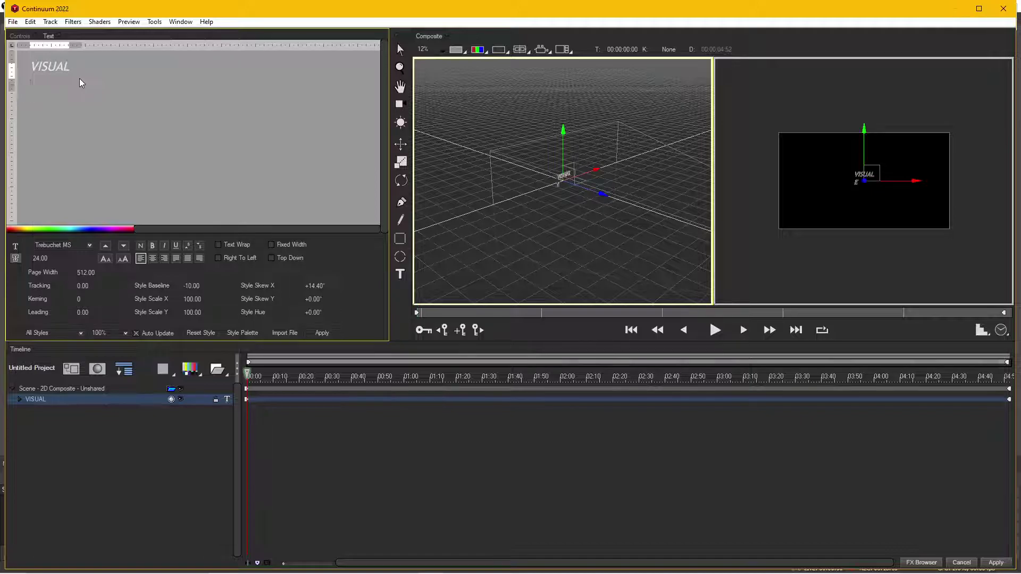
pyautogui.write('EFFECTS')
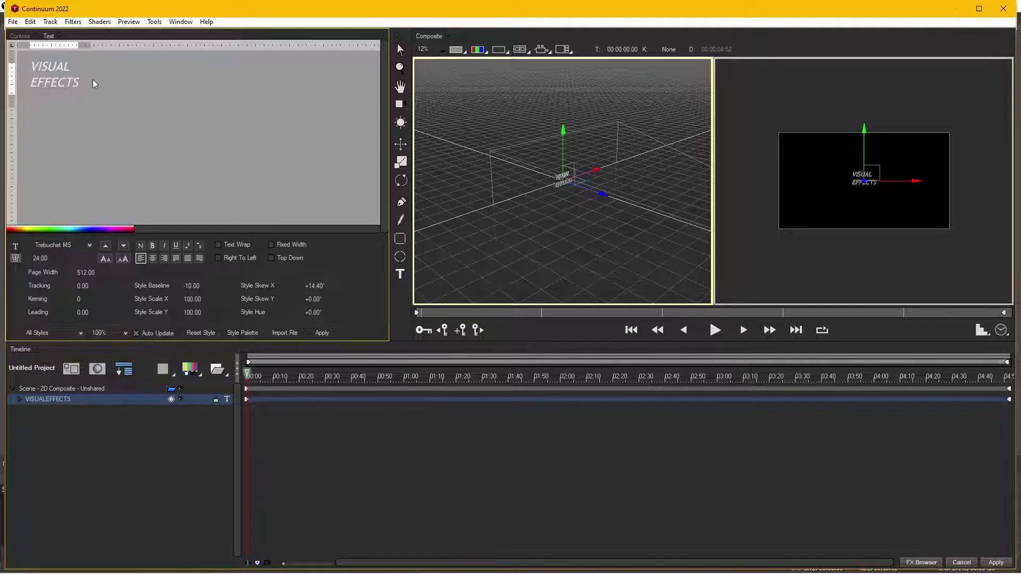
pyautogui.moveTo(82, 84); pyautogui.dragTo(29, 67)
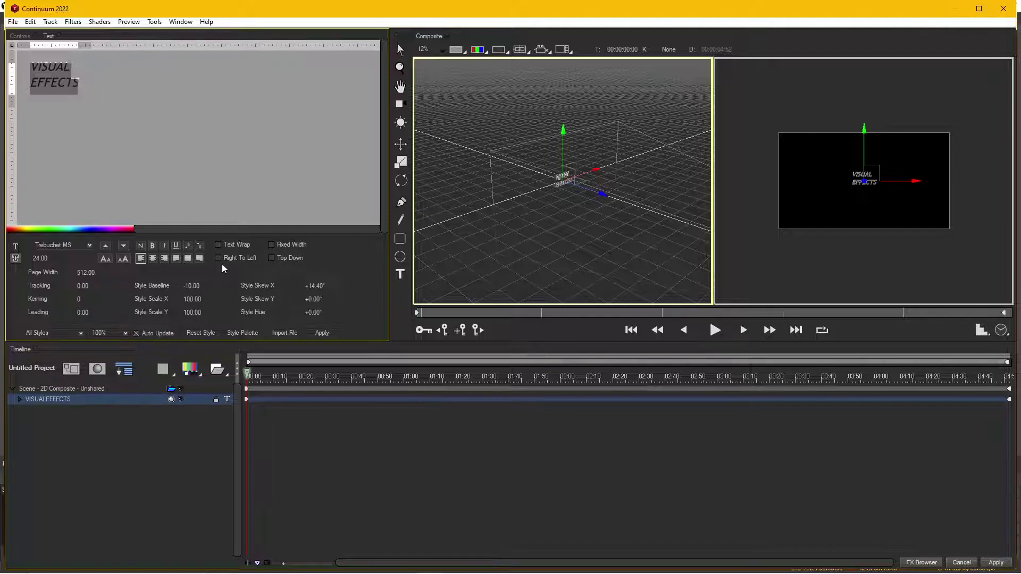
# Set the title font to NXBTRE Gotham.
pyautogui.click(77, 245)
pyautogui.scroll(3, 64, 160)
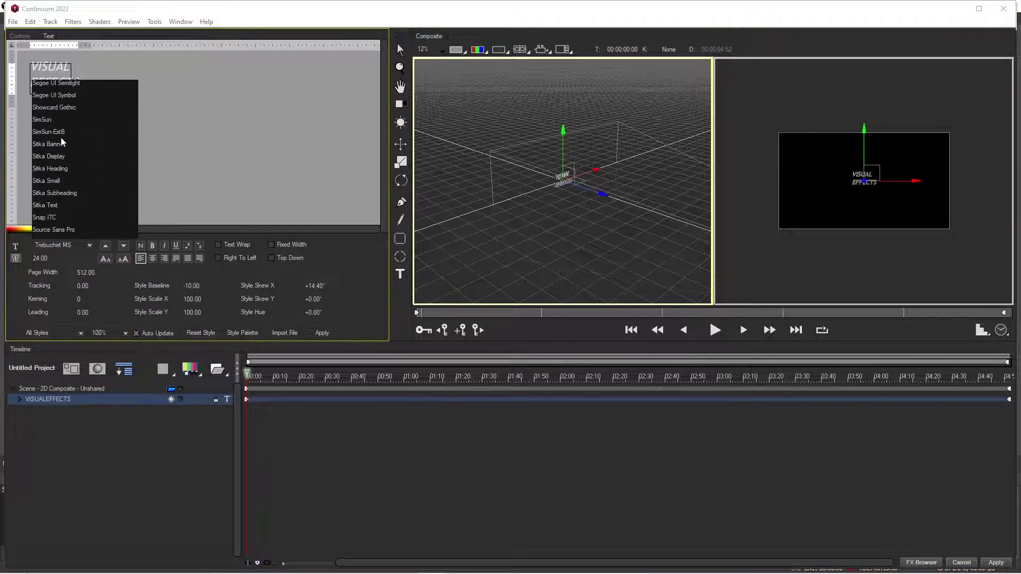
pyautogui.scroll(5, 59, 136)
pyautogui.scroll(5, 59, 137)
pyautogui.scroll(5, 59, 136)
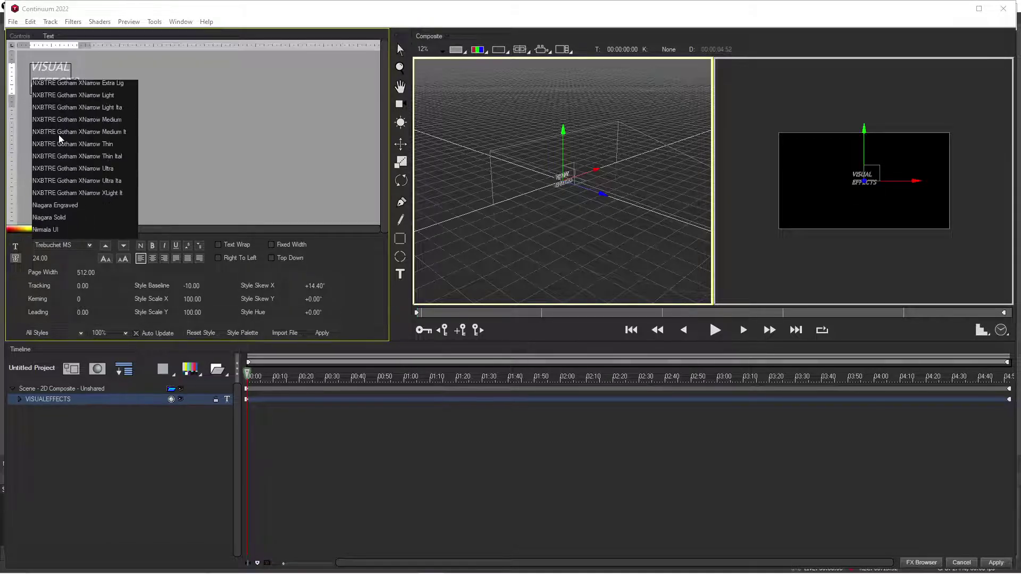
pyautogui.scroll(3, 58, 136)
pyautogui.scroll(3, 58, 136)
pyautogui.scroll(3, 58, 136)
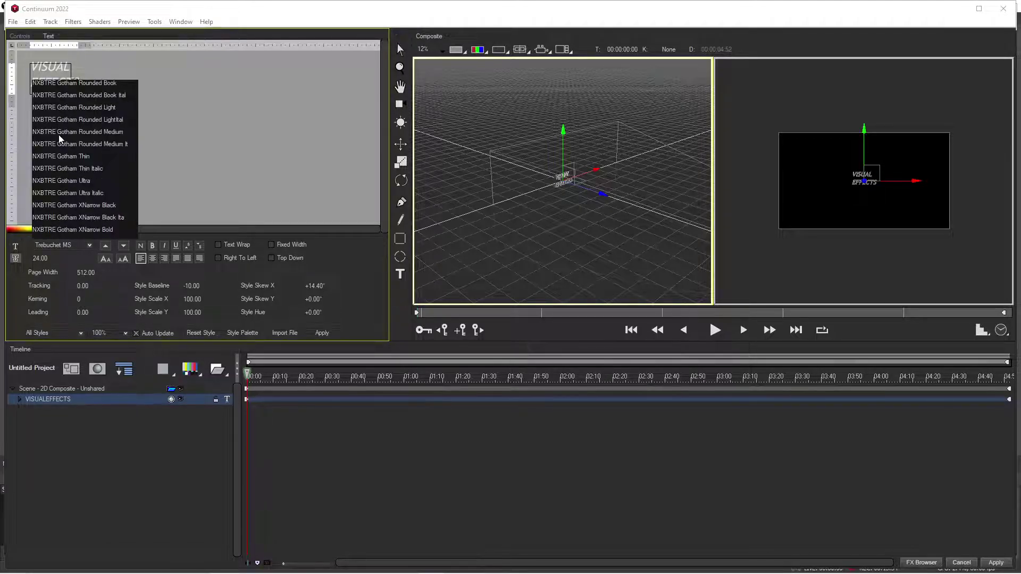
pyautogui.scroll(3, 58, 136)
pyautogui.scroll(3, 58, 136)
pyautogui.scroll(3, 58, 136)
pyautogui.scroll(3, 59, 136)
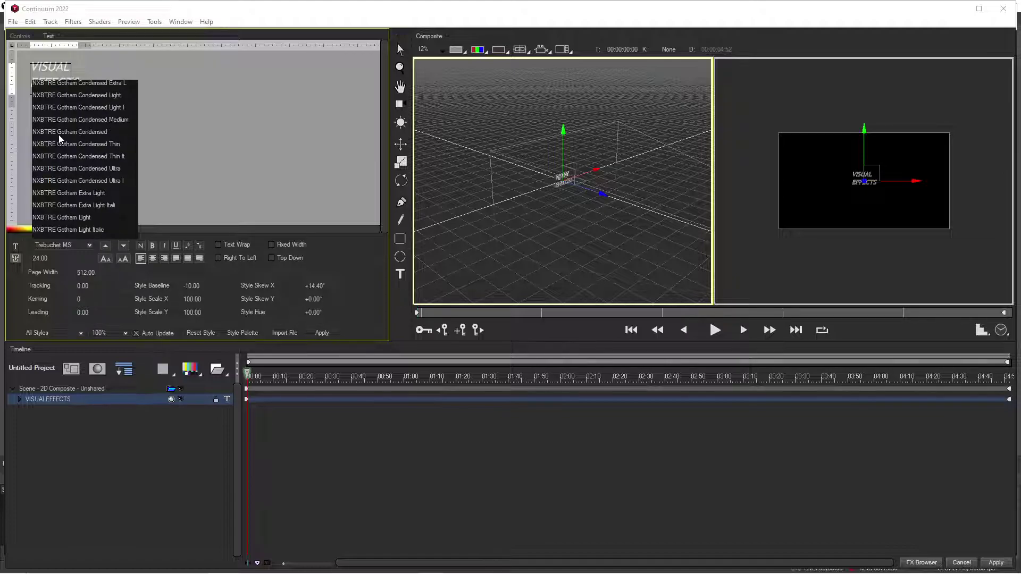
pyautogui.scroll(3, 58, 136)
pyautogui.scroll(3, 58, 136)
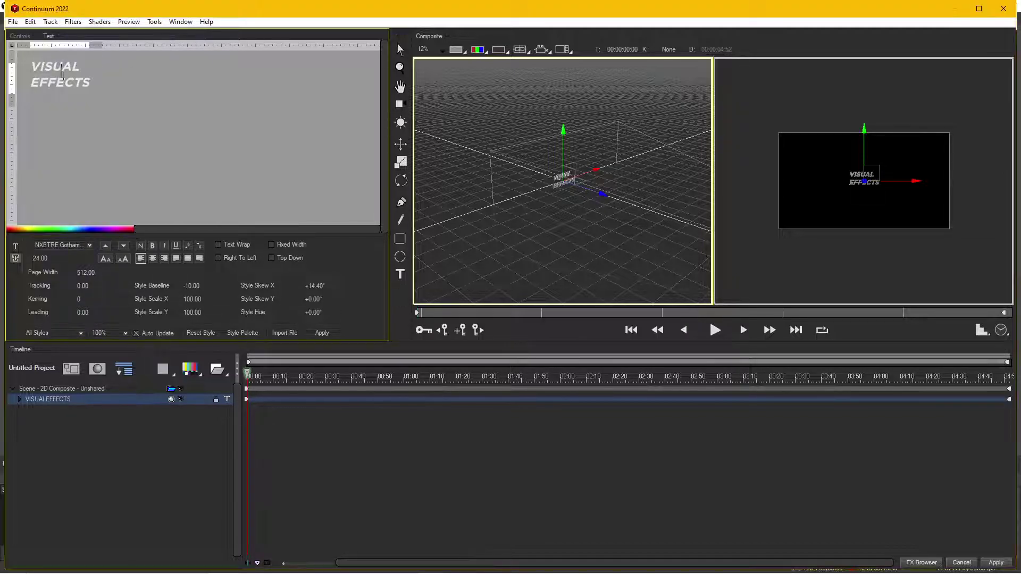
pyautogui.click(128, 134)
# Centre-align both lines and raise the font size to 110.99.
pyautogui.moveTo(90, 80); pyautogui.dragTo(21, 63)
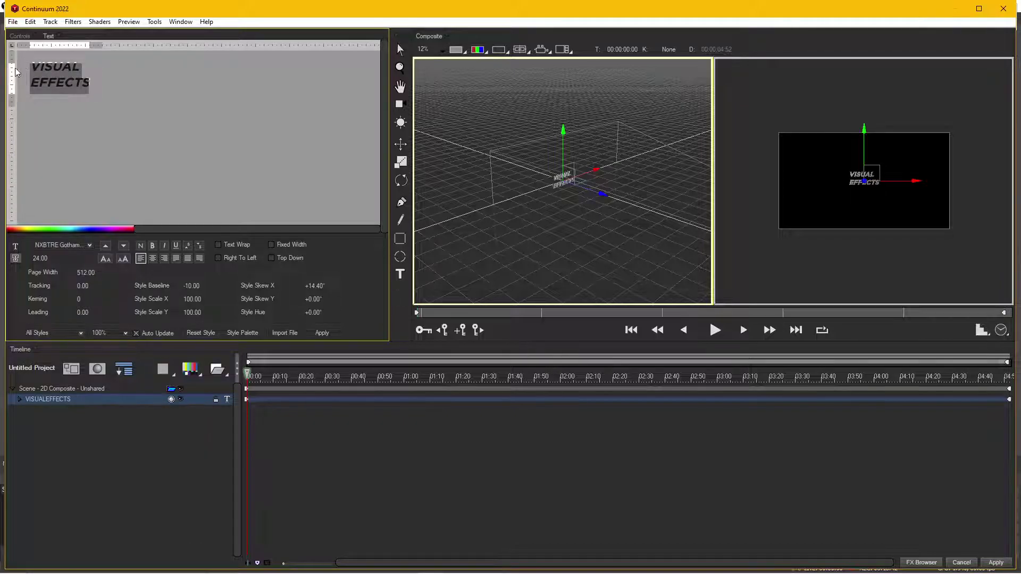
pyautogui.click(152, 259)
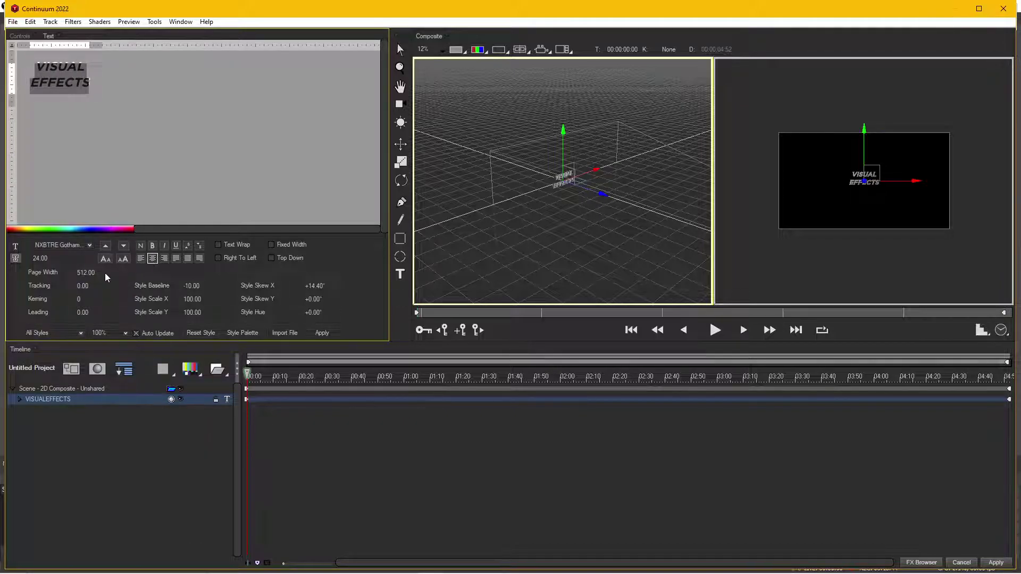
pyautogui.moveTo(37, 260); pyautogui.dragTo(1018, 184)
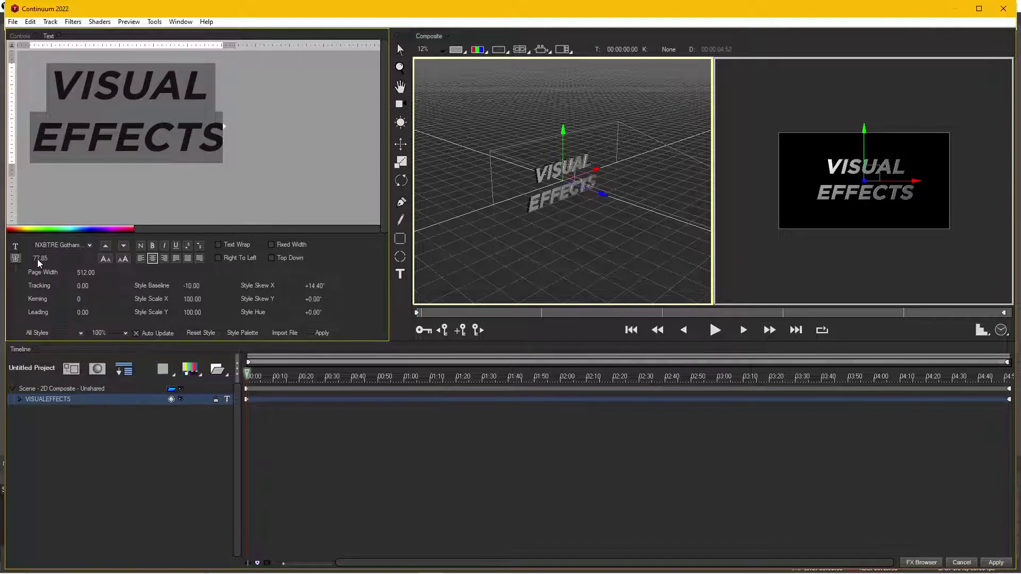
pyautogui.moveTo(37, 260); pyautogui.dragTo(55, 260)
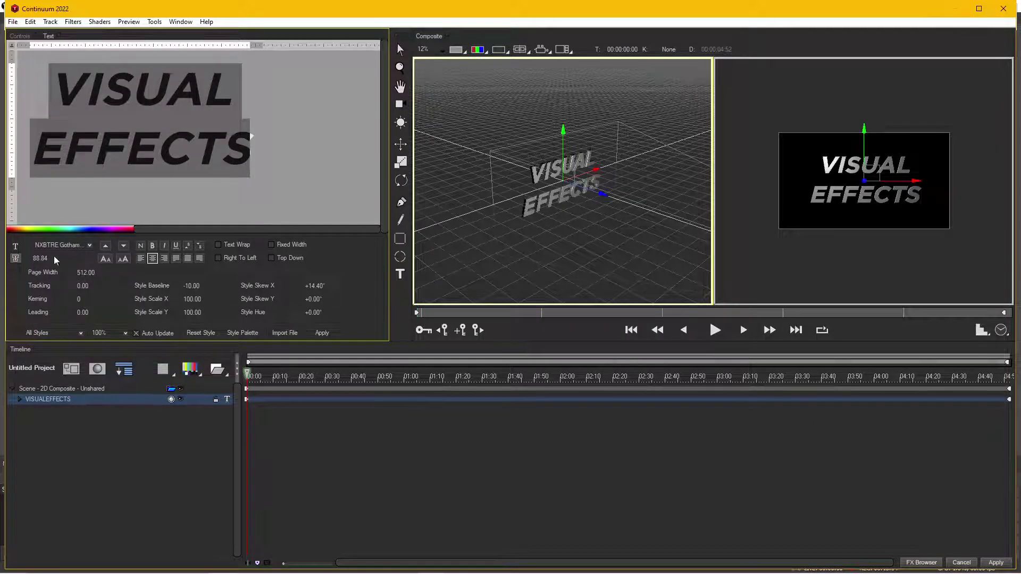
pyautogui.moveTo(54, 259); pyautogui.dragTo(212, 260)
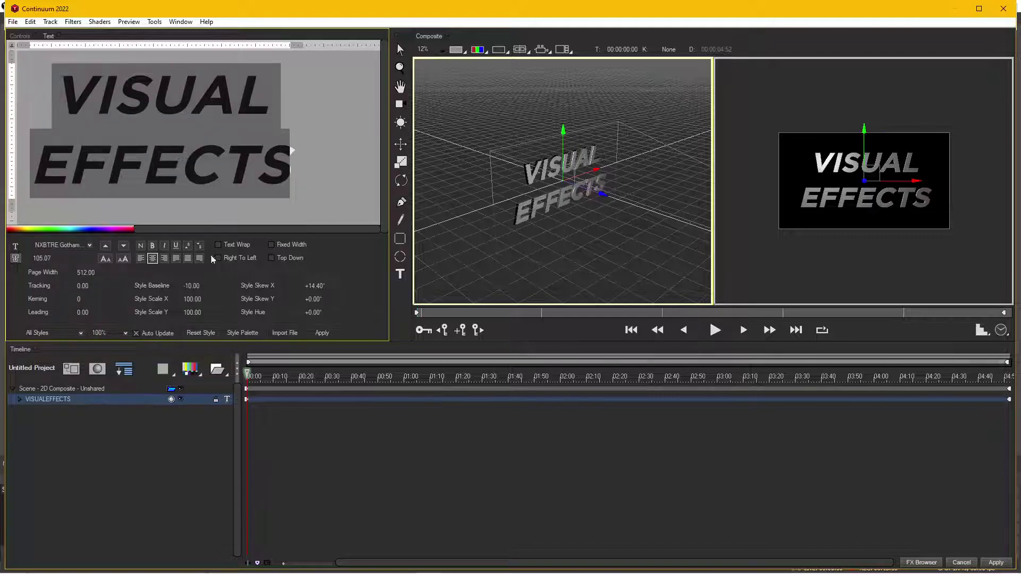
pyautogui.moveTo(45, 259); pyautogui.dragTo(195, 259)
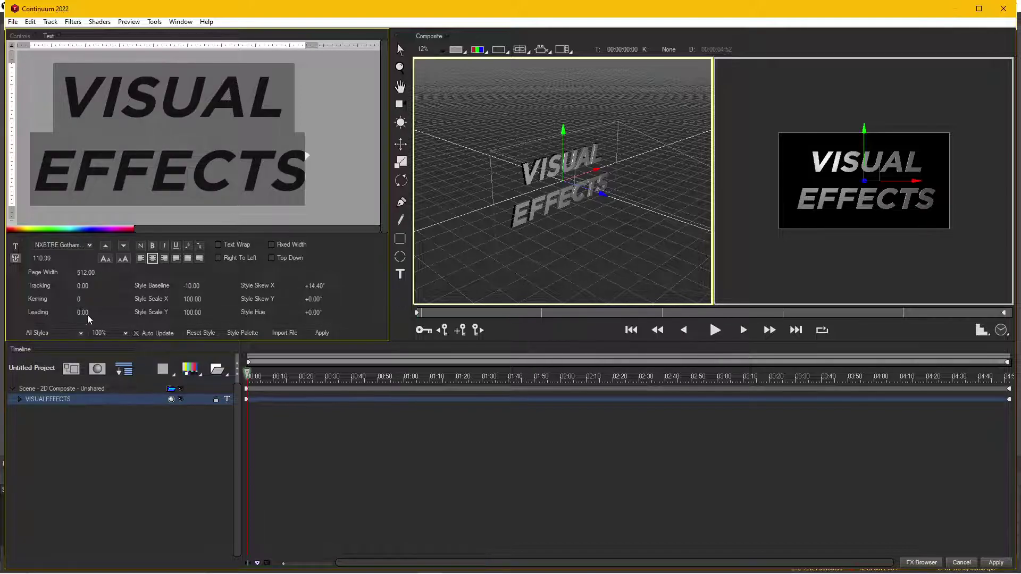
# Tighten the leading to -49.87 and switch the font to NXBTRE Gotham Bold.
pyautogui.moveTo(83, 313); pyautogui.dragTo(40, 314)
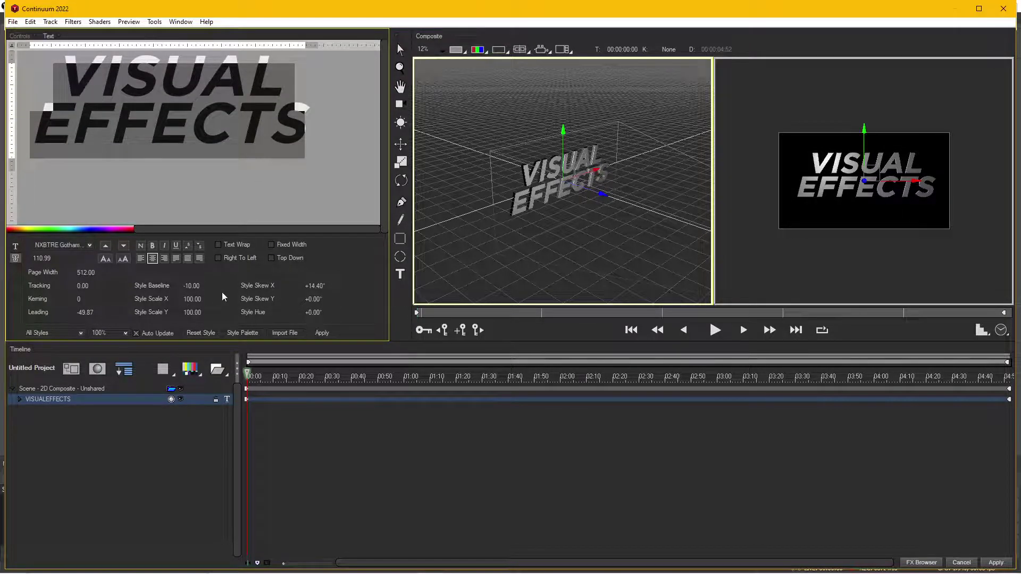
pyautogui.click(90, 245)
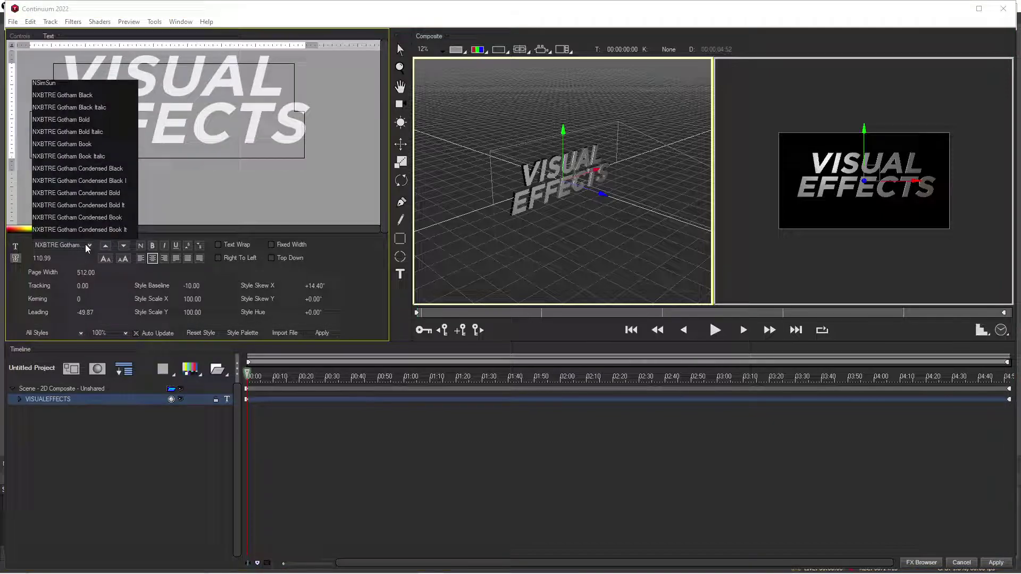
pyautogui.click(79, 107)
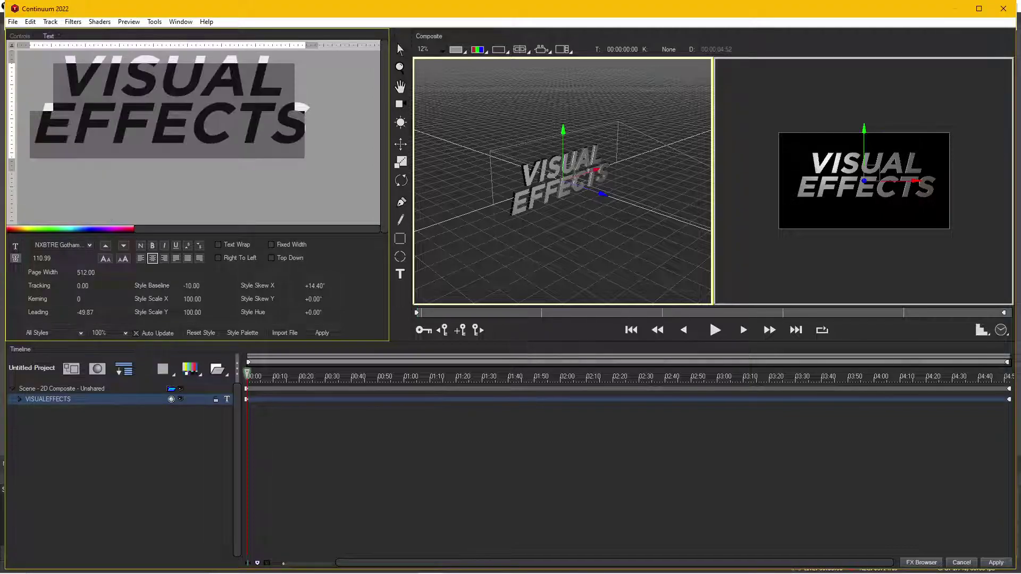
pyautogui.click(89, 245)
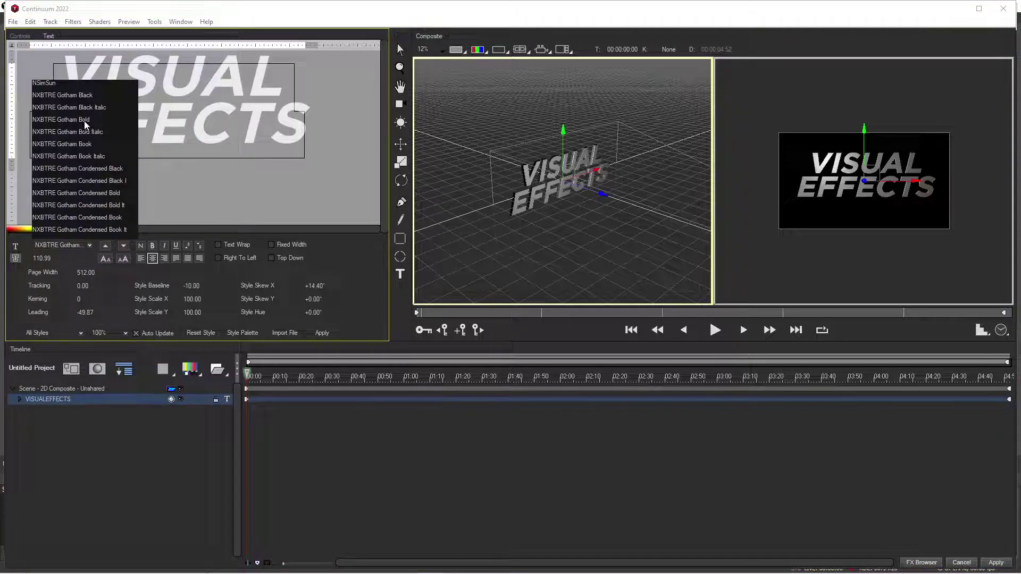
pyautogui.click(78, 133)
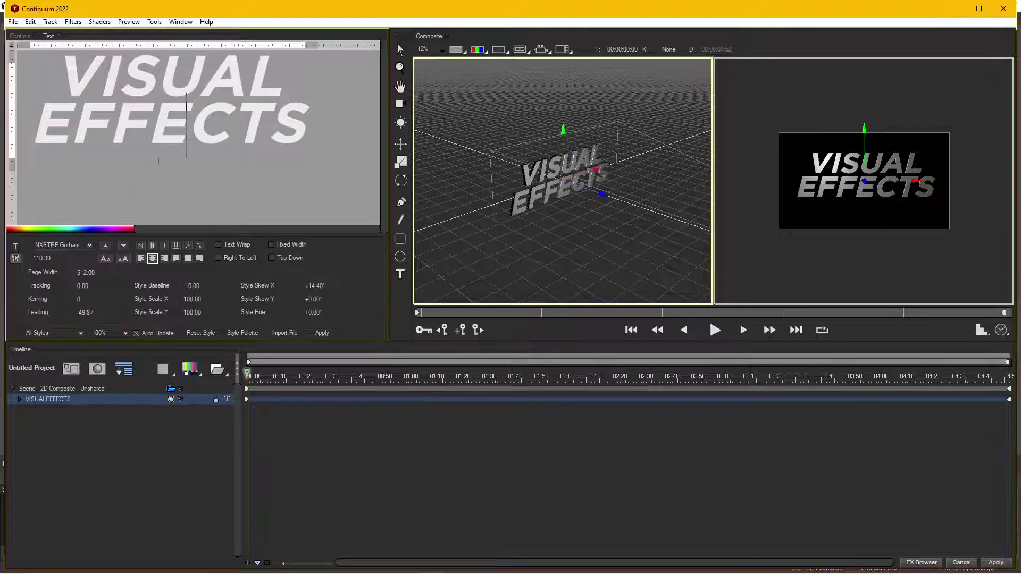
pyautogui.click(19, 399)
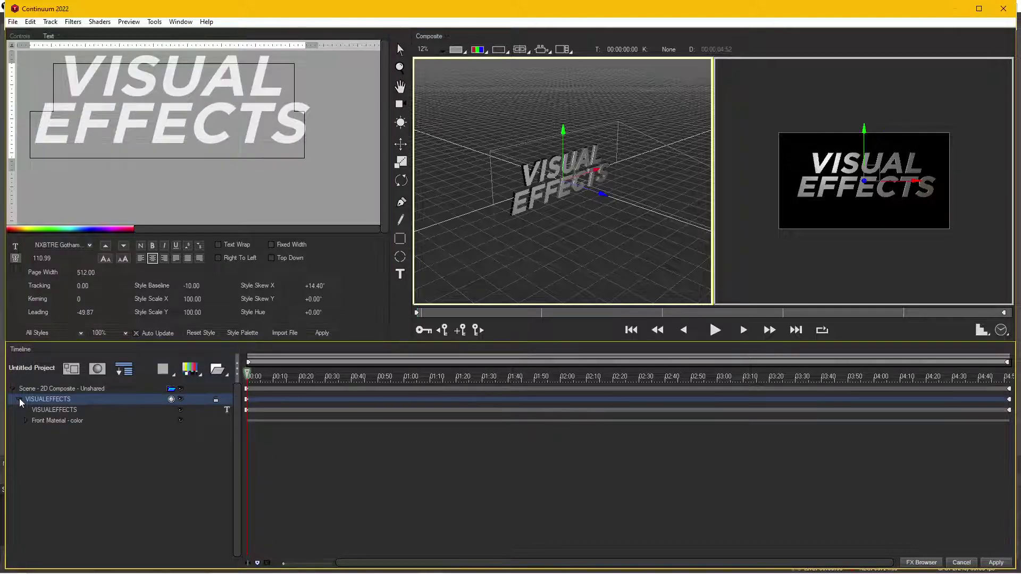
pyautogui.click(19, 398)
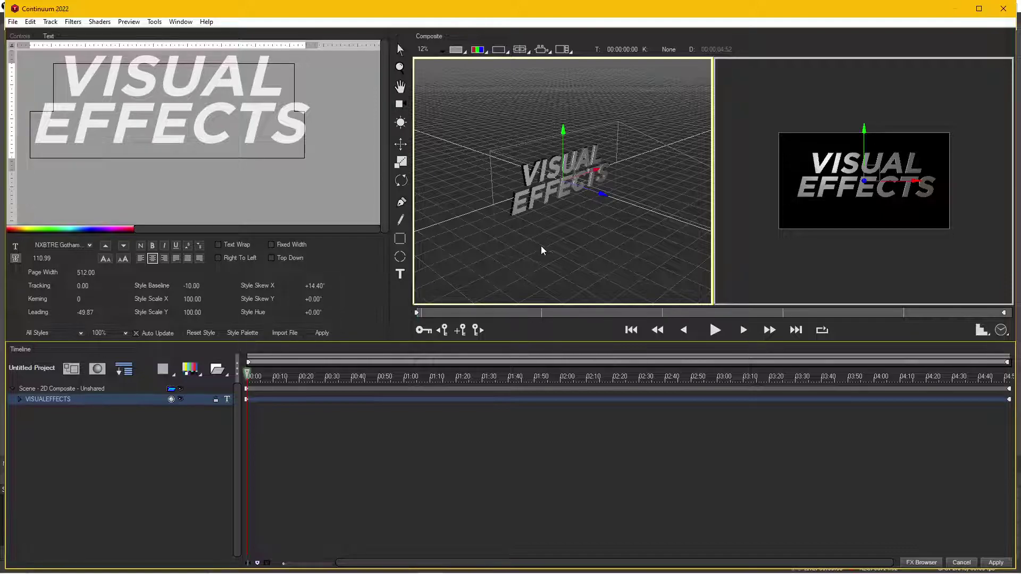
# Zoom the Composite viewer to 50% and pan to frame the extruded 3D letters.
pyautogui.scroll(2, 538, 223)
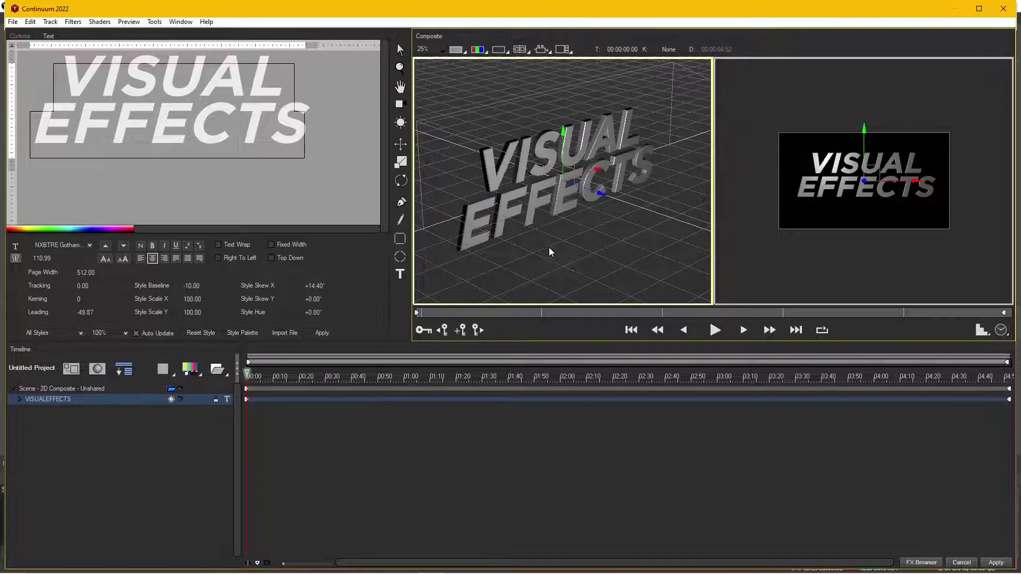
pyautogui.scroll(1, 531, 170)
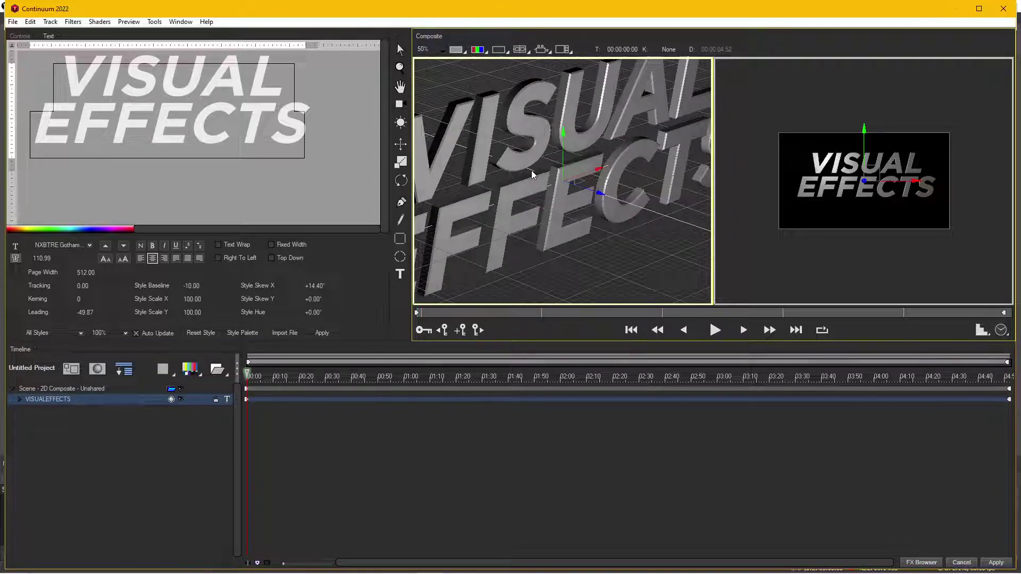
pyautogui.click(399, 86)
pyautogui.moveTo(479, 154)
pyautogui.mouseDown()
pyautogui.moveTo(544, 184)
pyautogui.moveTo(520, 167)
pyautogui.moveTo(572, 164)
pyautogui.moveTo(589, 177)
pyautogui.moveTo(567, 164)
pyautogui.moveTo(513, 201)
pyautogui.moveTo(544, 204)
pyautogui.mouseUp()
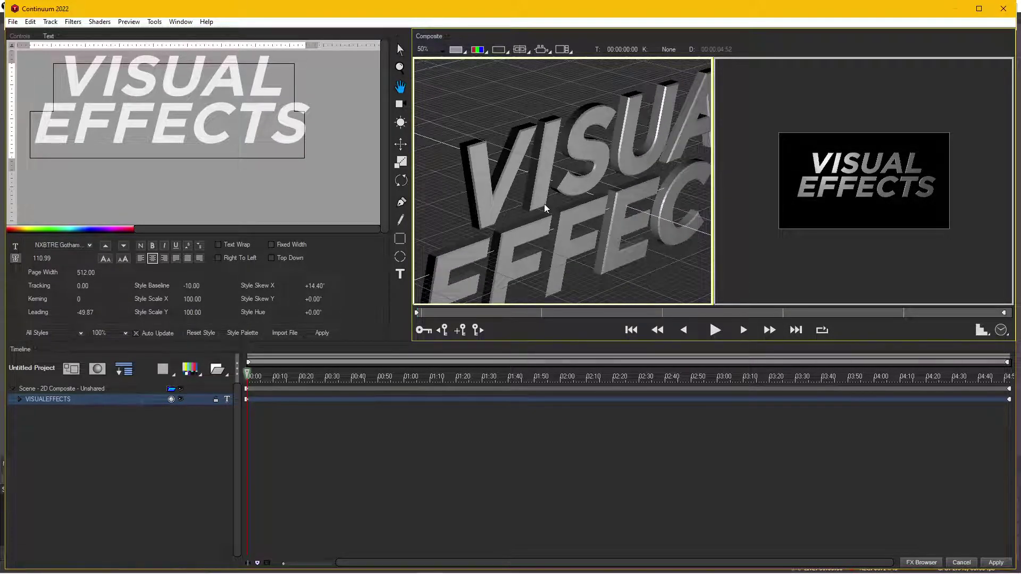
pyautogui.click(185, 123)
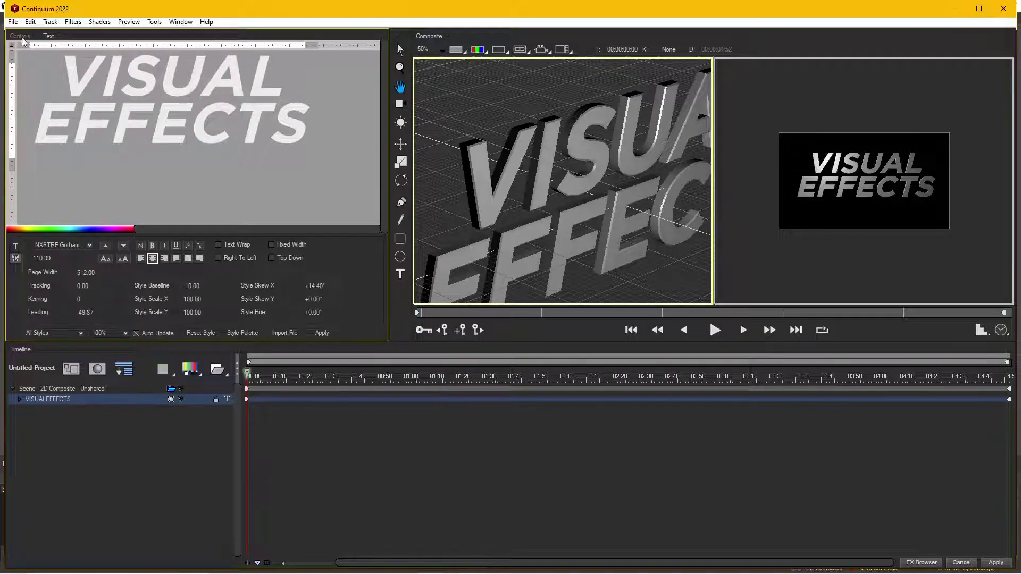
# Convert the scene from 2D Composite to 3D Render.
pyautogui.click(19, 399)
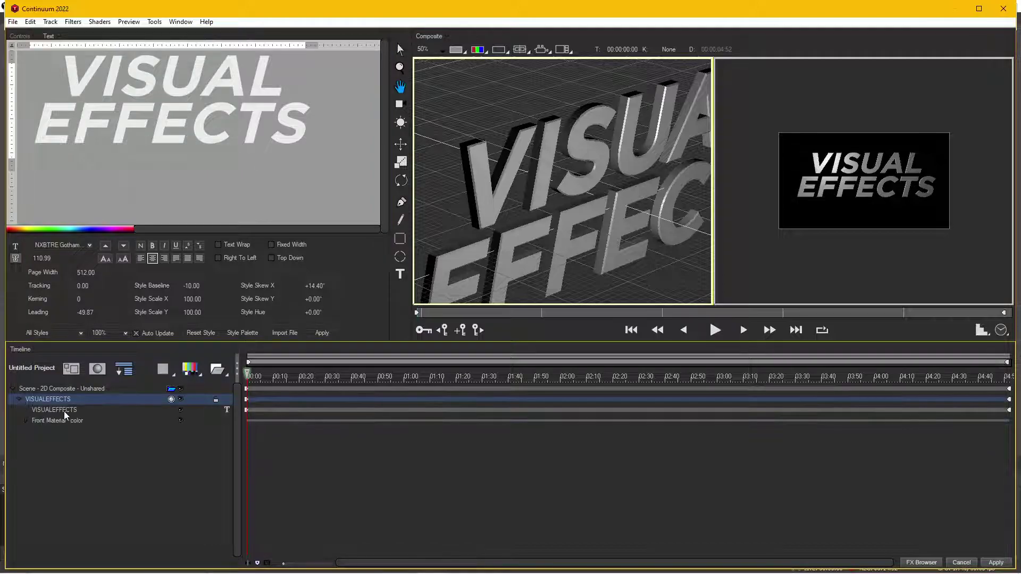
pyautogui.click(63, 411)
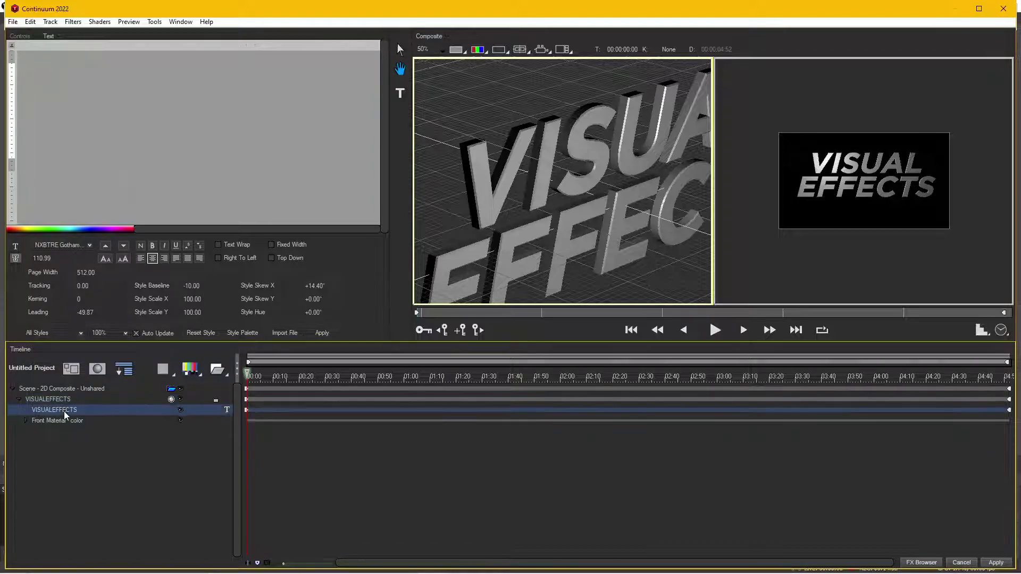
pyautogui.click(19, 36)
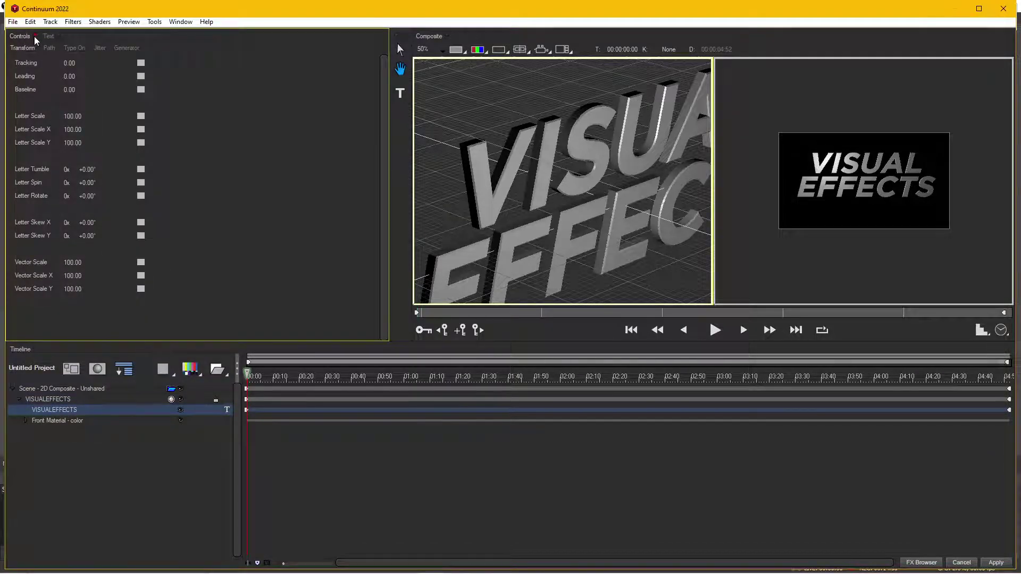
pyautogui.click(48, 36)
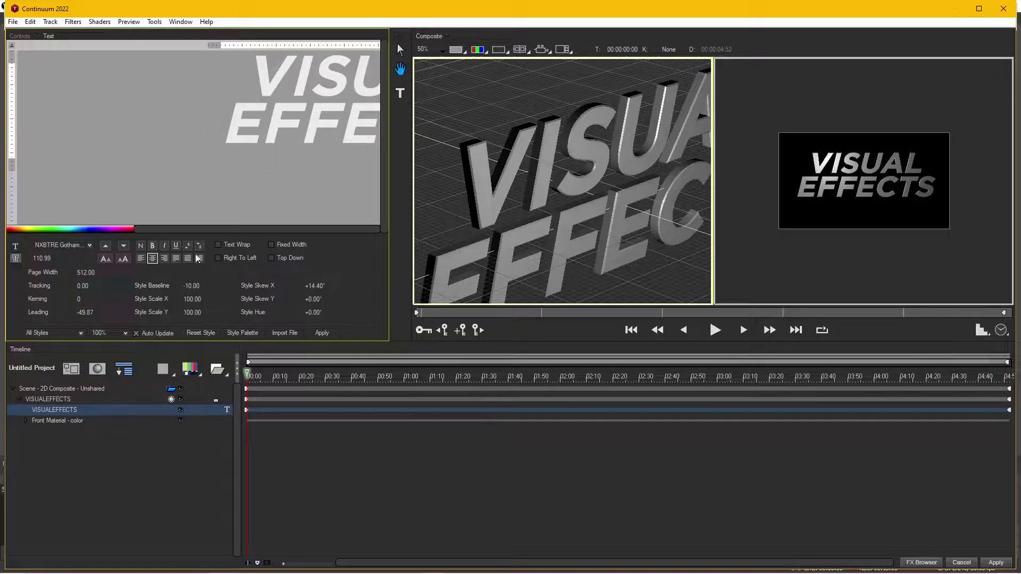
pyautogui.click(40, 389)
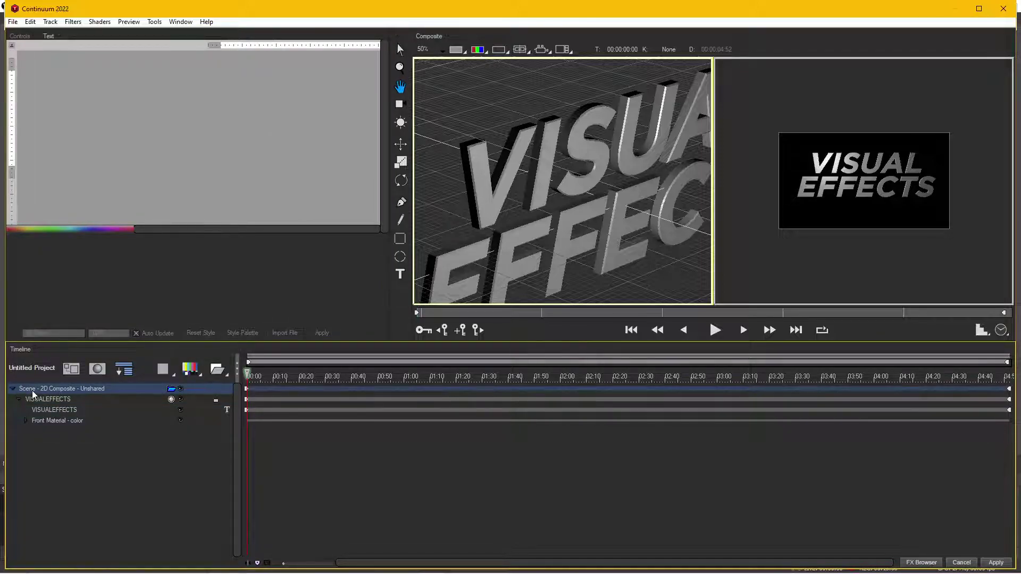
pyautogui.rightClick(72, 391)
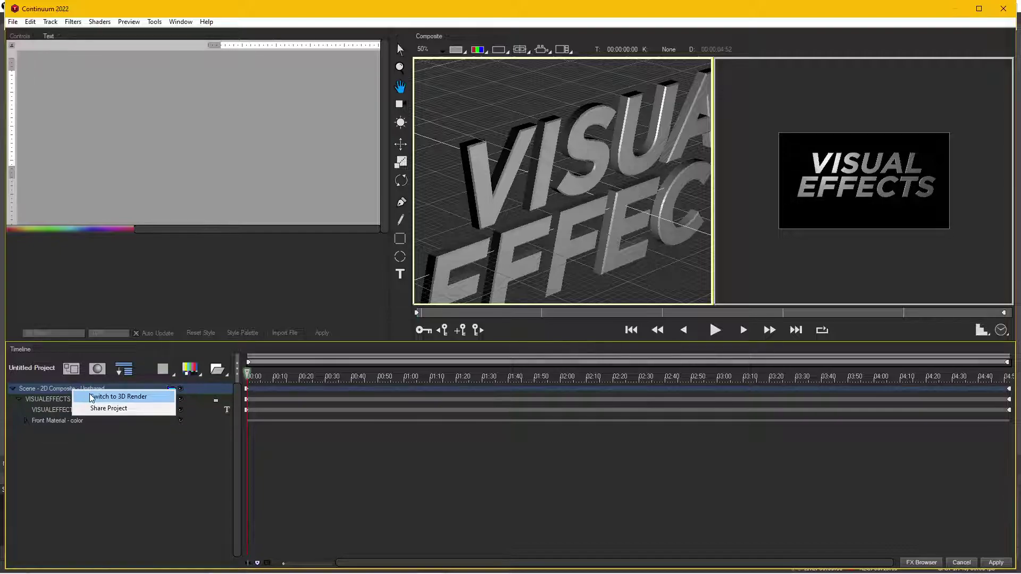
pyautogui.click(89, 394)
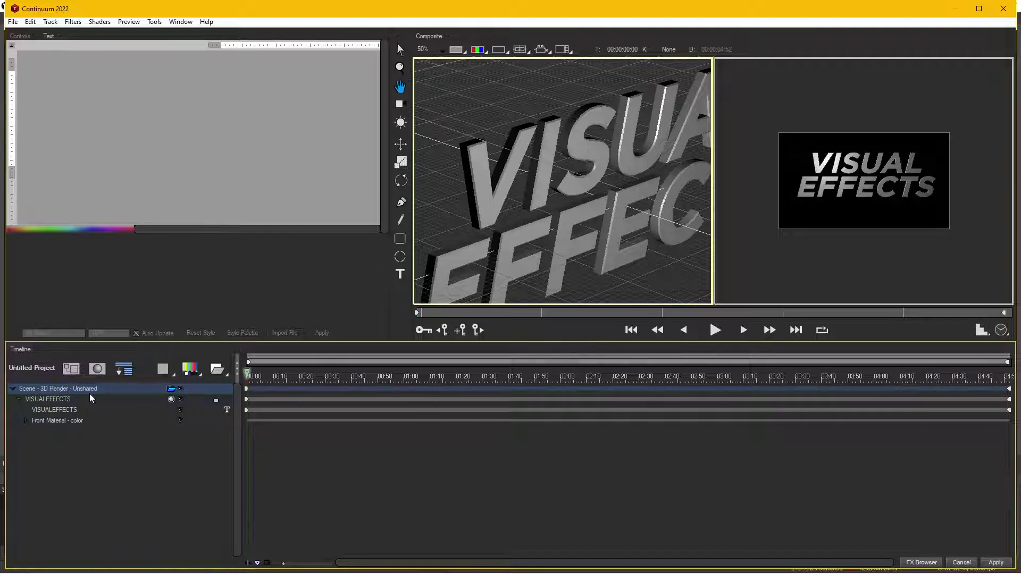
# Select all the VISUALEFFECTS layer's text and bring up its position parameters.
pyautogui.click(52, 399)
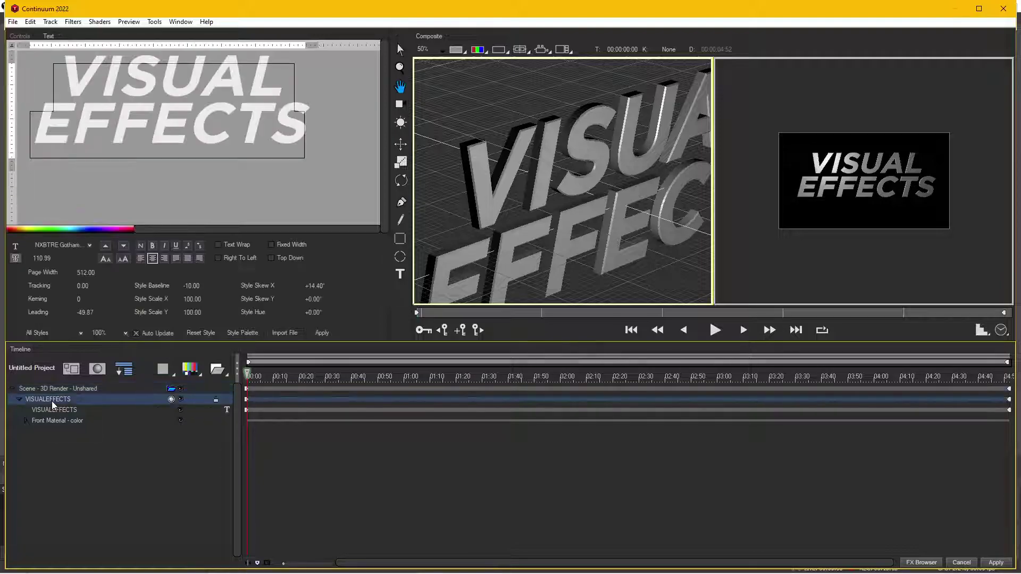
pyautogui.click(179, 135)
pyautogui.hotkey('ctrl', 'a')
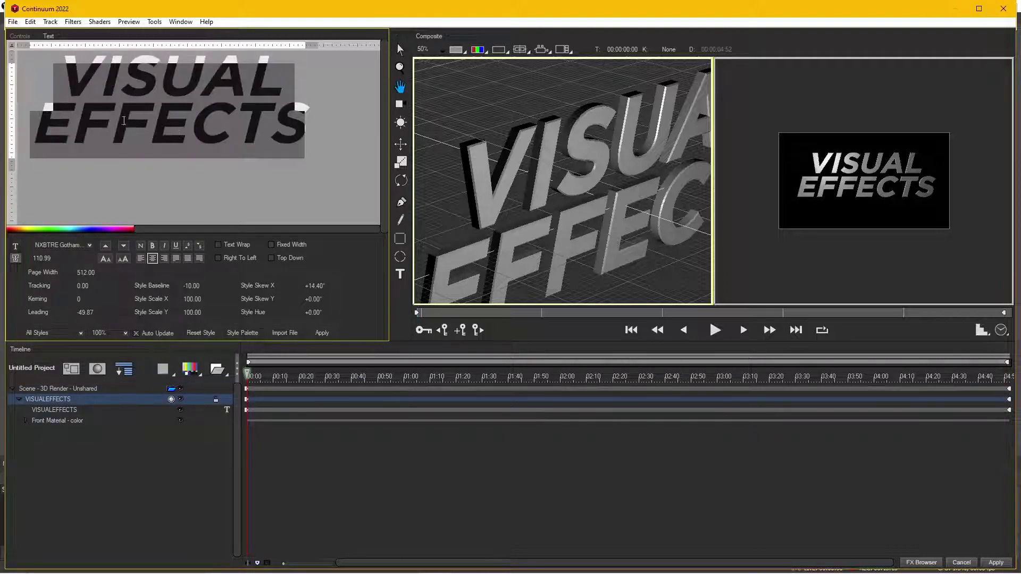
pyautogui.click(19, 36)
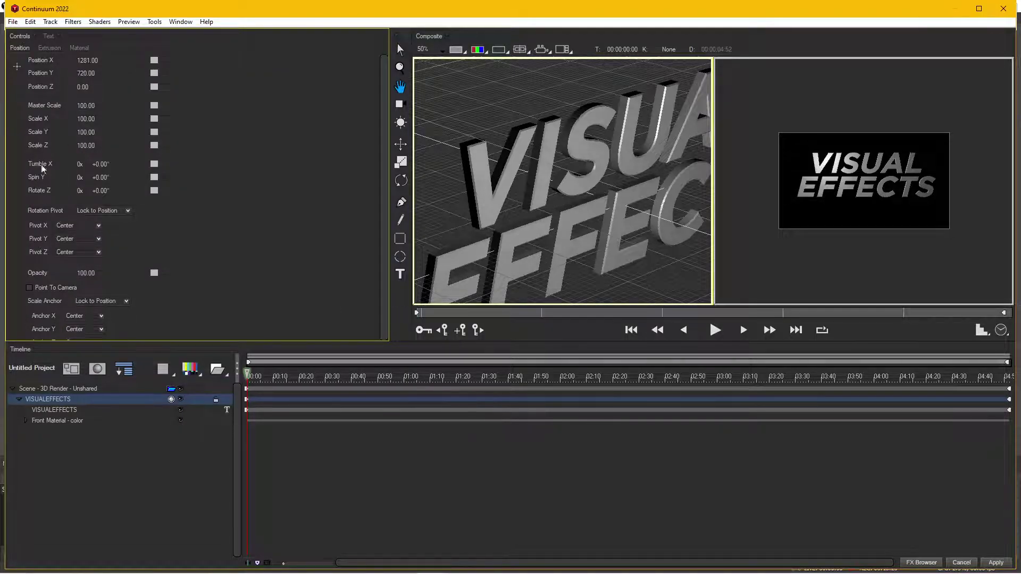
# Deepen the title's Extrusion, settle it at 8.70, and inspect the VIS letters up close.
pyautogui.click(50, 48)
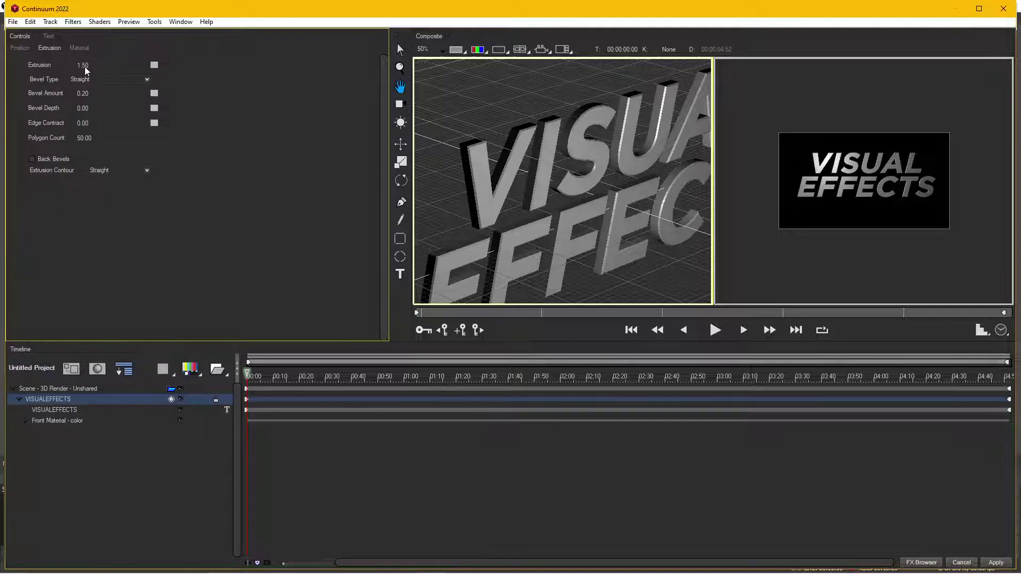
pyautogui.moveTo(84, 66); pyautogui.dragTo(97, 73)
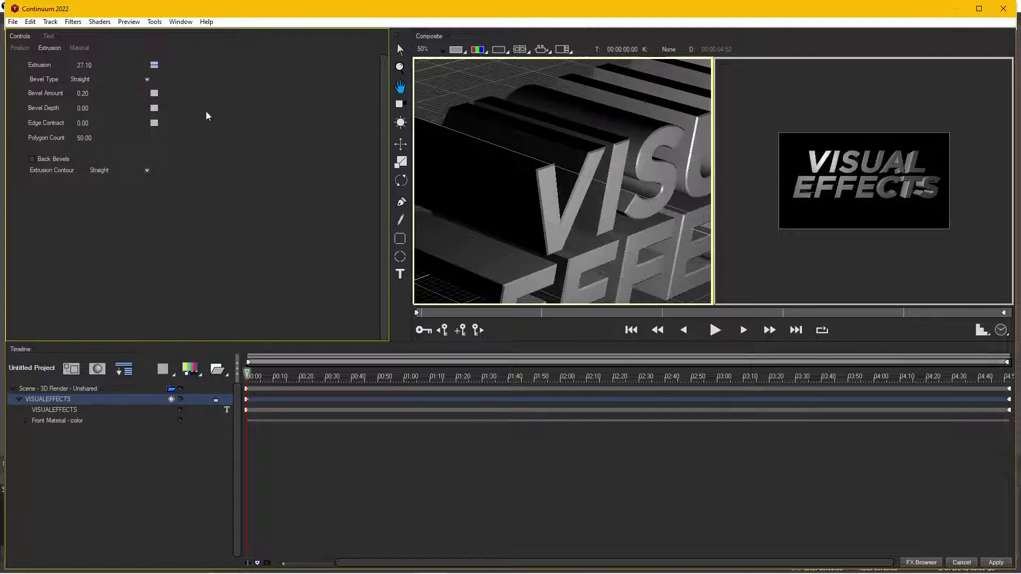
pyautogui.scroll(-1, 528, 186)
pyautogui.scroll(-1, 544, 165)
pyautogui.scroll(1, 543, 165)
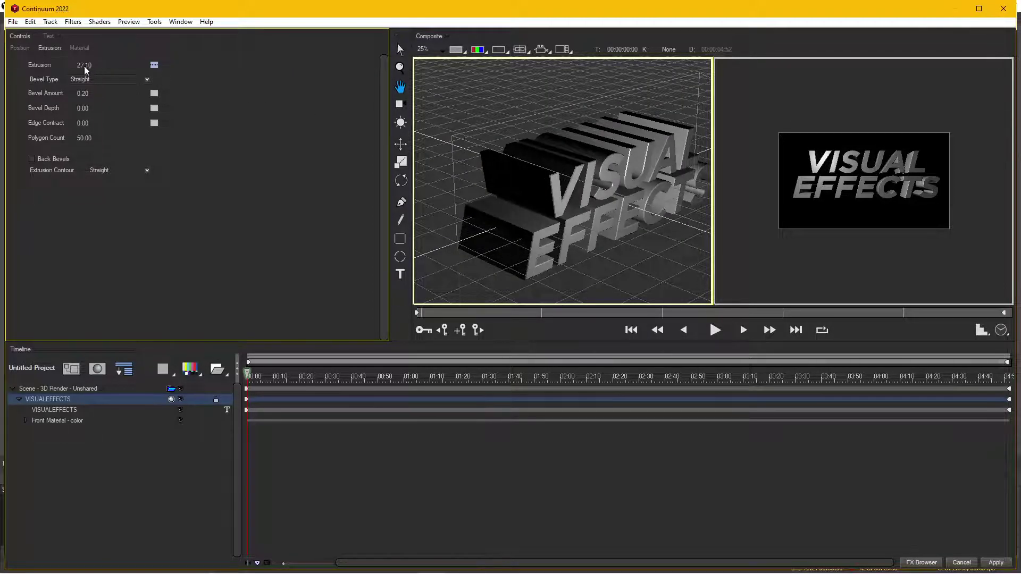
pyautogui.moveTo(84, 65); pyautogui.dragTo(71, 68)
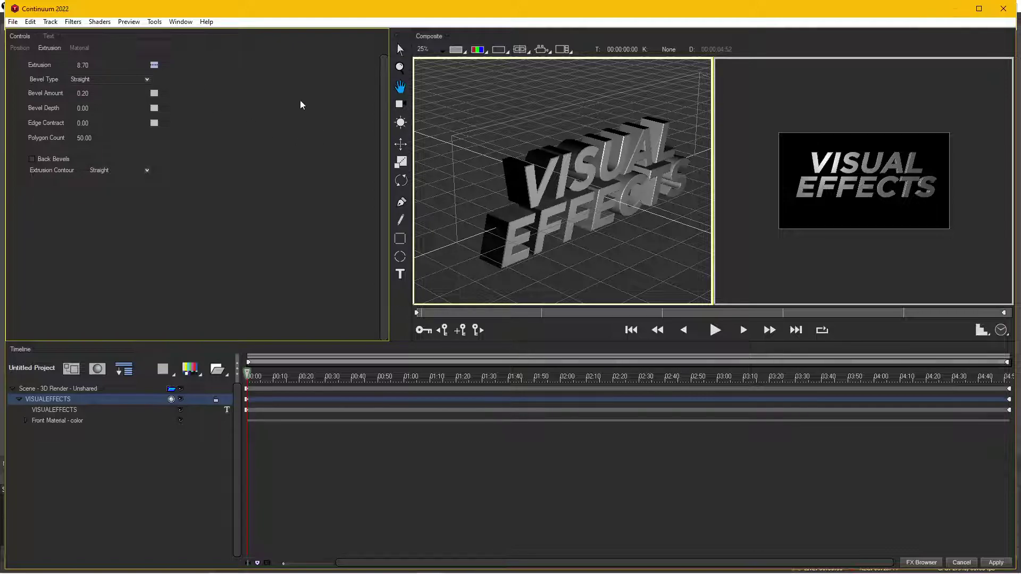
pyautogui.scroll(3, 618, 185)
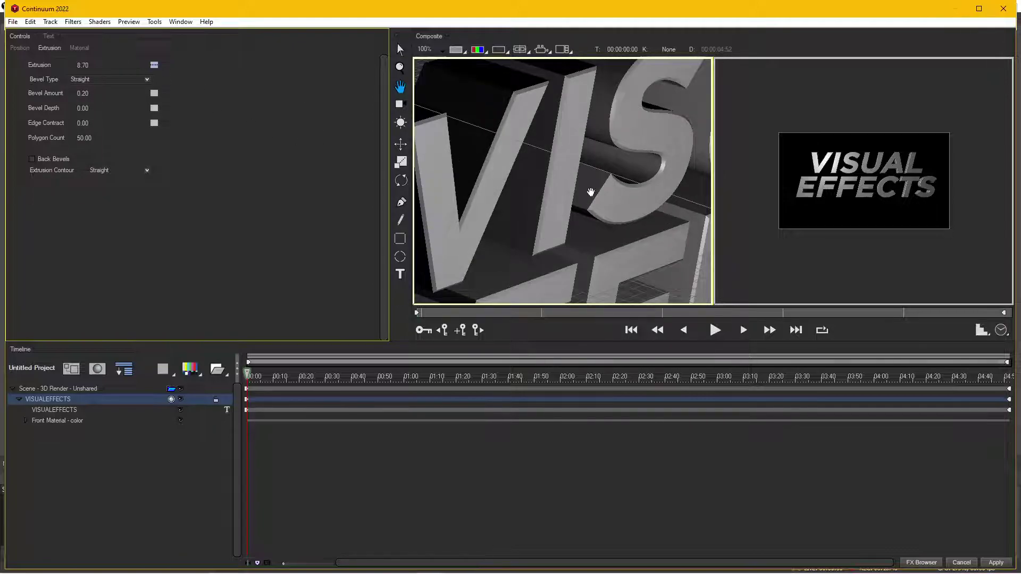
pyautogui.moveTo(473, 136); pyautogui.dragTo(524, 177)
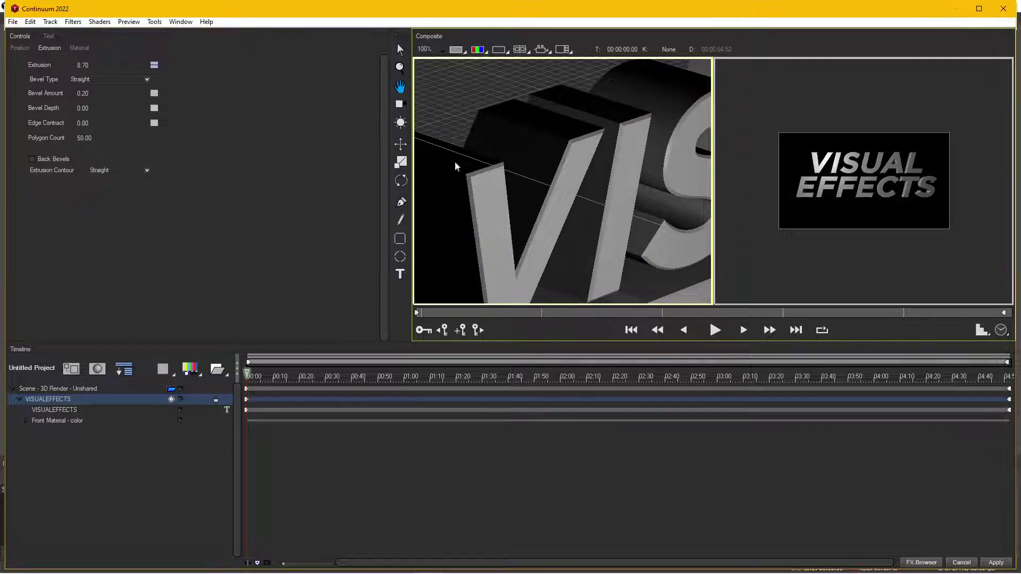
pyautogui.click(87, 79)
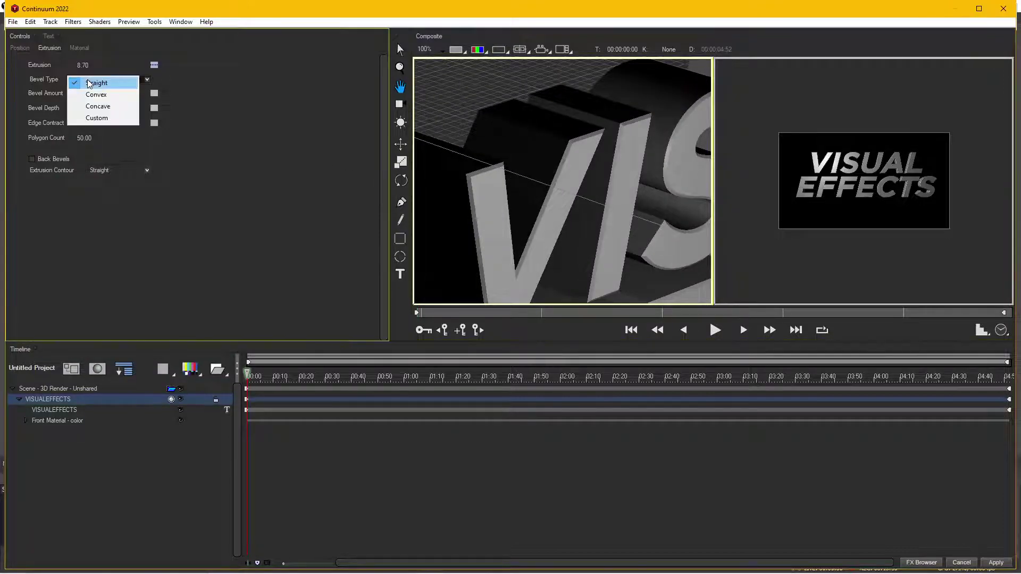
pyautogui.click(94, 92)
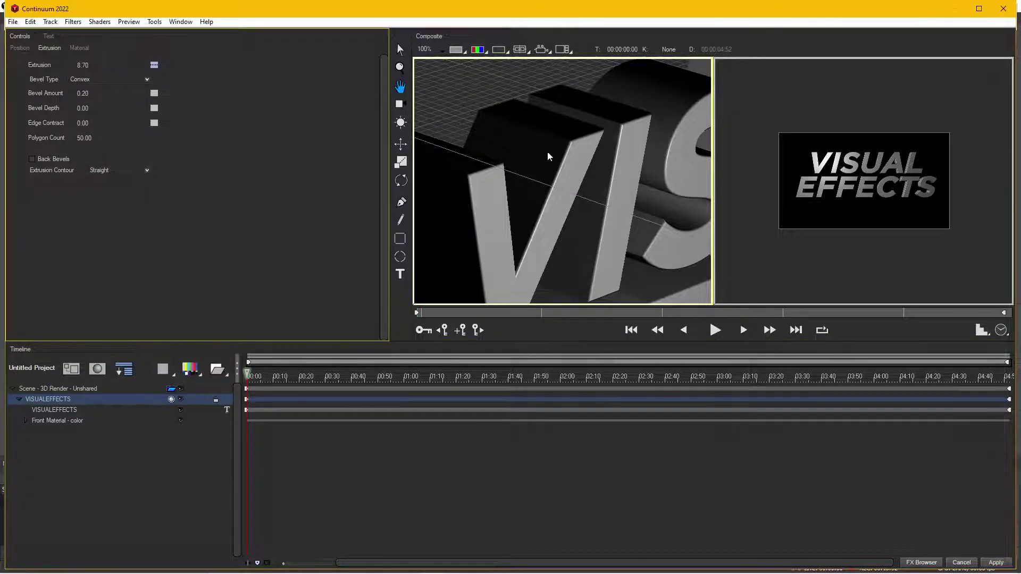
pyautogui.click(78, 80)
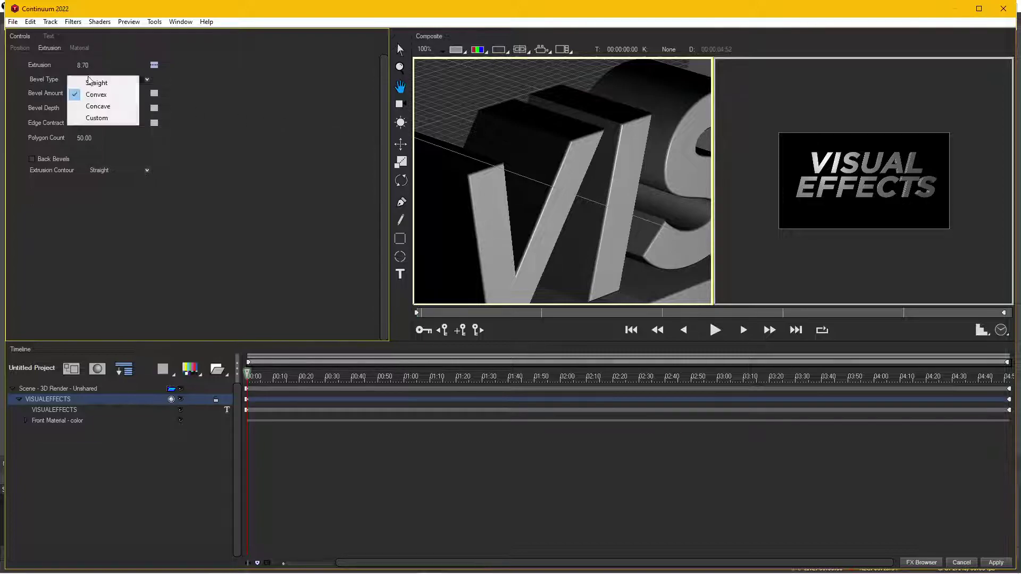
pyautogui.click(97, 105)
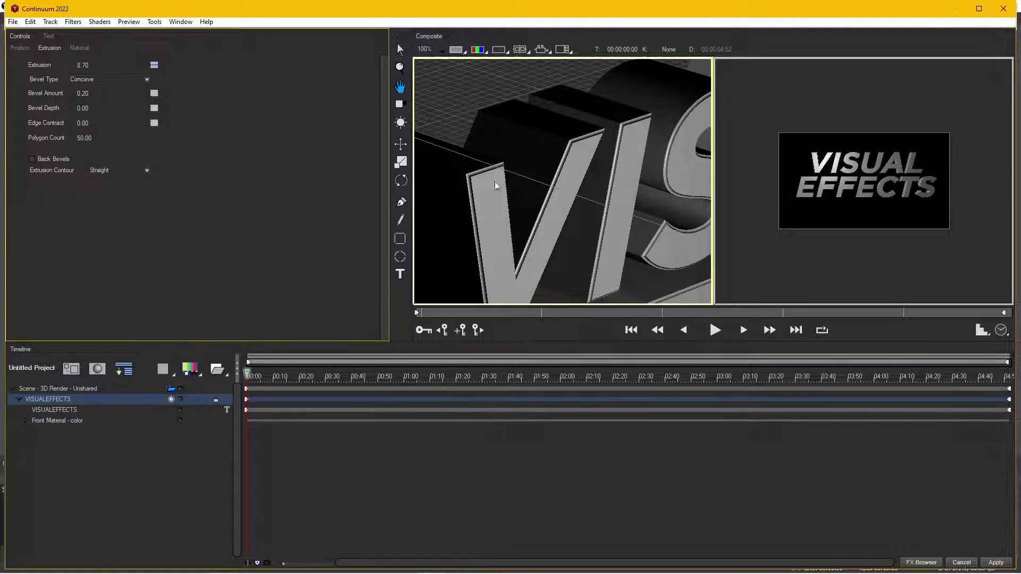
pyautogui.click(98, 82)
pyautogui.click(96, 84)
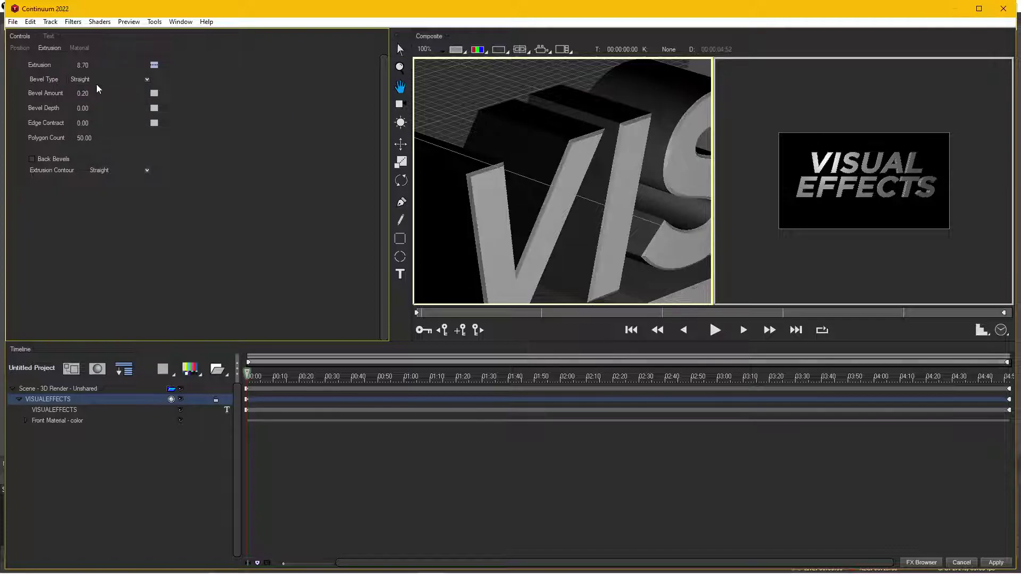
pyautogui.scroll(-1, 592, 227)
pyautogui.scroll(-1, 601, 227)
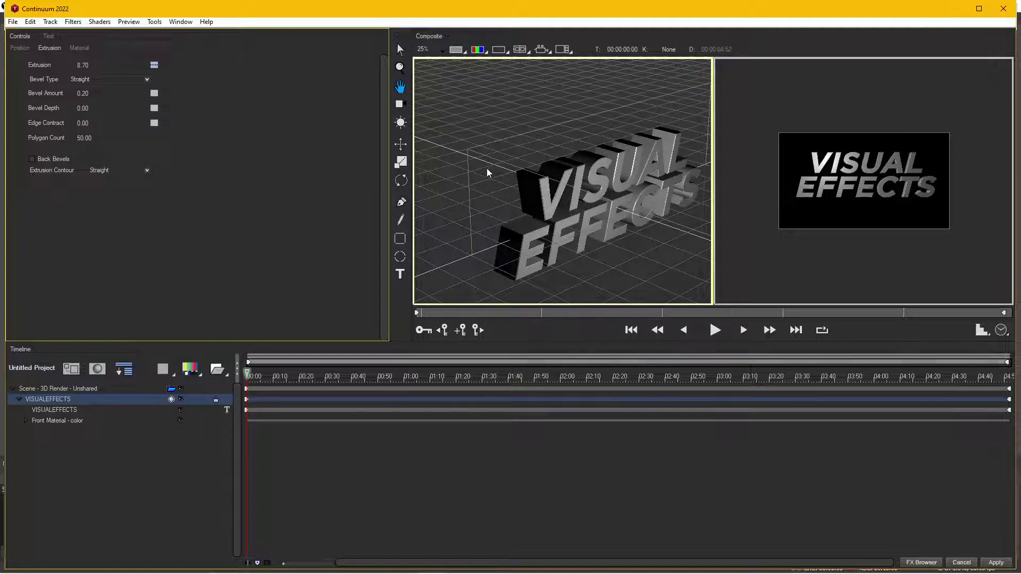
pyautogui.moveTo(566, 206); pyautogui.dragTo(534, 186)
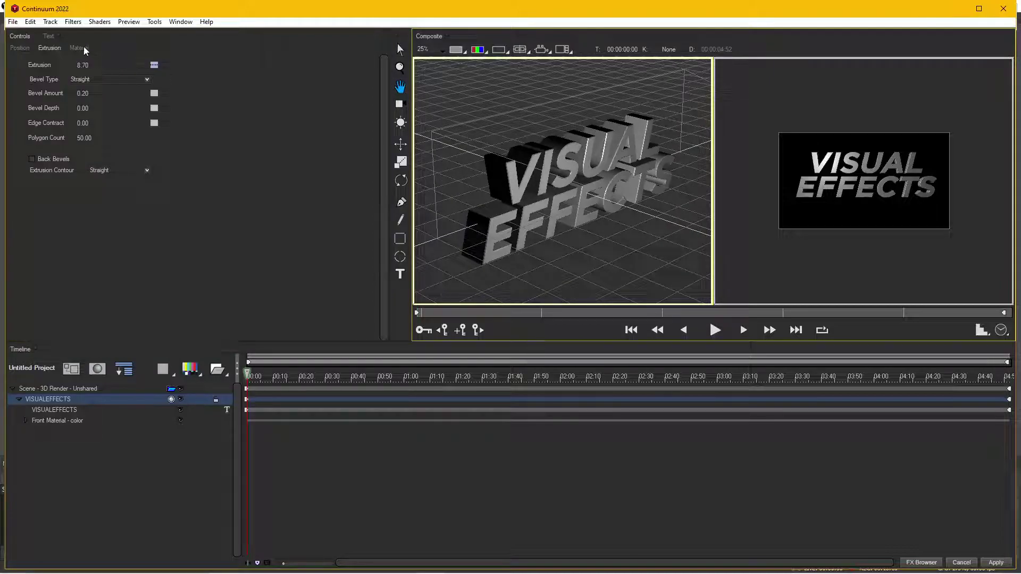
# Show the VISUALEFFECTS front material's color shader attributes: diffuse 153, opacity 100.
pyautogui.click(82, 49)
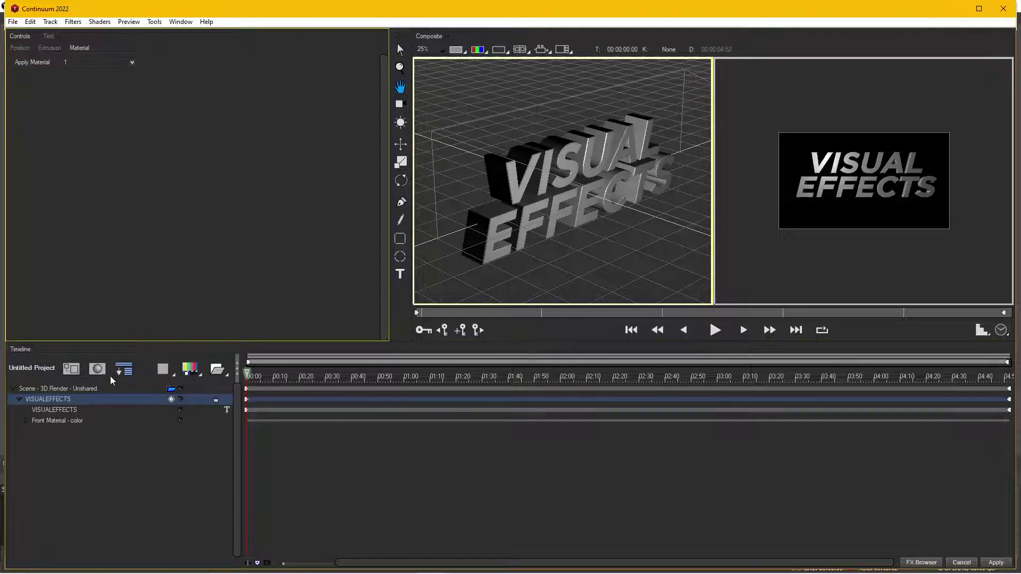
pyautogui.click(55, 420)
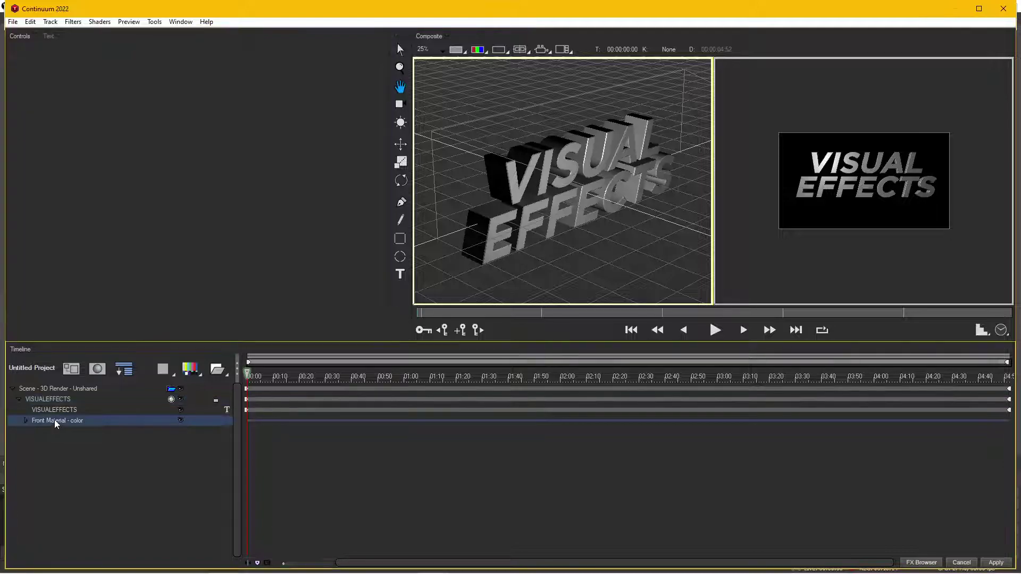
pyautogui.click(27, 421)
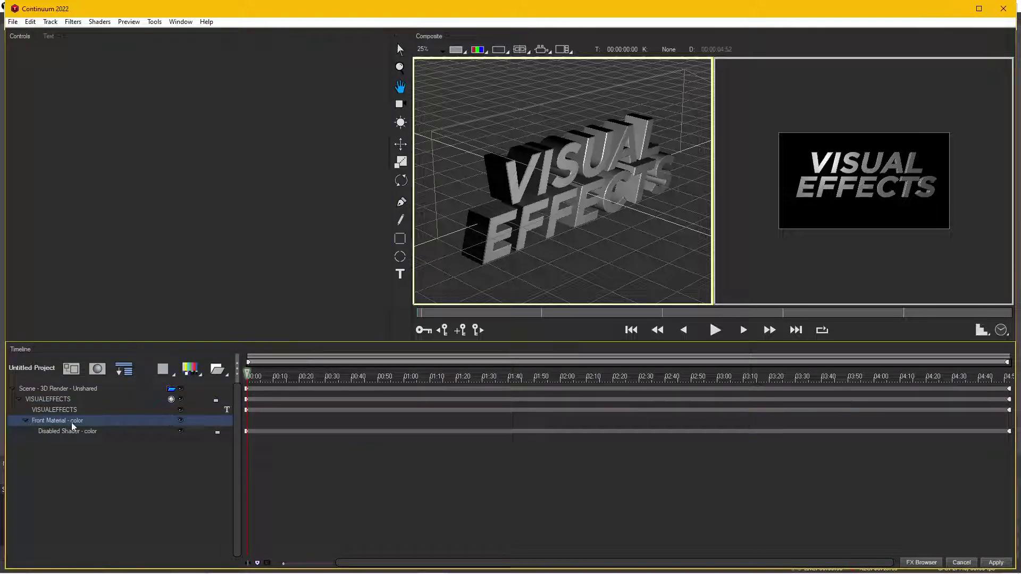
pyautogui.click(60, 433)
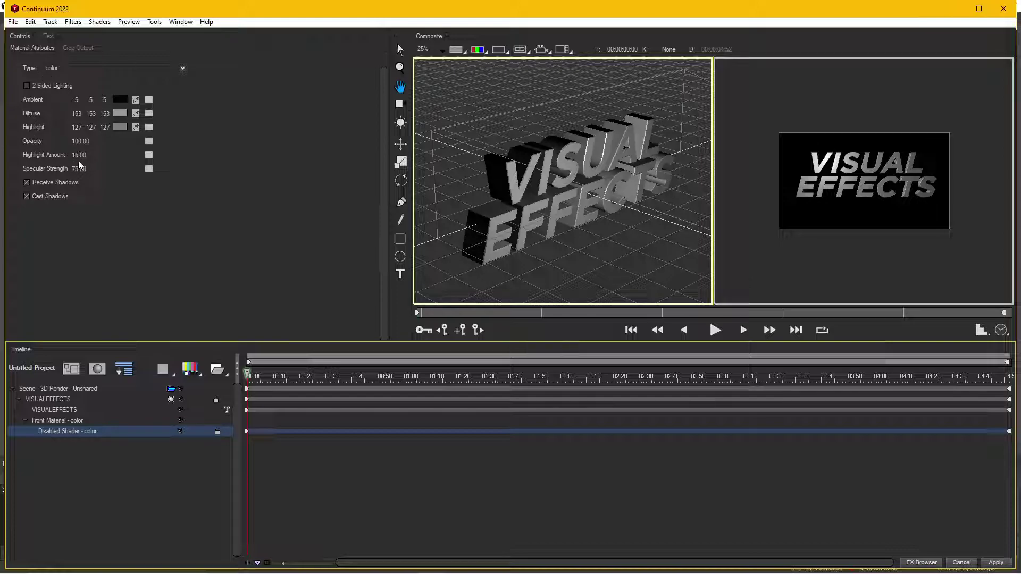
pyautogui.click(87, 68)
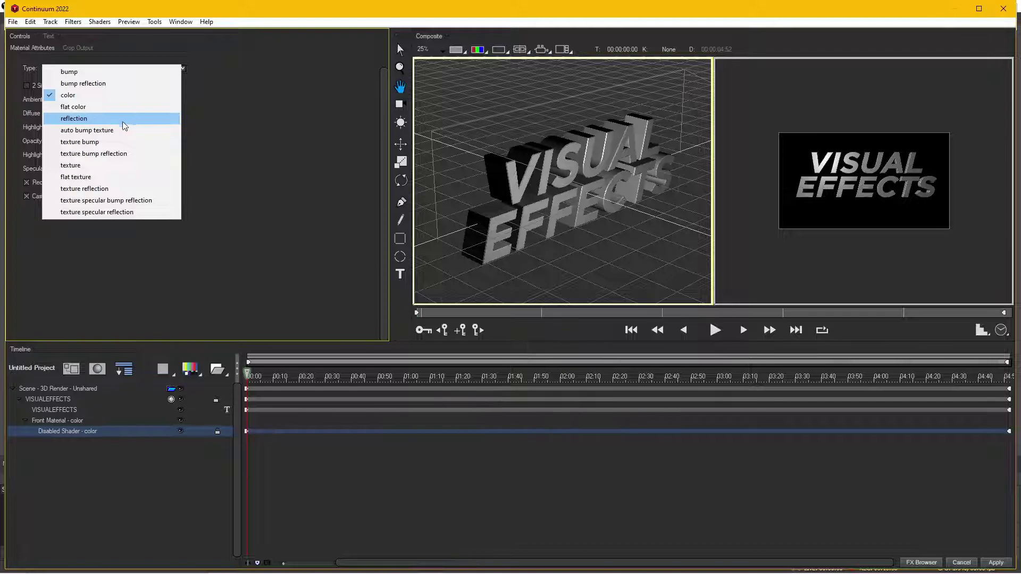
pyautogui.click(266, 167)
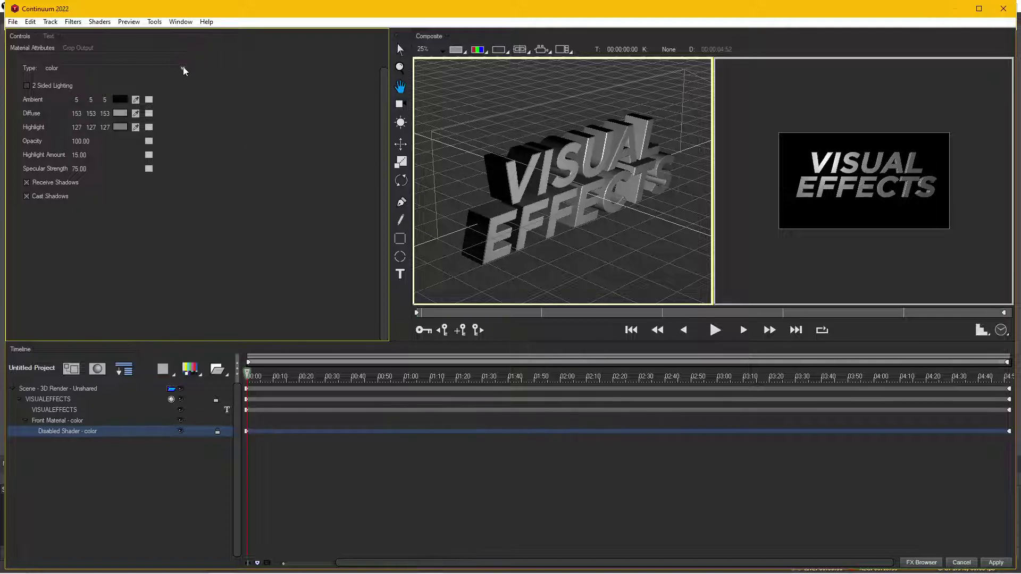
# Bring up the Material Styles presets with the Metallic Textures category showing.
pyautogui.click(180, 22)
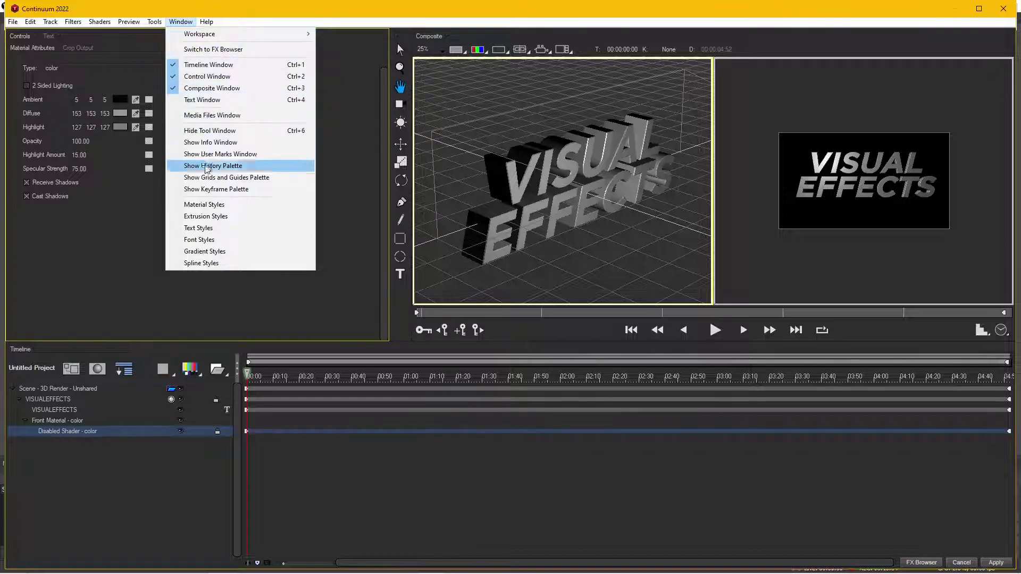
pyautogui.click(197, 206)
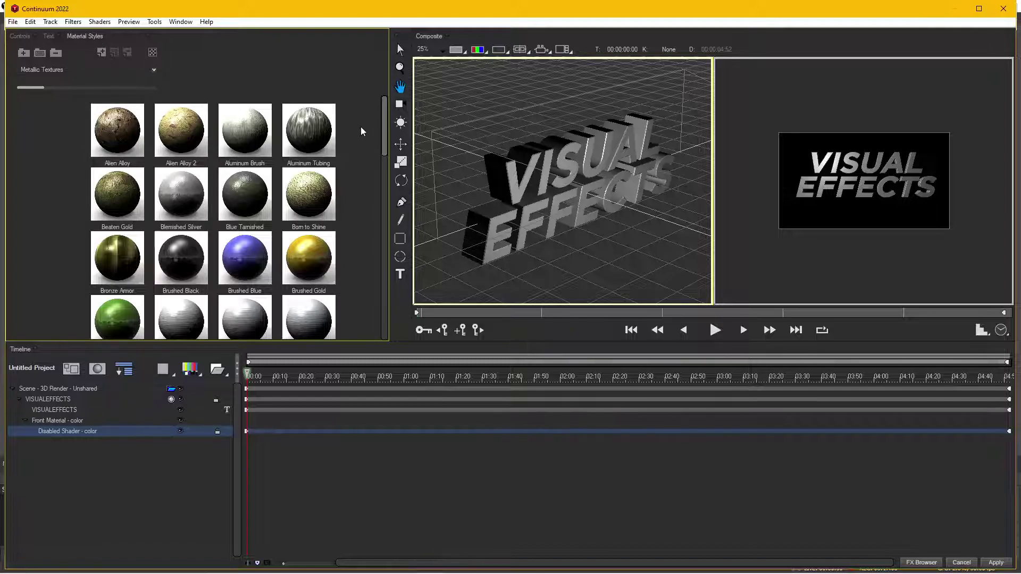
pyautogui.click(133, 72)
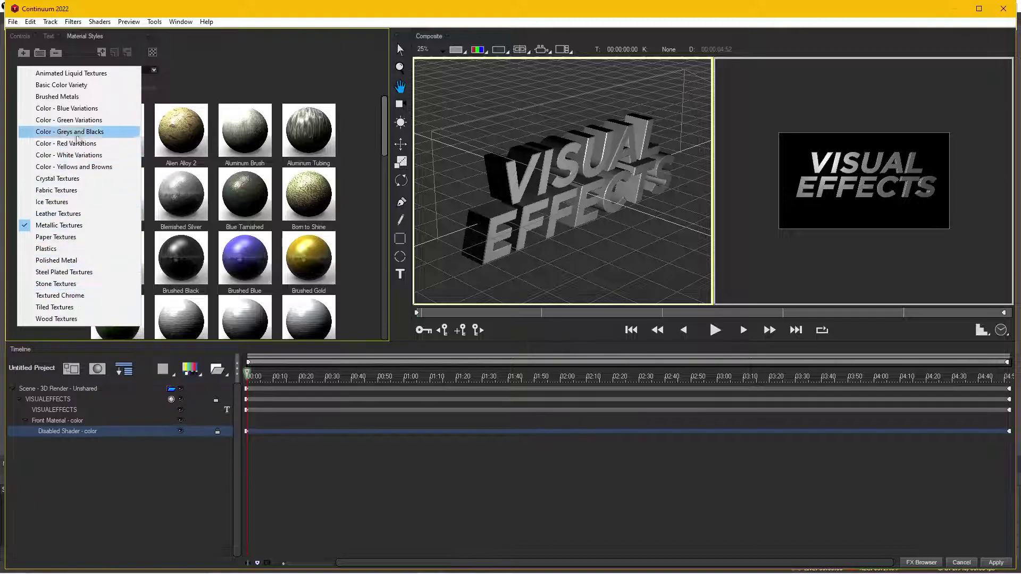
pyautogui.click(193, 70)
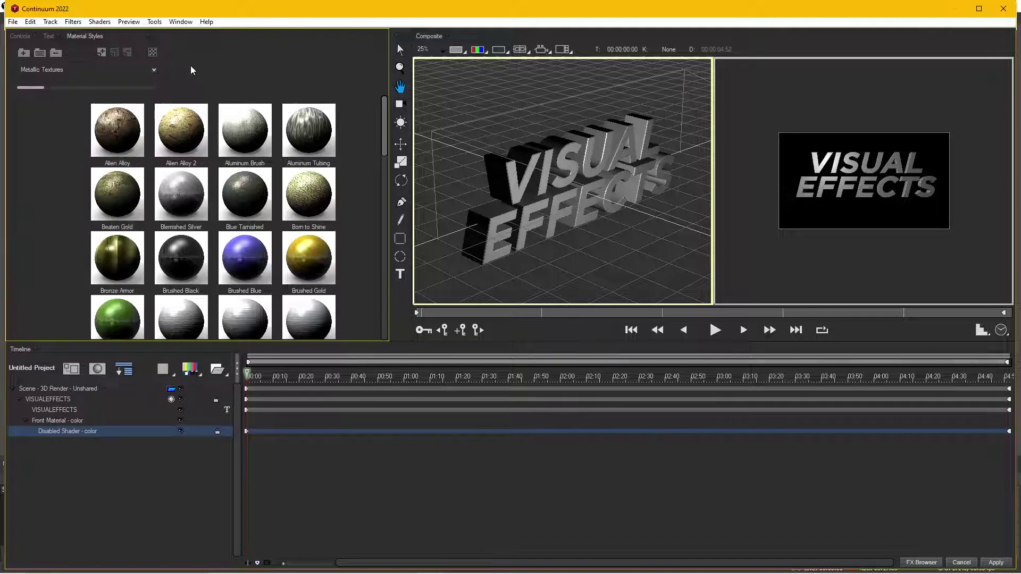
pyautogui.click(94, 72)
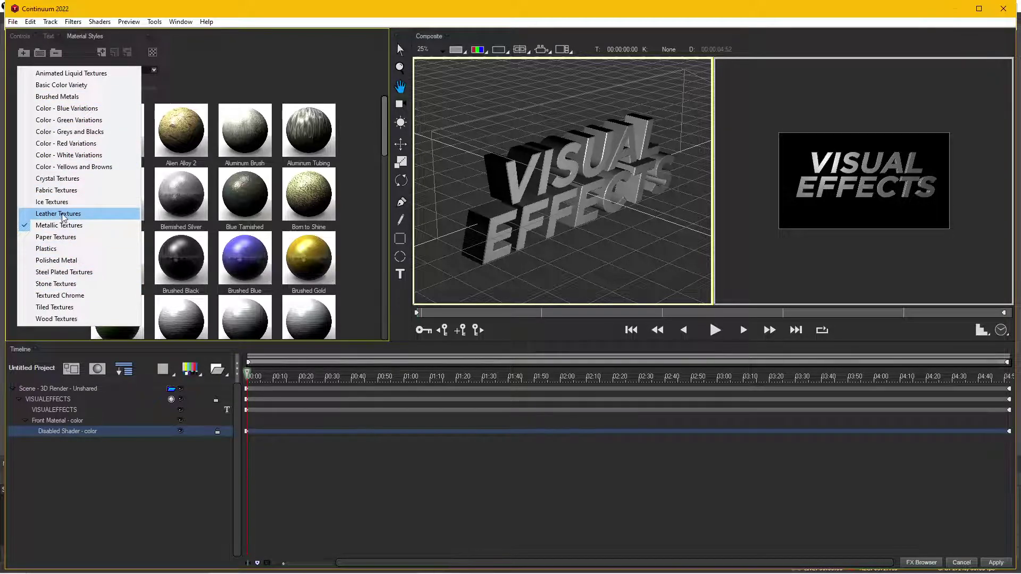
pyautogui.click(63, 227)
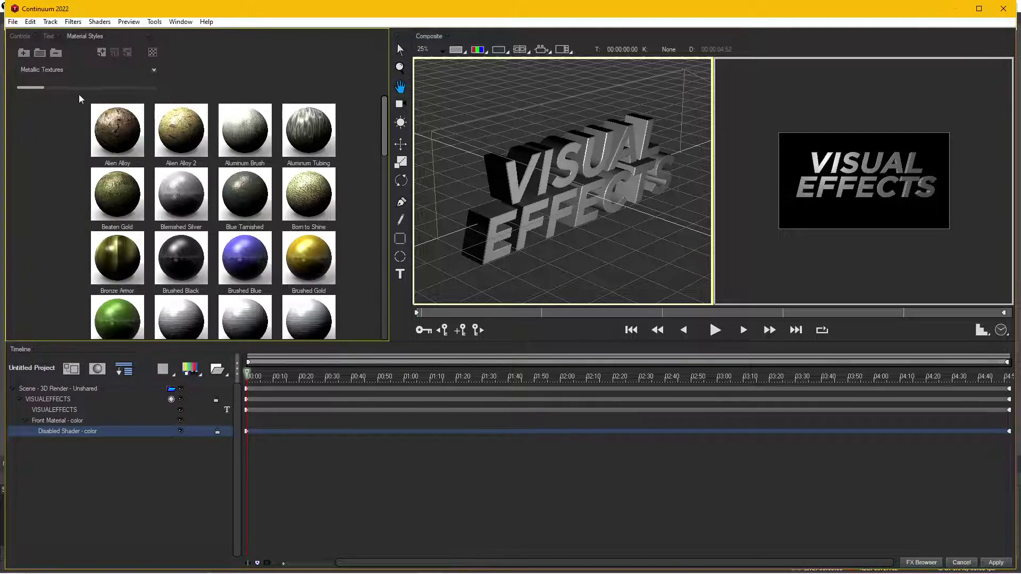
# Apply the Smooth Gold Bar metallic material to the VISUAL EFFECTS lettering.
pyautogui.moveTo(386, 138); pyautogui.dragTo(386, 158)
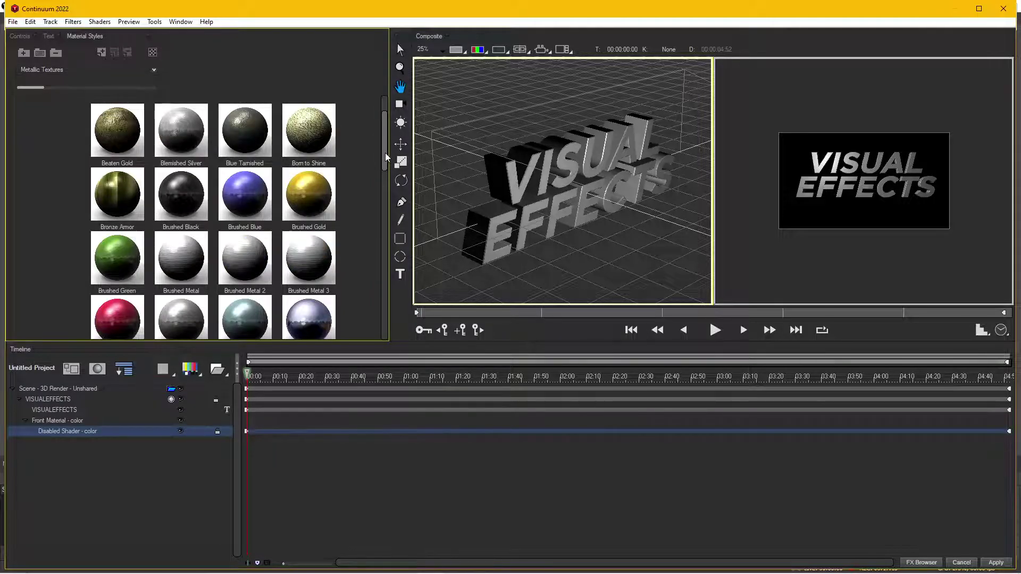
pyautogui.moveTo(386, 158); pyautogui.dragTo(378, 188)
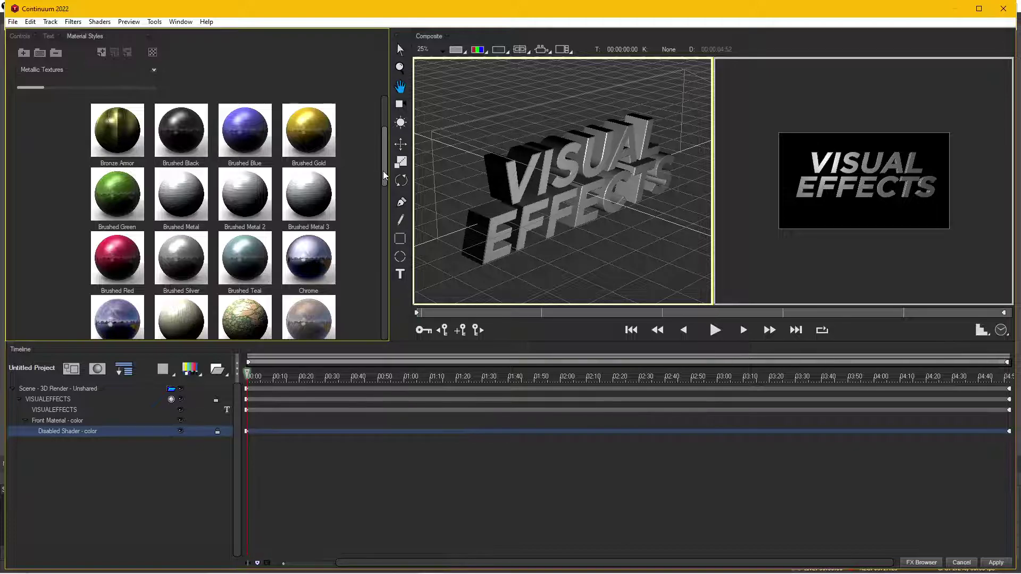
pyautogui.moveTo(386, 177); pyautogui.dragTo(388, 277)
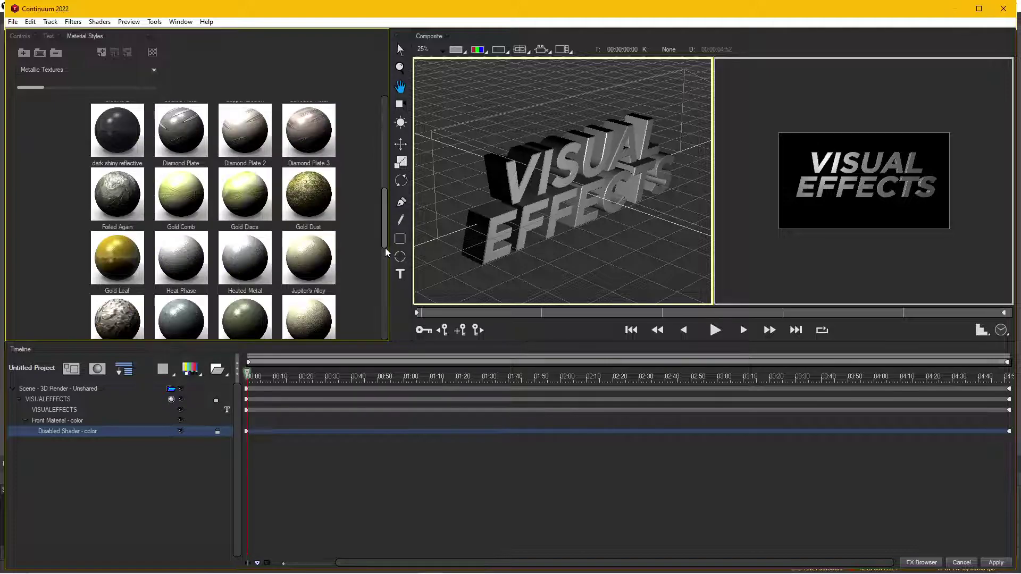
pyautogui.scroll(-3, 294, 267)
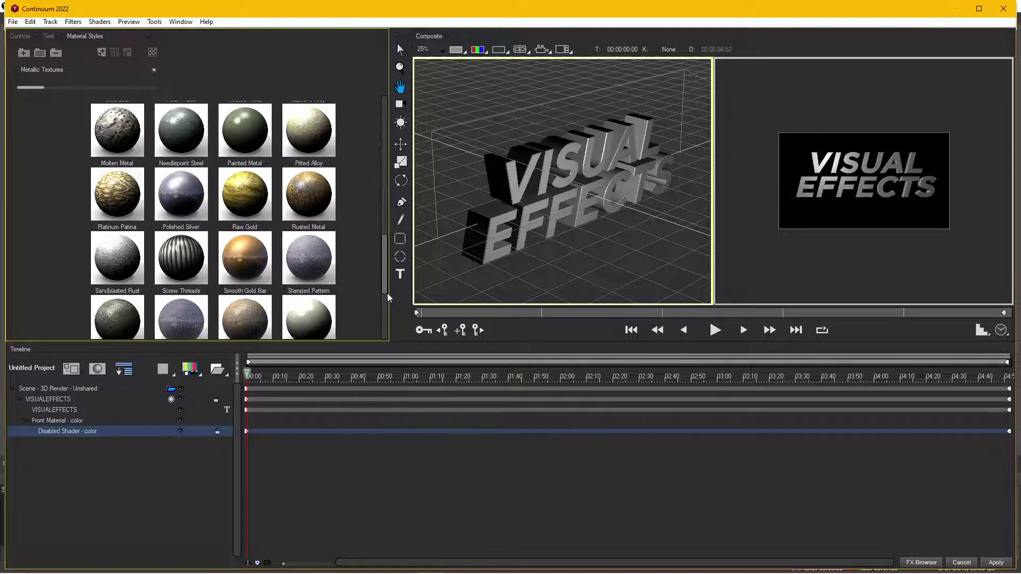
pyautogui.click(251, 200)
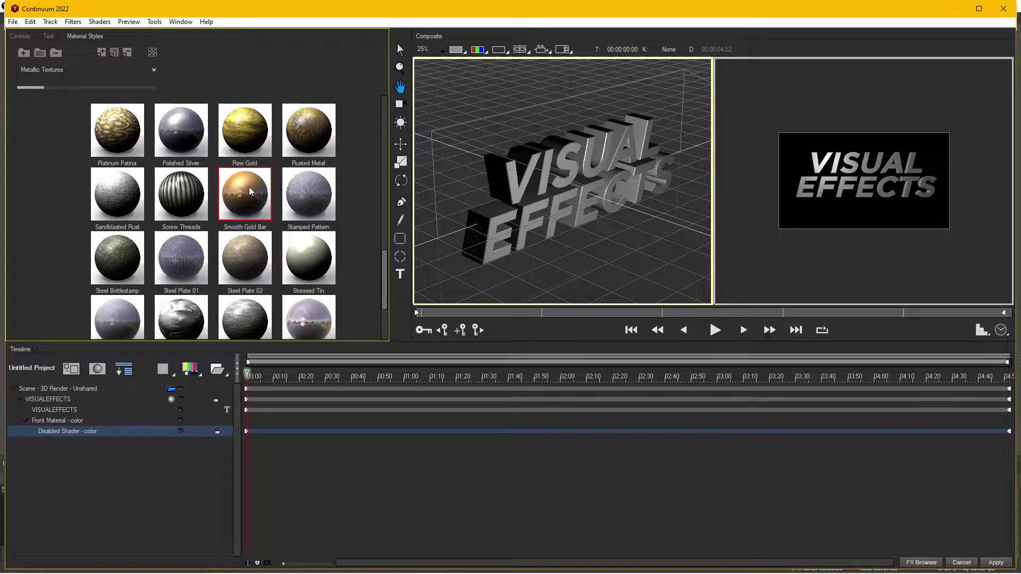
pyautogui.rightClick(248, 198)
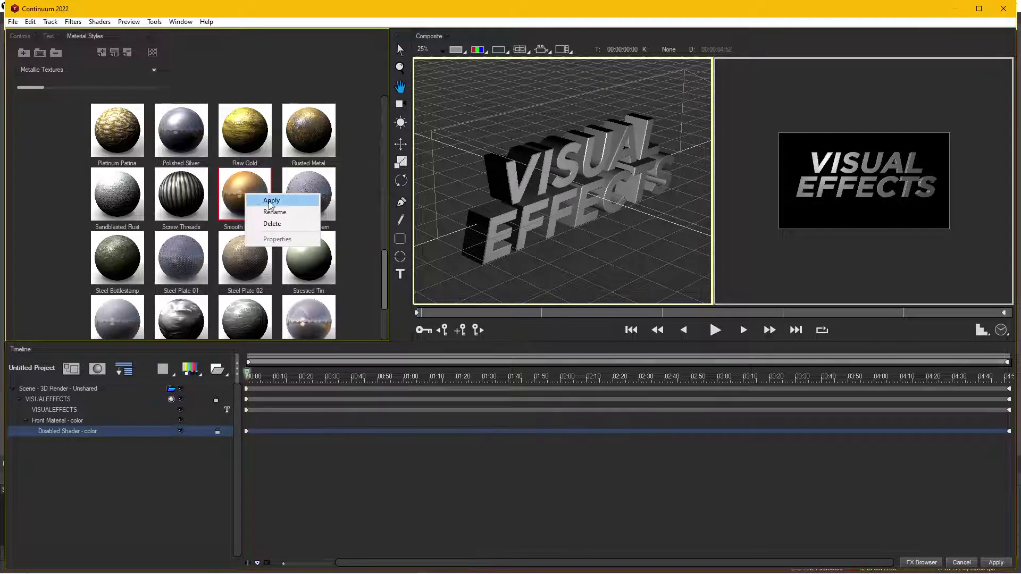
pyautogui.click(269, 201)
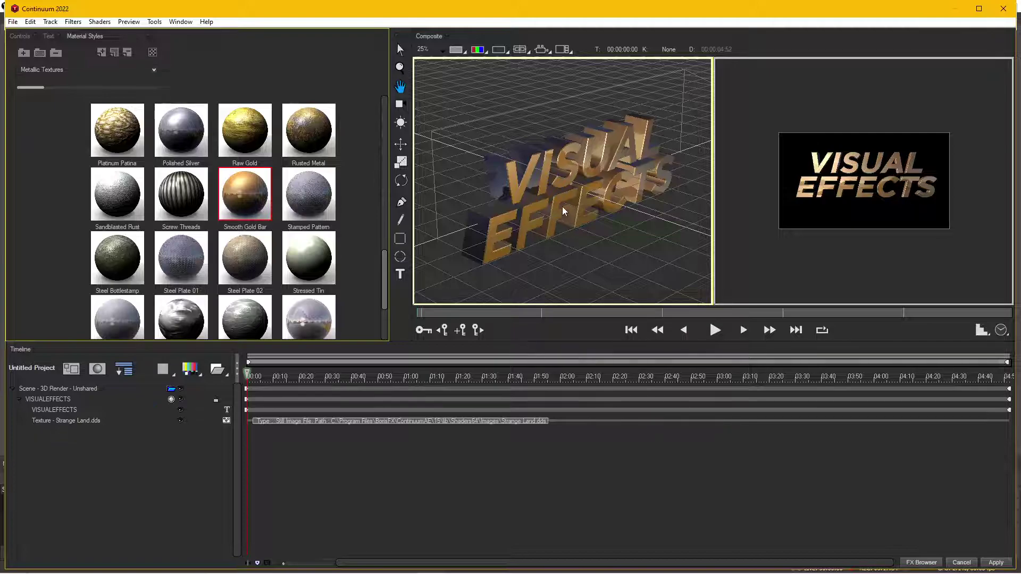
# Orbit and zoom the Composite view to inspect the gold 3D lettering.
pyautogui.scroll(1, 566, 180)
pyautogui.scroll(1, 566, 180)
pyautogui.scroll(-1, 565, 180)
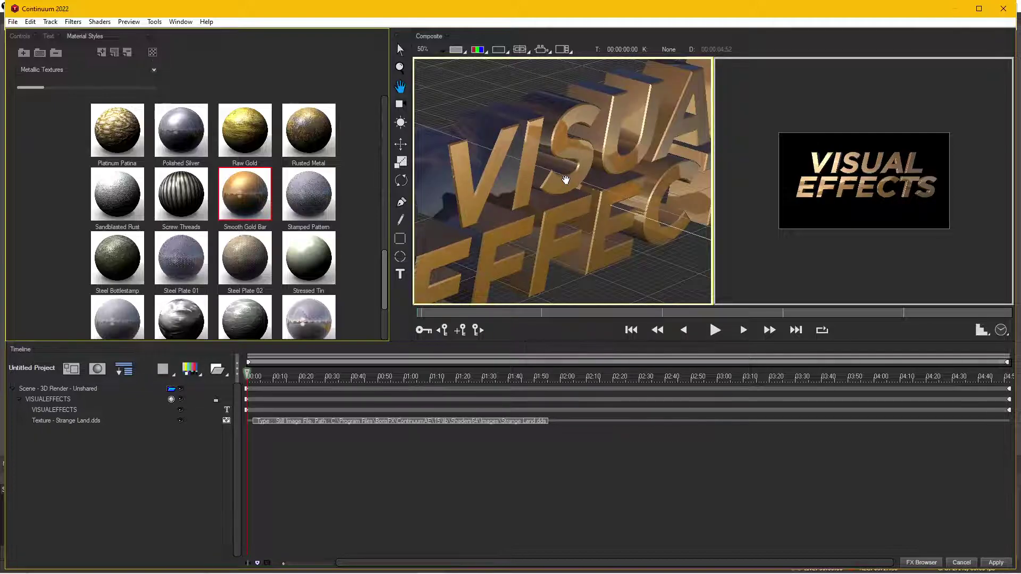
pyautogui.scroll(-1, 566, 179)
pyautogui.scroll(1, 565, 180)
pyautogui.scroll(-1, 566, 180)
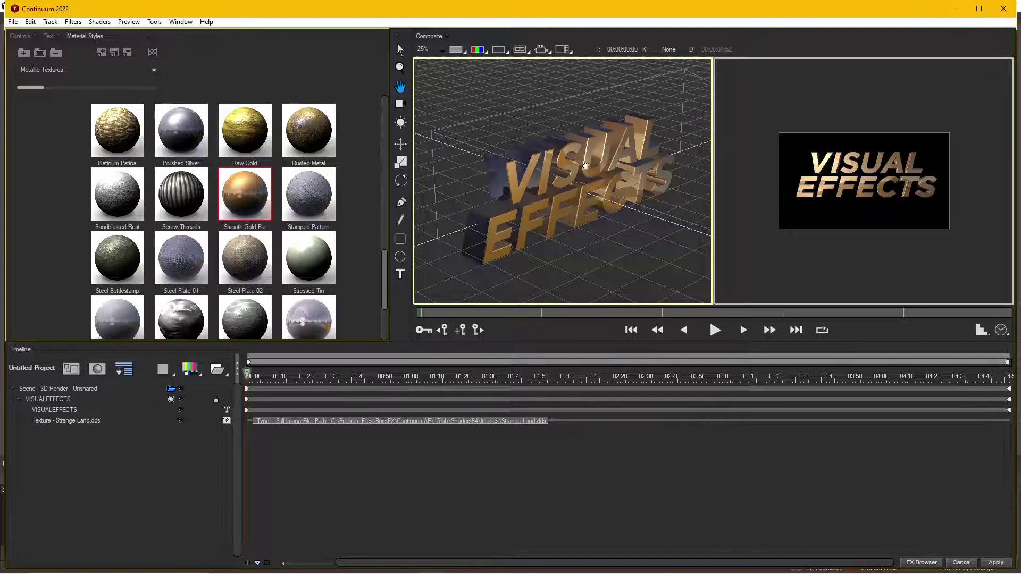
pyautogui.moveTo(577, 175); pyautogui.dragTo(574, 172)
pyautogui.scroll(1, 573, 167)
pyautogui.scroll(-1, 572, 167)
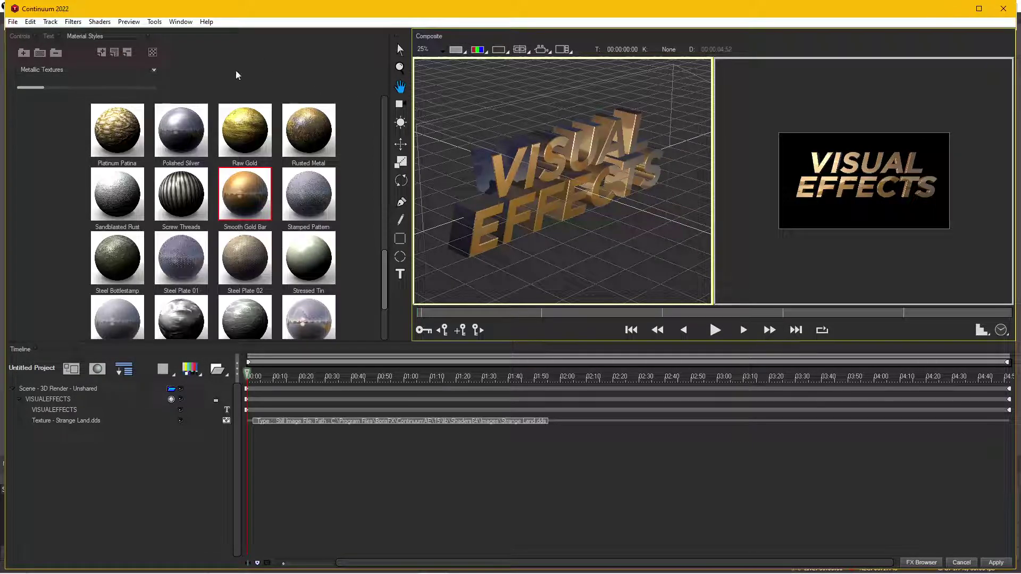
# Save the title project as '3d text.blu' in Downloads and exit Continuum back to After Effects.
pyautogui.click(16, 24)
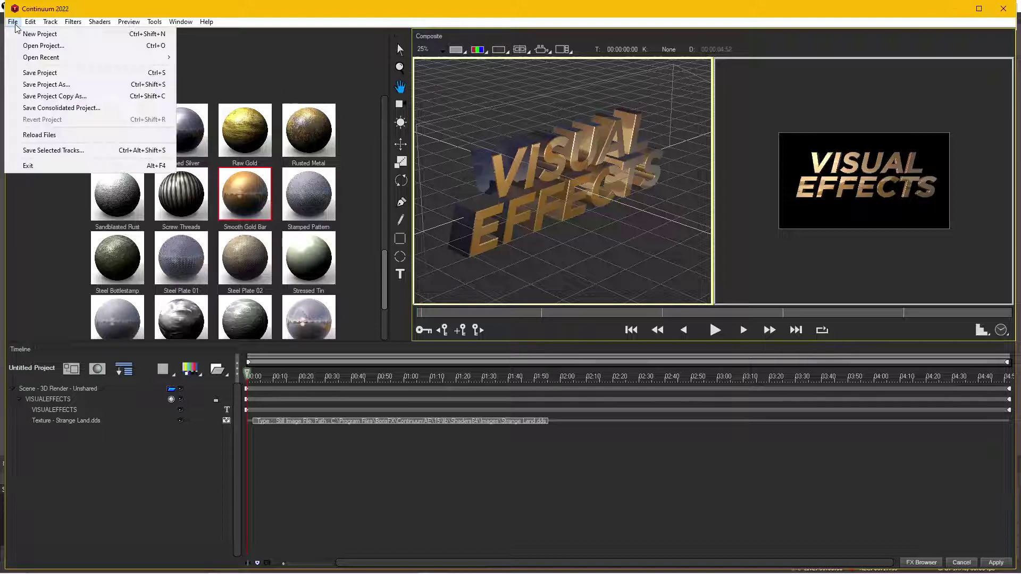
pyautogui.click(36, 74)
pyautogui.click(36, 178)
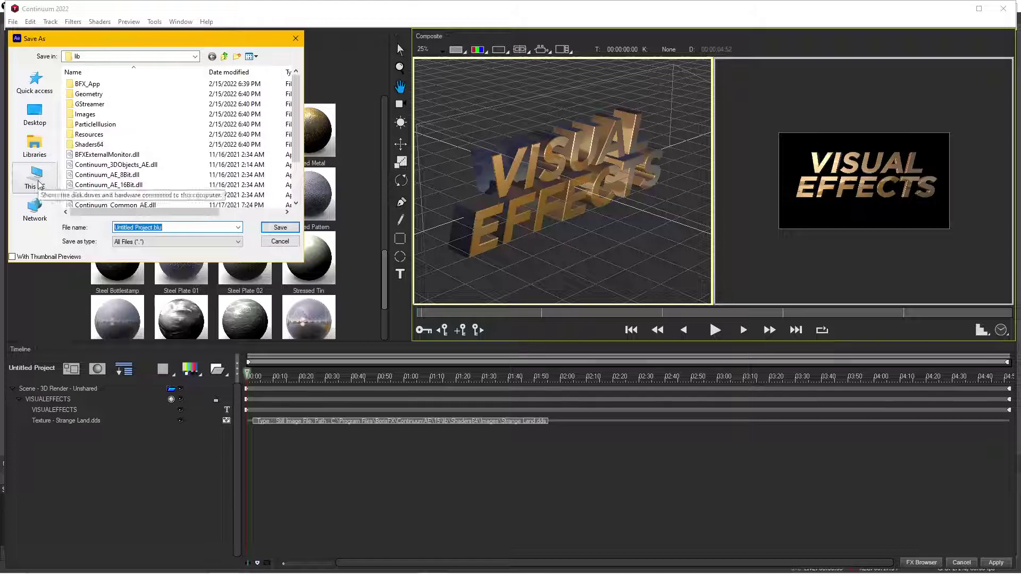
pyautogui.doubleClick(108, 176)
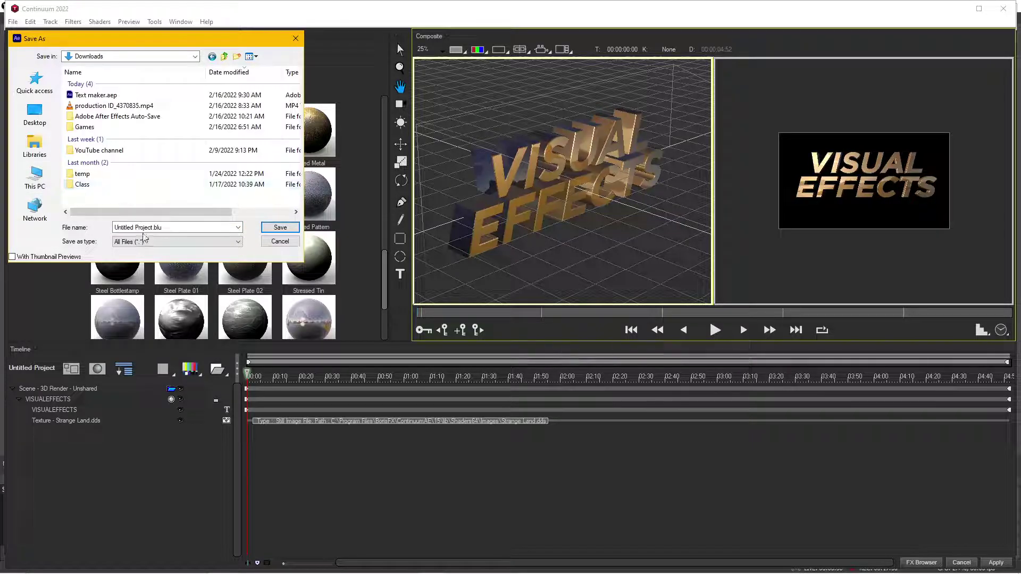
pyautogui.moveTo(153, 230); pyautogui.dragTo(114, 229)
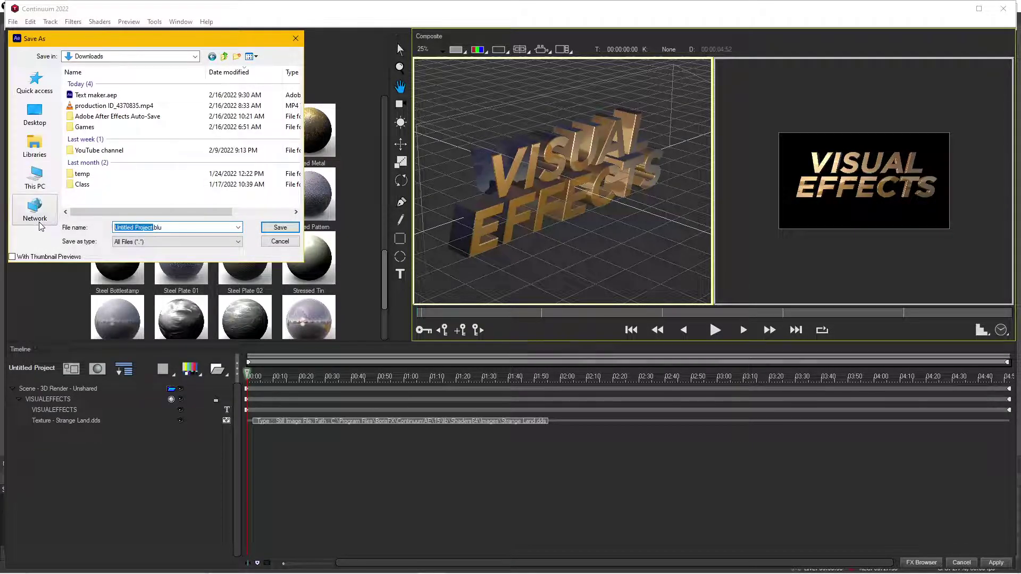
pyautogui.write('3d text')
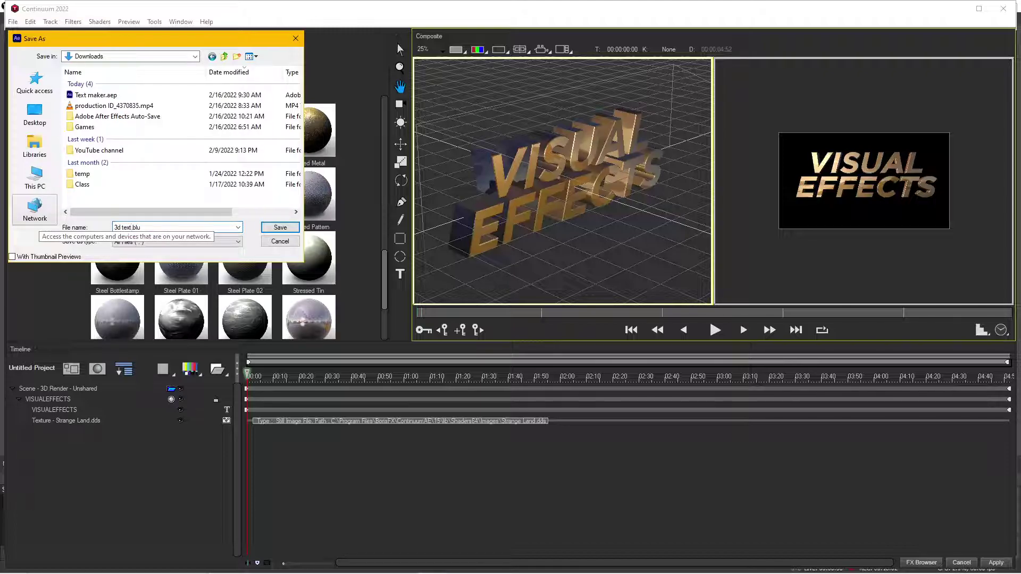
pyautogui.press('Return')
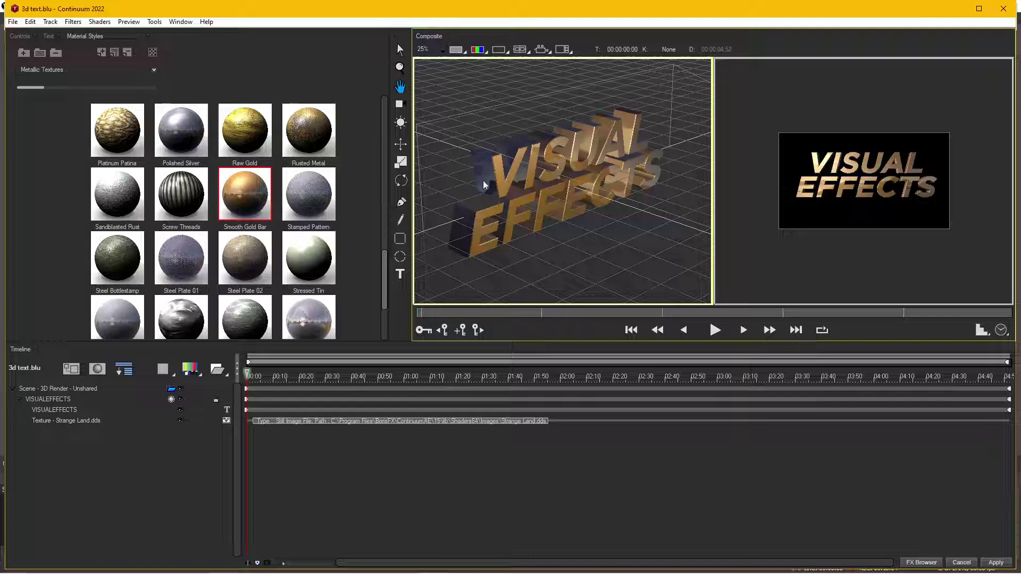
pyautogui.click(1003, 8)
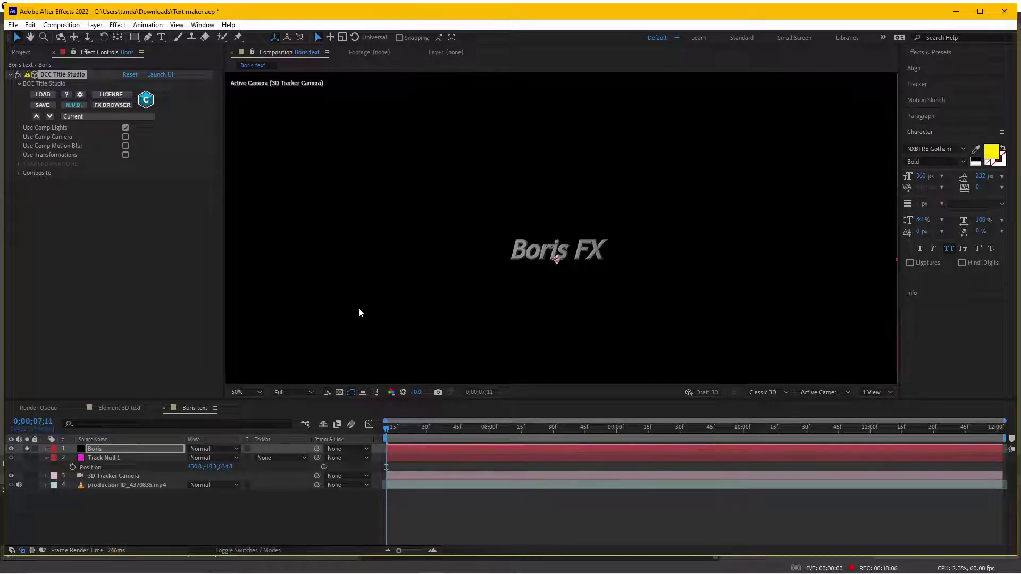
# Go to 0;00;07;19, cancel the preset LOAD browser, and relaunch BCC Title Studio.
pyautogui.click(403, 432)
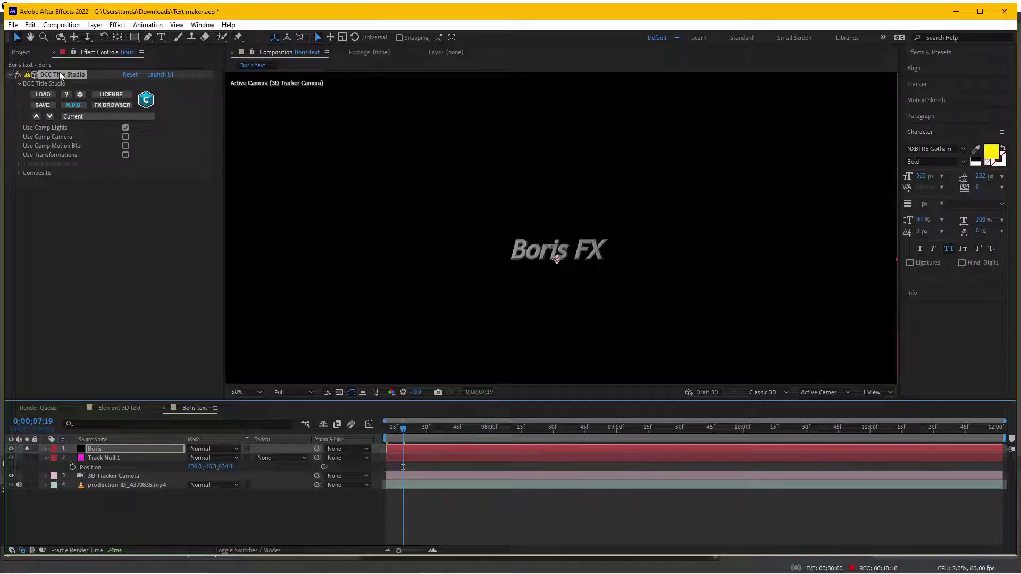
pyautogui.click(43, 95)
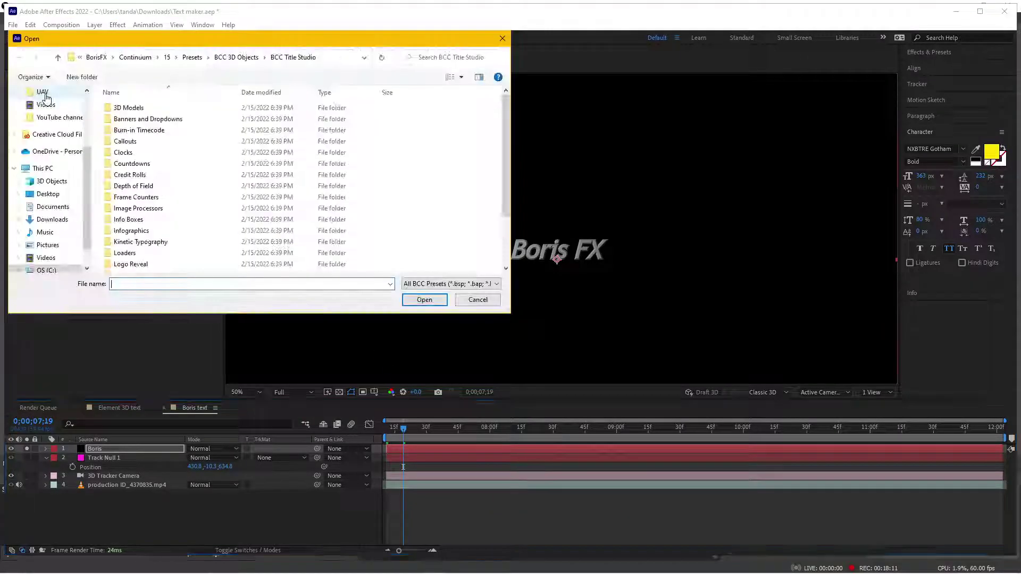
pyautogui.click(52, 223)
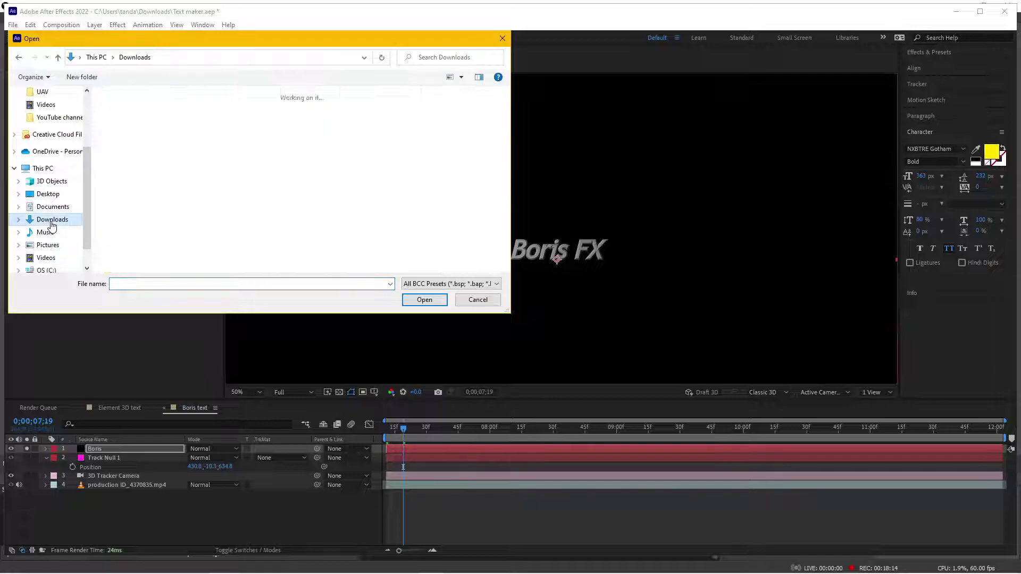
pyautogui.scroll(-2, 245, 237)
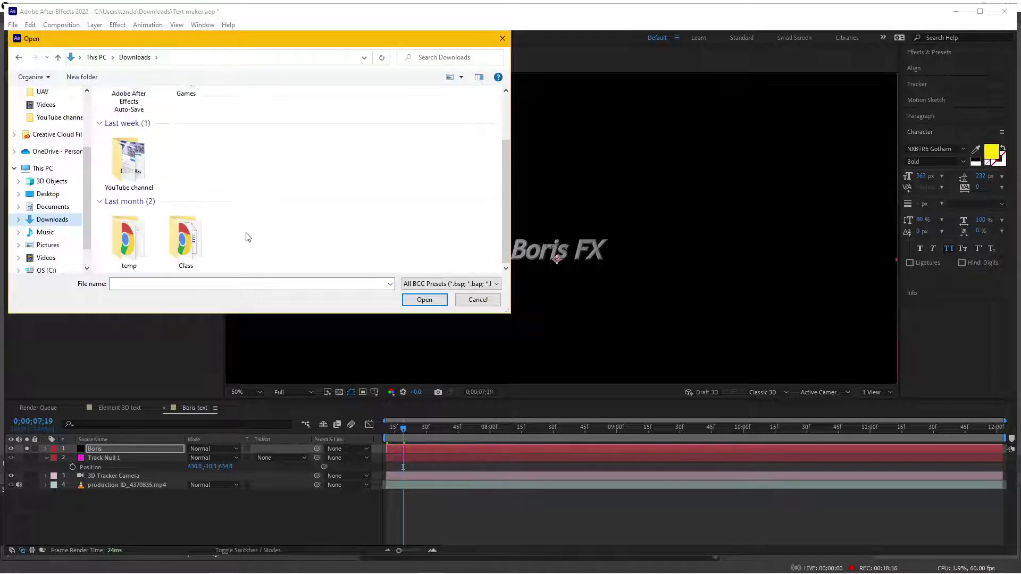
pyautogui.scroll(2, 227, 222)
pyautogui.scroll(-2, 227, 223)
pyautogui.click(480, 300)
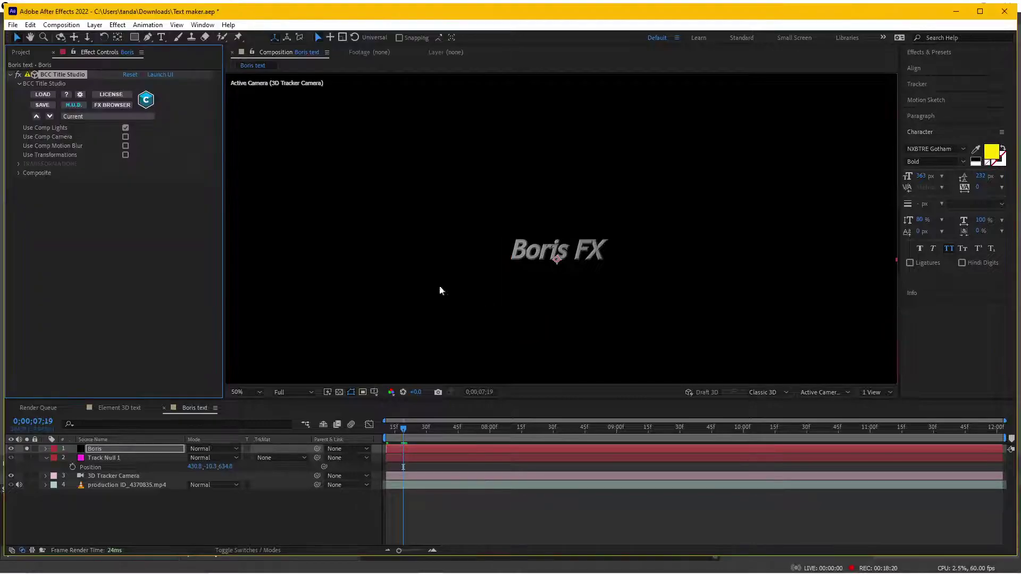
pyautogui.click(157, 75)
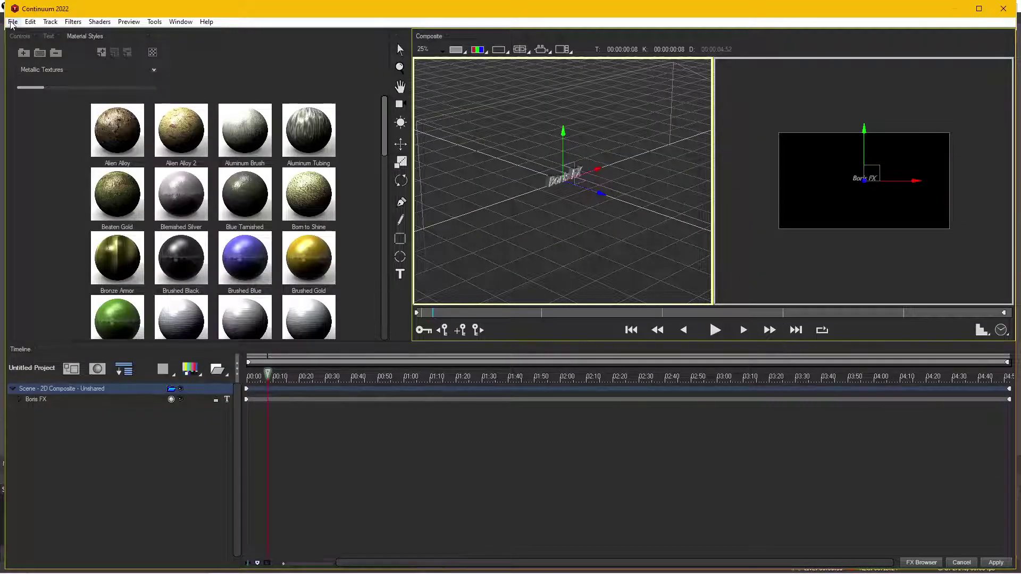
# Open the saved '3d text.blu' project from the Downloads folder.
pyautogui.click(13, 22)
pyautogui.click(30, 42)
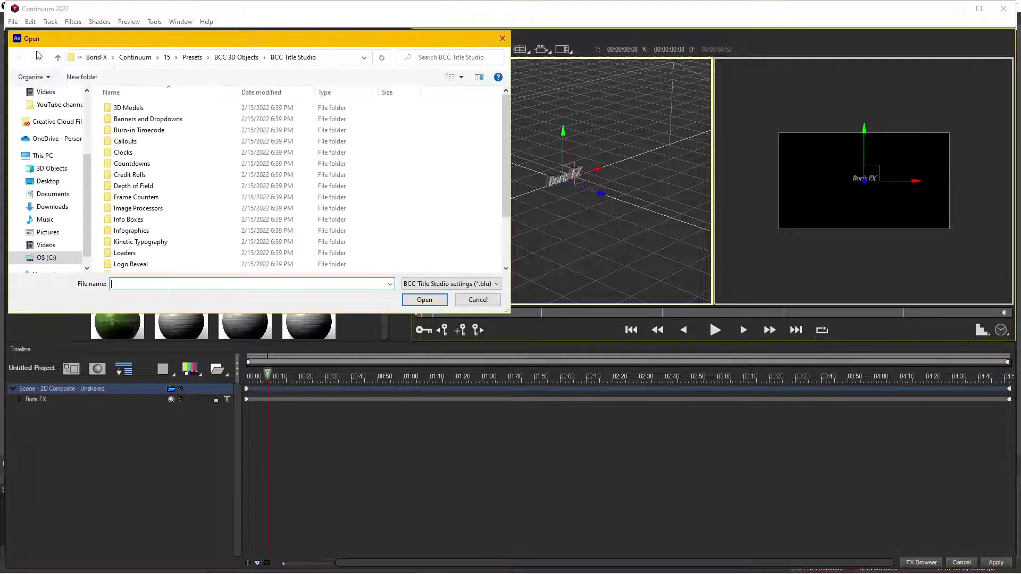
pyautogui.click(50, 206)
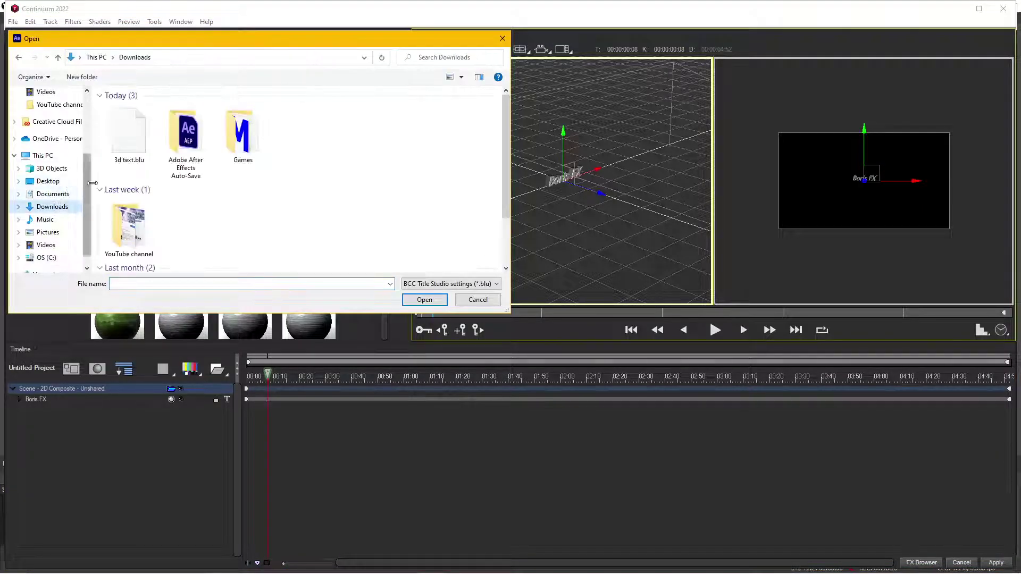
pyautogui.doubleClick(137, 132)
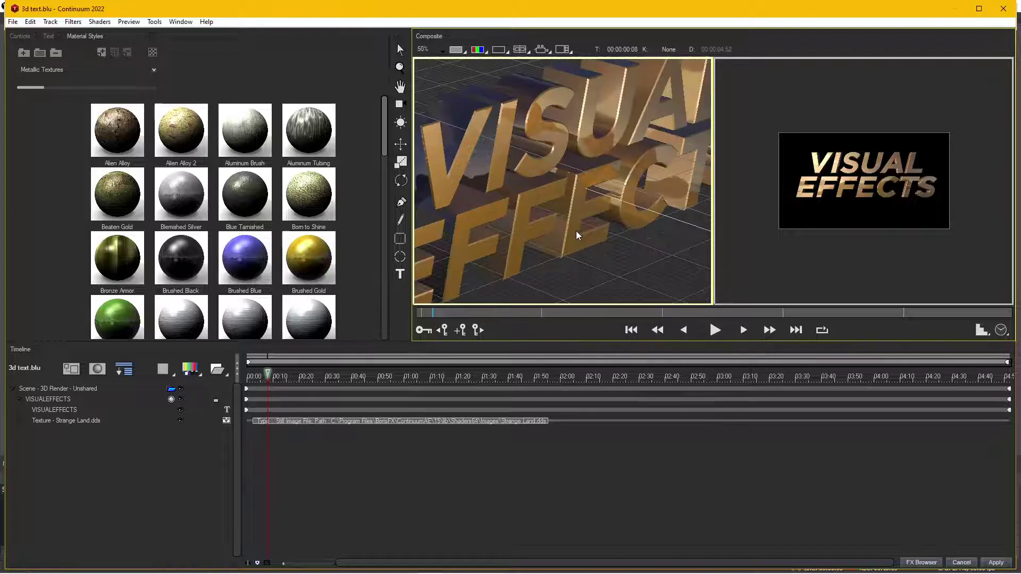
pyautogui.scroll(-1, 578, 236)
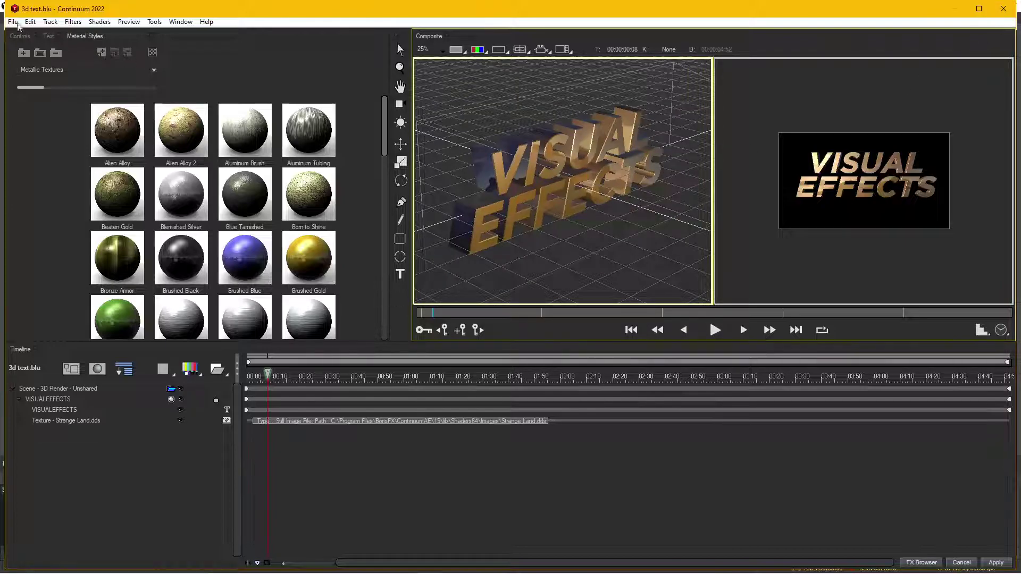
# Close Title Studio, answering Yes to save the effect settings with After Effects.
pyautogui.click(15, 22)
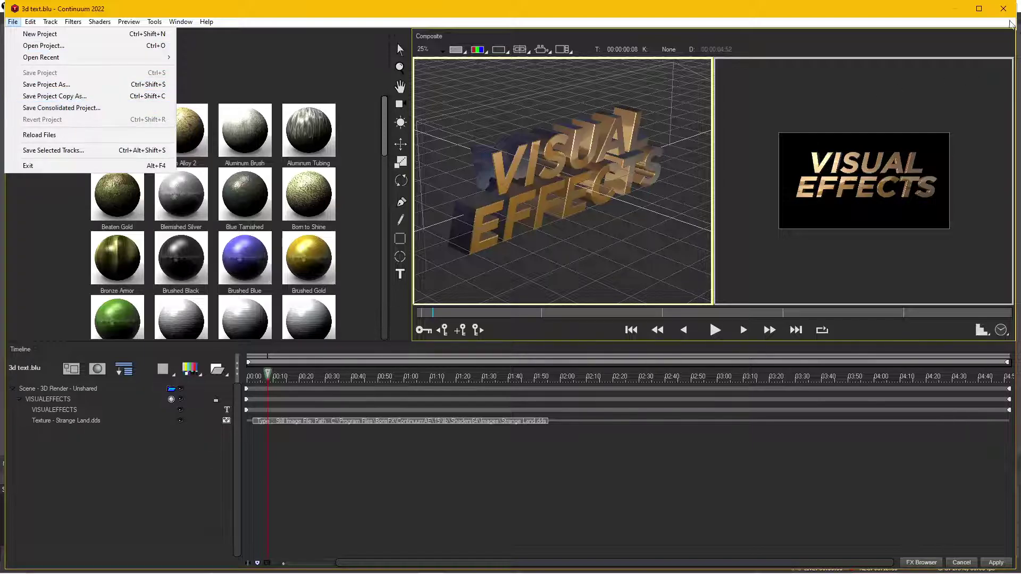
pyautogui.click(1003, 9)
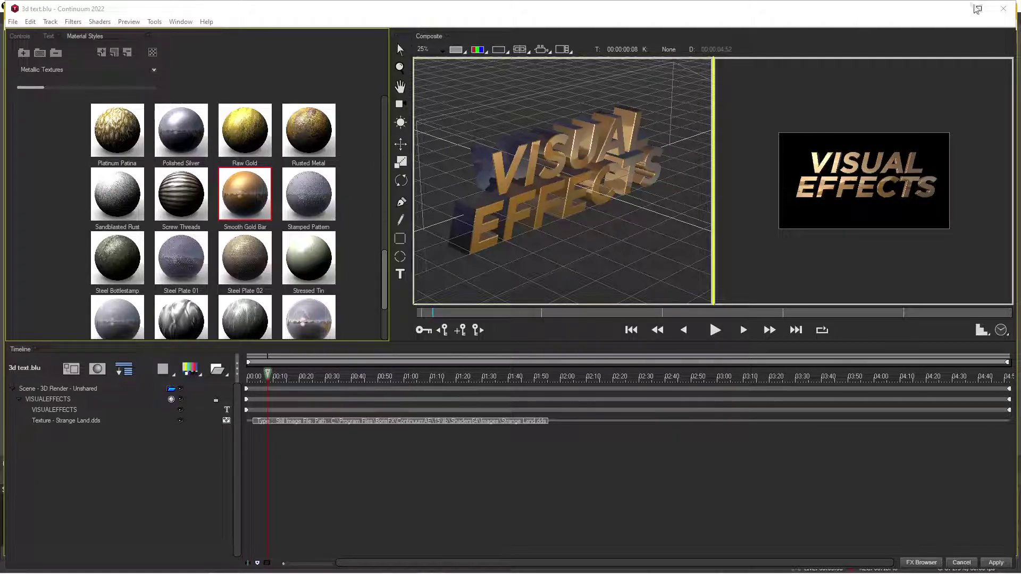
pyautogui.click(1008, 11)
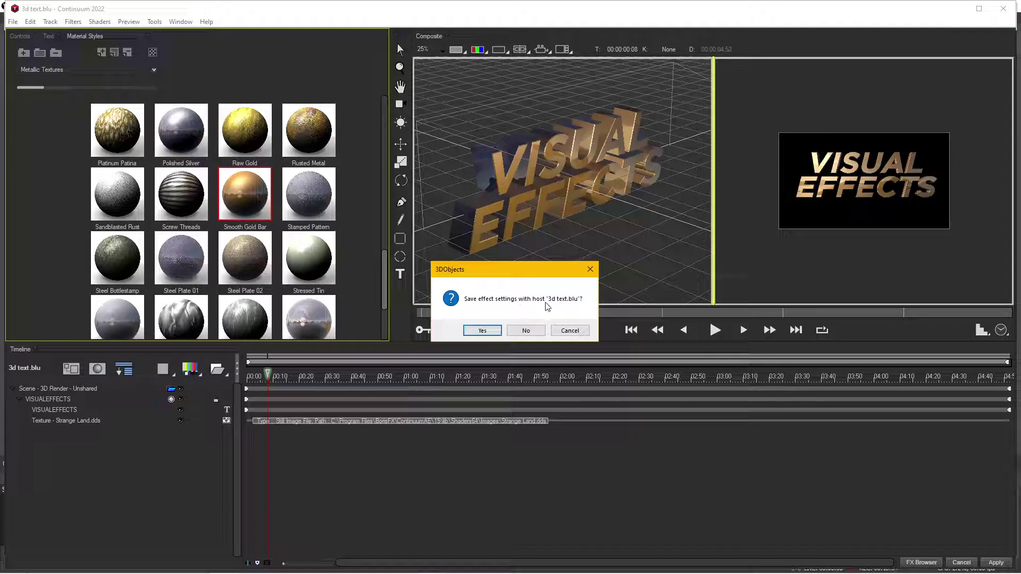
pyautogui.click(484, 330)
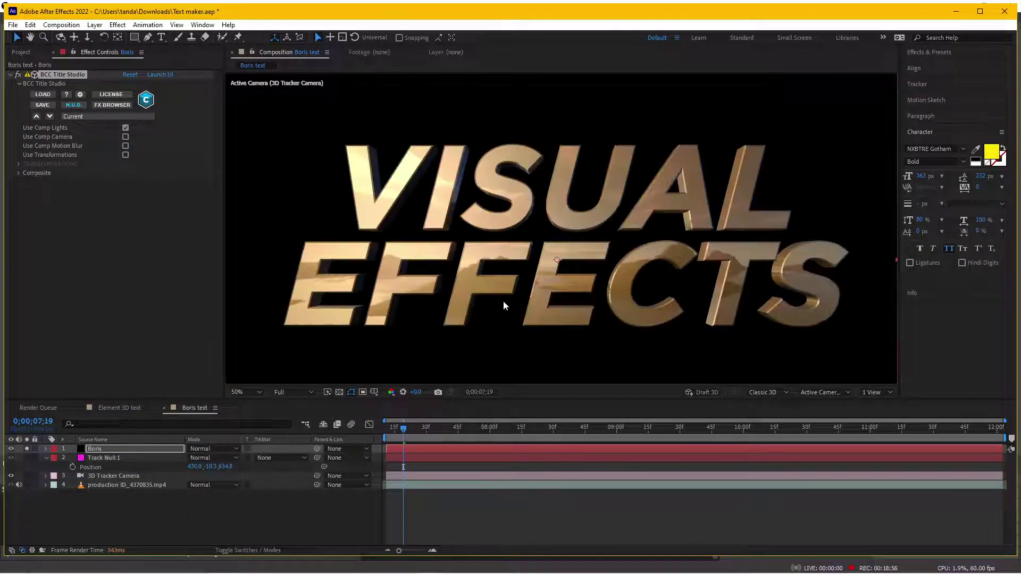
# Zoom out and turn off Solo so the street footage shows behind the title.
pyautogui.press(',')
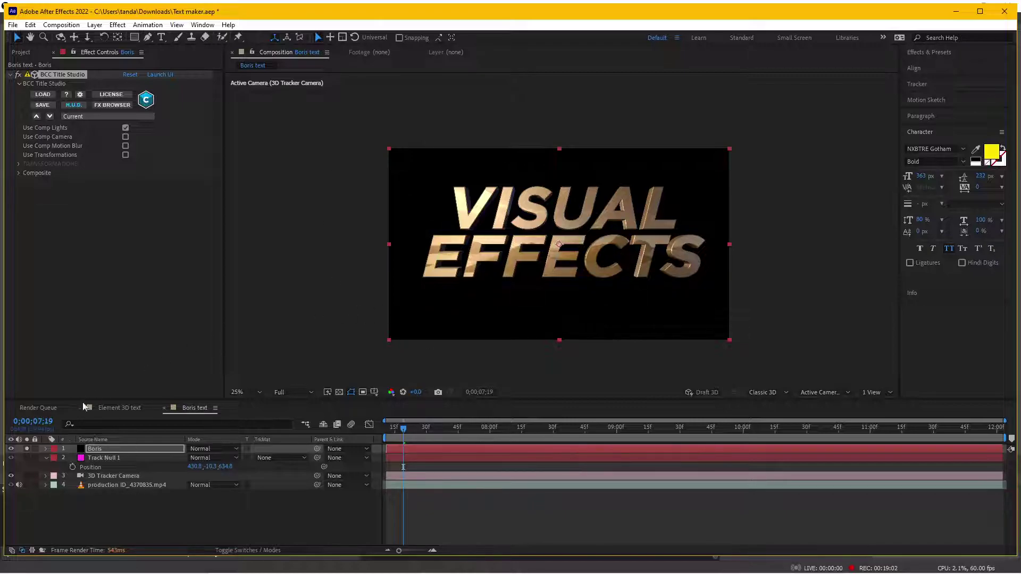
pyautogui.click(27, 449)
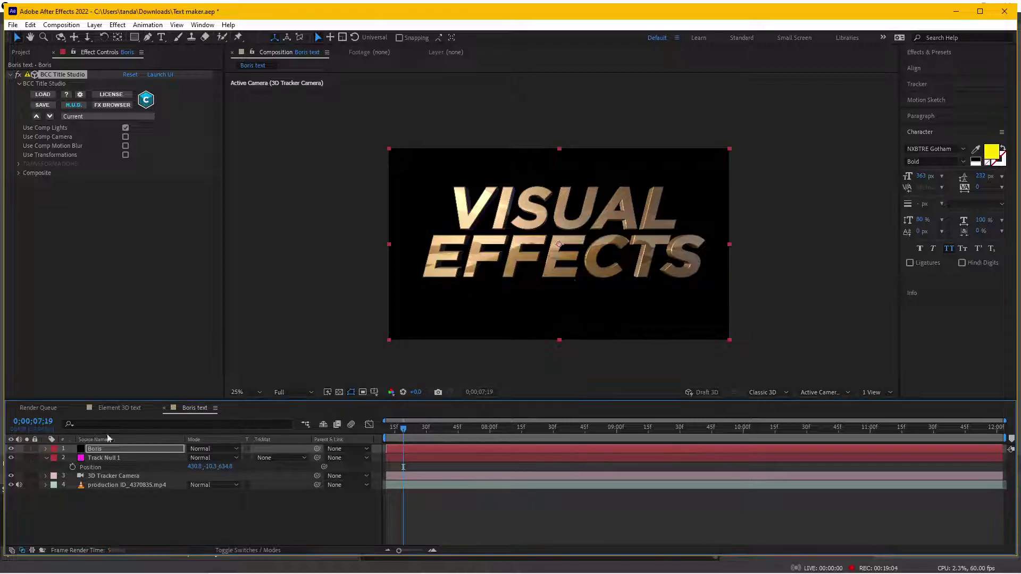
pyautogui.press('`')
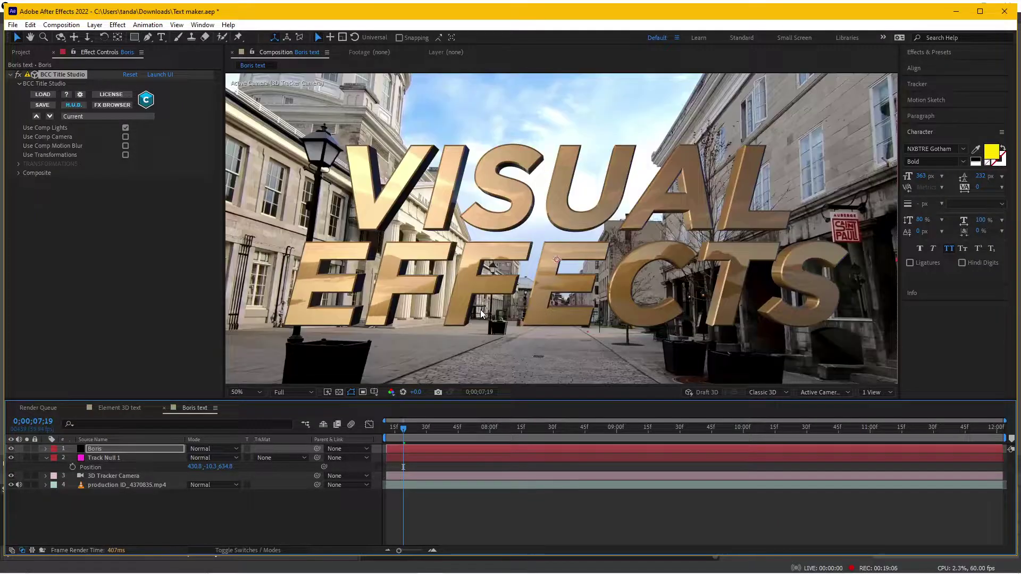
pyautogui.press('`')
# Set preview resolution to Third and scrub the Boris layer forward to 0;00;10;36.
pyautogui.click(113, 450)
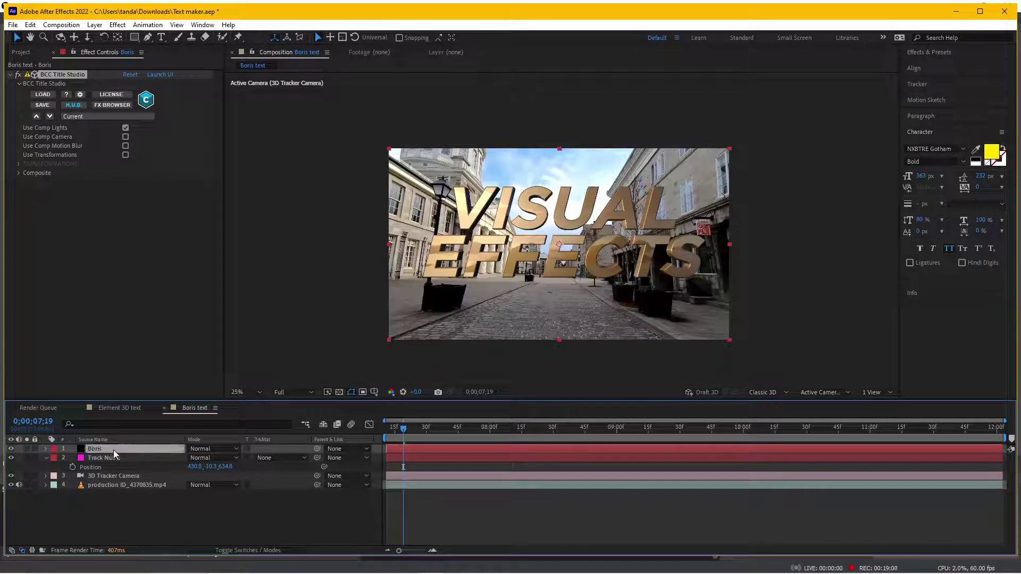
pyautogui.click(458, 427)
pyautogui.click(293, 392)
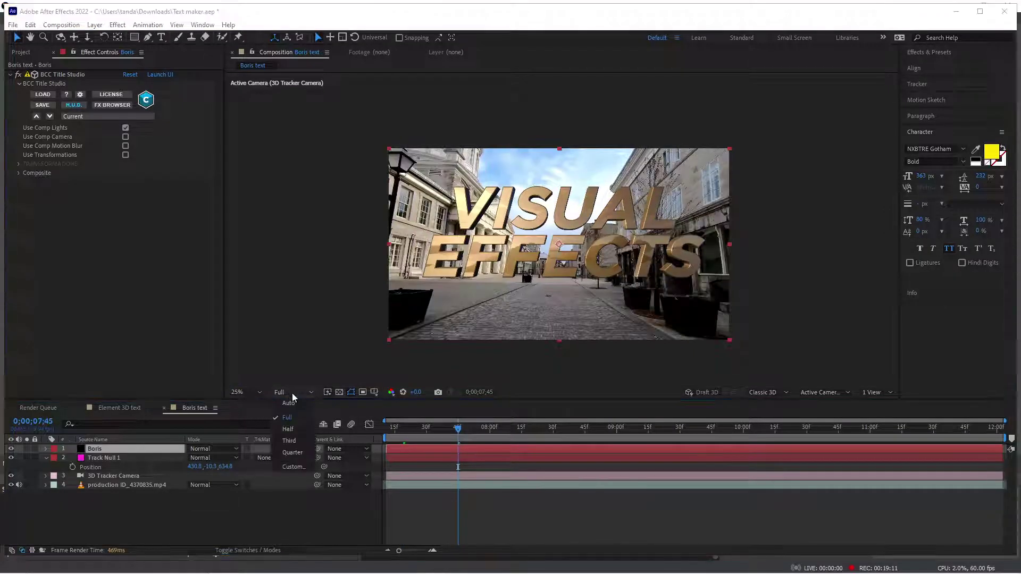
pyautogui.click(294, 440)
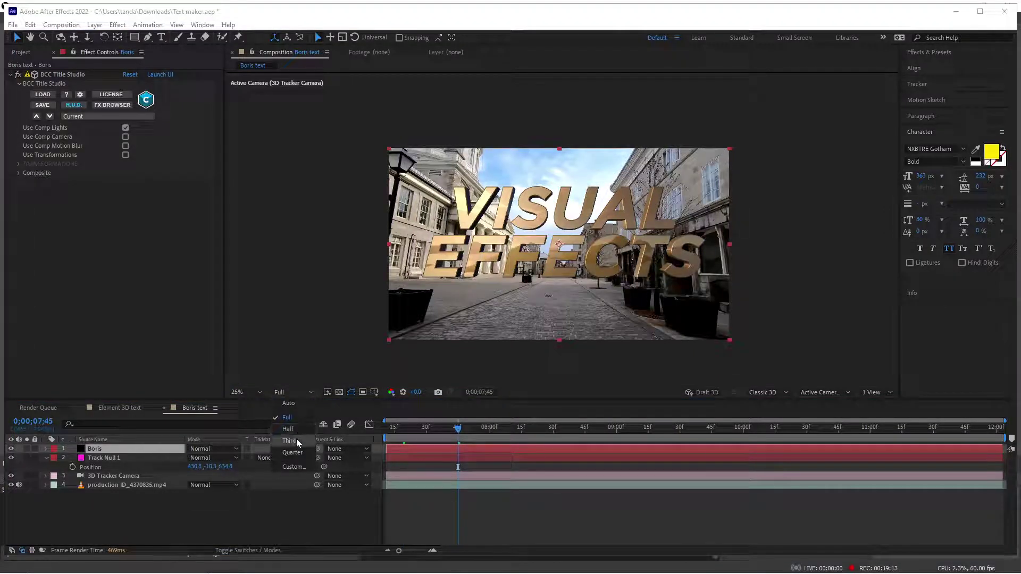
pyautogui.click(493, 428)
pyautogui.moveTo(563, 429); pyautogui.dragTo(817, 408)
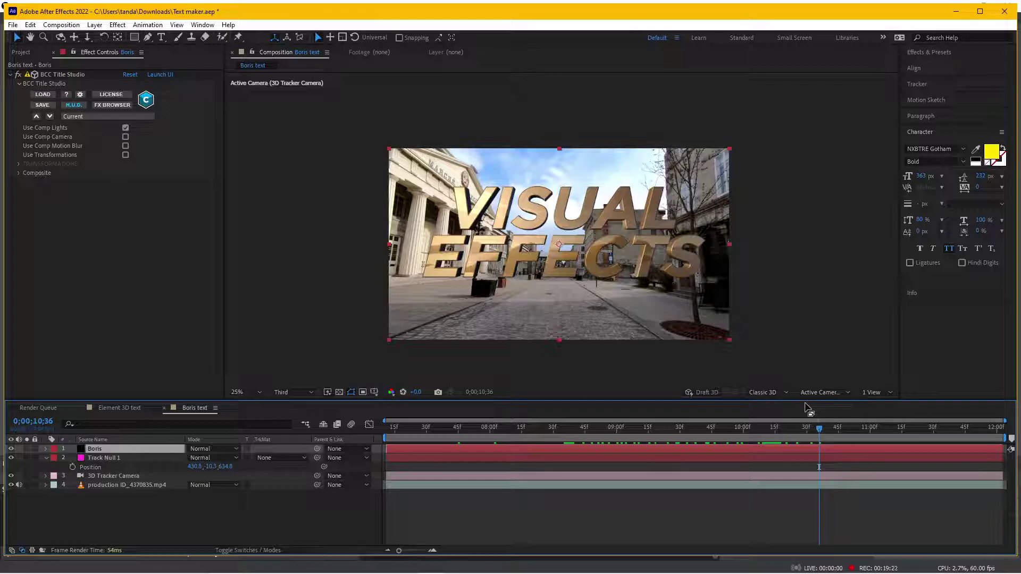
# Check Use Comp Camera in the Boris layer's BCC Title Studio effect.
pyautogui.click(113, 476)
pyautogui.click(121, 450)
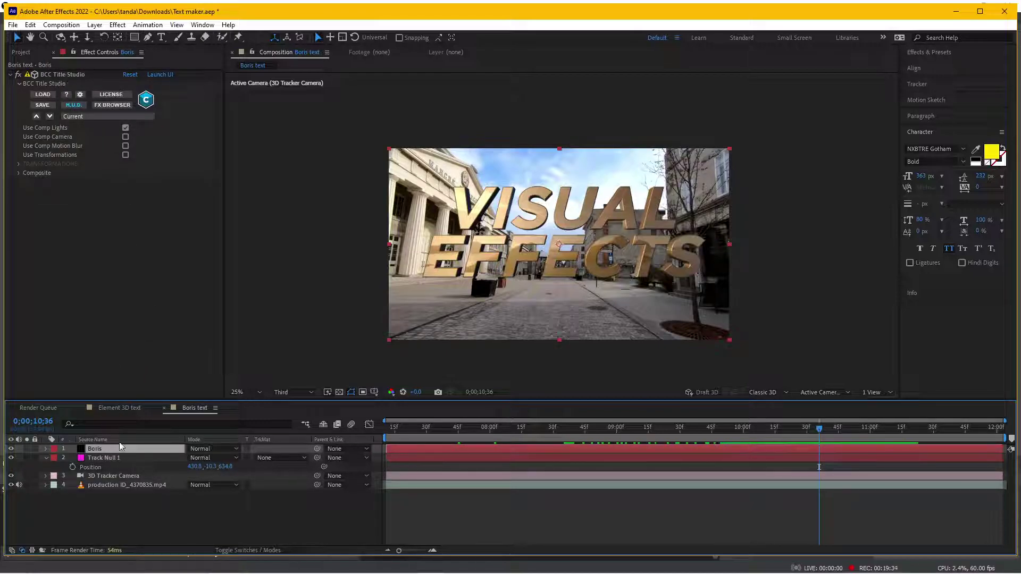
pyautogui.click(59, 75)
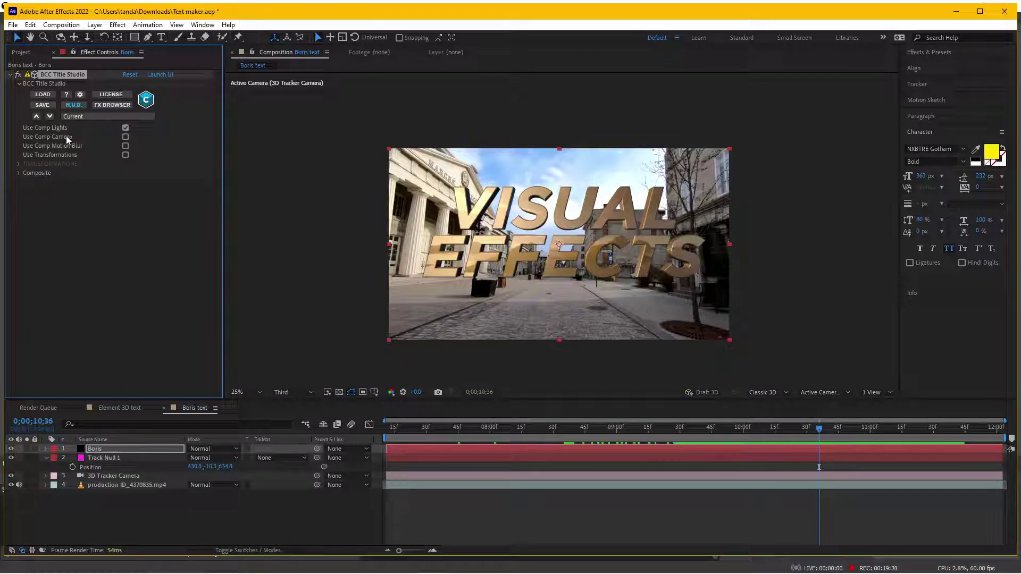
pyautogui.click(126, 137)
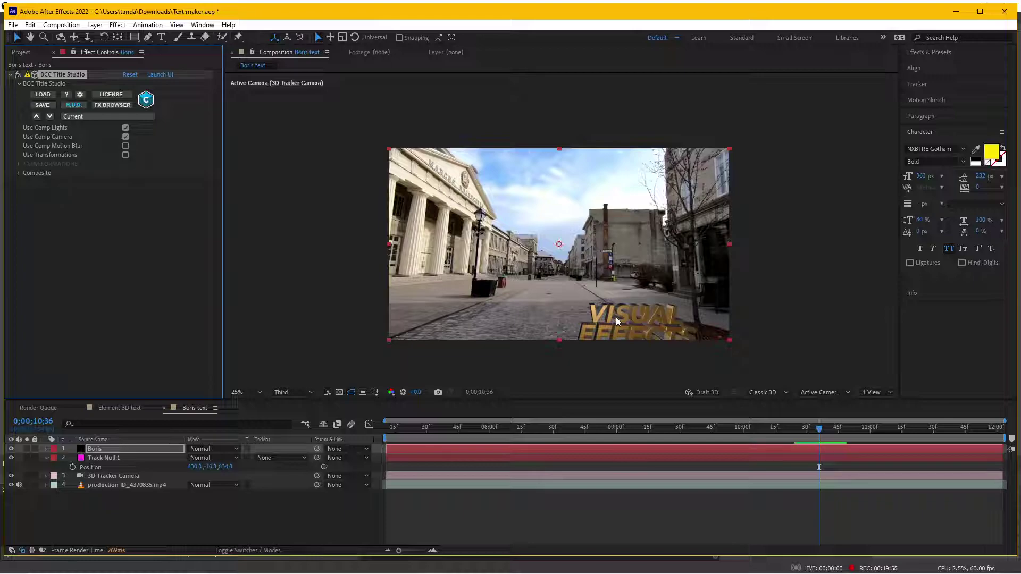
pyautogui.press('.')
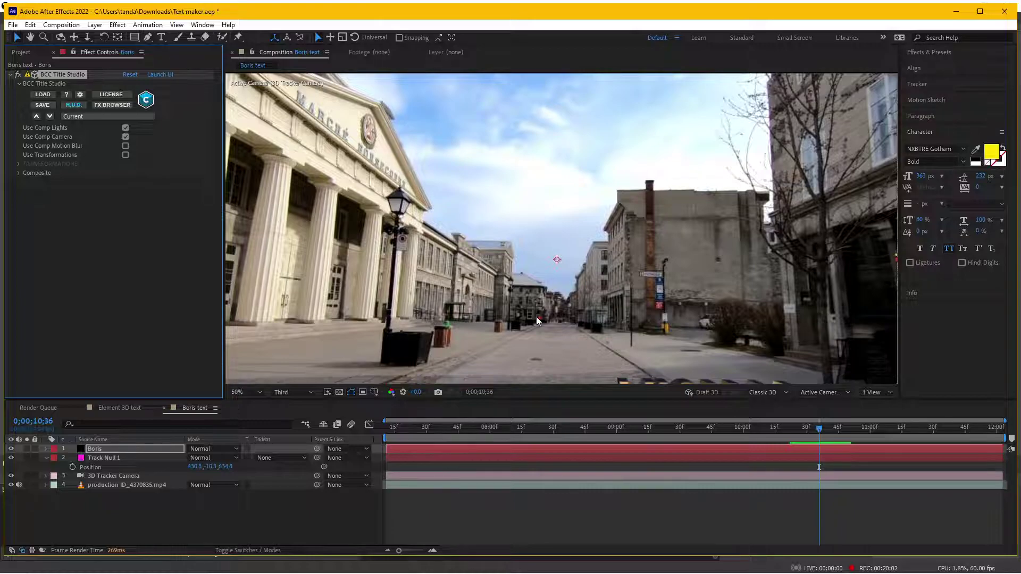
pyautogui.press(',')
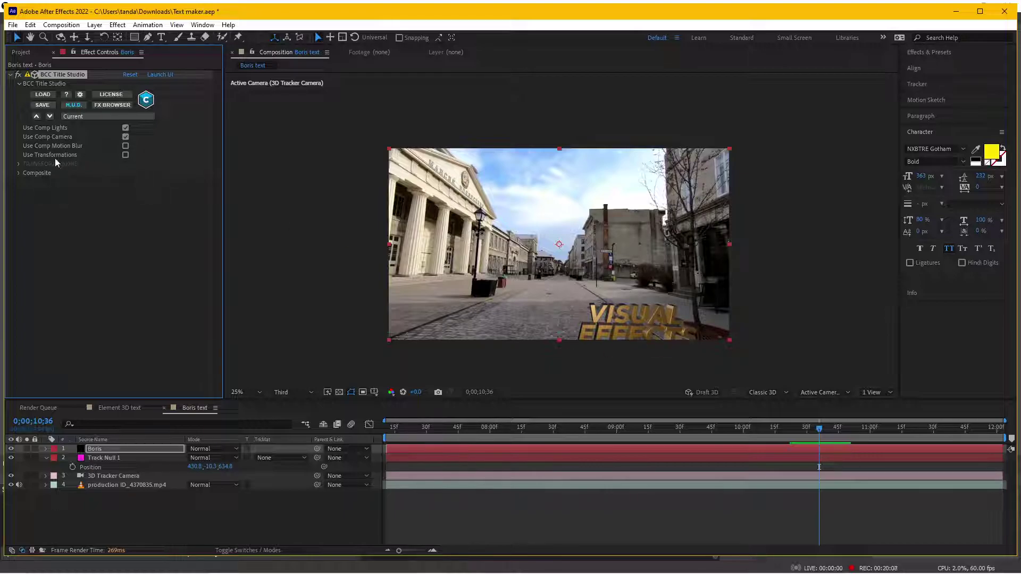
# Check Use Transformations and expand the TRANSFORMATIONS group in BCC Title Studio.
pyautogui.click(125, 156)
pyautogui.click(20, 164)
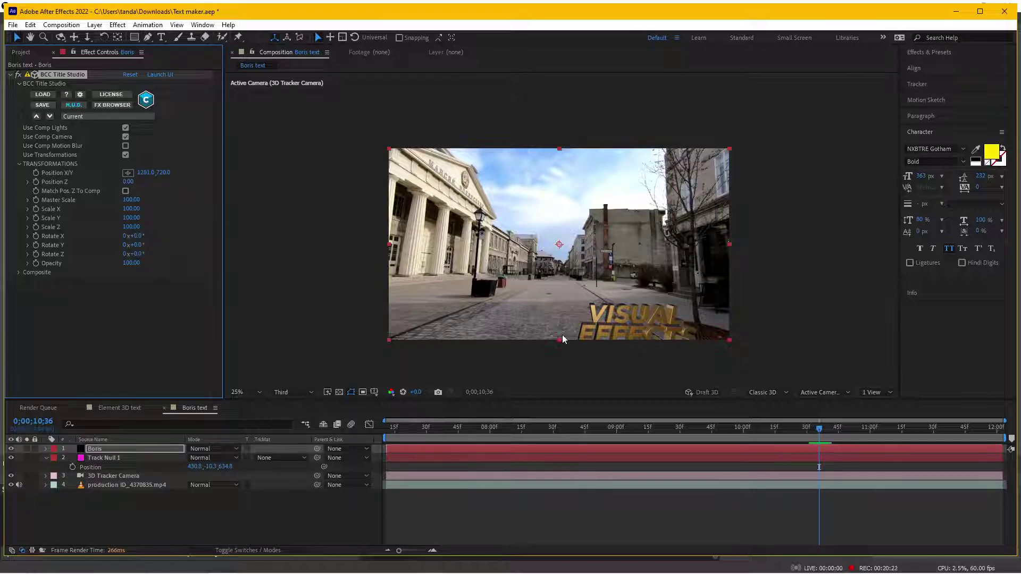
pyautogui.scroll(2, 562, 334)
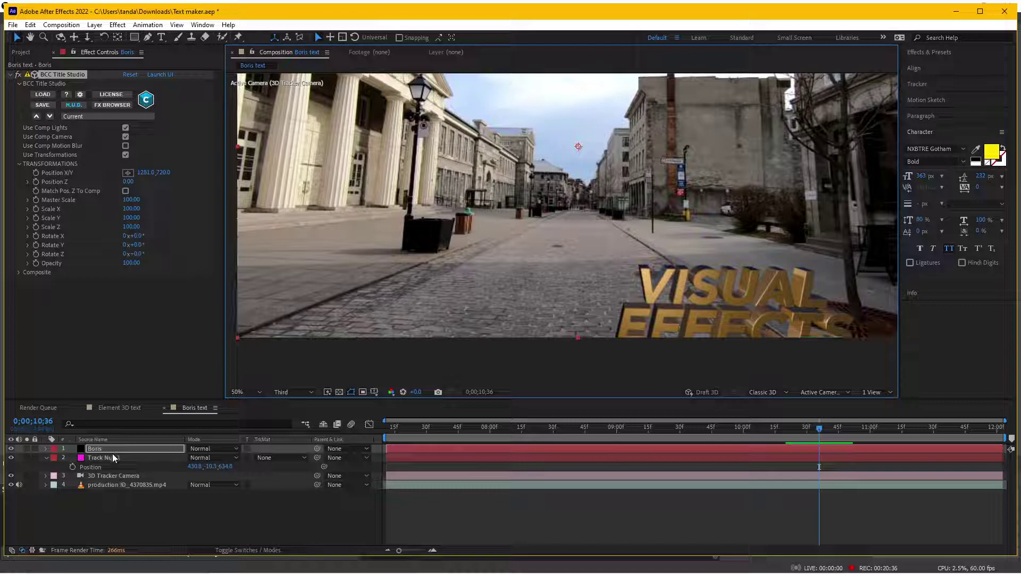
# Copy Track Null 1's X position, 430.8, into the title's Position X.
pyautogui.click(192, 467)
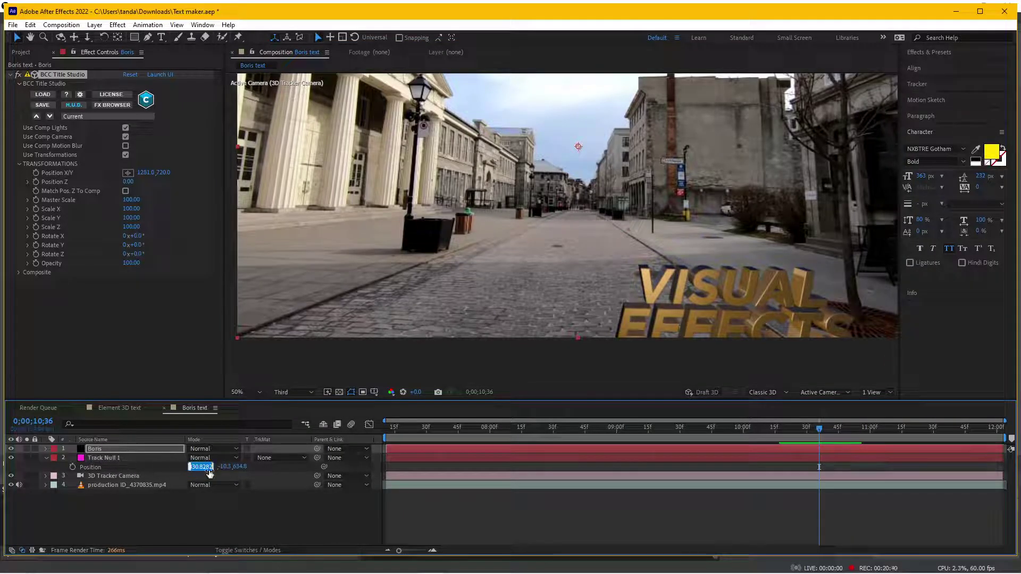
pyautogui.click(192, 493)
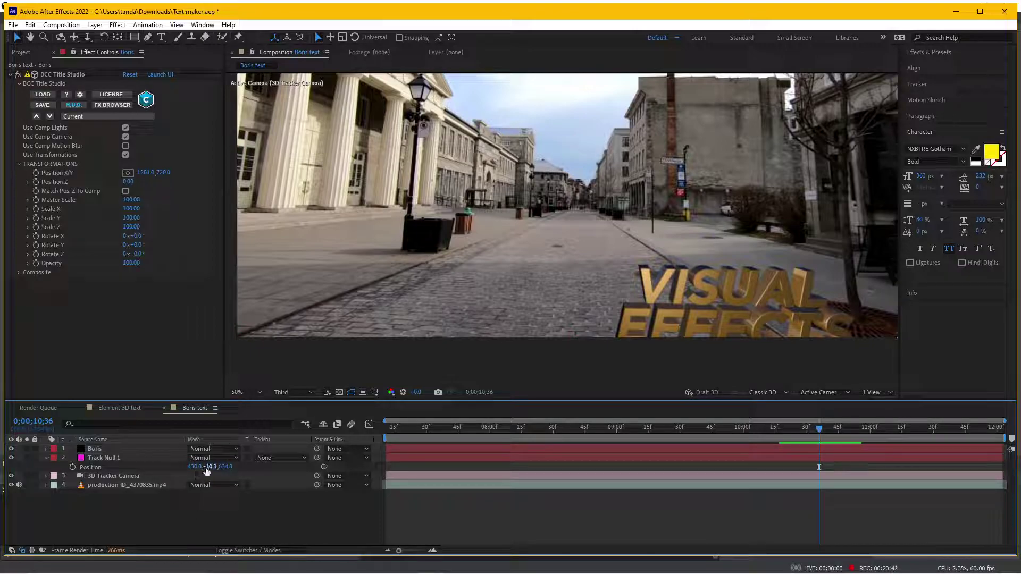
pyautogui.moveTo(225, 467); pyautogui.dragTo(190, 467)
pyautogui.click(192, 467)
pyautogui.click(146, 174)
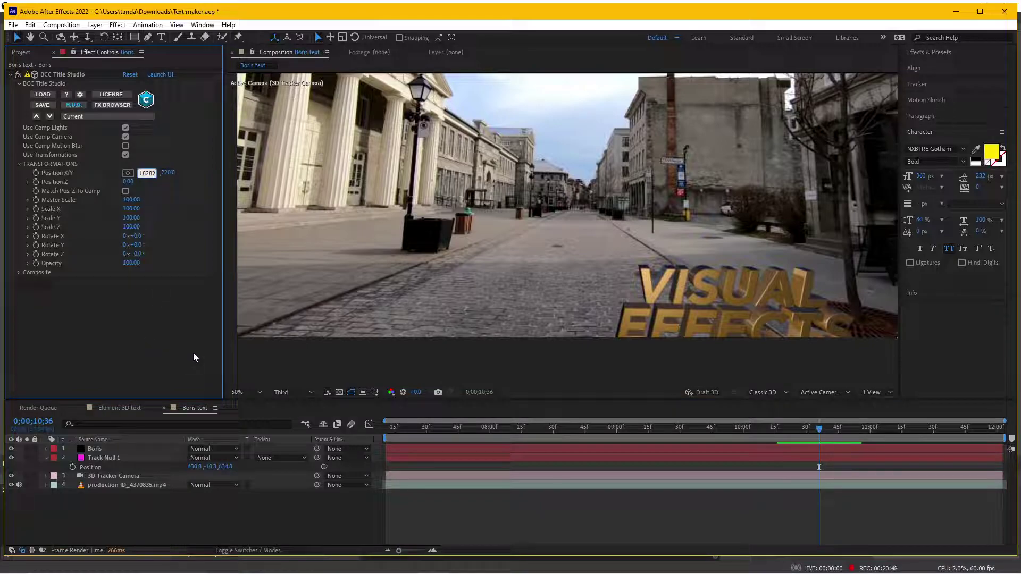
pyautogui.press('Return')
# Copy Y -10.3 and Z 634.76 into the title's position, then slide X rightward.
pyautogui.click(213, 466)
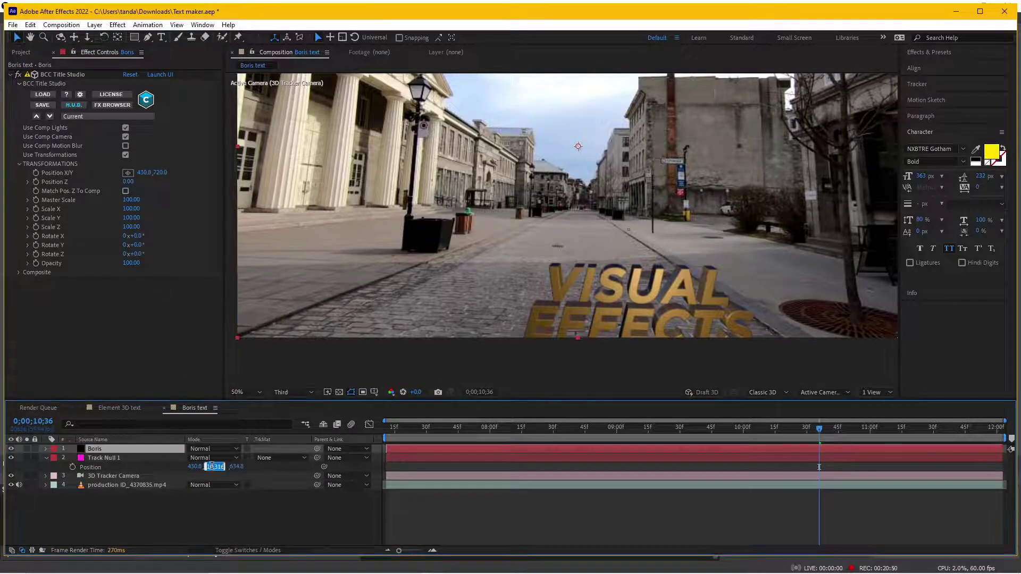
pyautogui.click(164, 248)
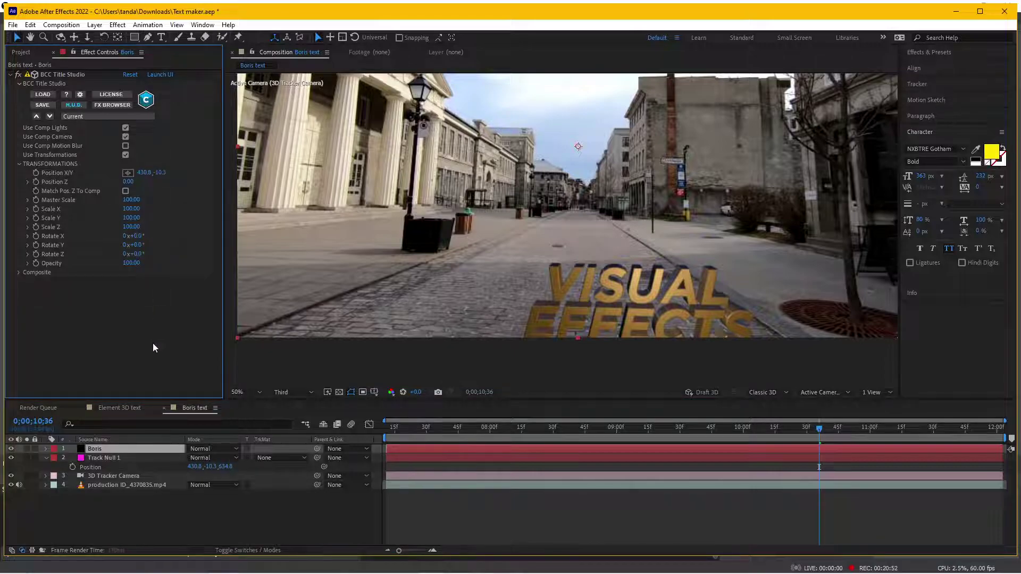
pyautogui.click(226, 466)
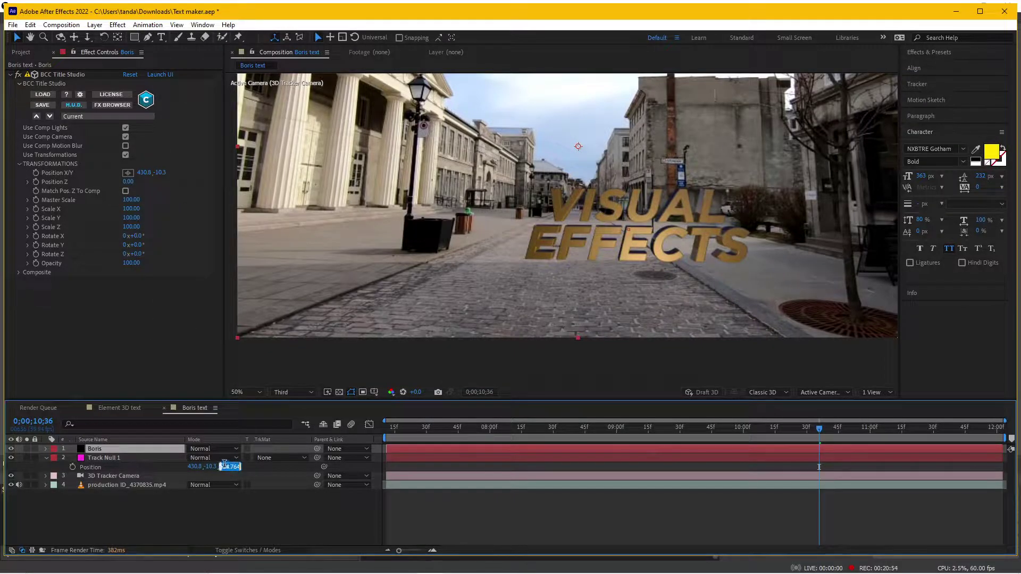
pyautogui.click(125, 190)
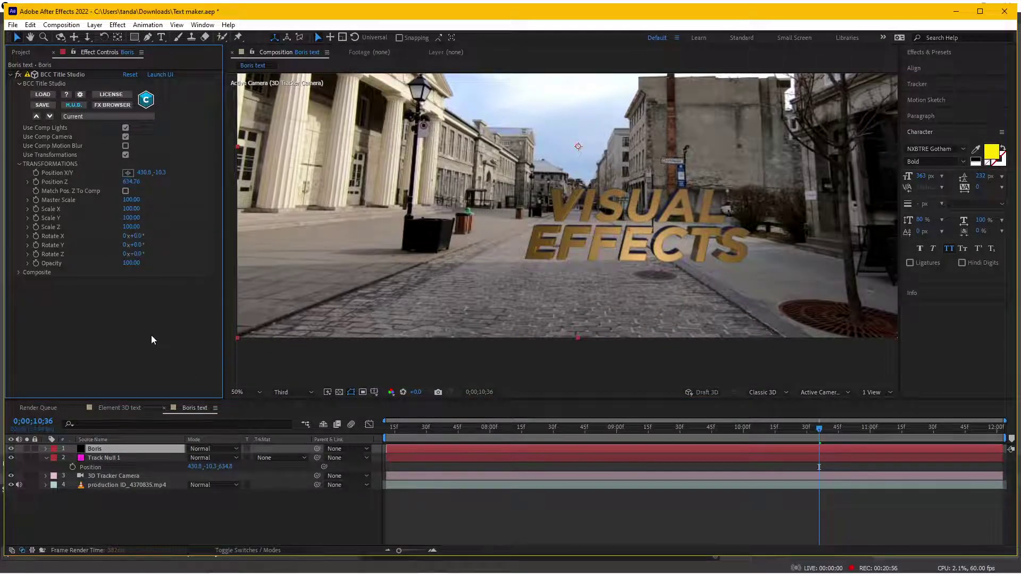
pyautogui.moveTo(671, 274); pyautogui.dragTo(549, 296)
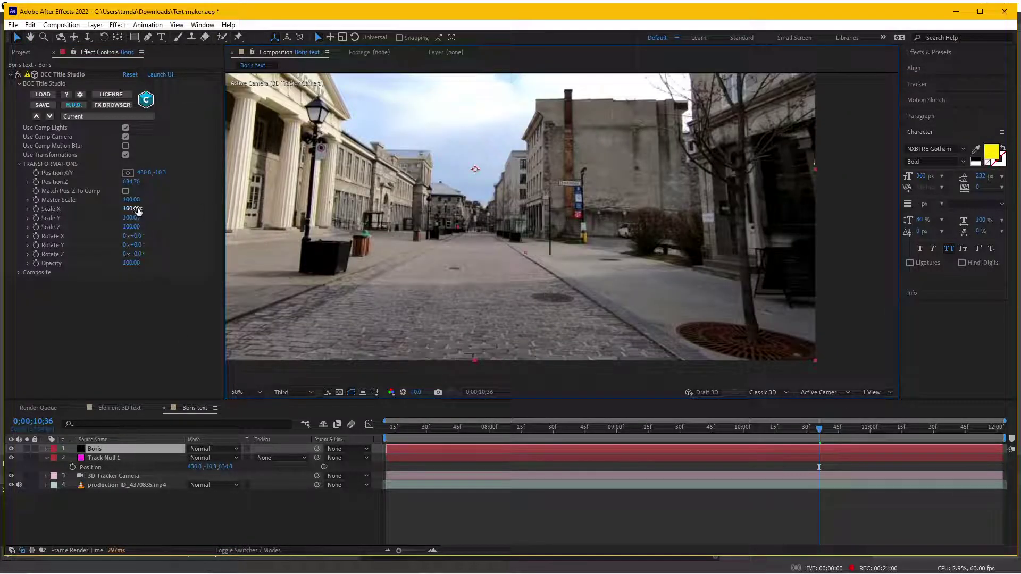
pyautogui.moveTo(144, 172); pyautogui.dragTo(161, 172)
pyautogui.moveTo(352, 189); pyautogui.dragTo(518, 252)
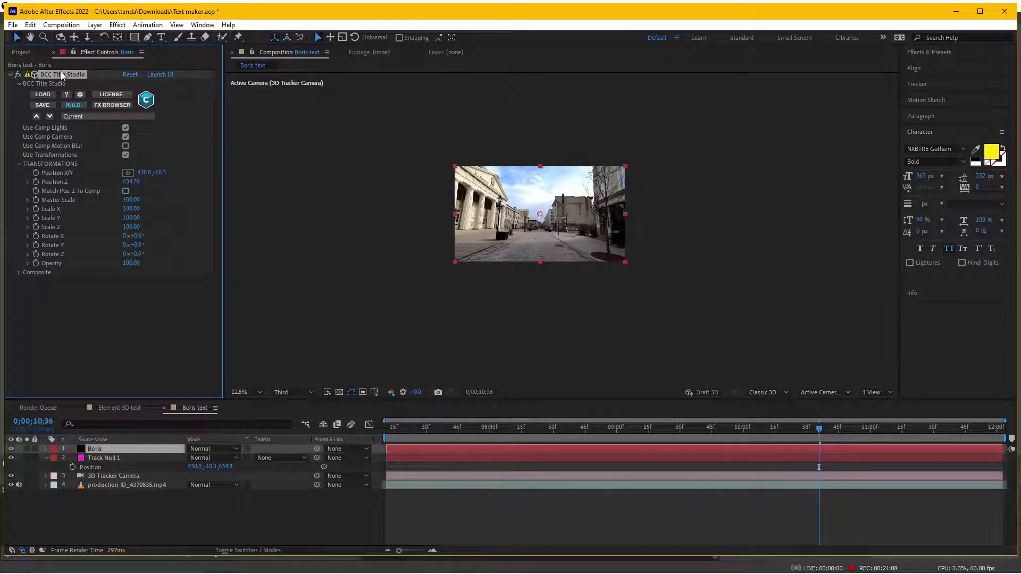
# Enable Match Pos. Z To Comp and drag the title to 206.8, -134.3 mid-street.
pyautogui.moveTo(483, 164)
pyautogui.mouseDown()
pyautogui.moveTo(619, 281)
pyautogui.moveTo(512, 204)
pyautogui.mouseUp()
pyautogui.press('.')
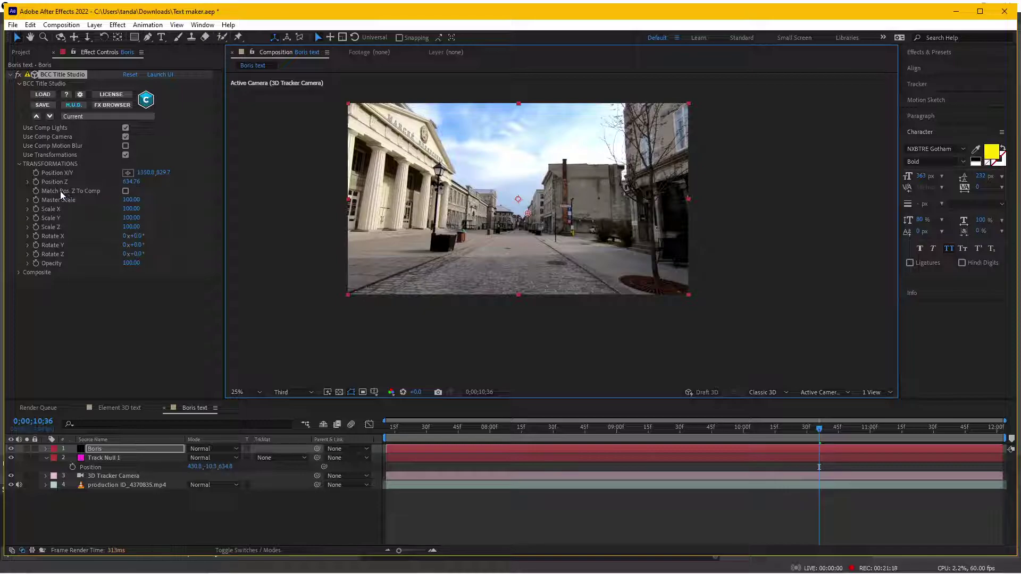
pyautogui.click(126, 191)
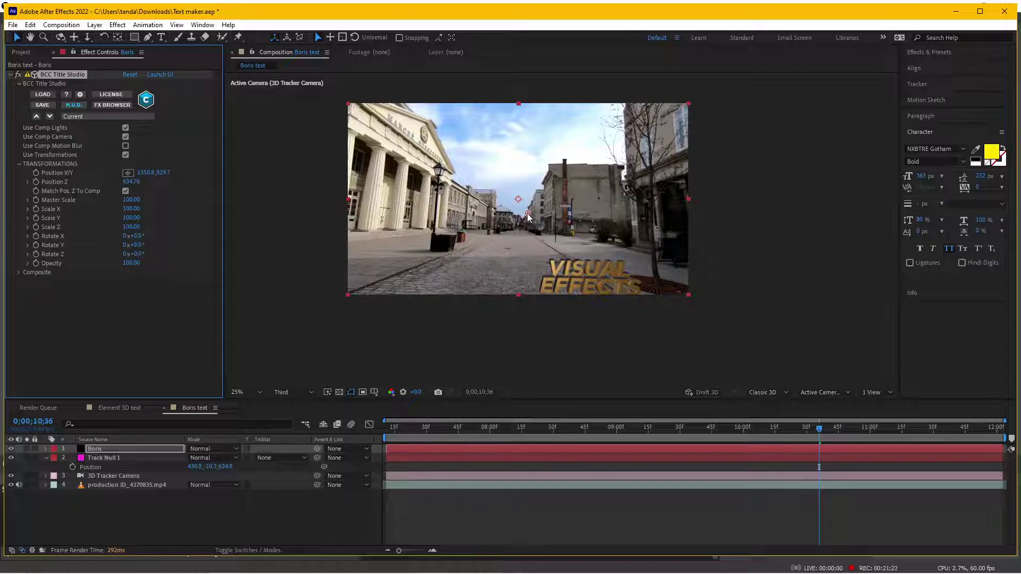
pyautogui.moveTo(528, 214); pyautogui.dragTo(311, 85)
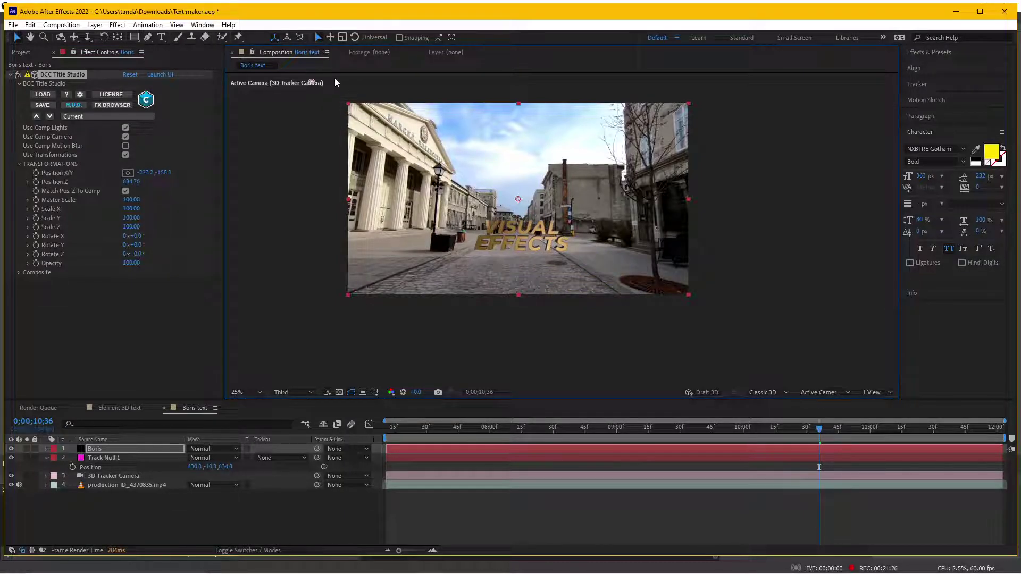
pyautogui.moveTo(335, 98); pyautogui.dragTo(380, 91)
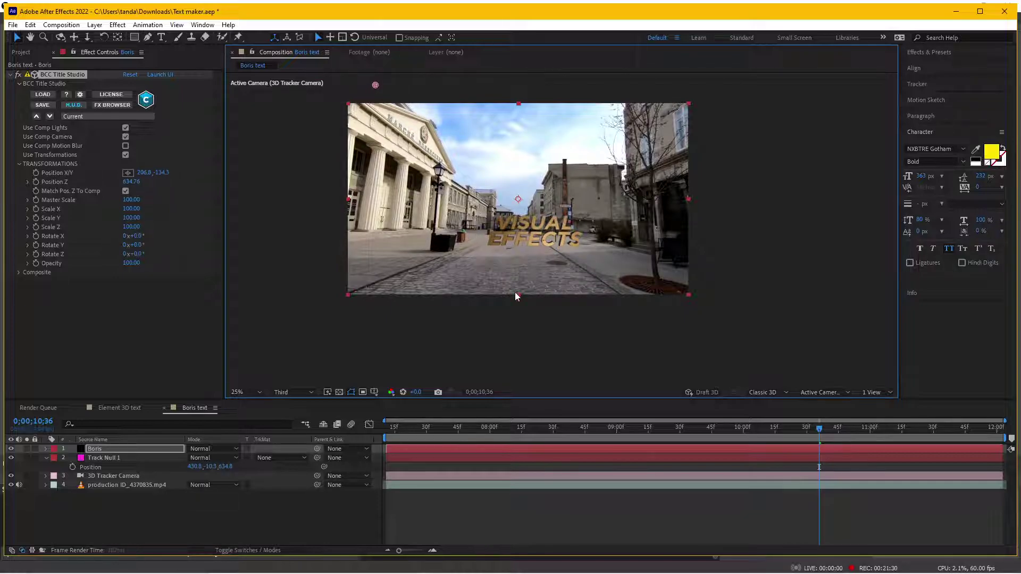
pyautogui.press('.')
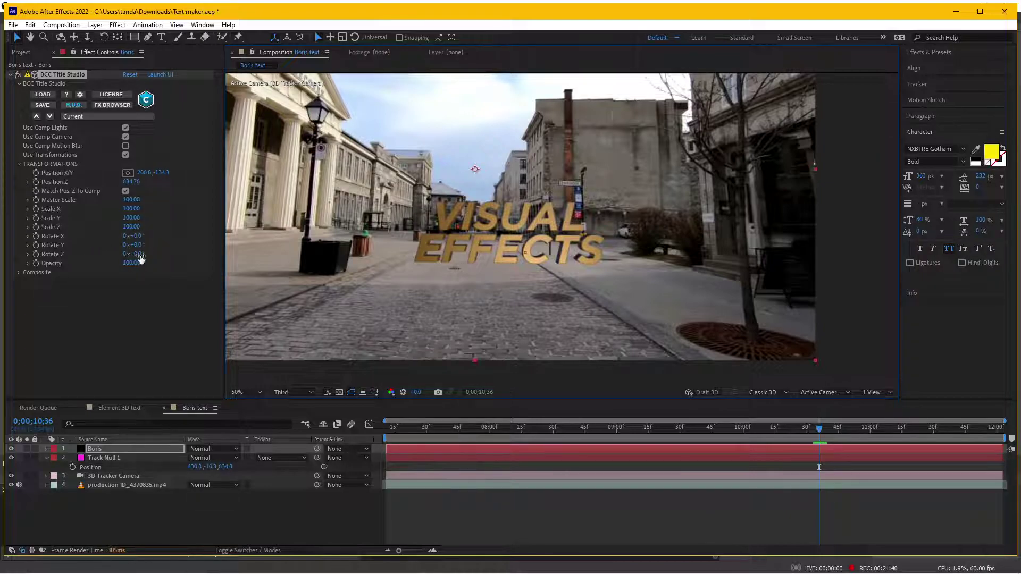
pyautogui.click(139, 236)
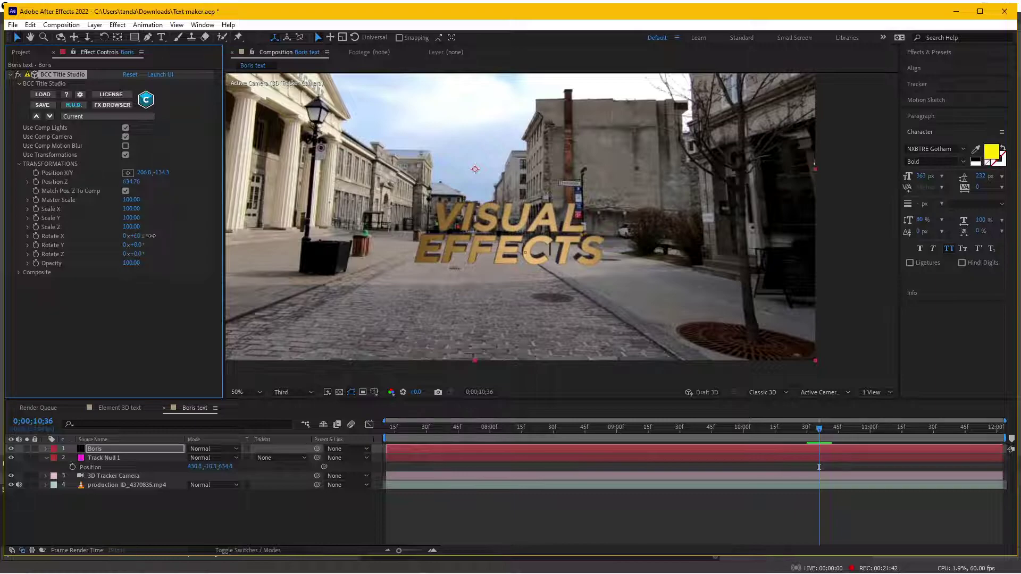
# Turn the title in Y, move it to Position X 745.8, and tilt it about 3° forward in X.
pyautogui.moveTo(140, 246); pyautogui.dragTo(177, 238)
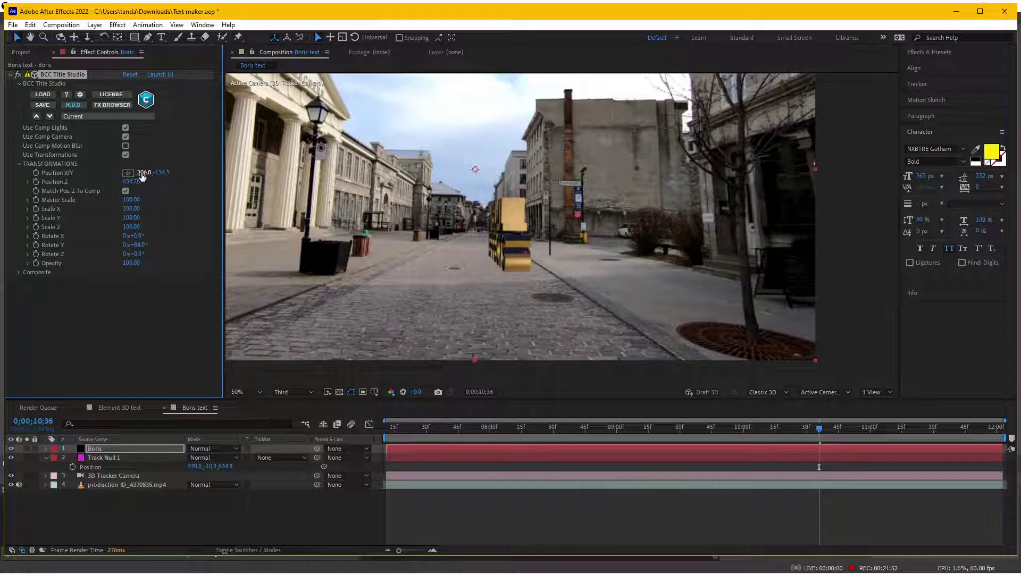
pyautogui.moveTo(142, 176); pyautogui.dragTo(446, 193)
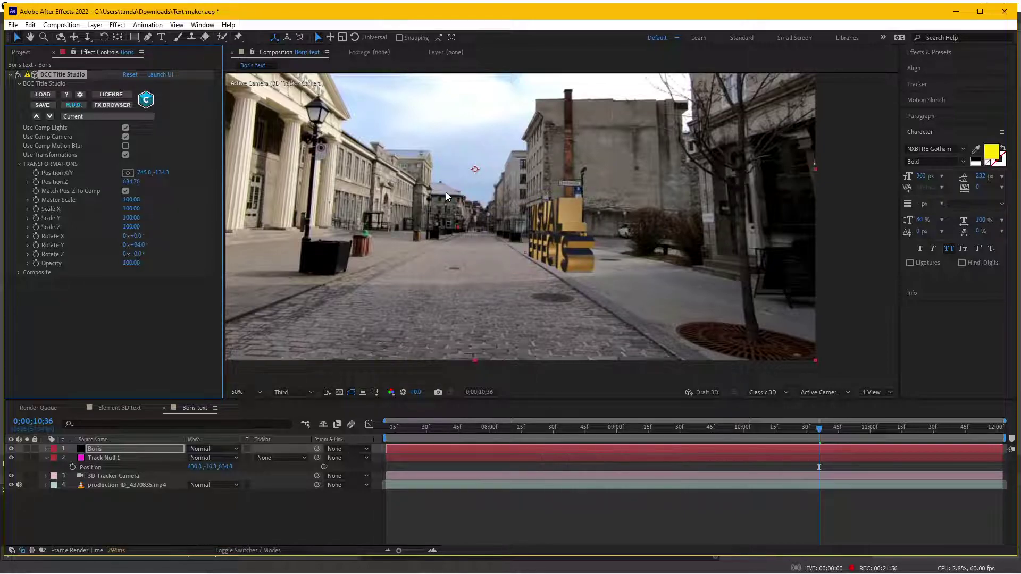
pyautogui.click(137, 236)
pyautogui.press('Return')
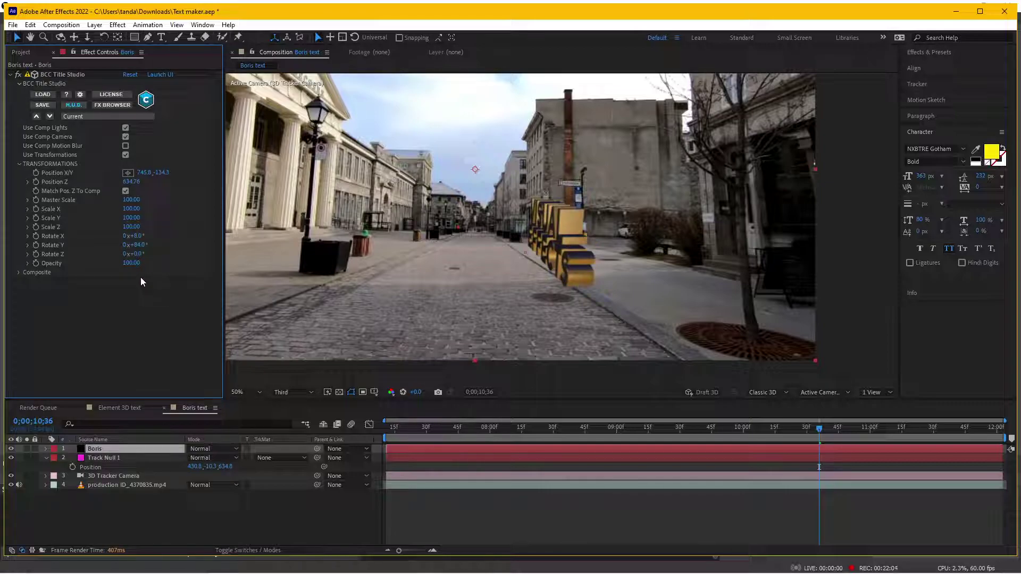
pyautogui.press('Return')
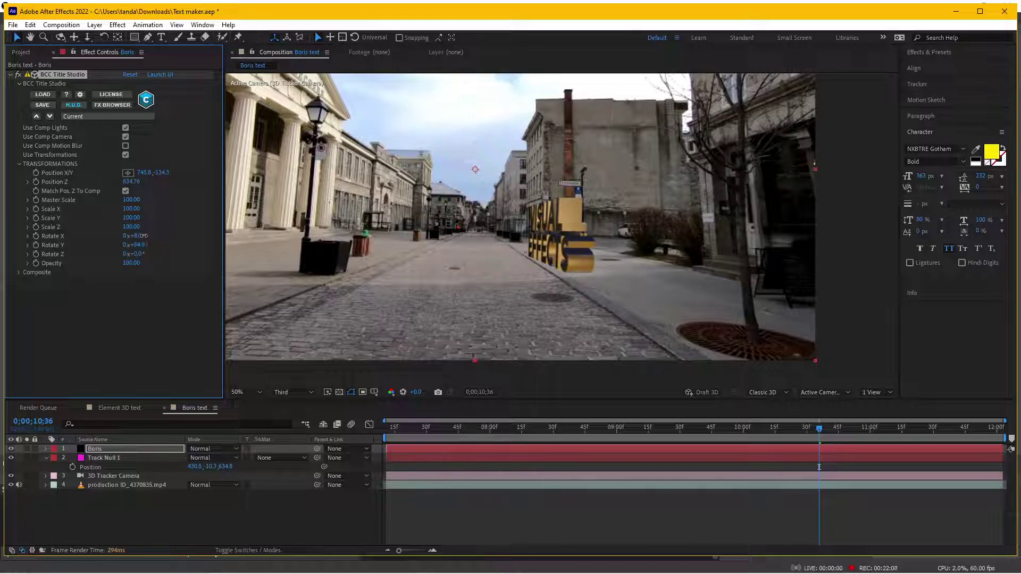
pyautogui.moveTo(143, 236); pyautogui.dragTo(144, 236)
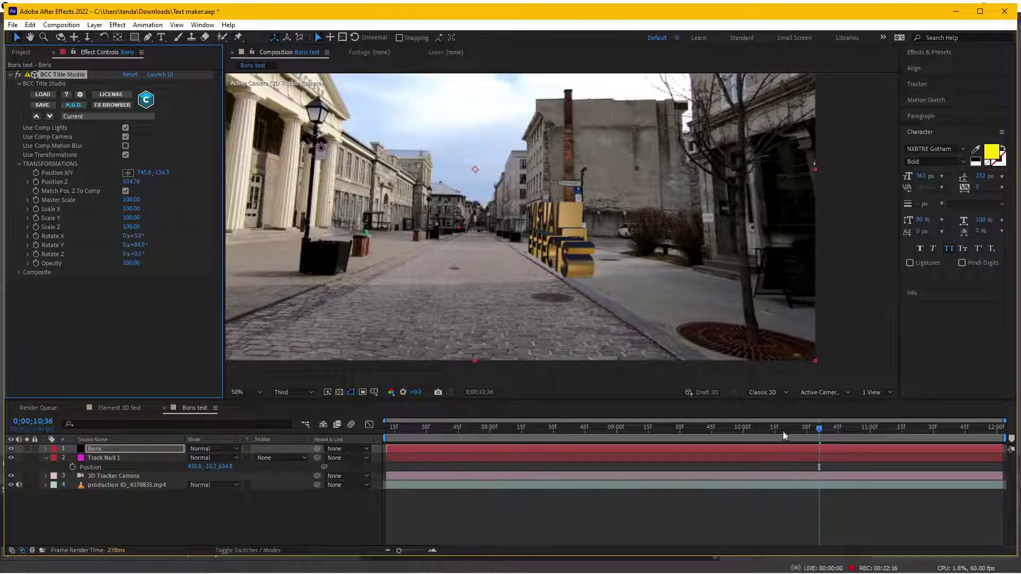
# Lower the title to Position Y -215.3 and play a preview of the tracked shot.
pyautogui.moveTo(782, 436); pyautogui.dragTo(624, 429)
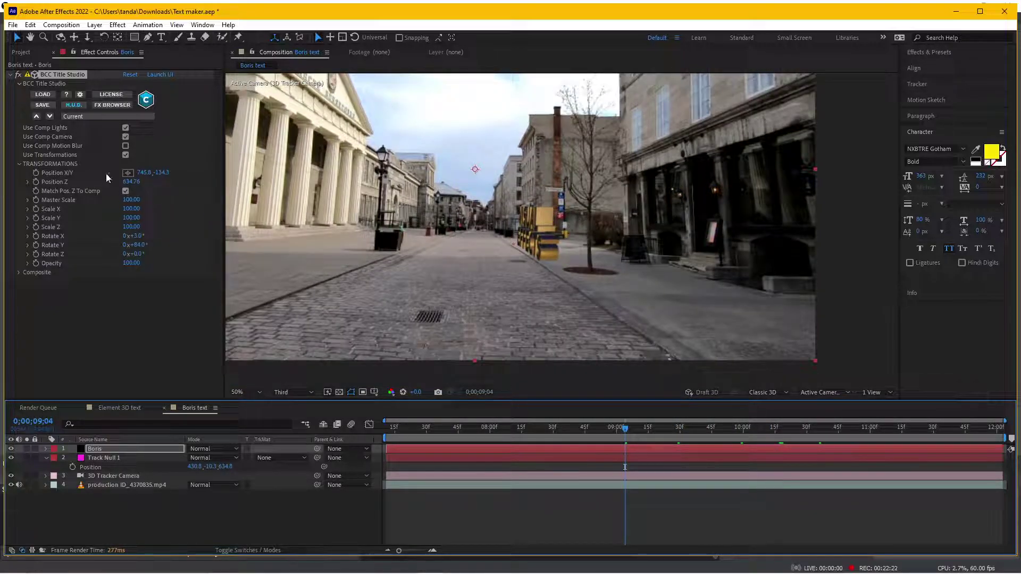
pyautogui.moveTo(161, 173)
pyautogui.mouseDown()
pyautogui.moveTo(108, 181)
pyautogui.moveTo(546, 339)
pyautogui.mouseUp()
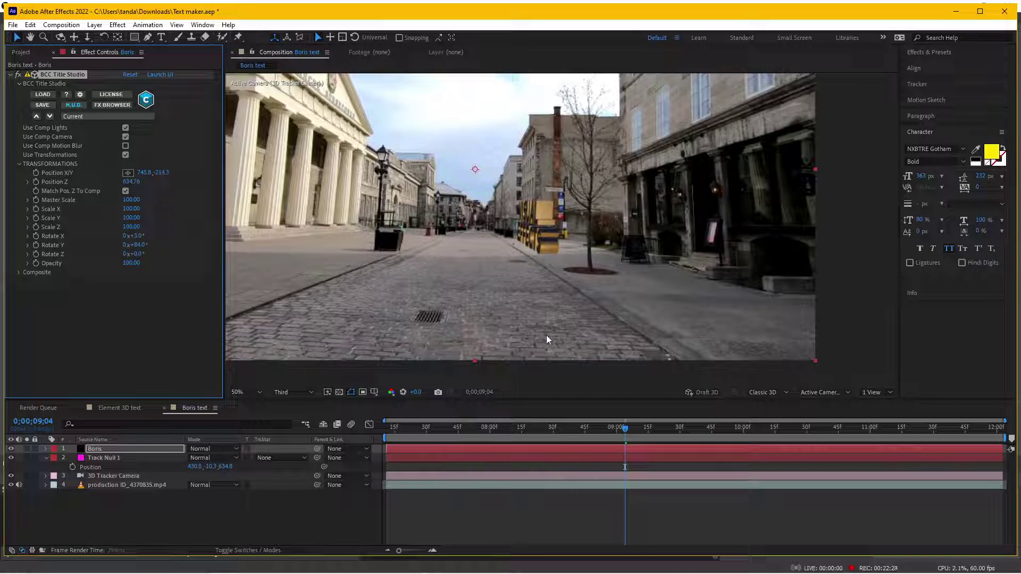
pyautogui.press('space')
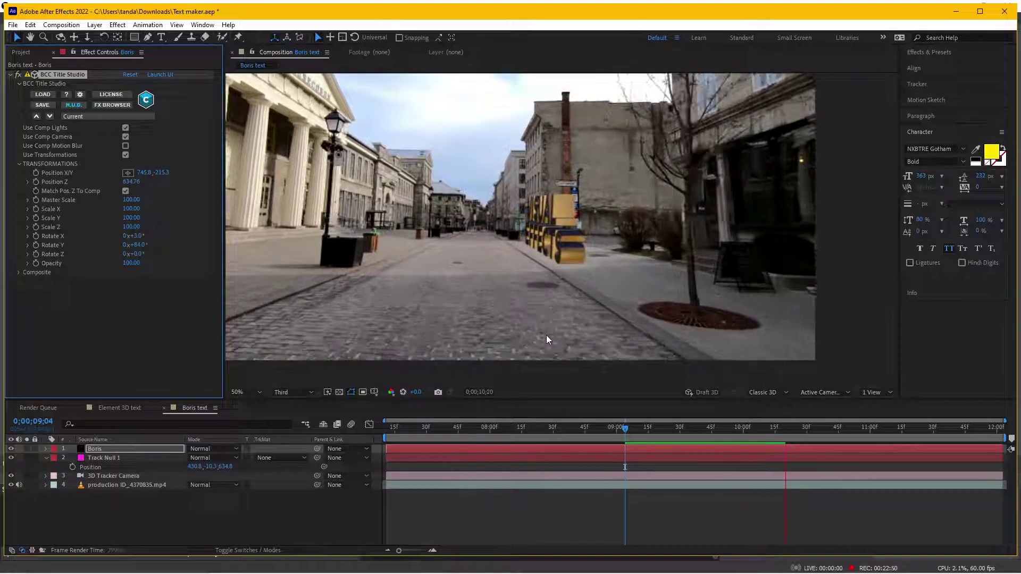
pyautogui.click(649, 429)
# Check the title's tracking at Full resolution across the shot, then launch Title Studio.
pyautogui.moveTo(643, 435)
pyautogui.mouseDown()
pyautogui.moveTo(799, 444)
pyautogui.moveTo(748, 443)
pyautogui.mouseUp()
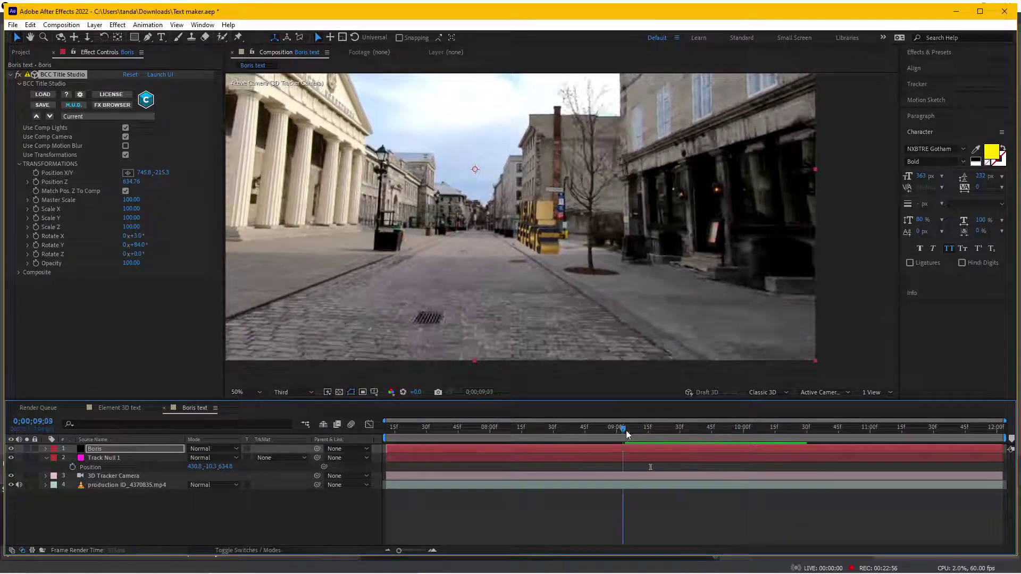
pyautogui.press('.')
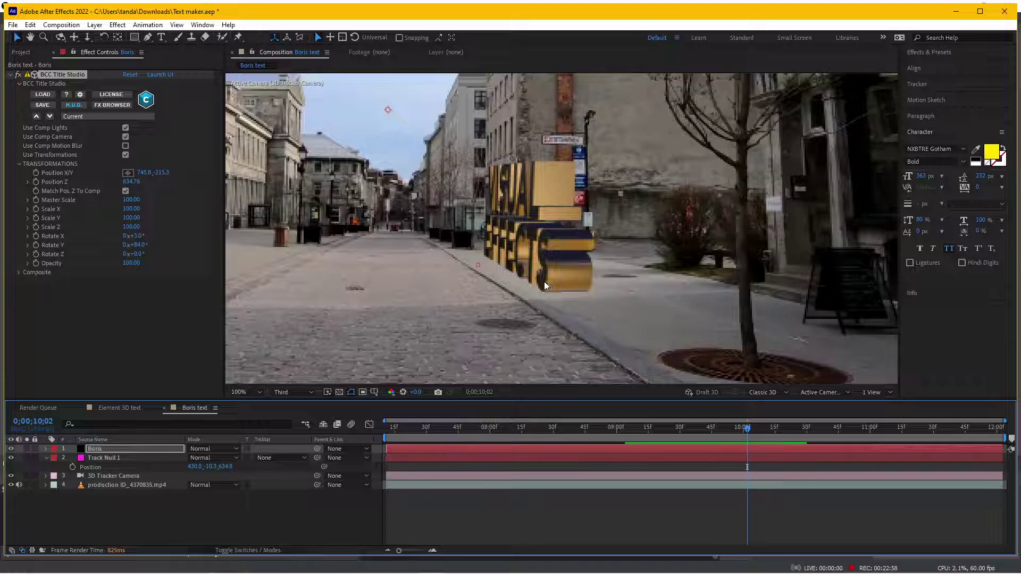
pyautogui.click(293, 392)
pyautogui.click(287, 418)
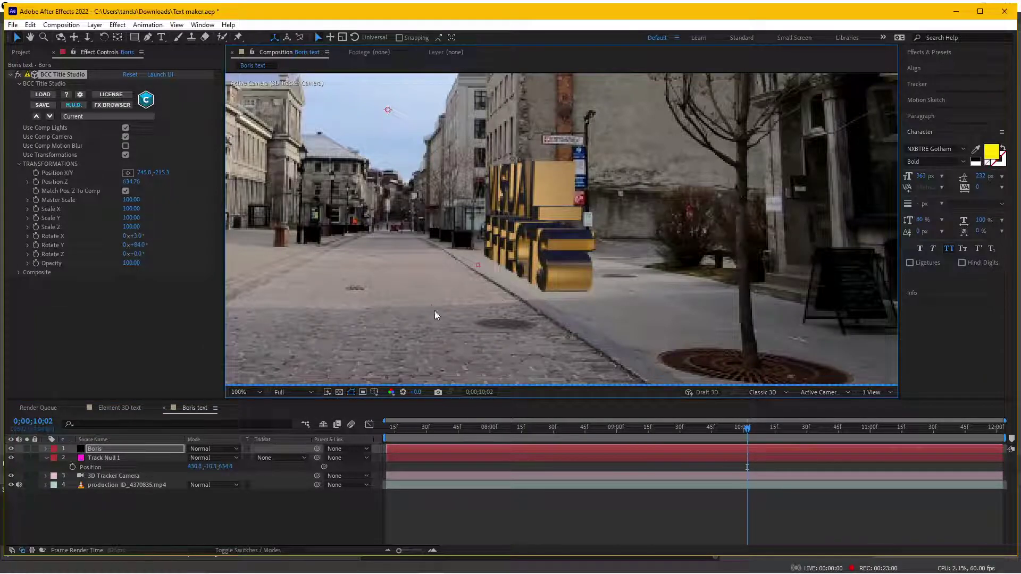
pyautogui.press(',')
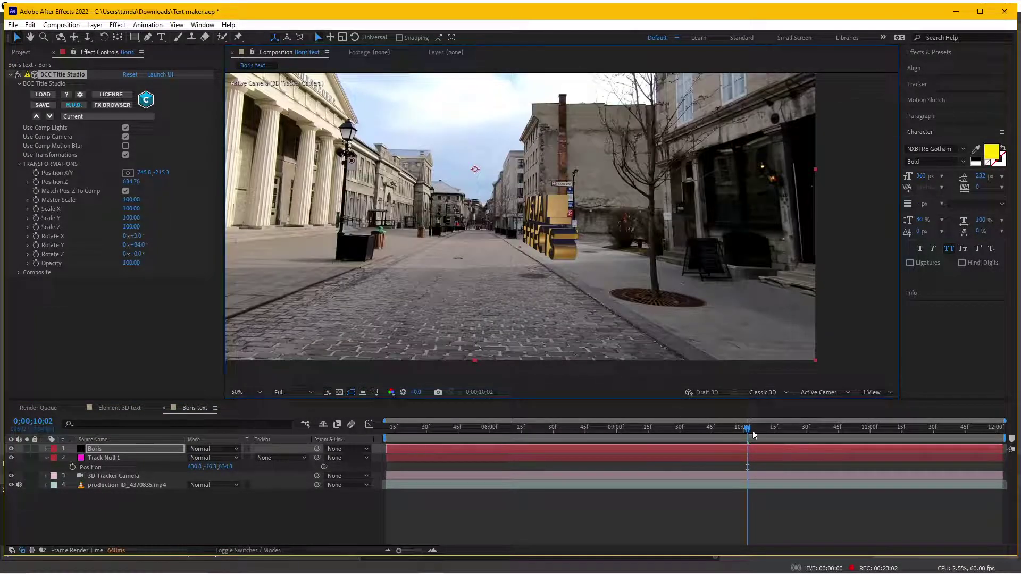
pyautogui.moveTo(748, 430); pyautogui.dragTo(783, 431)
pyautogui.click(597, 427)
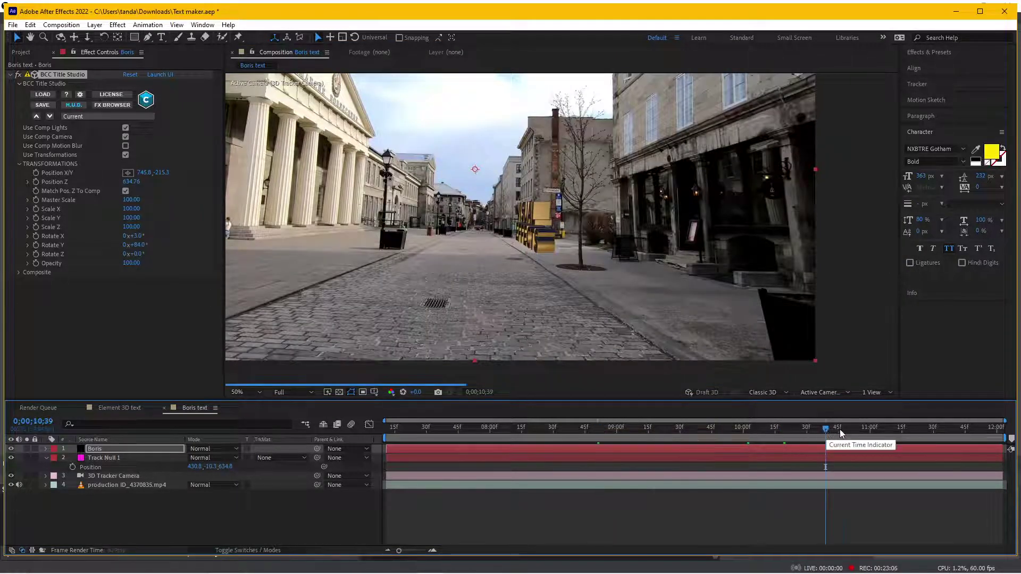
pyautogui.moveTo(597, 430); pyautogui.dragTo(971, 433)
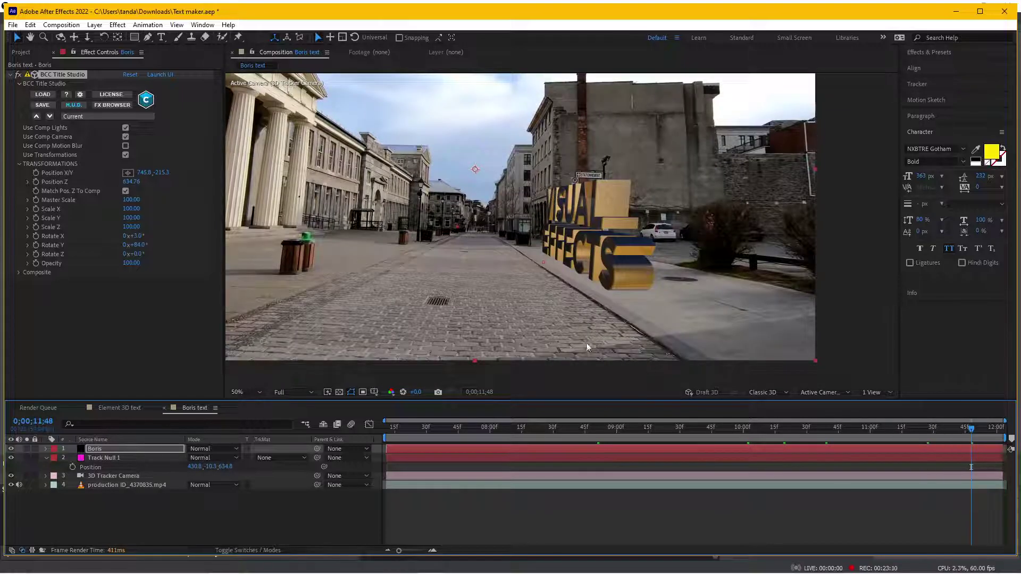
pyautogui.click(163, 76)
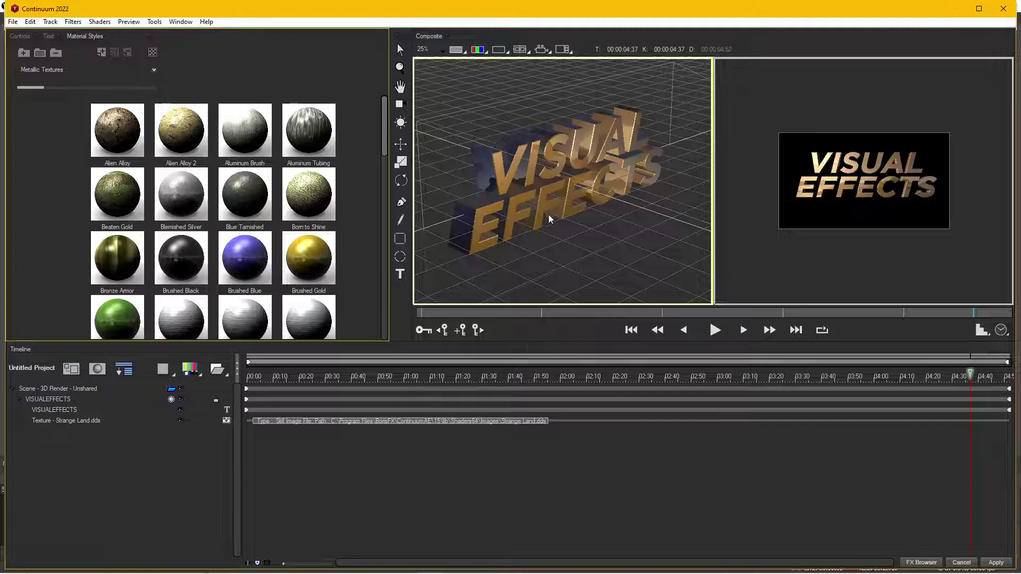
# Show the 3D scene's light settings, move the light and turn on a second light.
pyautogui.scroll(-2, 551, 213)
pyautogui.scroll(-1, 552, 214)
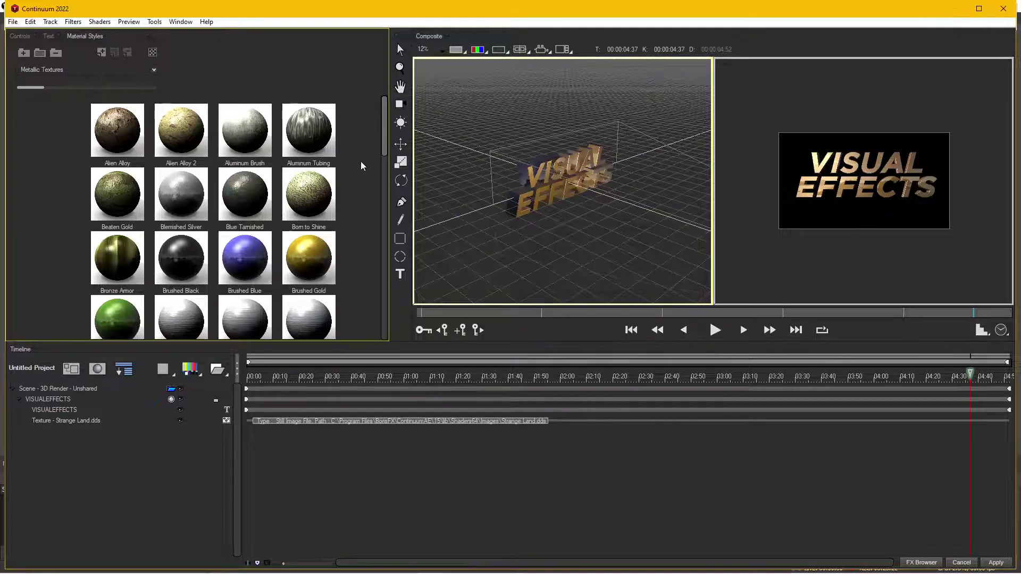
pyautogui.click(51, 389)
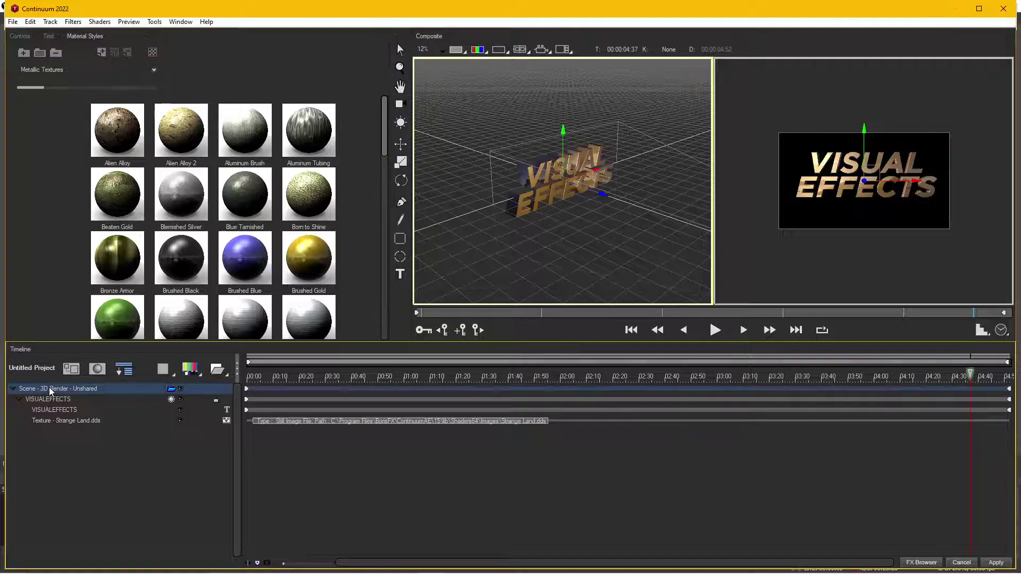
pyautogui.click(19, 37)
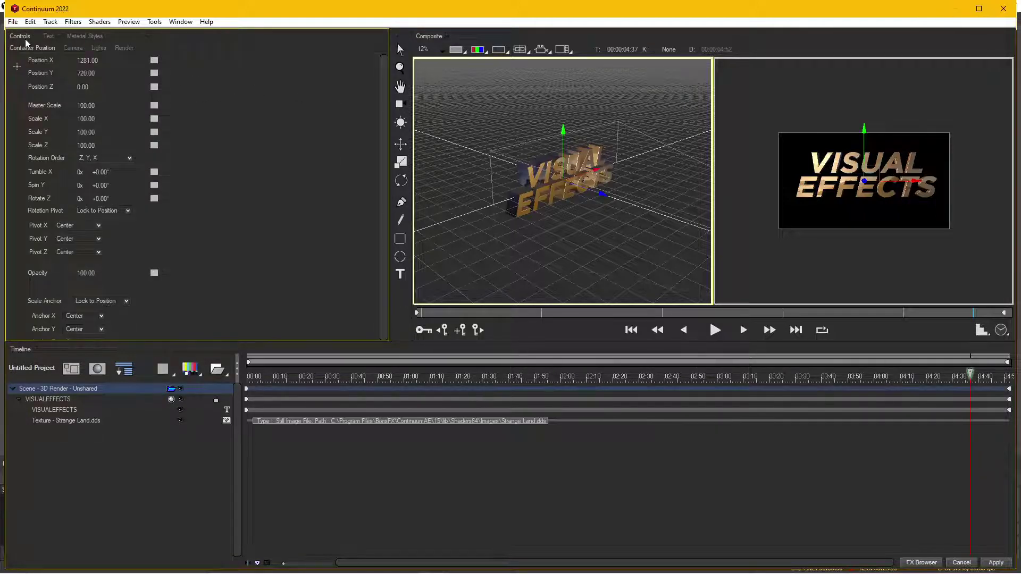
pyautogui.click(98, 48)
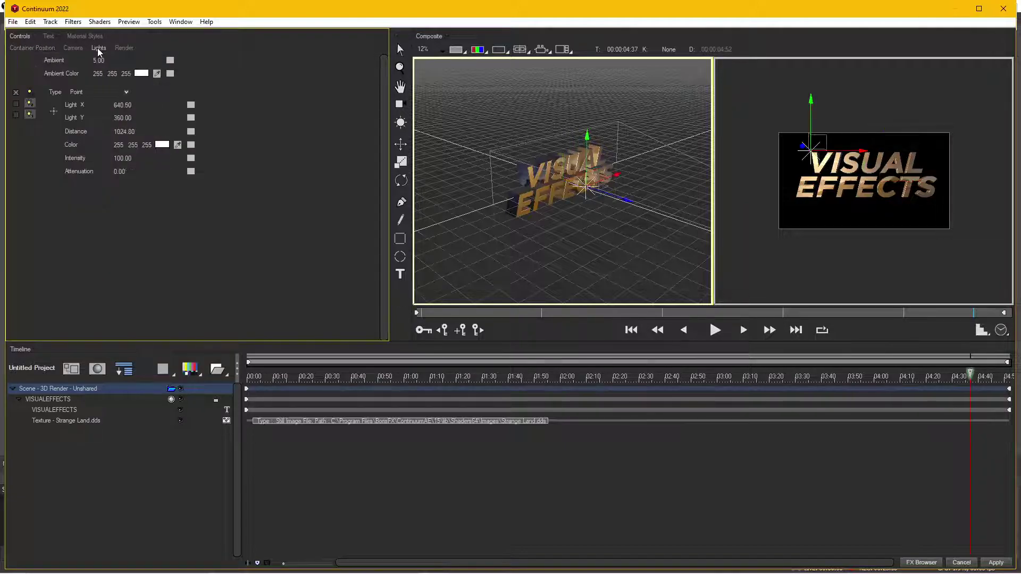
pyautogui.scroll(1, 594, 209)
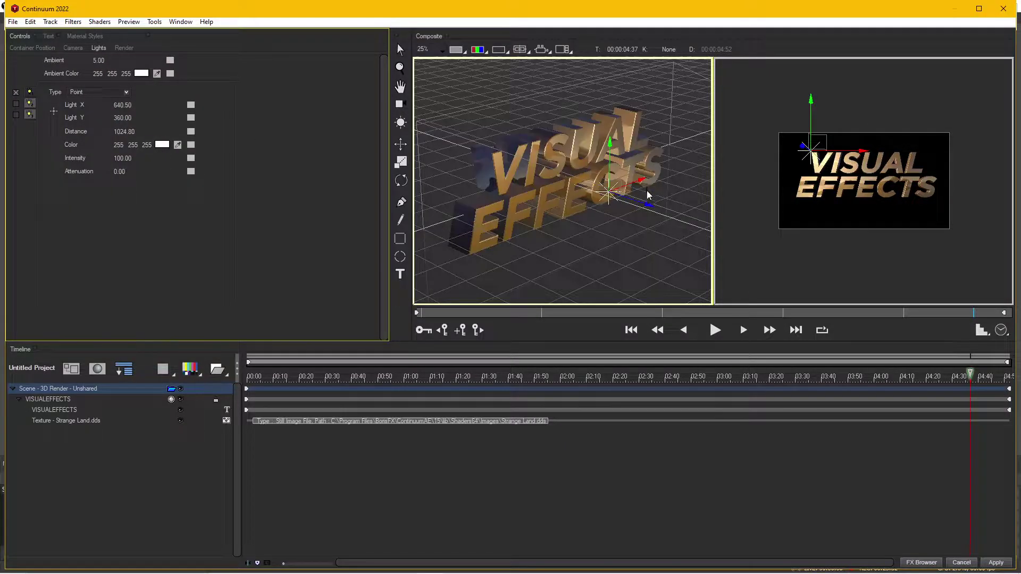
pyautogui.moveTo(633, 190)
pyautogui.mouseDown()
pyautogui.moveTo(646, 207)
pyautogui.moveTo(580, 222)
pyautogui.mouseUp()
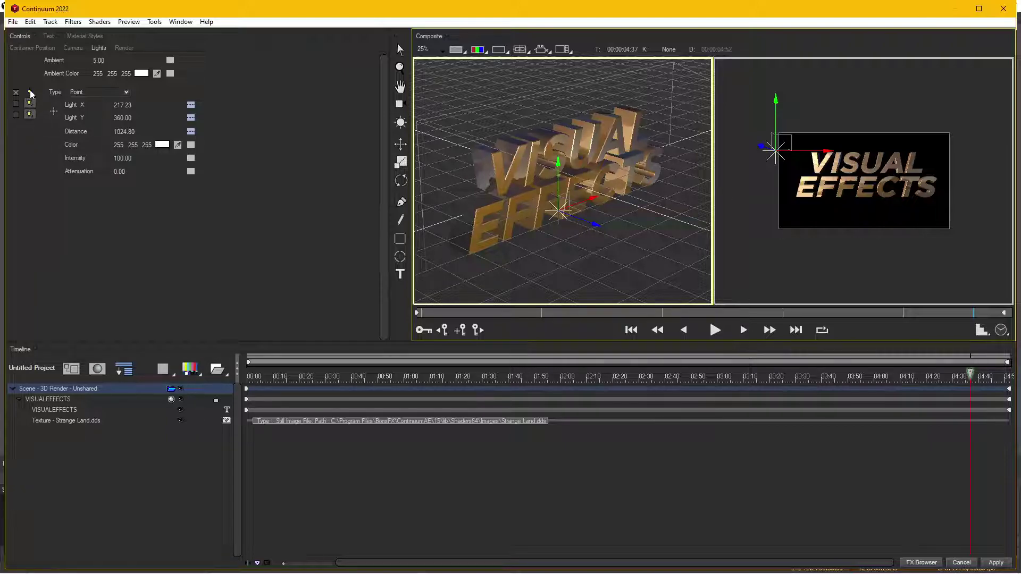
pyautogui.click(16, 103)
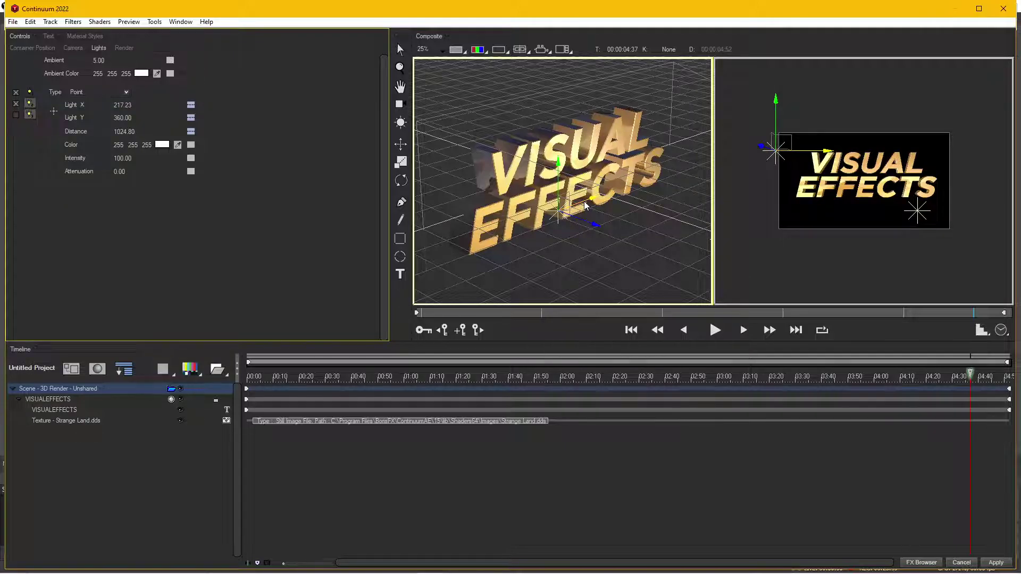
pyautogui.moveTo(585, 205); pyautogui.dragTo(656, 198)
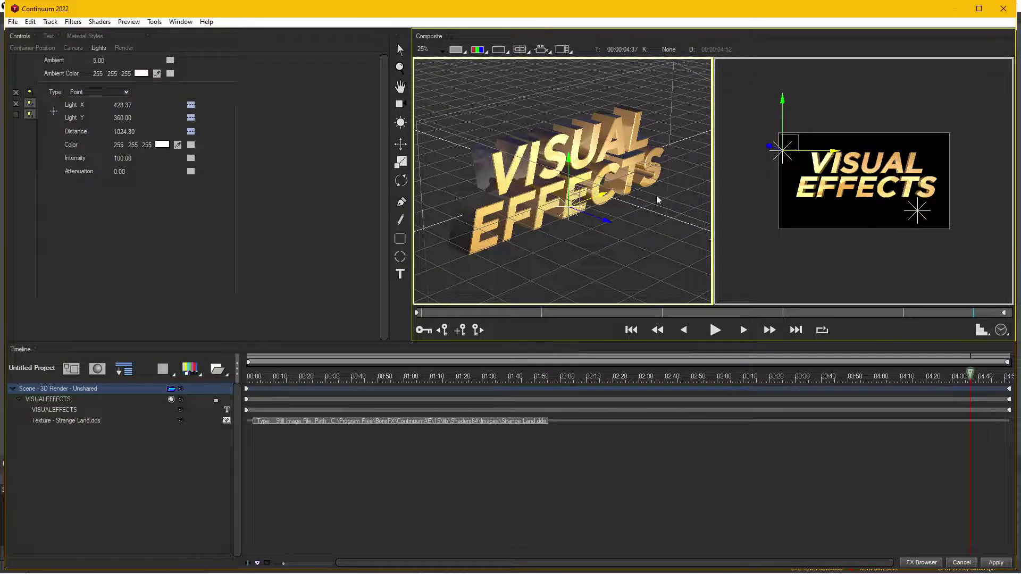
# Reframe the 3D view and move the point light up toward the title, to 2999.55, 213.06.
pyautogui.click(922, 214)
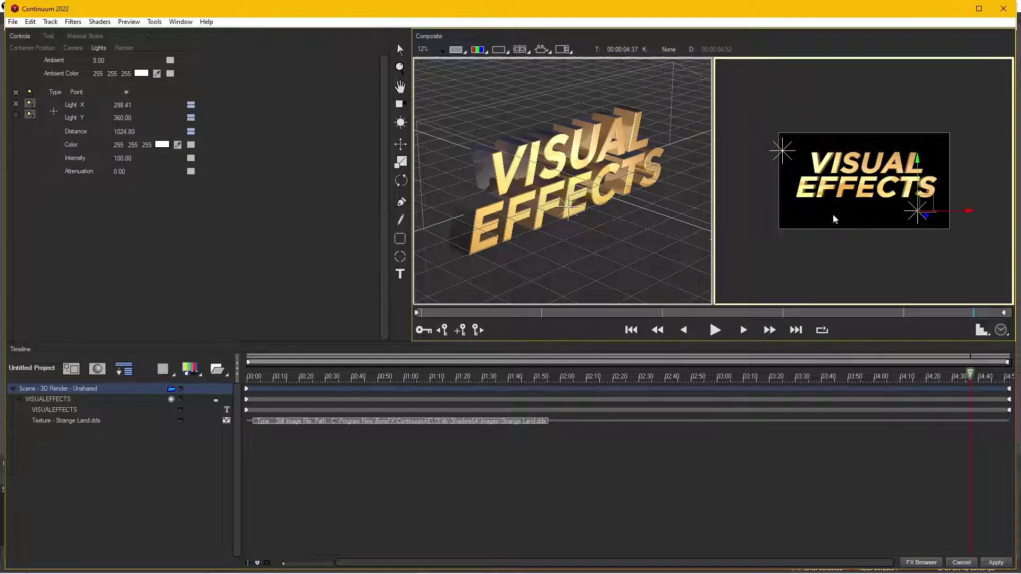
pyautogui.click(400, 87)
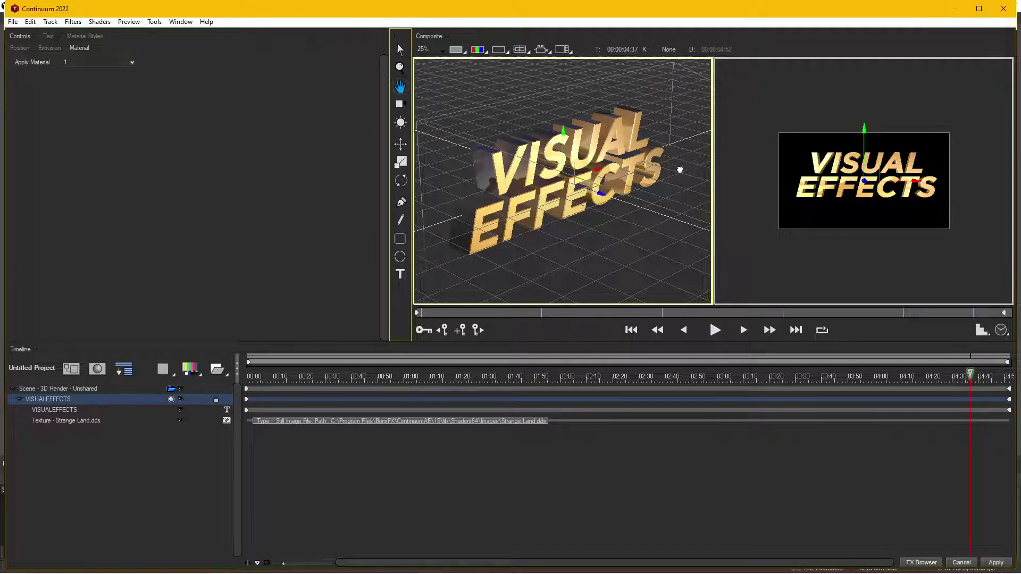
pyautogui.moveTo(679, 170); pyautogui.dragTo(633, 186)
pyautogui.click(400, 49)
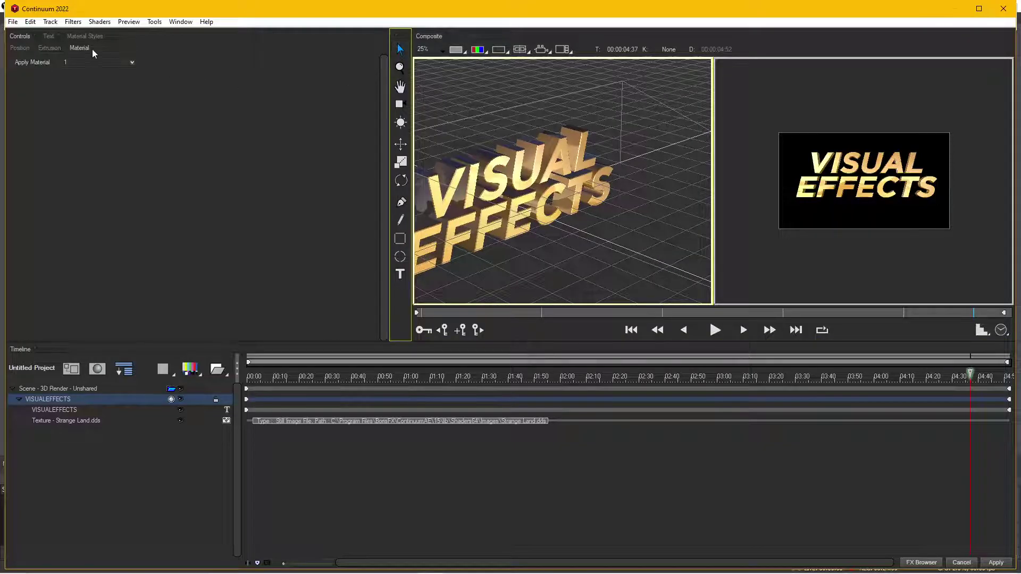
pyautogui.click(45, 389)
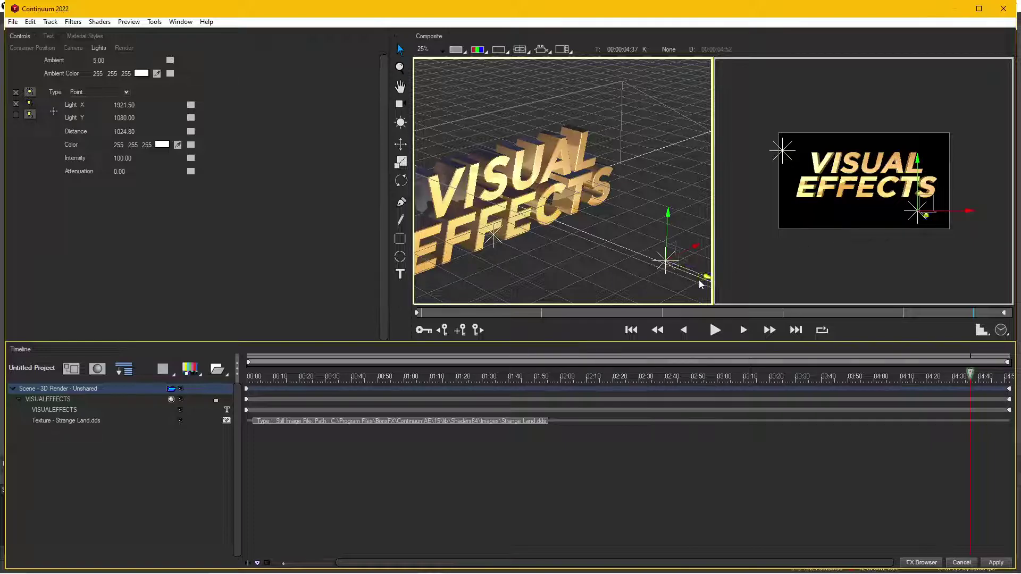
pyautogui.moveTo(704, 278)
pyautogui.mouseDown()
pyautogui.moveTo(541, 203)
pyautogui.moveTo(610, 162)
pyautogui.mouseUp()
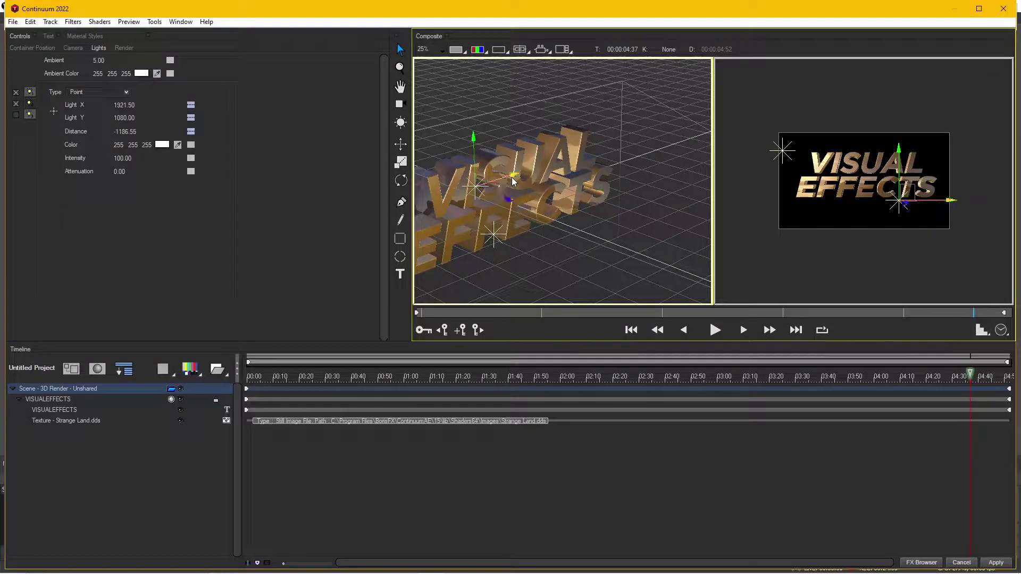
pyautogui.moveTo(992, 201); pyautogui.dragTo(955, 165)
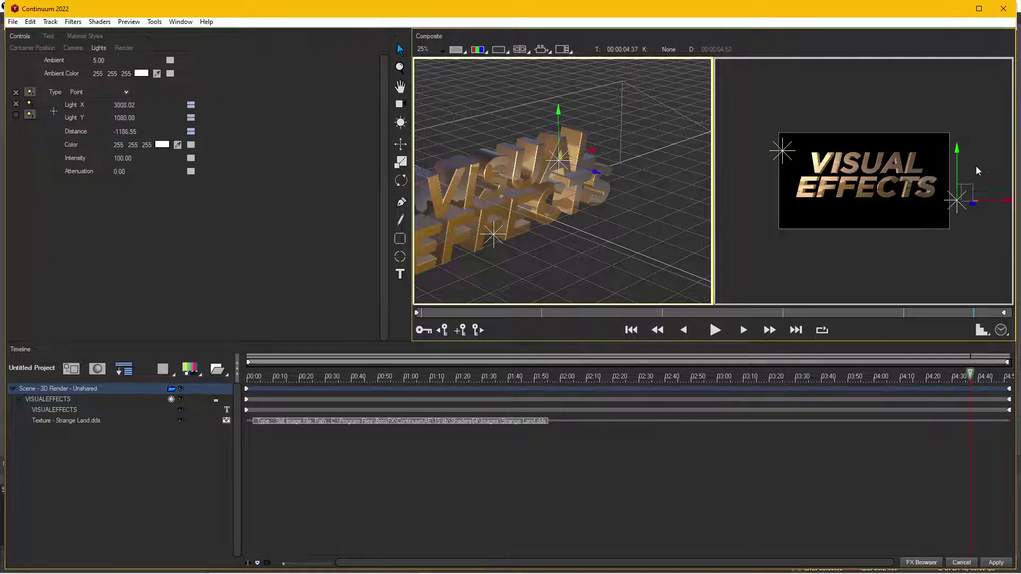
pyautogui.moveTo(964, 112); pyautogui.dragTo(960, 119)
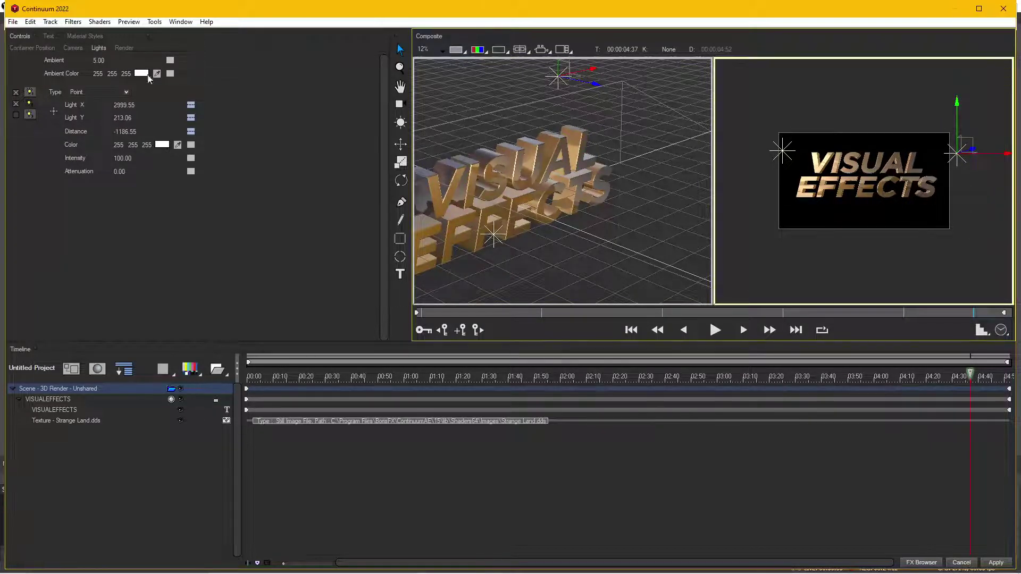
# Close Title Studio, saving the effect settings with the After Effects host.
pyautogui.click(575, 140)
pyautogui.click(1003, 8)
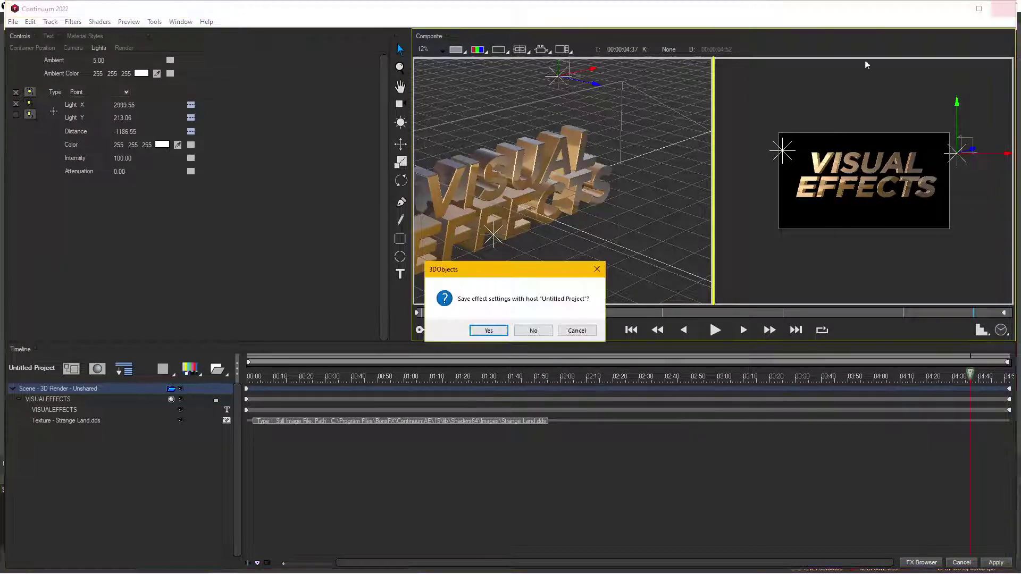
pyautogui.click(493, 329)
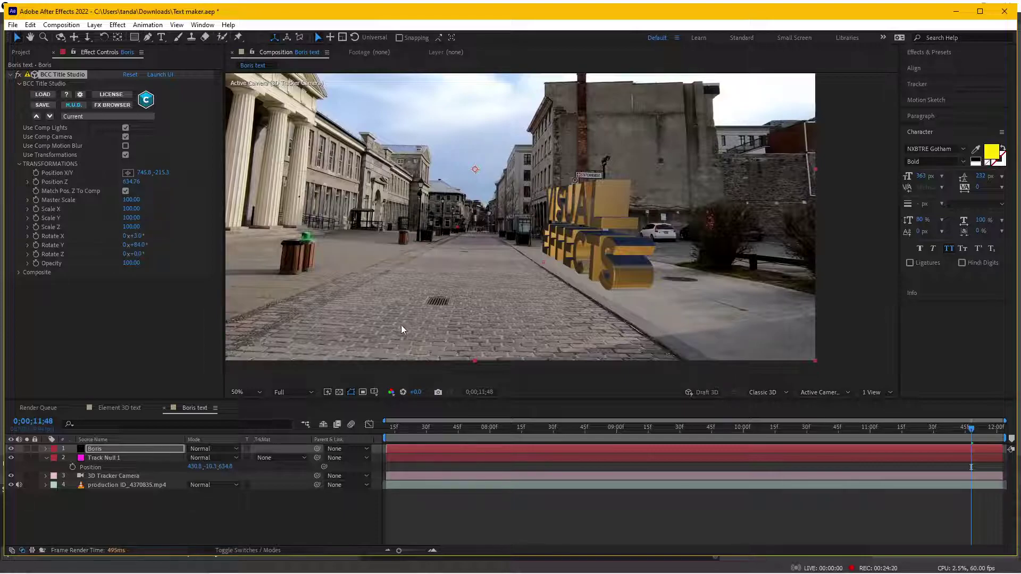
pyautogui.click(709, 430)
pyautogui.click(777, 439)
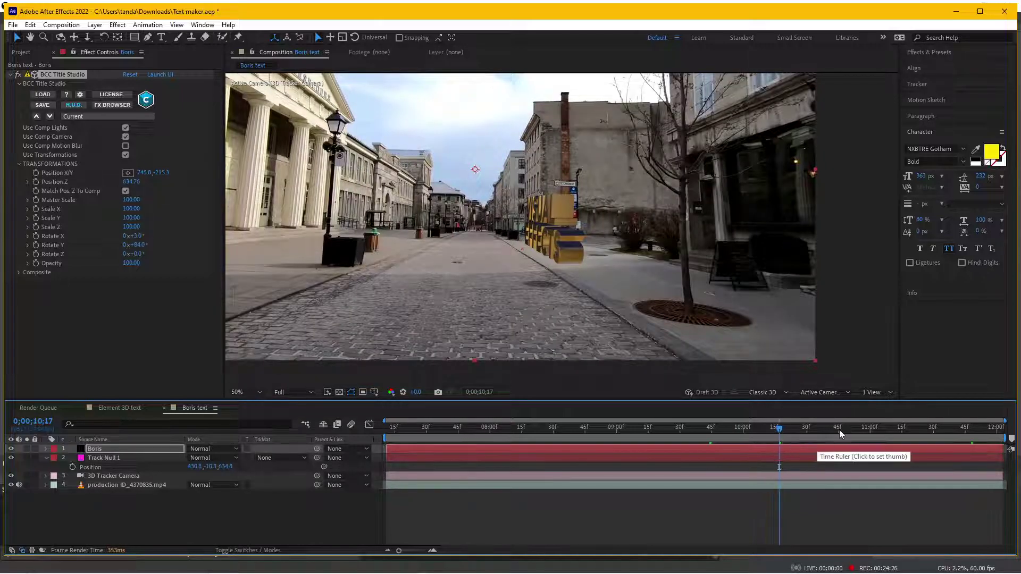
pyautogui.click(839, 429)
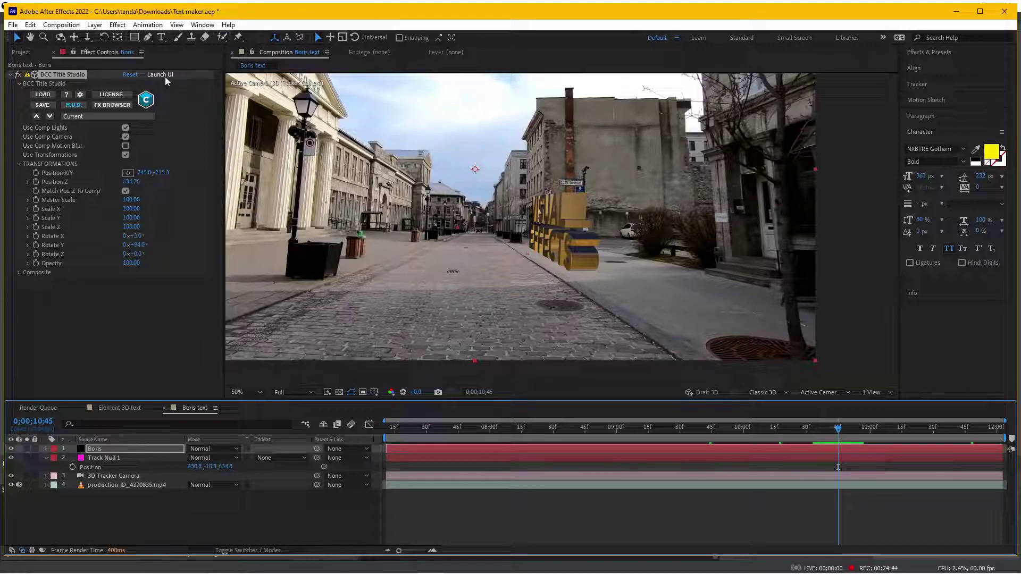
# Relaunch Title Studio, toggle the Hand and Selection tools, and select the Scene to show its lights.
pyautogui.click(159, 75)
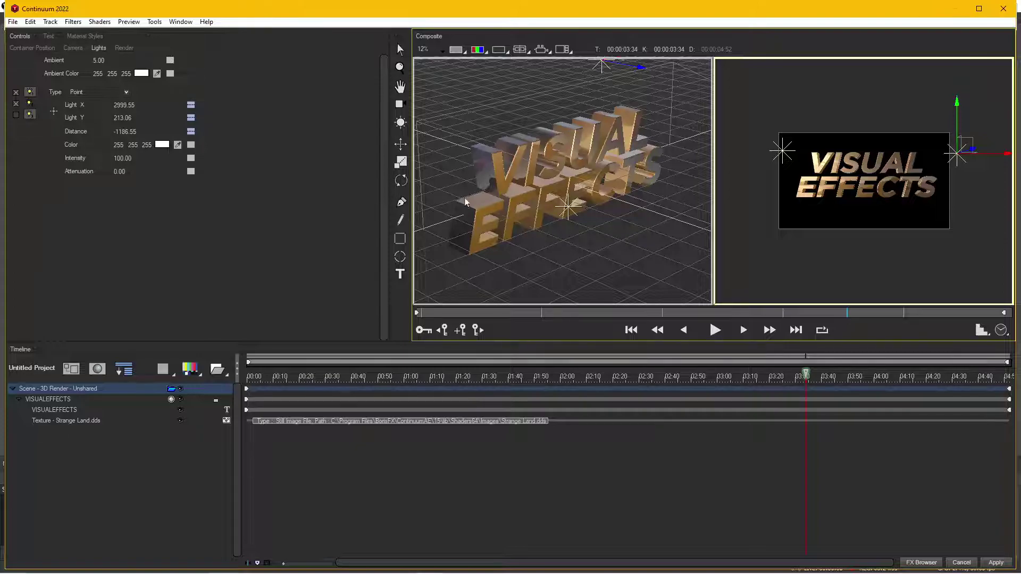
pyautogui.click(400, 86)
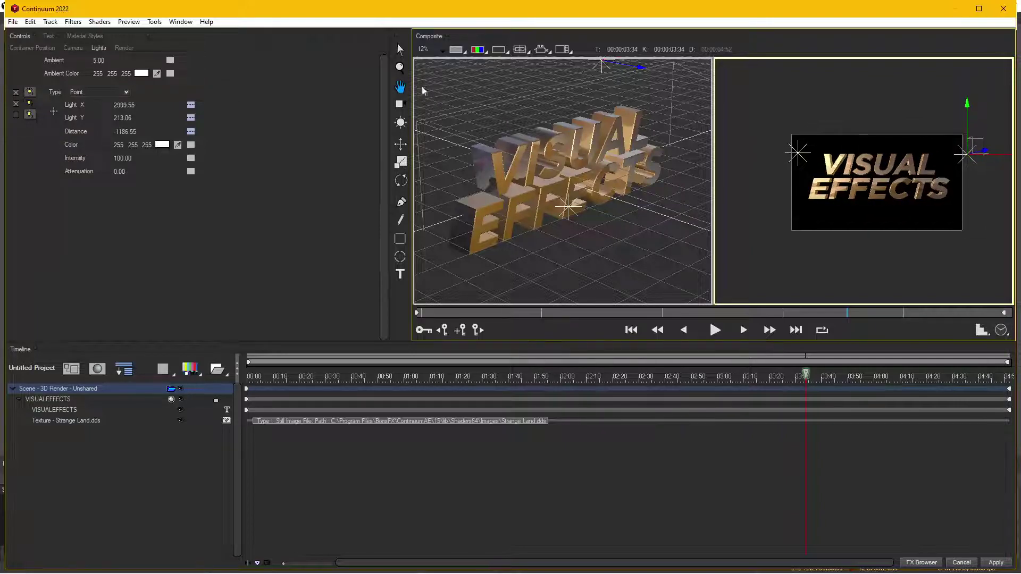
pyautogui.click(400, 49)
pyautogui.click(400, 86)
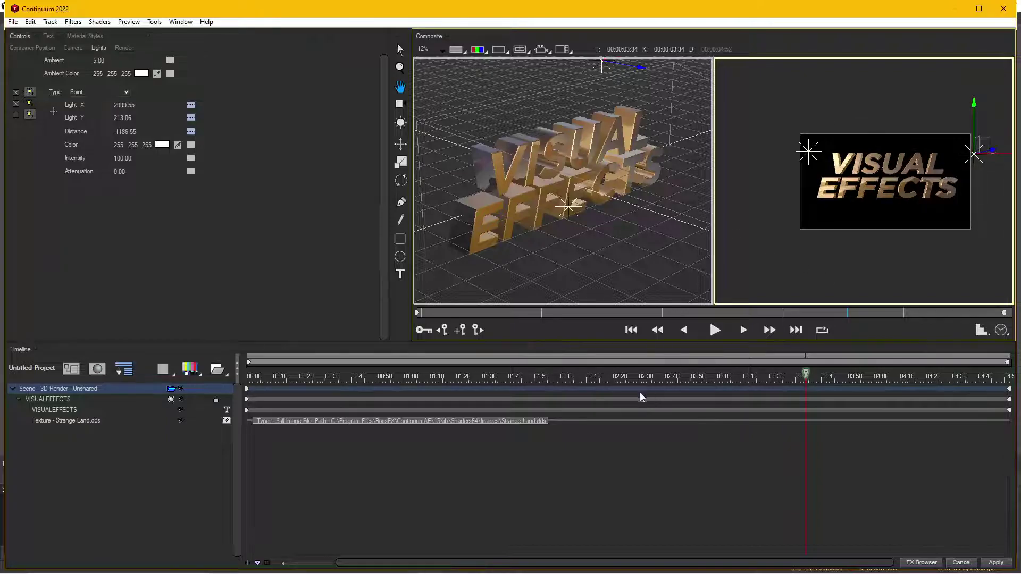
pyautogui.click(560, 414)
pyautogui.click(487, 375)
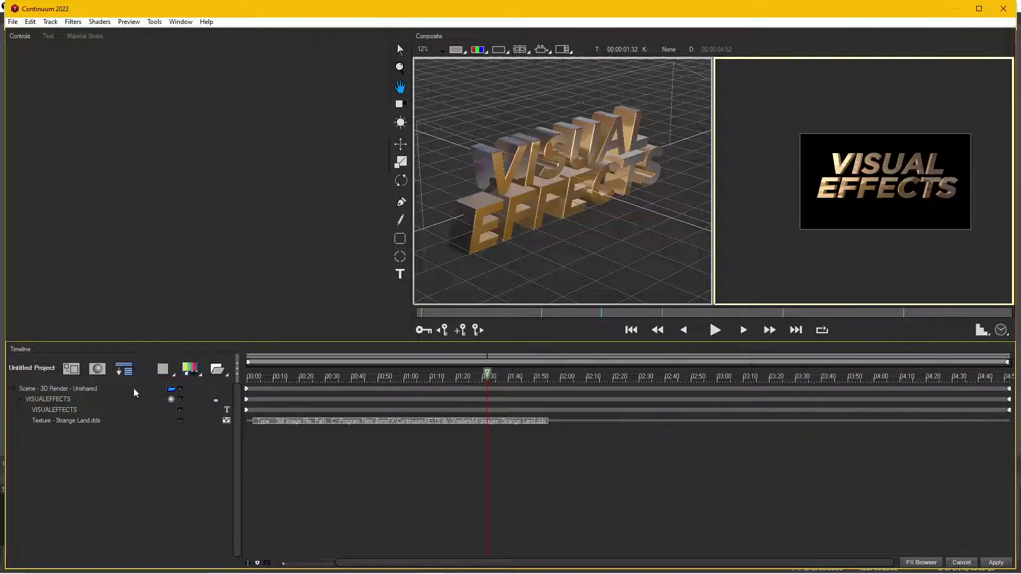
pyautogui.click(85, 392)
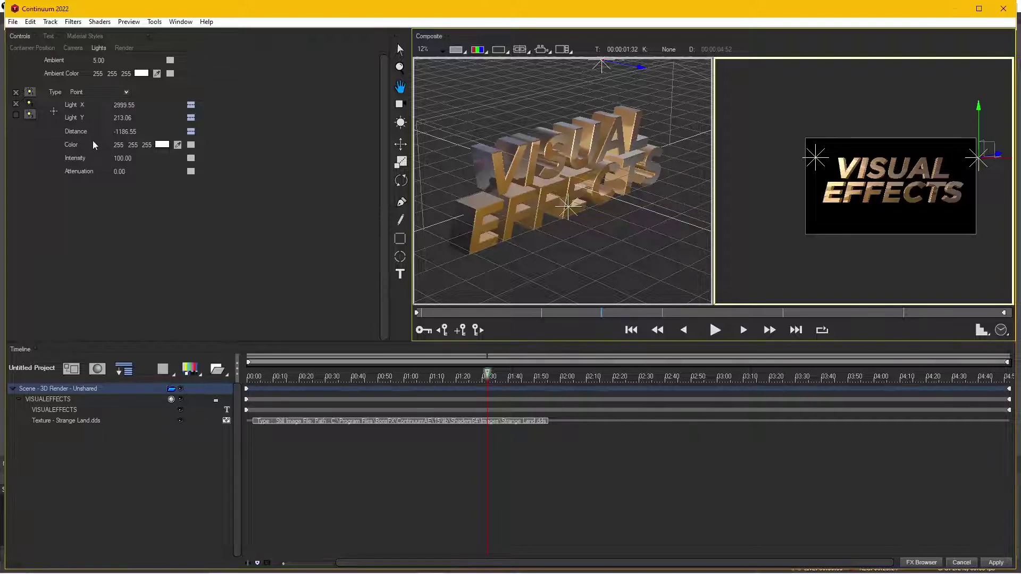
# Select the VISUALEFFECTS text and try out its Tracking, Type On and Jitter settings.
pyautogui.click(55, 400)
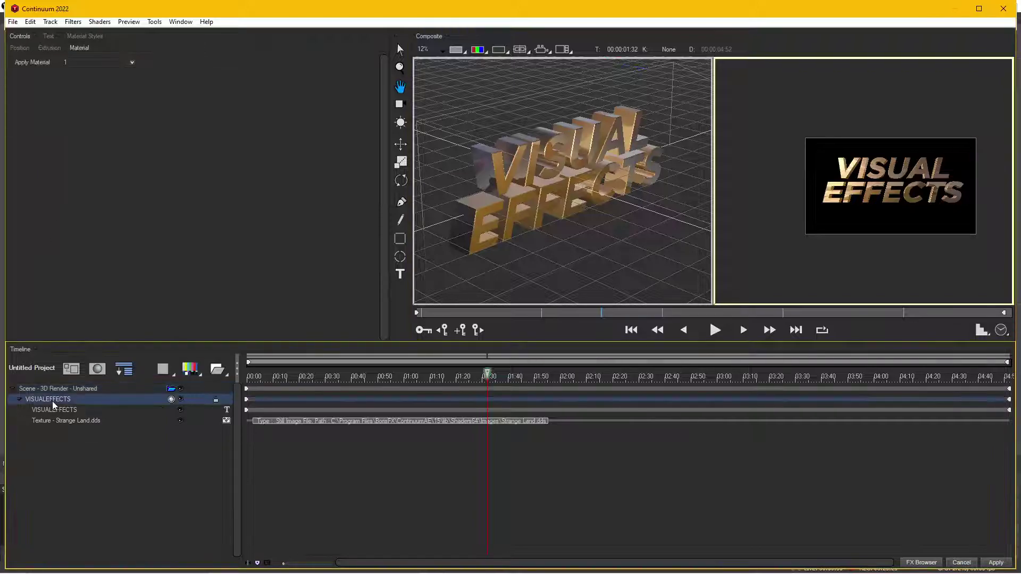
pyautogui.click(55, 410)
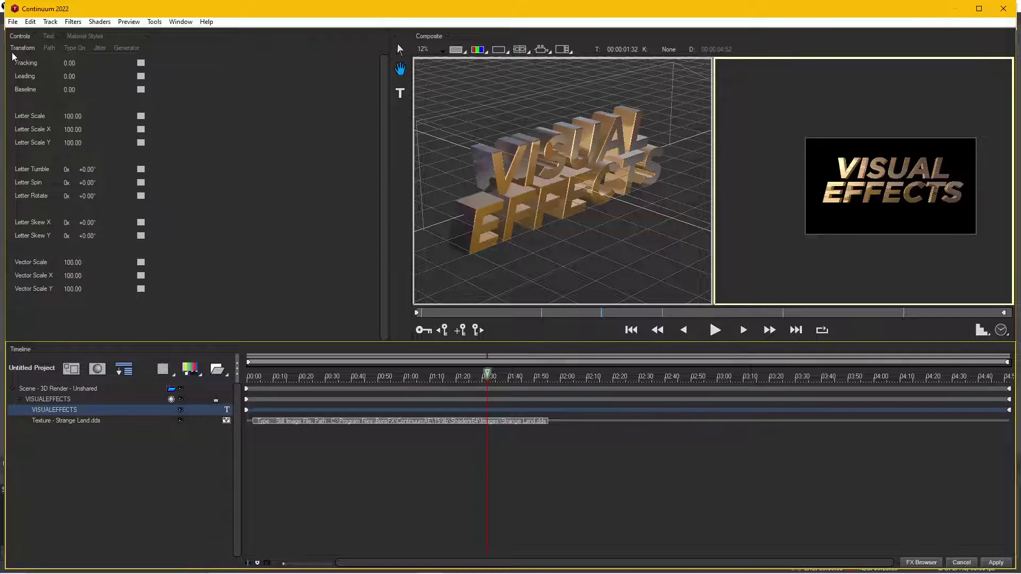
pyautogui.moveTo(71, 63)
pyautogui.mouseDown()
pyautogui.moveTo(108, 90)
pyautogui.moveTo(73, 88)
pyautogui.mouseUp()
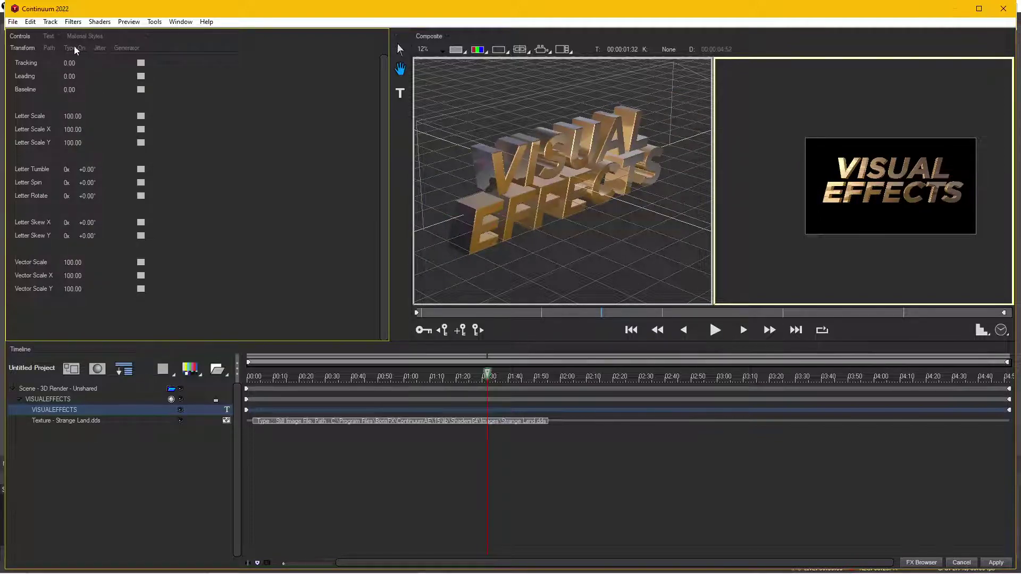
pyautogui.click(70, 48)
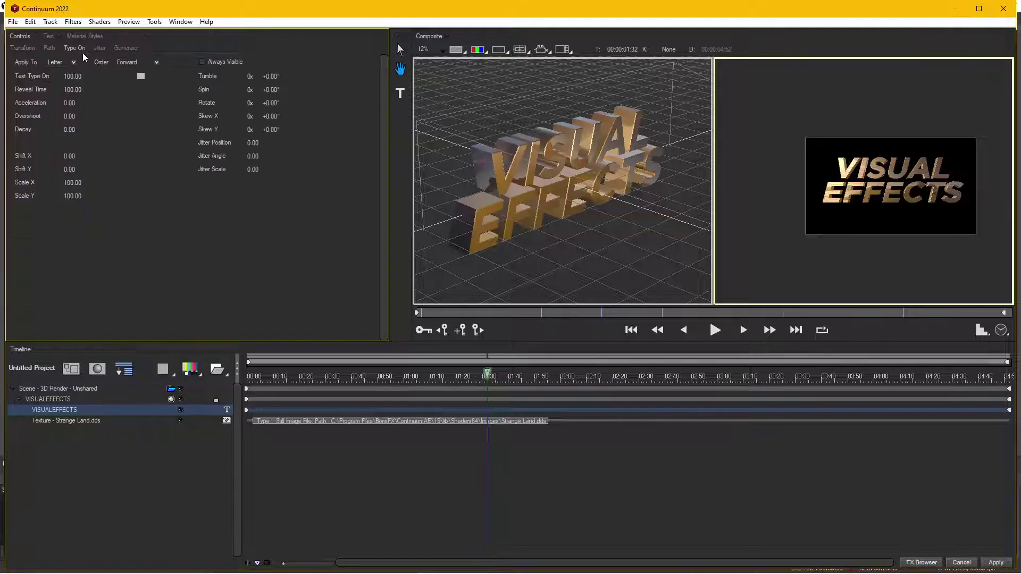
pyautogui.moveTo(72, 77)
pyautogui.mouseDown()
pyautogui.moveTo(29, 90)
pyautogui.moveTo(74, 89)
pyautogui.moveTo(31, 101)
pyautogui.moveTo(130, 78)
pyautogui.mouseUp()
pyautogui.click(99, 48)
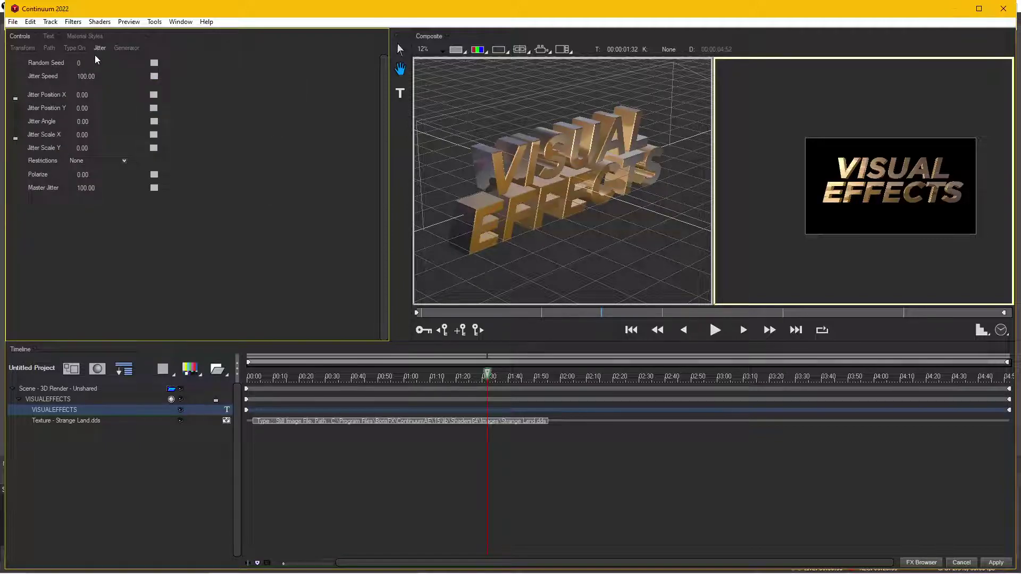
pyautogui.moveTo(85, 95)
pyautogui.mouseDown()
pyautogui.moveTo(103, 98)
pyautogui.moveTo(39, 115)
pyautogui.moveTo(123, 116)
pyautogui.mouseUp()
# Return to the letter Transform settings and set the current time to 00:00:00:16.
pyautogui.click(22, 49)
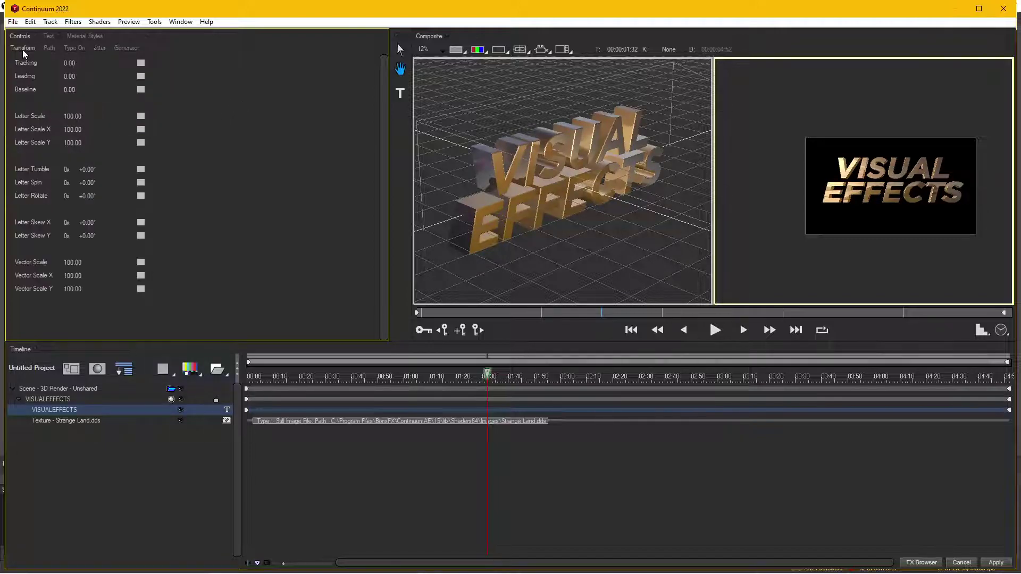
pyautogui.click(254, 378)
pyautogui.moveTo(255, 379); pyautogui.dragTo(231, 380)
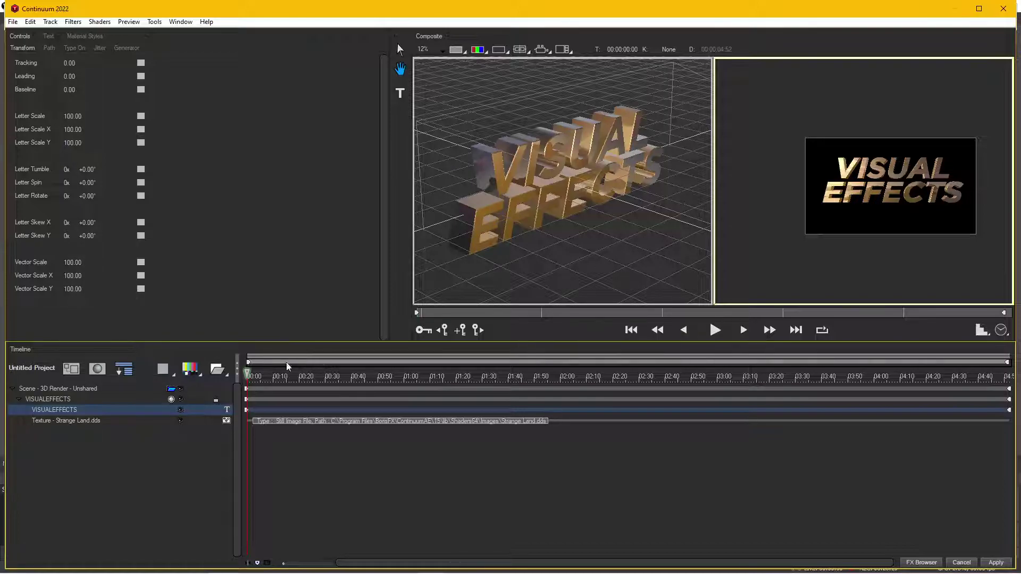
pyautogui.click(288, 378)
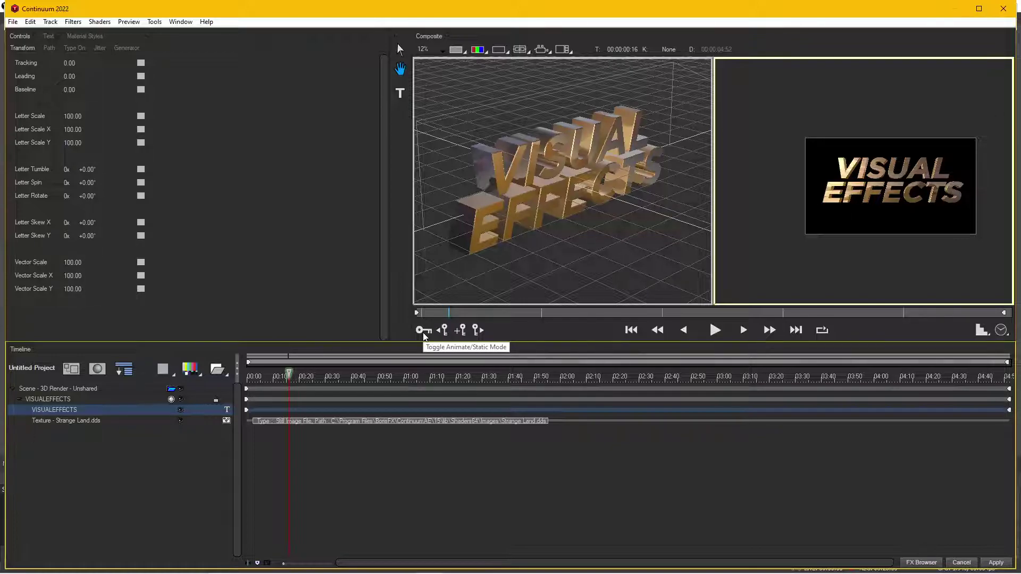
# Turn on Animate mode and key Tracking at 71.99 with Linear interpolation at the start.
pyautogui.click(424, 335)
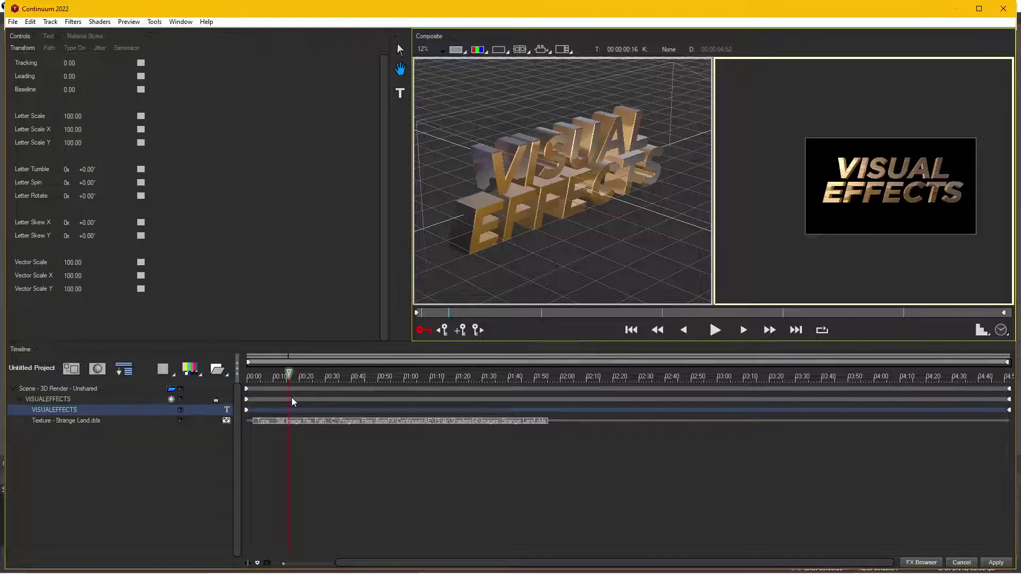
pyautogui.moveTo(289, 377); pyautogui.dragTo(226, 384)
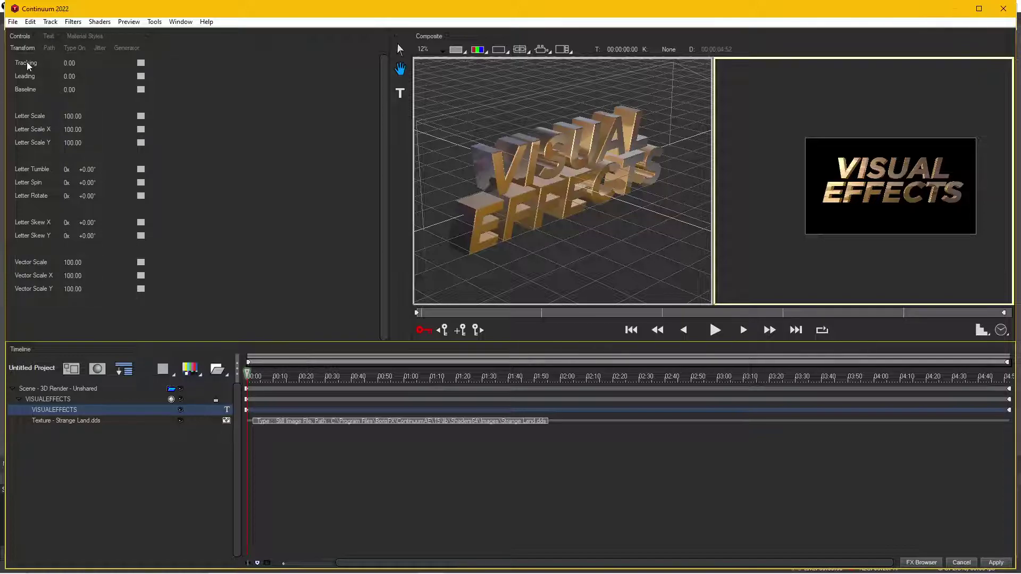
pyautogui.moveTo(68, 65); pyautogui.dragTo(90, 65)
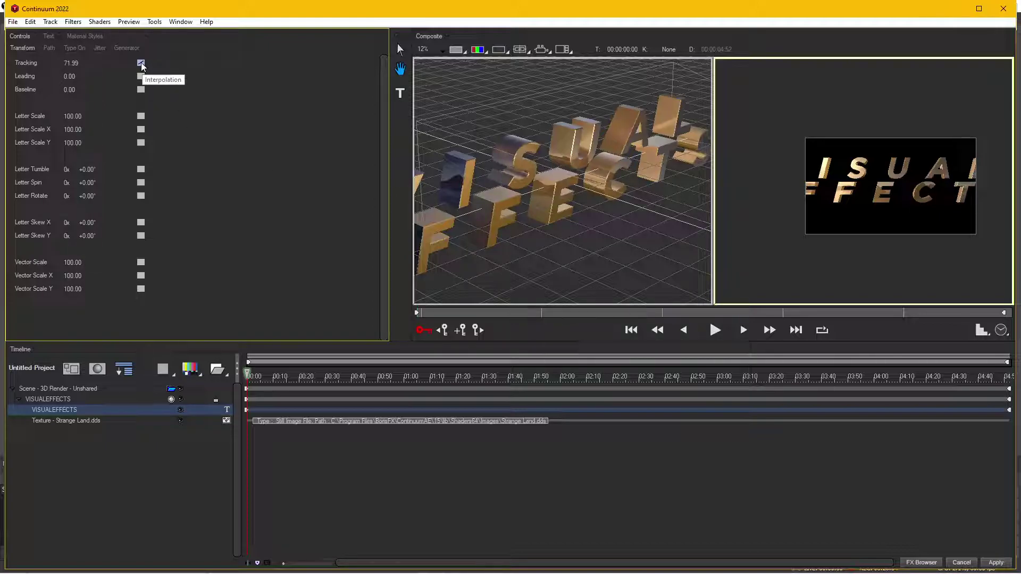
pyautogui.click(141, 63)
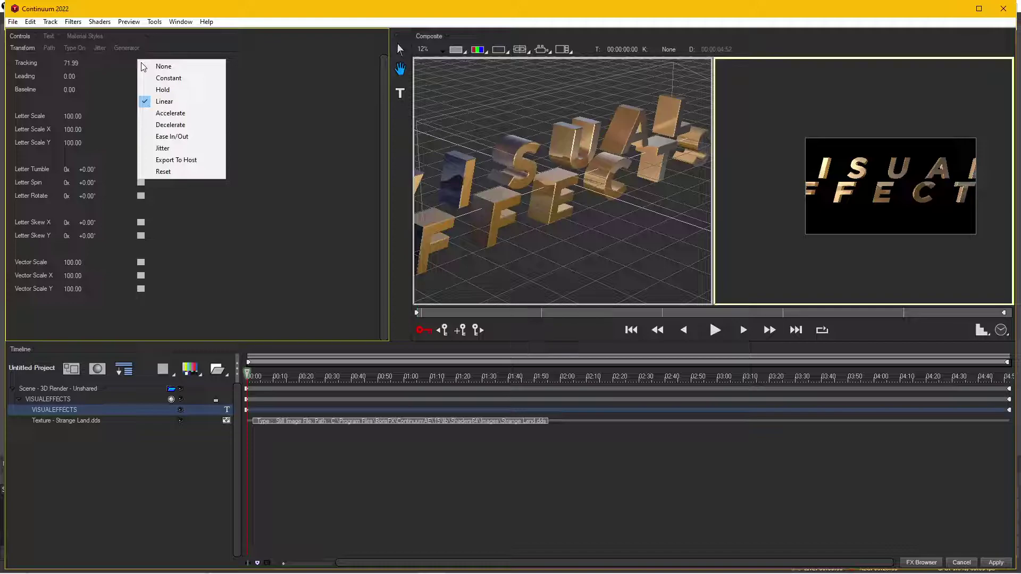
pyautogui.click(143, 66)
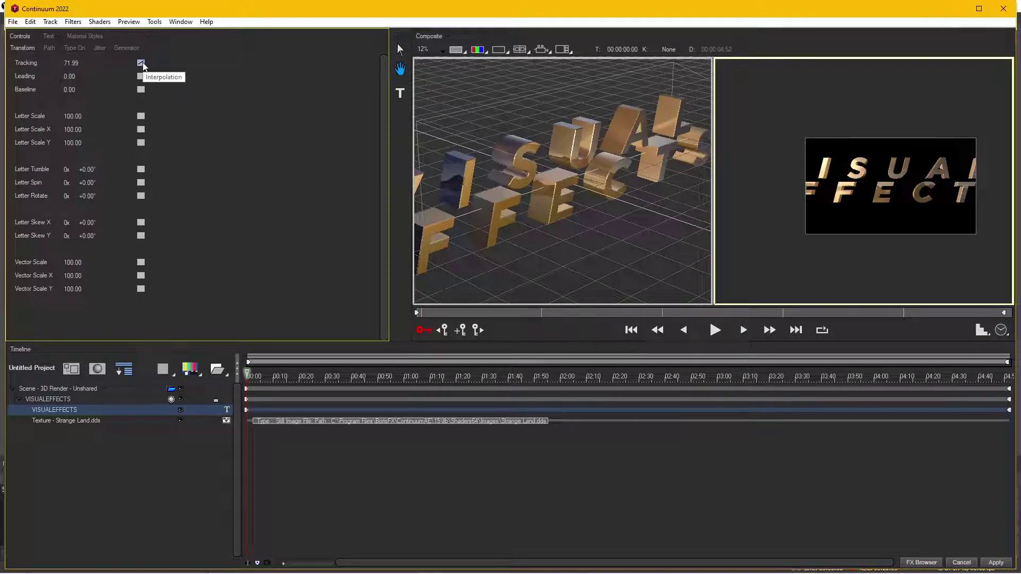
pyautogui.click(142, 64)
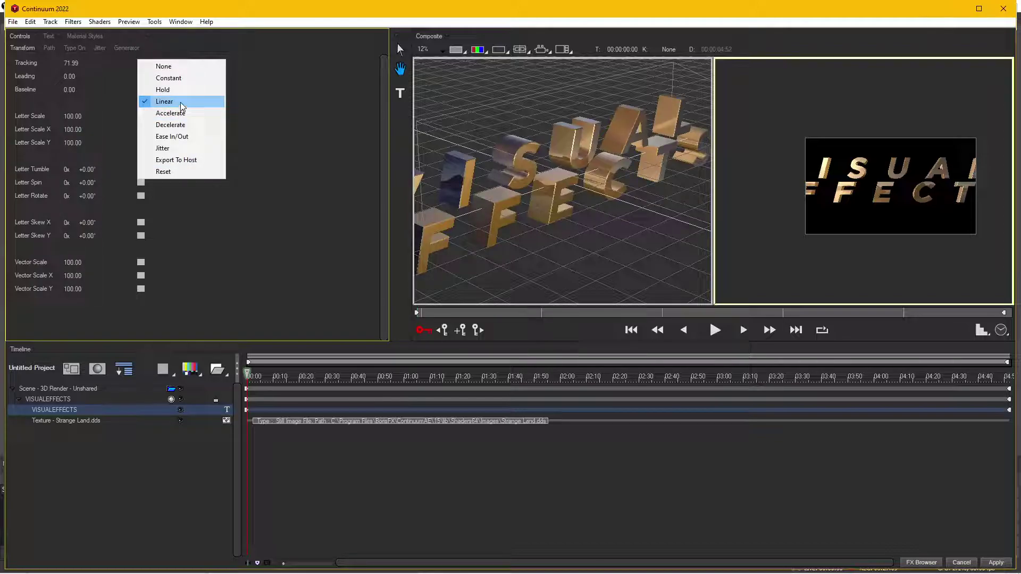
pyautogui.click(181, 102)
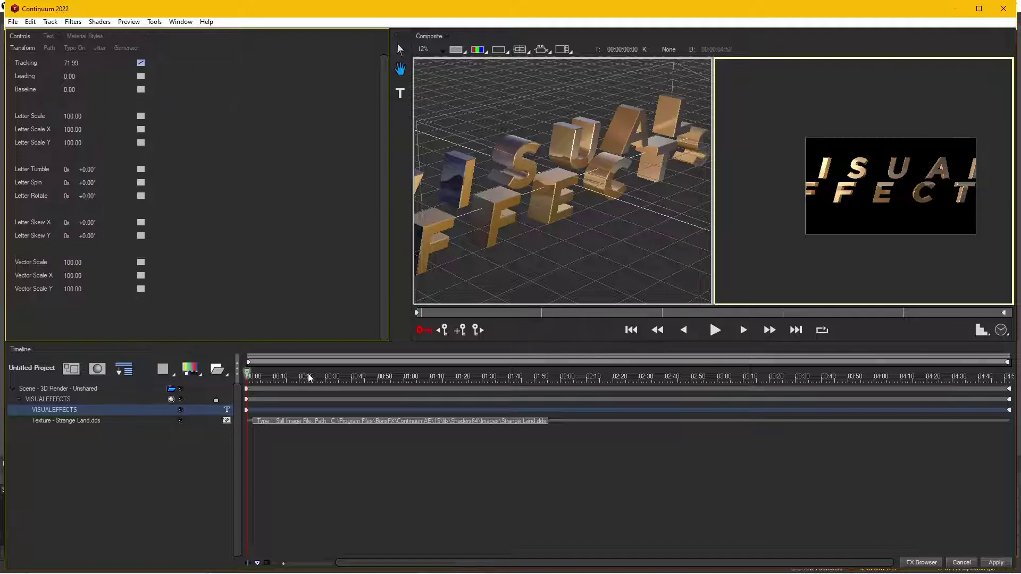
# At 01:03, lower Tracking toward 0 to draw the letters together.
pyautogui.moveTo(384, 378); pyautogui.dragTo(391, 379)
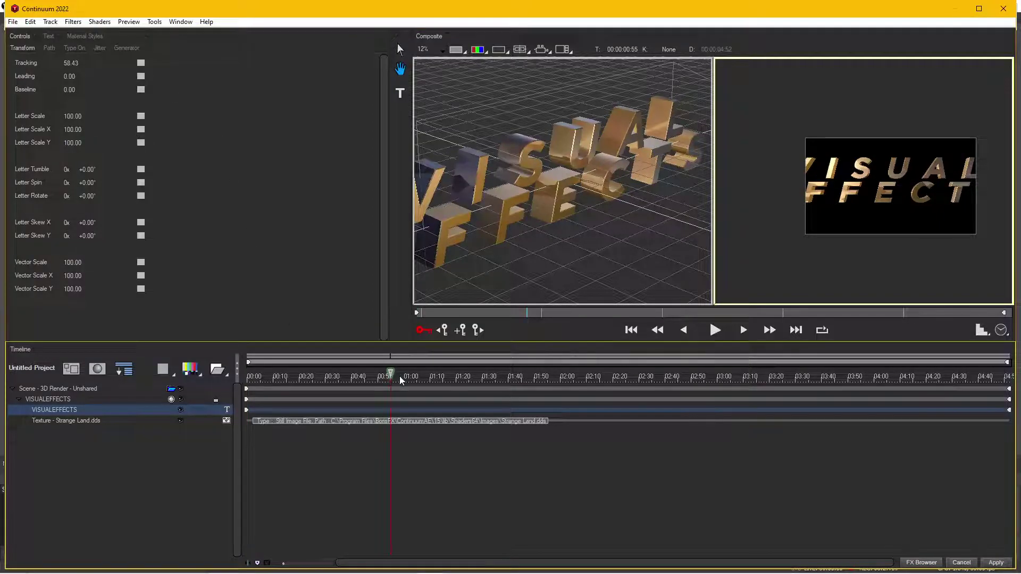
pyautogui.click(411, 377)
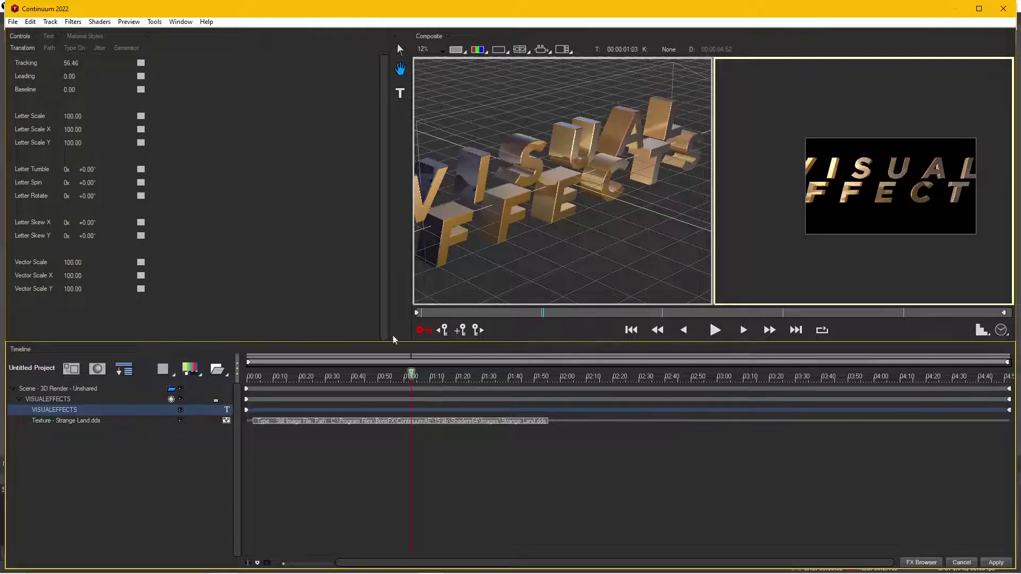
pyautogui.moveTo(73, 67); pyautogui.dragTo(60, 64)
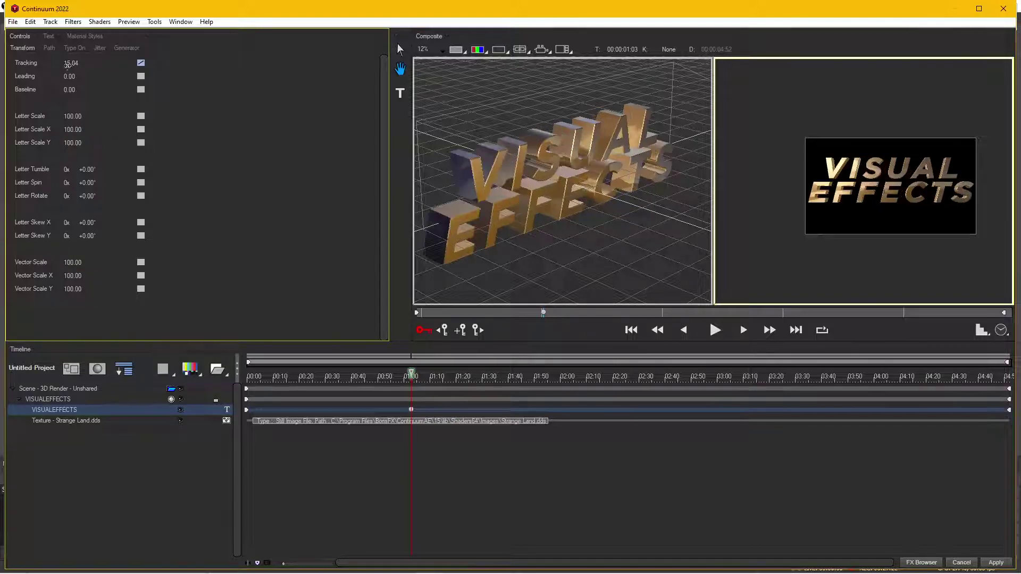
pyautogui.click(66, 63)
# Set the 01:03 Tracking keyframe to exactly 0 and return to the start.
pyautogui.write('0')
pyautogui.press('Return')
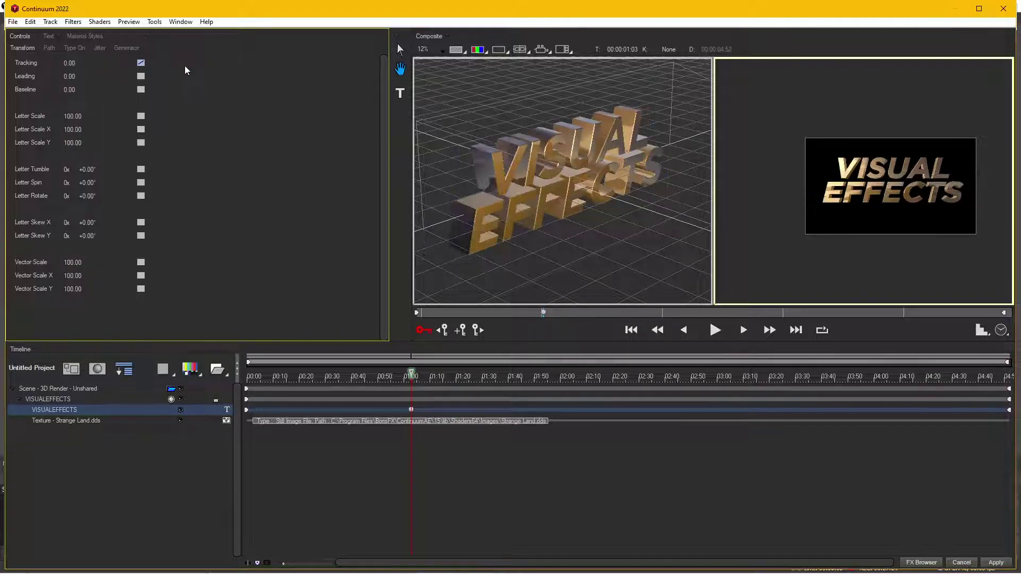
pyautogui.moveTo(390, 378)
pyautogui.mouseDown()
pyautogui.moveTo(247, 377)
pyautogui.moveTo(412, 377)
pyautogui.moveTo(246, 375)
pyautogui.moveTo(337, 382)
pyautogui.mouseUp()
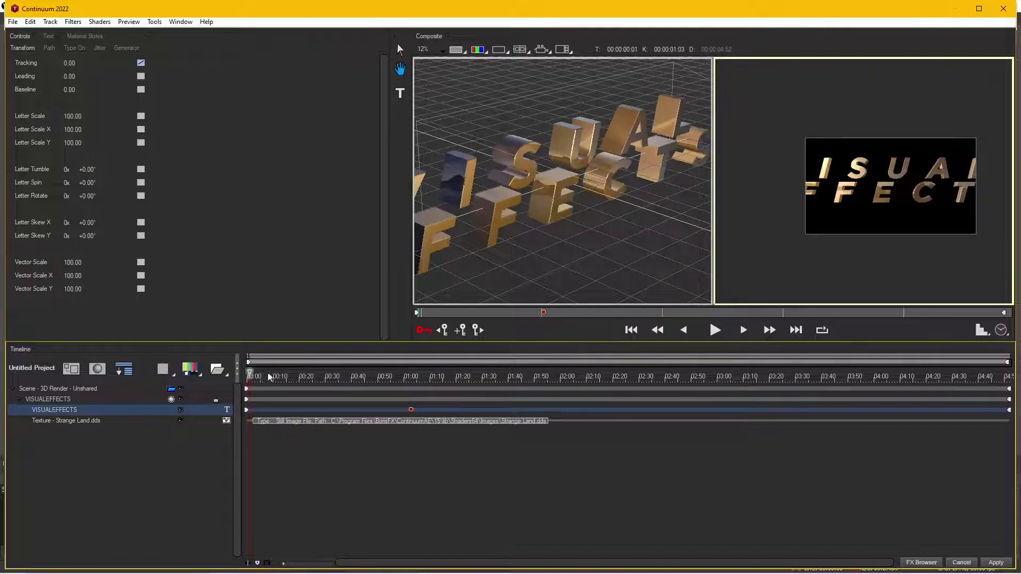
# Preview the letters assembling, then close Title Studio, saving settings to the host.
pyautogui.press('space')
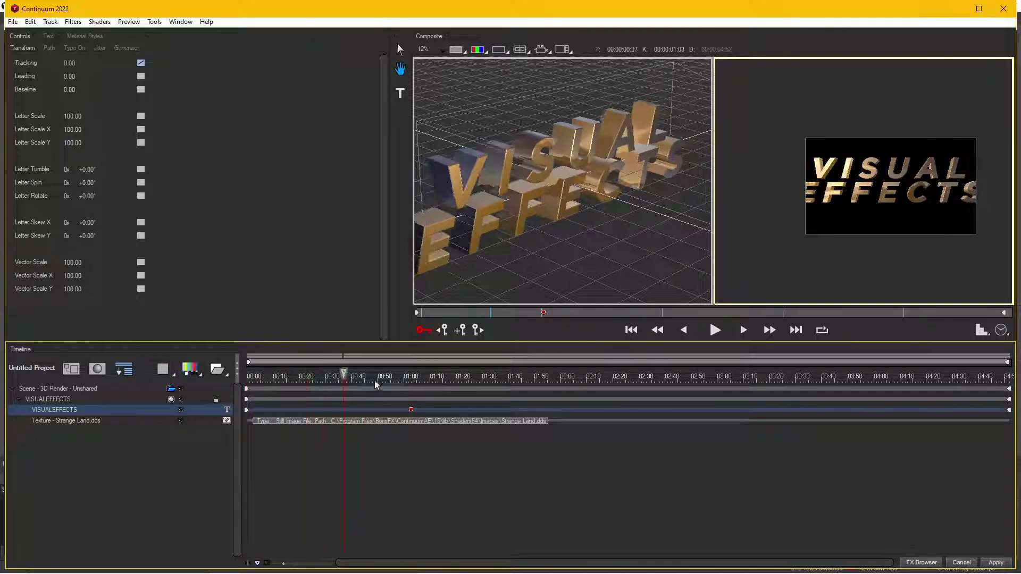
pyautogui.moveTo(342, 378)
pyautogui.mouseDown()
pyautogui.moveTo(249, 376)
pyautogui.moveTo(417, 383)
pyautogui.moveTo(132, 381)
pyautogui.mouseUp()
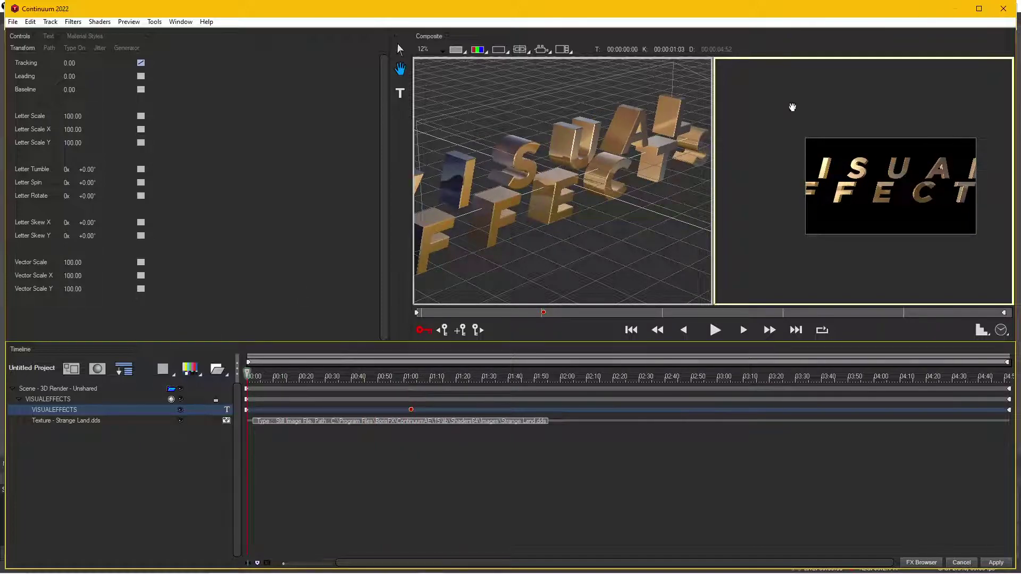
pyautogui.click(999, 15)
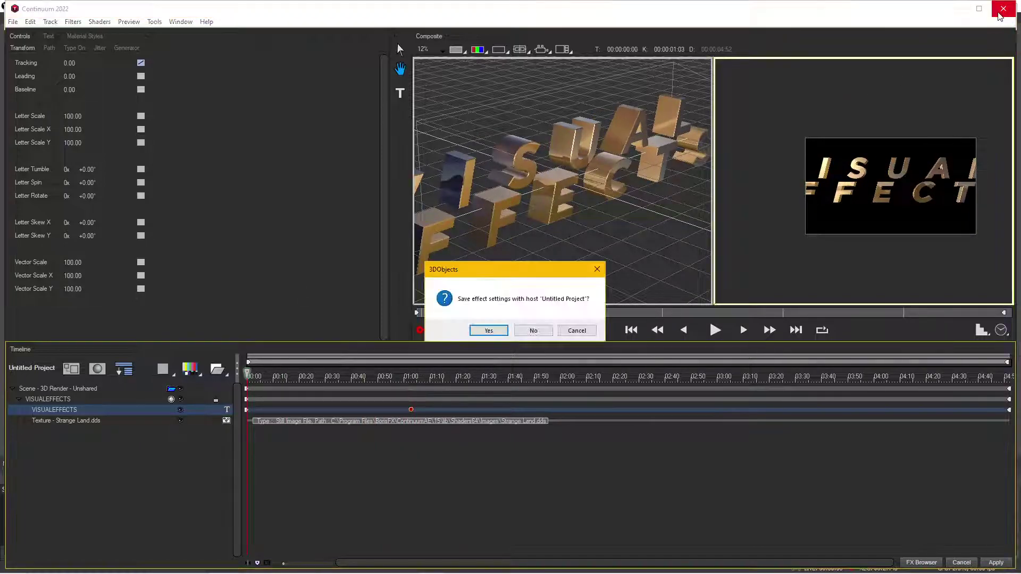
pyautogui.click(488, 330)
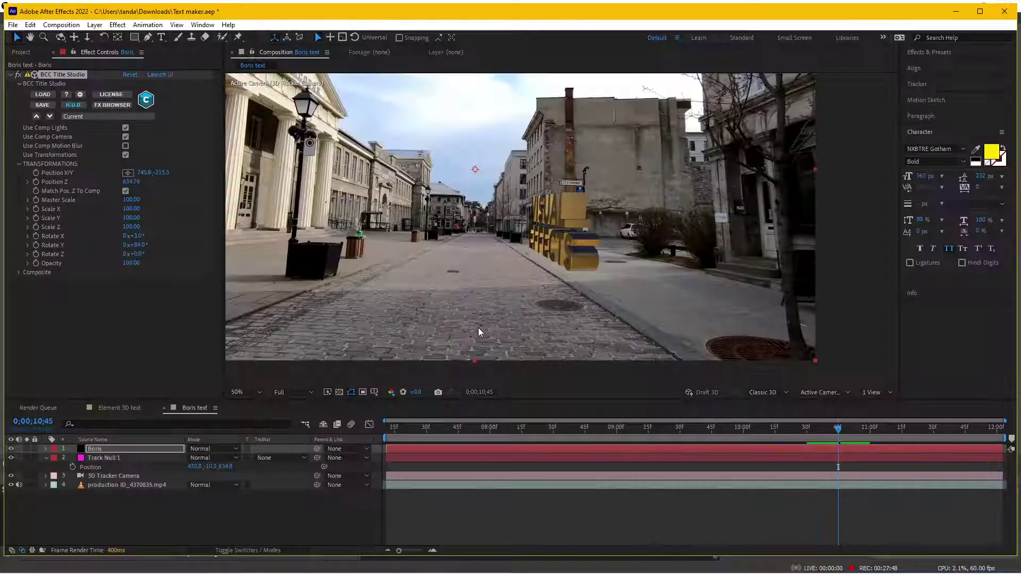
pyautogui.click(386, 433)
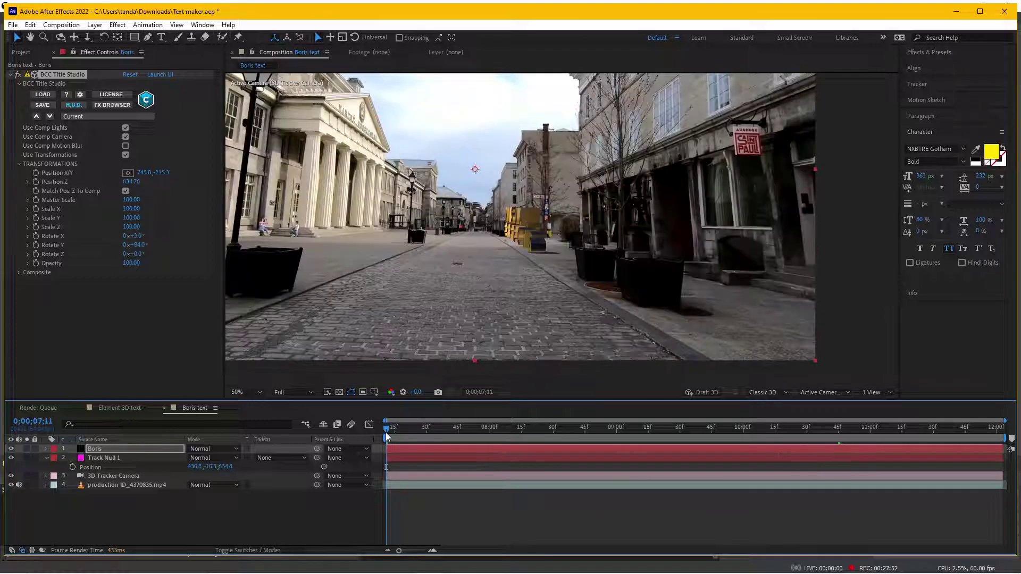
pyautogui.scroll(2, 538, 275)
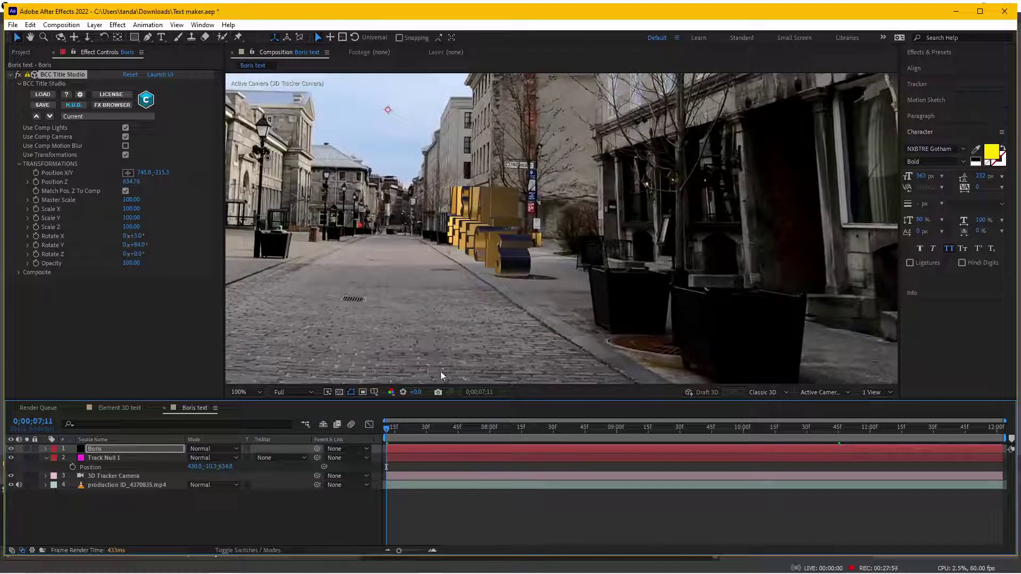
pyautogui.moveTo(406, 426); pyautogui.dragTo(524, 429)
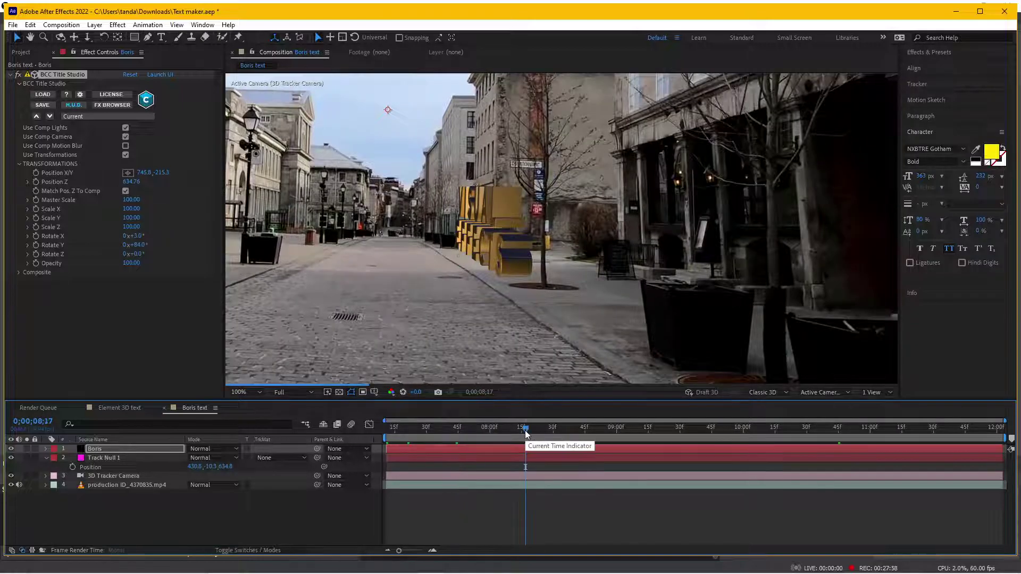
pyautogui.click(133, 452)
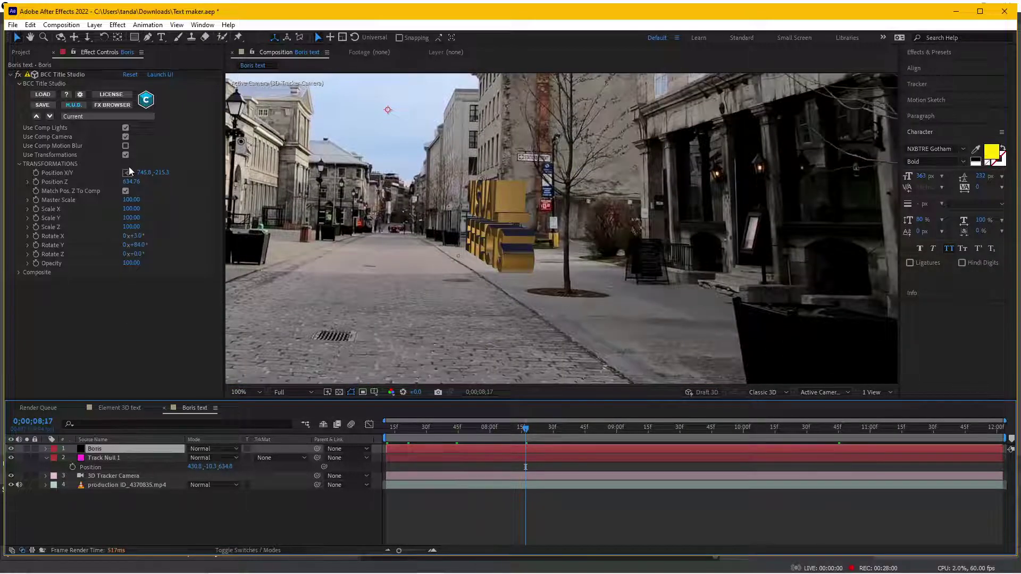
# Set Rotate Y to -25° and step along the time ruler to watch the letters assemble.
pyautogui.moveTo(141, 249); pyautogui.dragTo(391, 321)
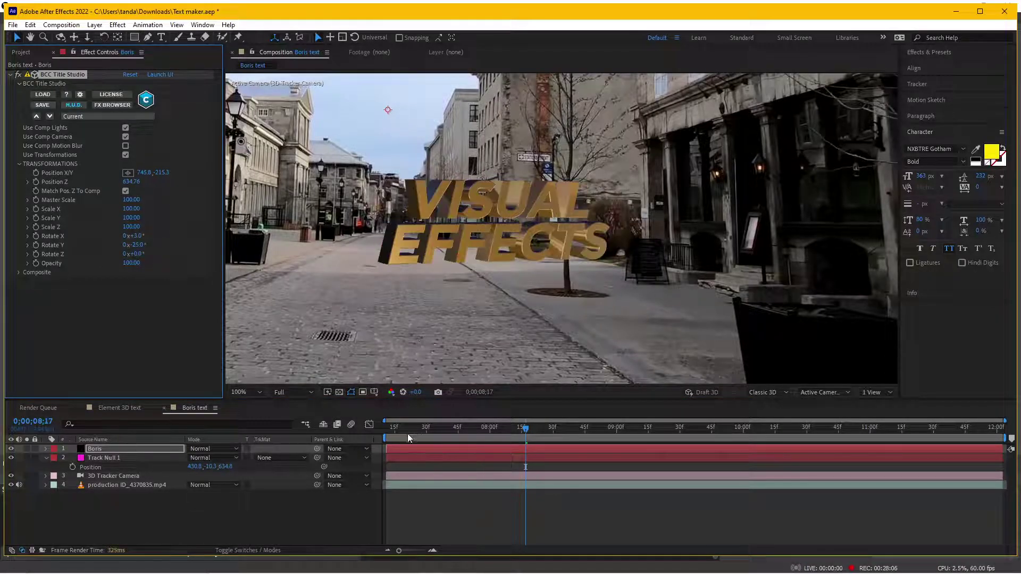
pyautogui.click(386, 427)
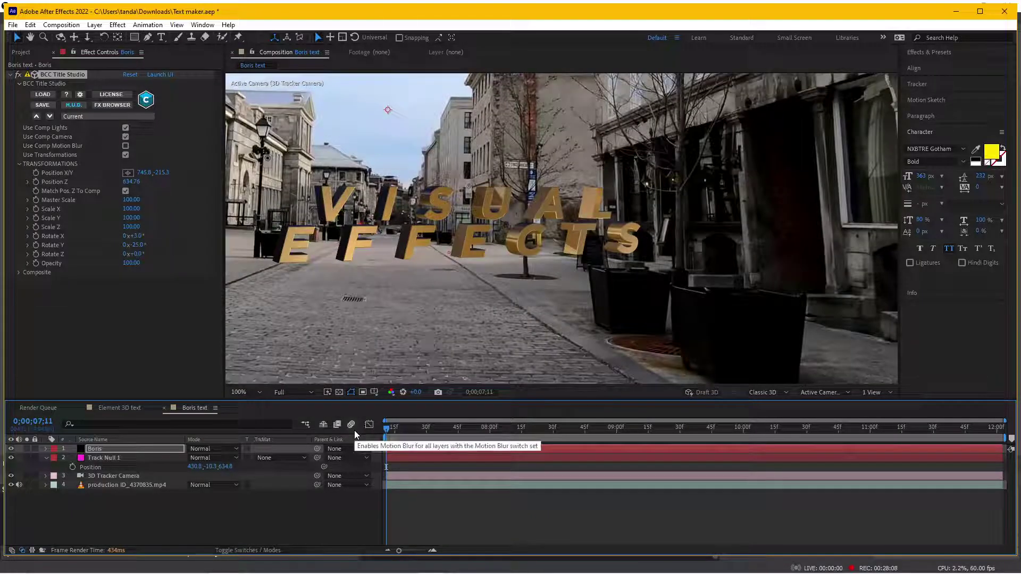
pyautogui.click(405, 427)
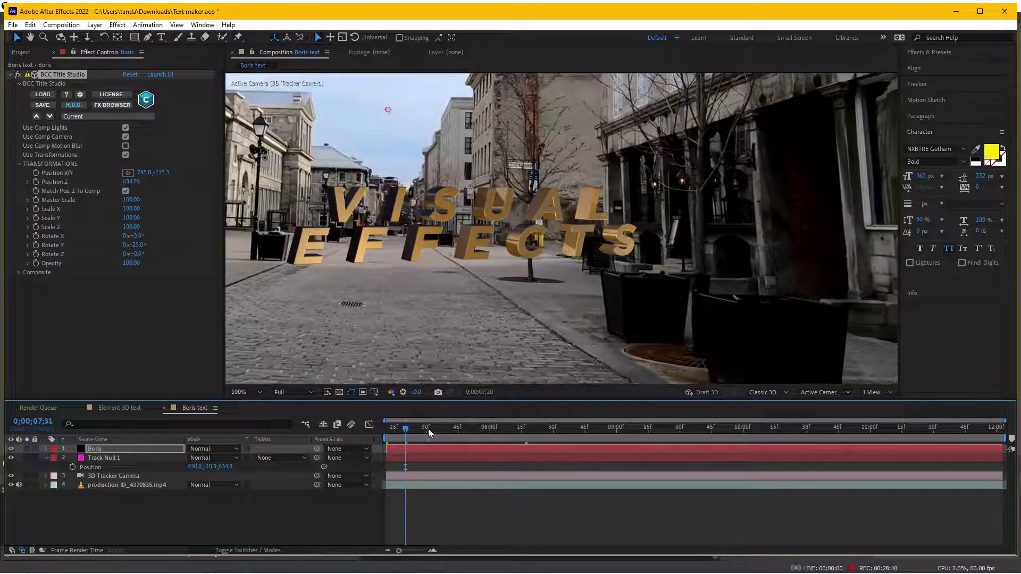
pyautogui.click(428, 429)
pyautogui.click(451, 430)
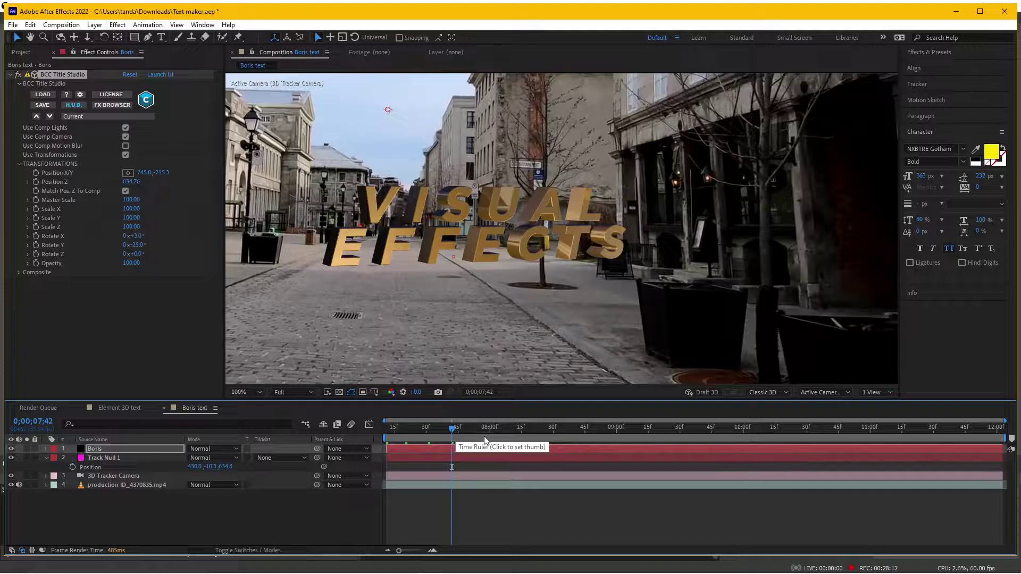
pyautogui.click(479, 429)
pyautogui.click(520, 429)
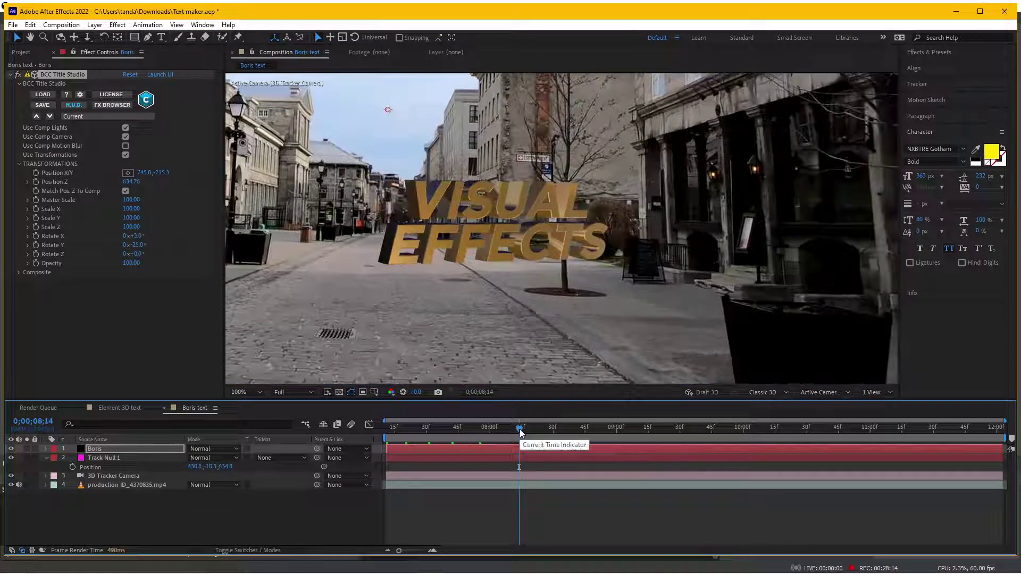
pyautogui.click(547, 429)
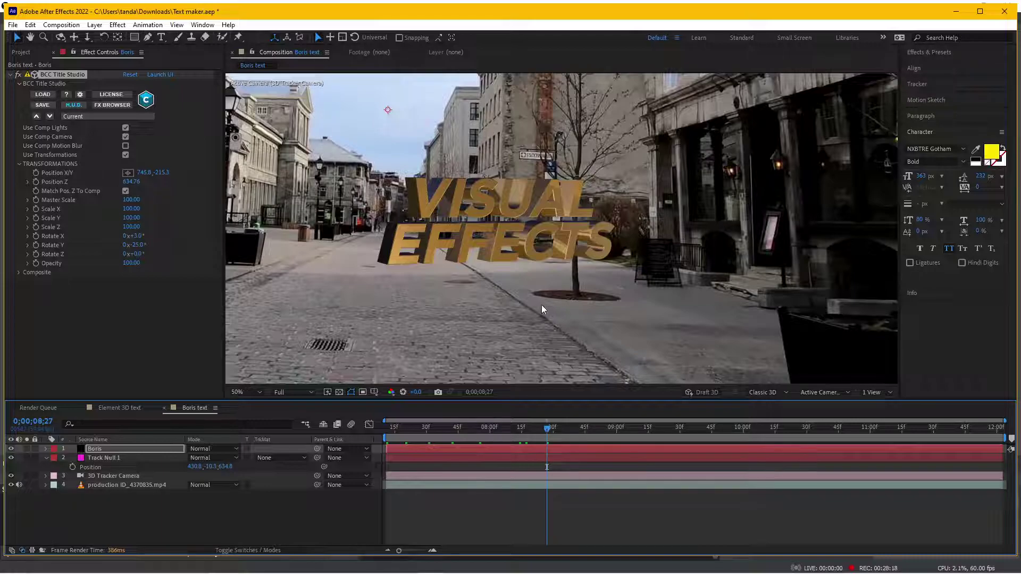
pyautogui.scroll(-2, 541, 305)
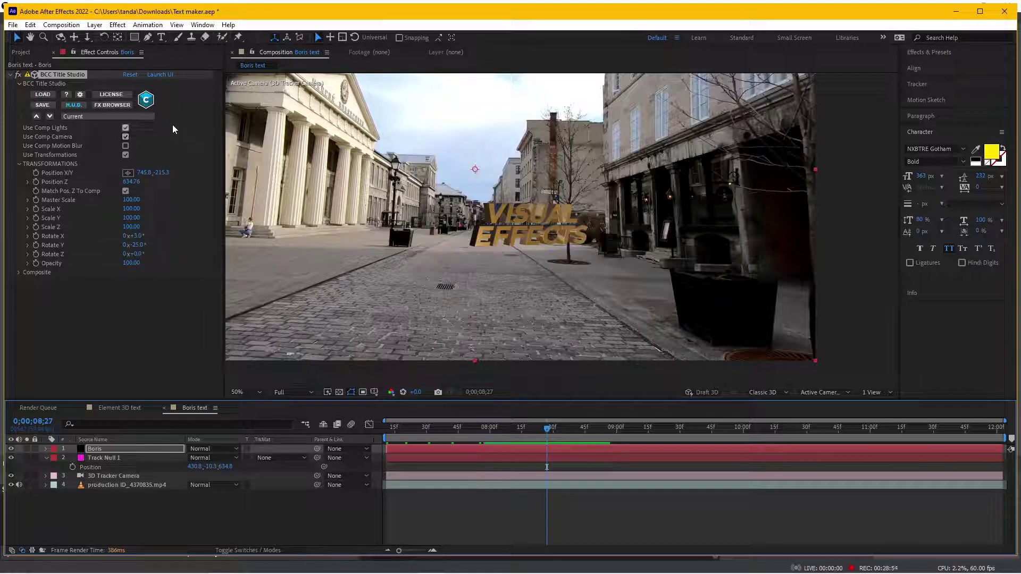
pyautogui.click(157, 76)
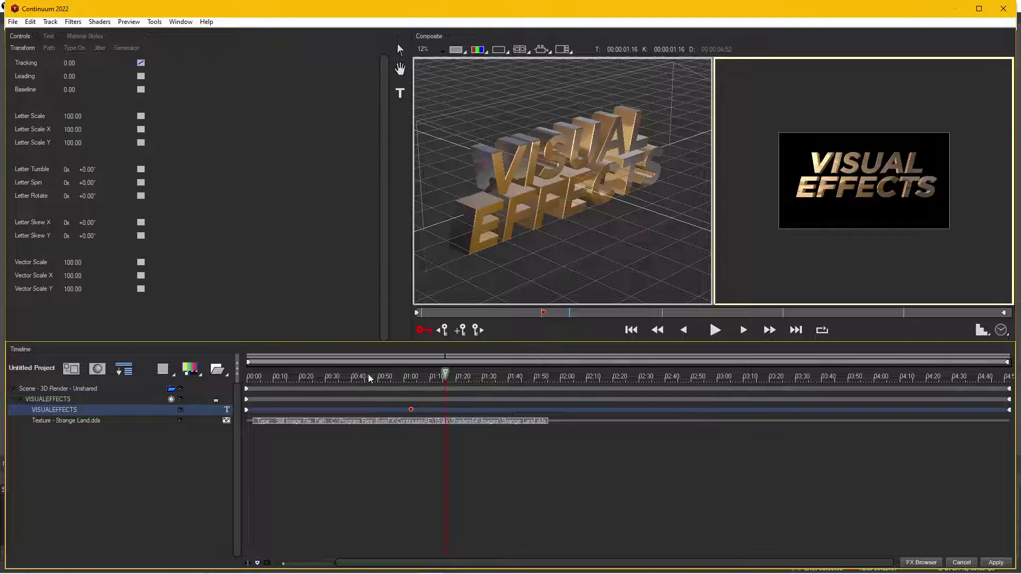
pyautogui.moveTo(371, 378)
pyautogui.mouseDown()
pyautogui.moveTo(276, 378)
pyautogui.moveTo(417, 378)
pyautogui.moveTo(281, 363)
pyautogui.moveTo(428, 380)
pyautogui.moveTo(327, 377)
pyautogui.mouseUp()
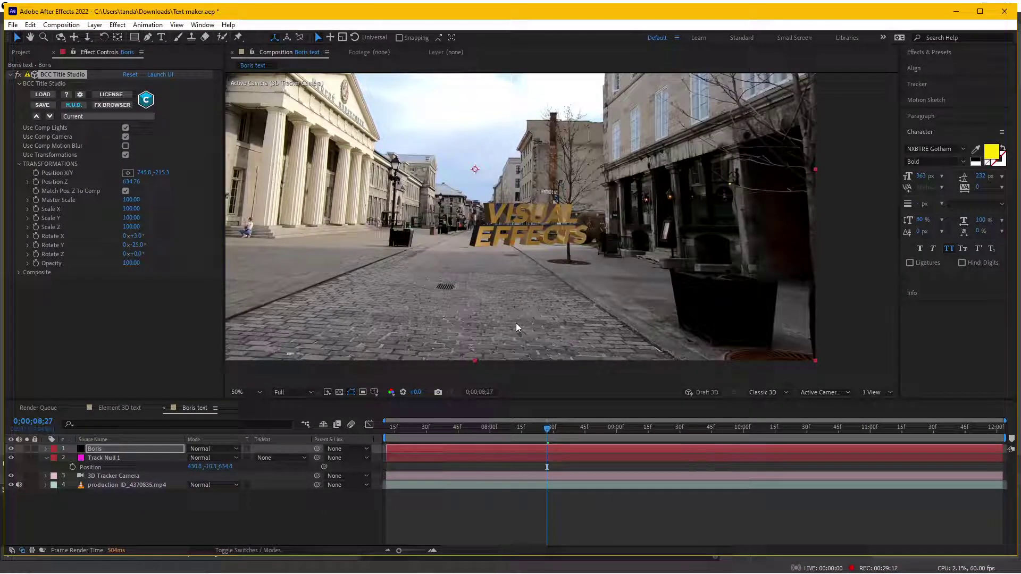
pyautogui.scroll(-2, 516, 297)
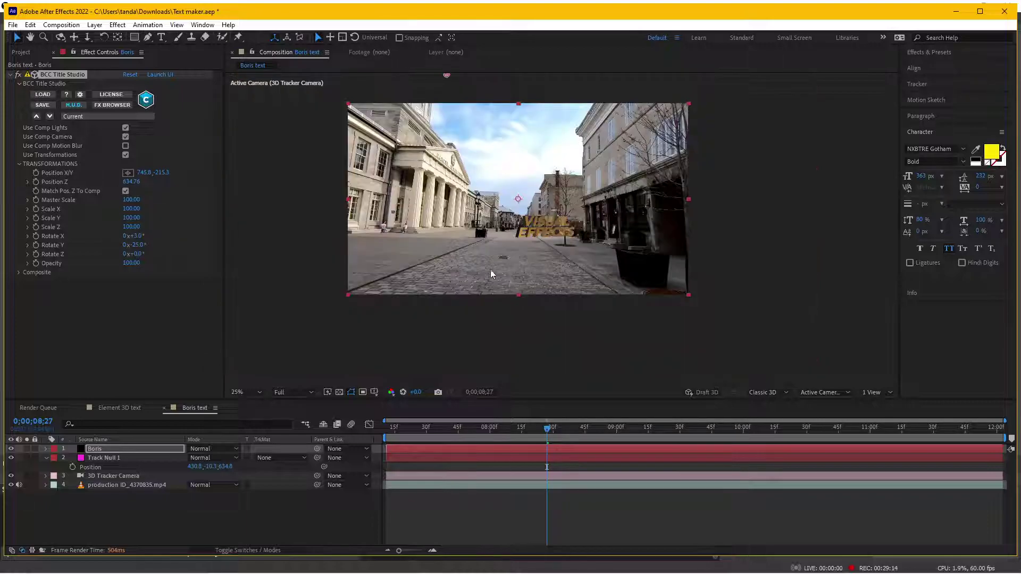
pyautogui.scroll(3, 523, 291)
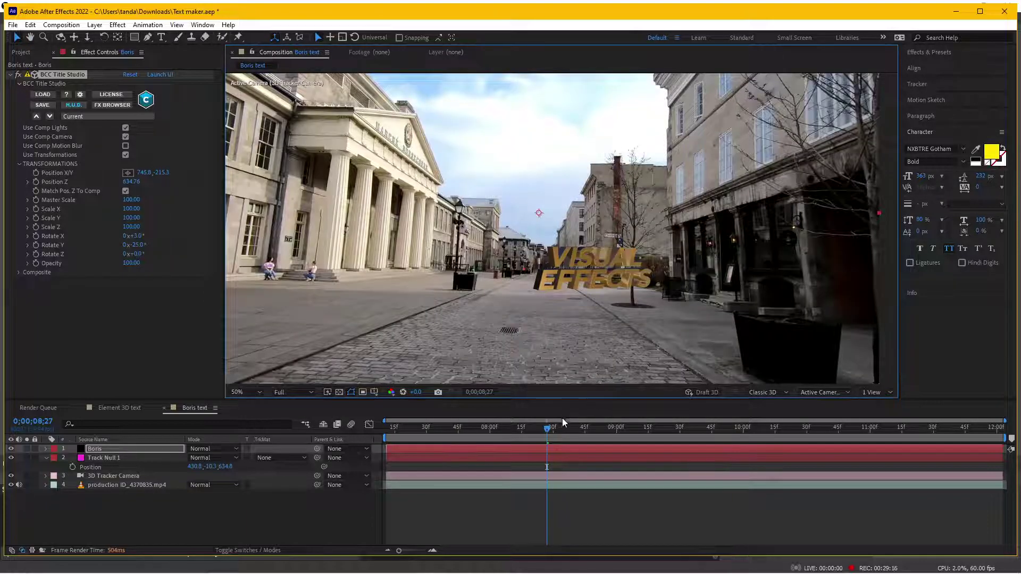
pyautogui.moveTo(581, 434); pyautogui.dragTo(476, 431)
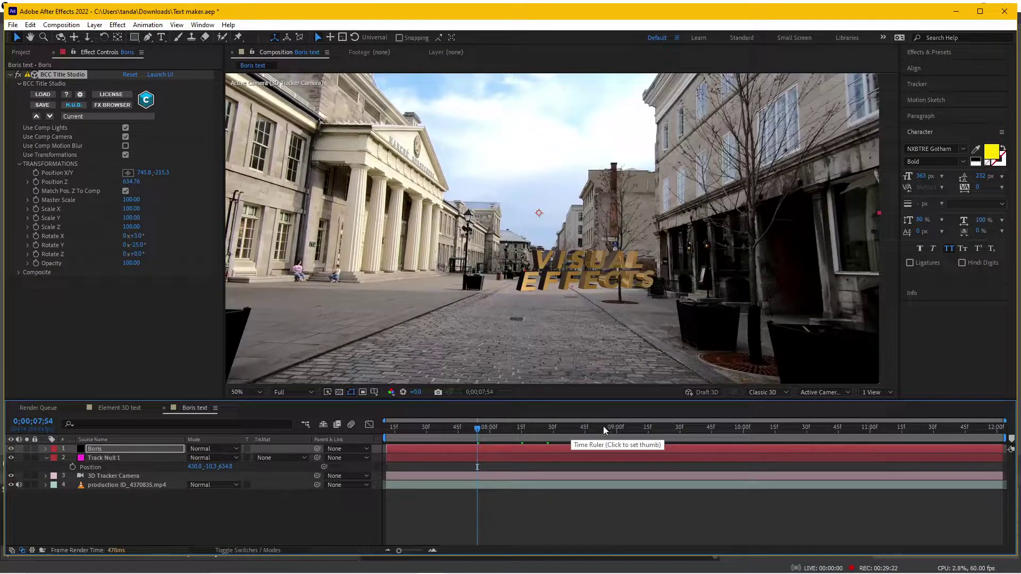
pyautogui.click(638, 427)
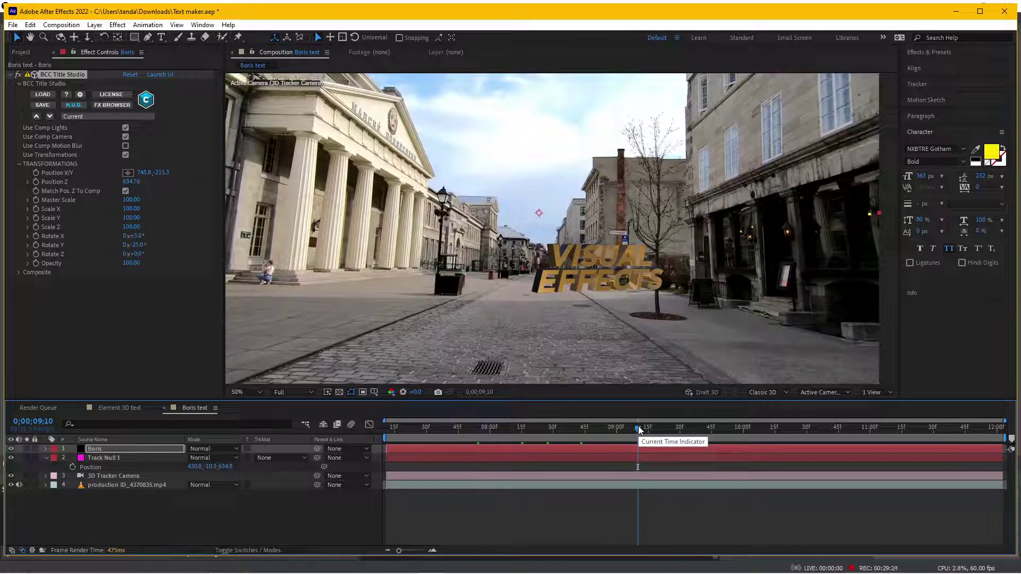